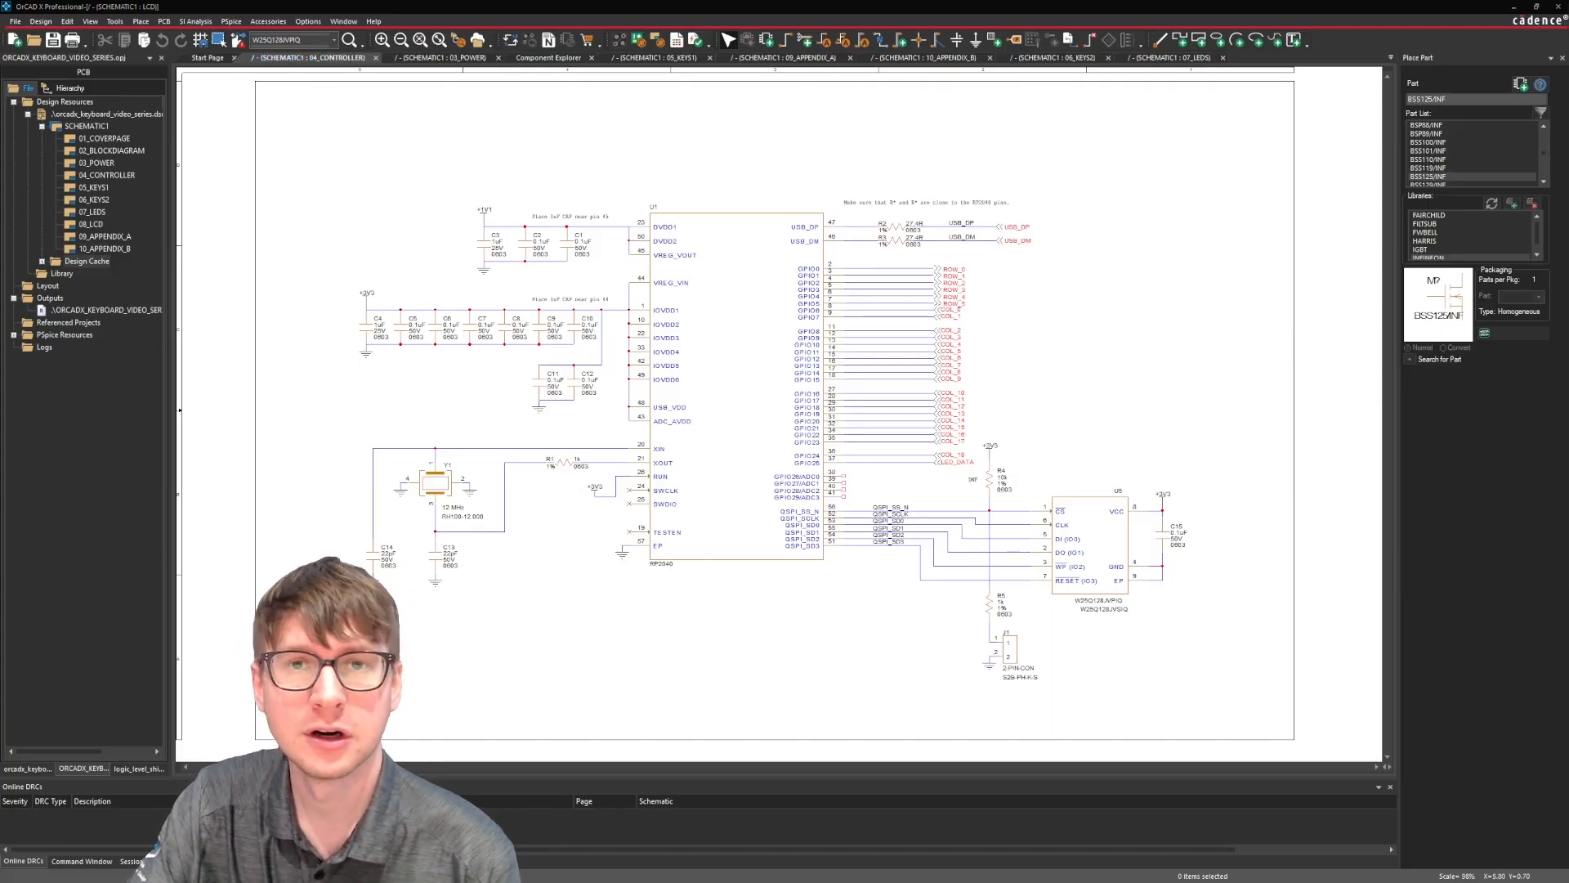
pyautogui.click(1192, 331)
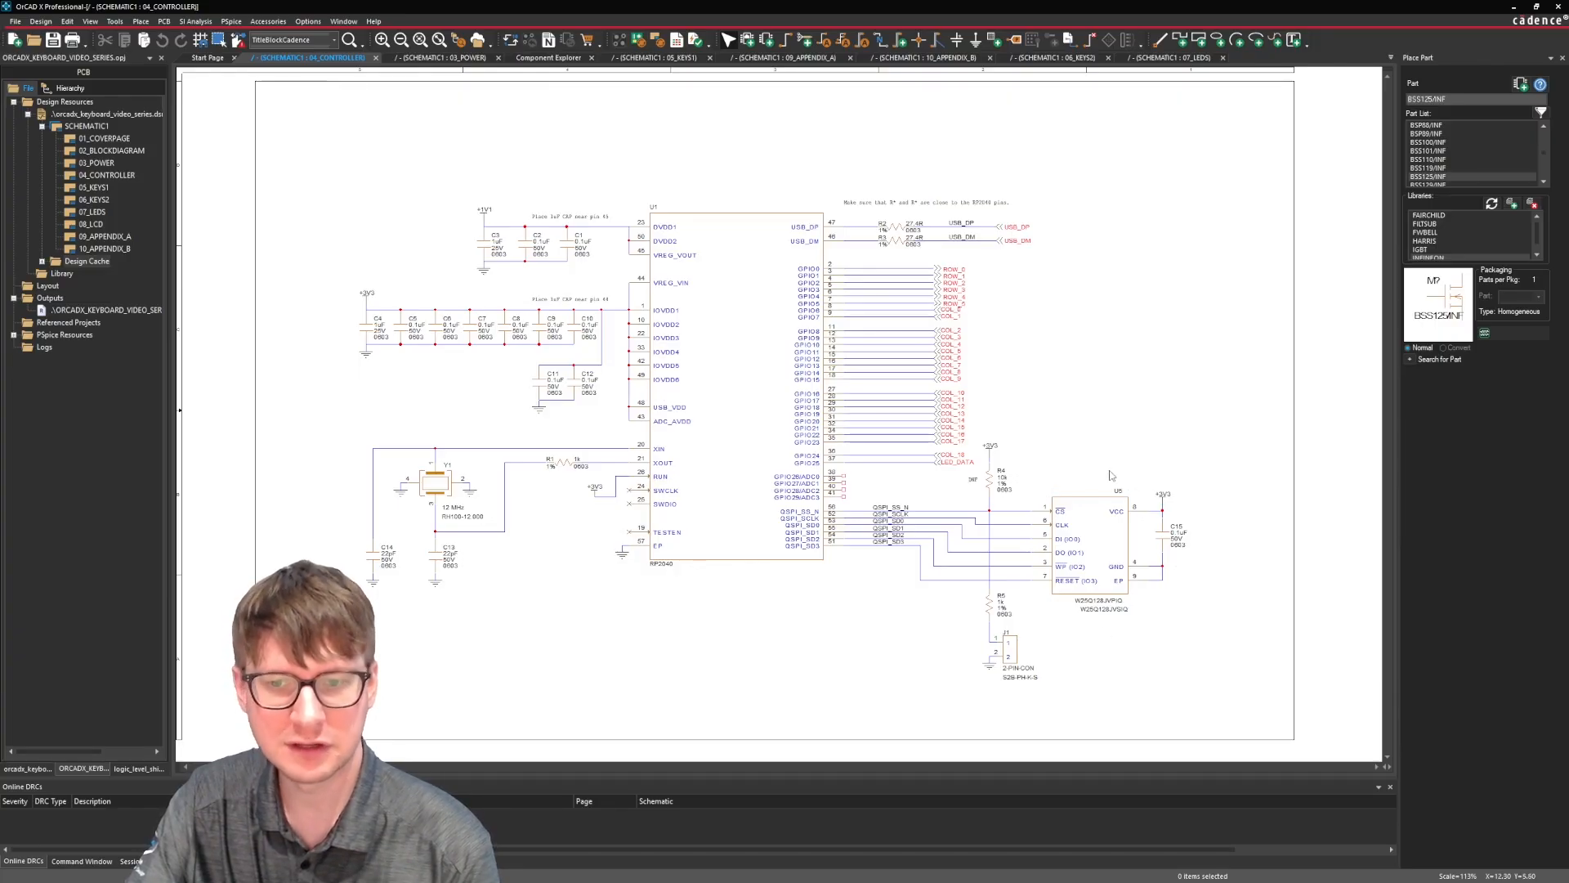
pyautogui.click(1109, 531)
pyautogui.click(1075, 458)
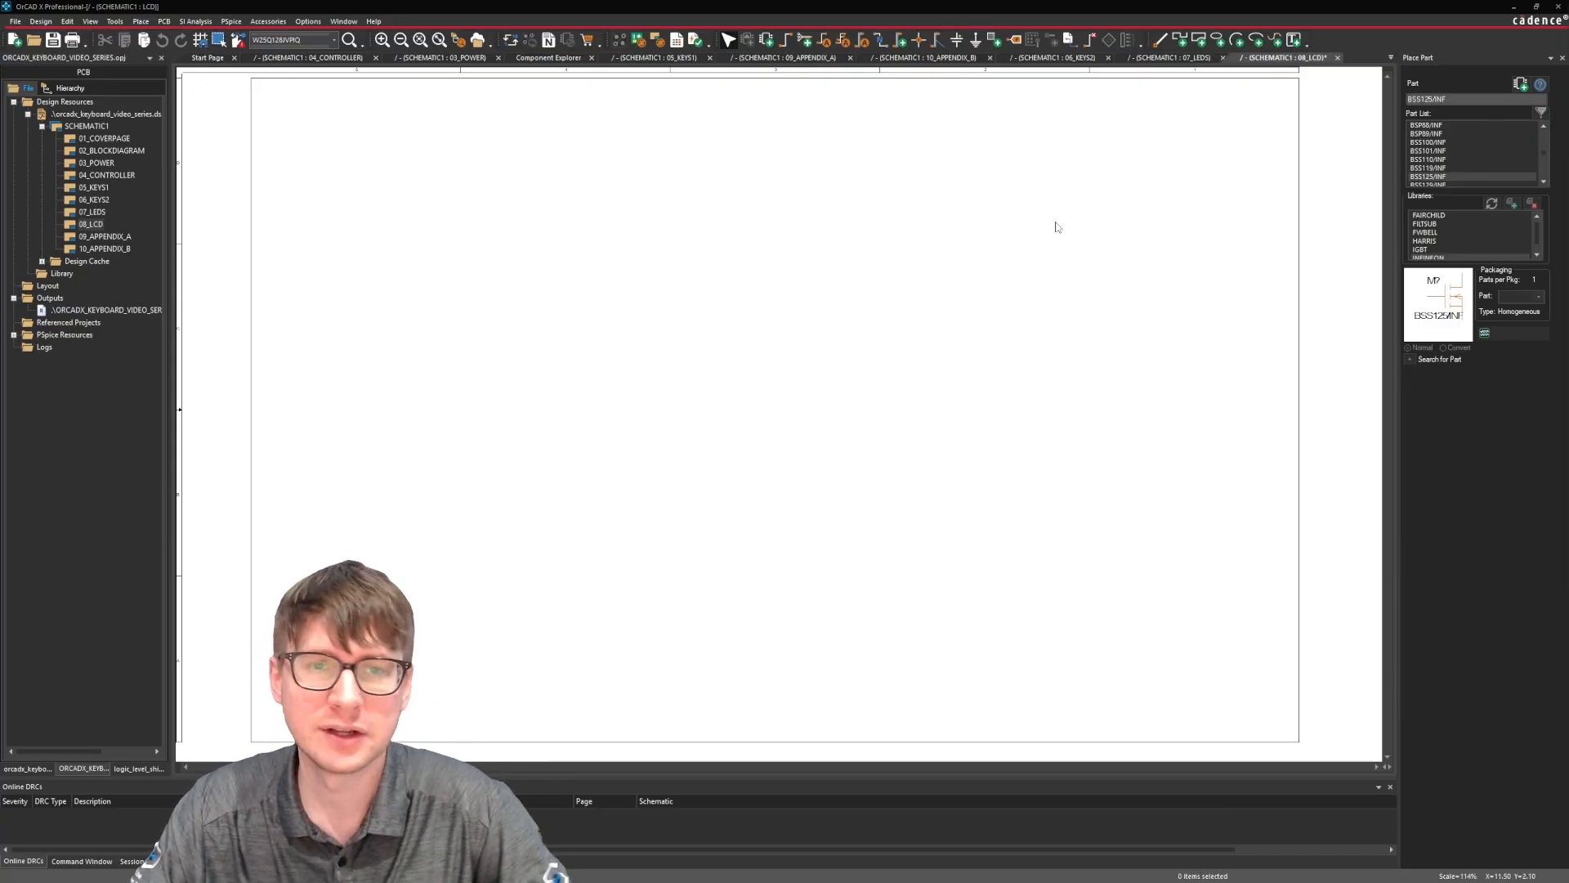
# Search the component library for pcf8574 and place part ATF-IC-0013 on the 08_LCD schematic page.
pyautogui.click(551, 58)
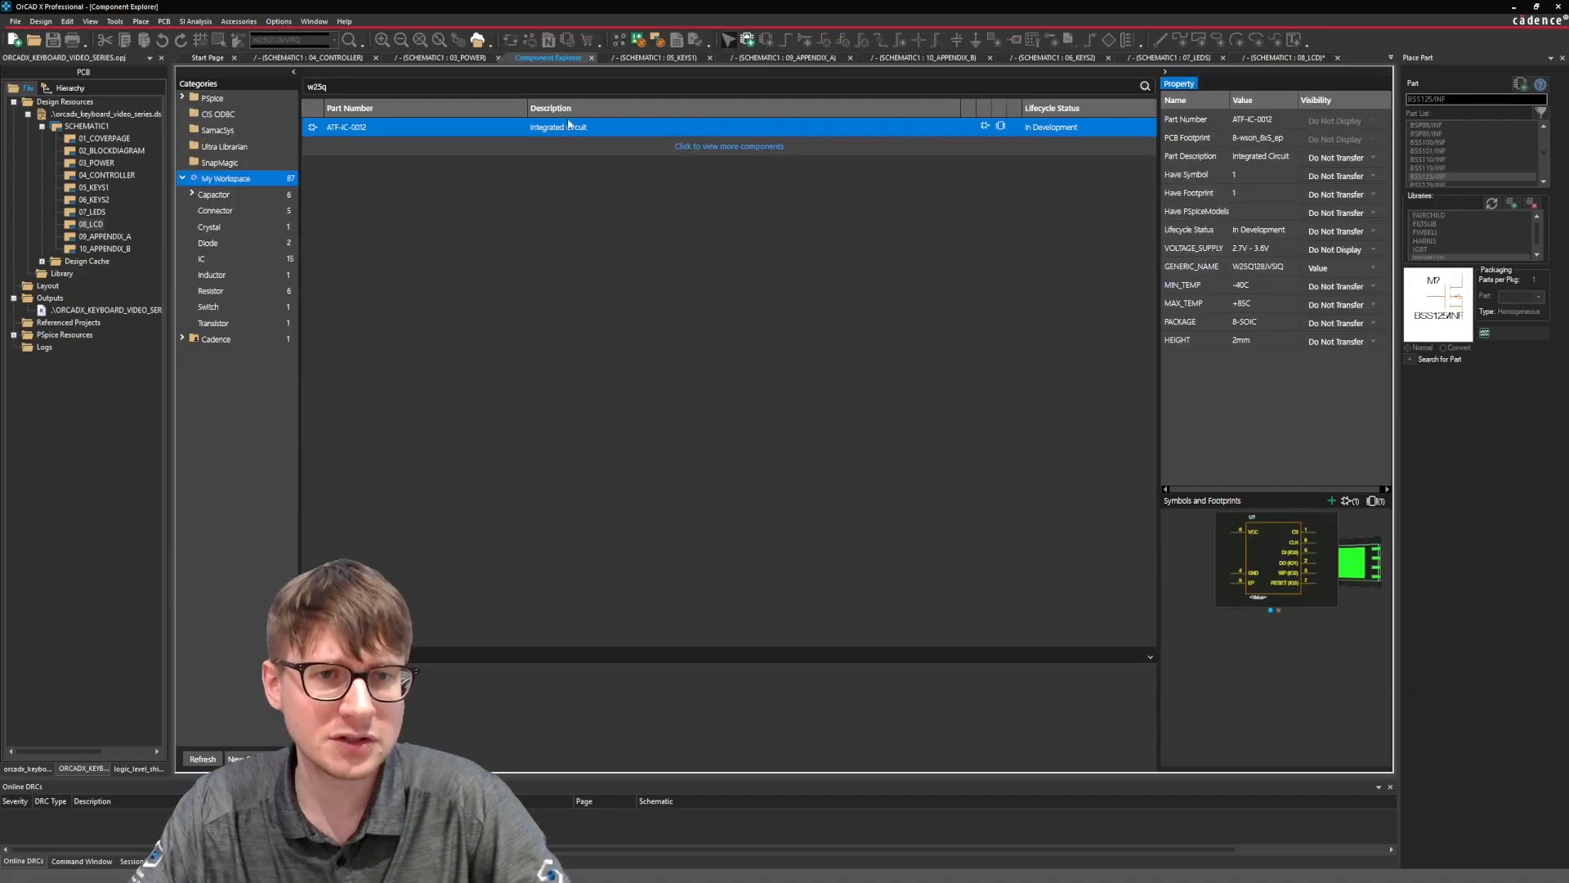
pyautogui.doubleClick(537, 87)
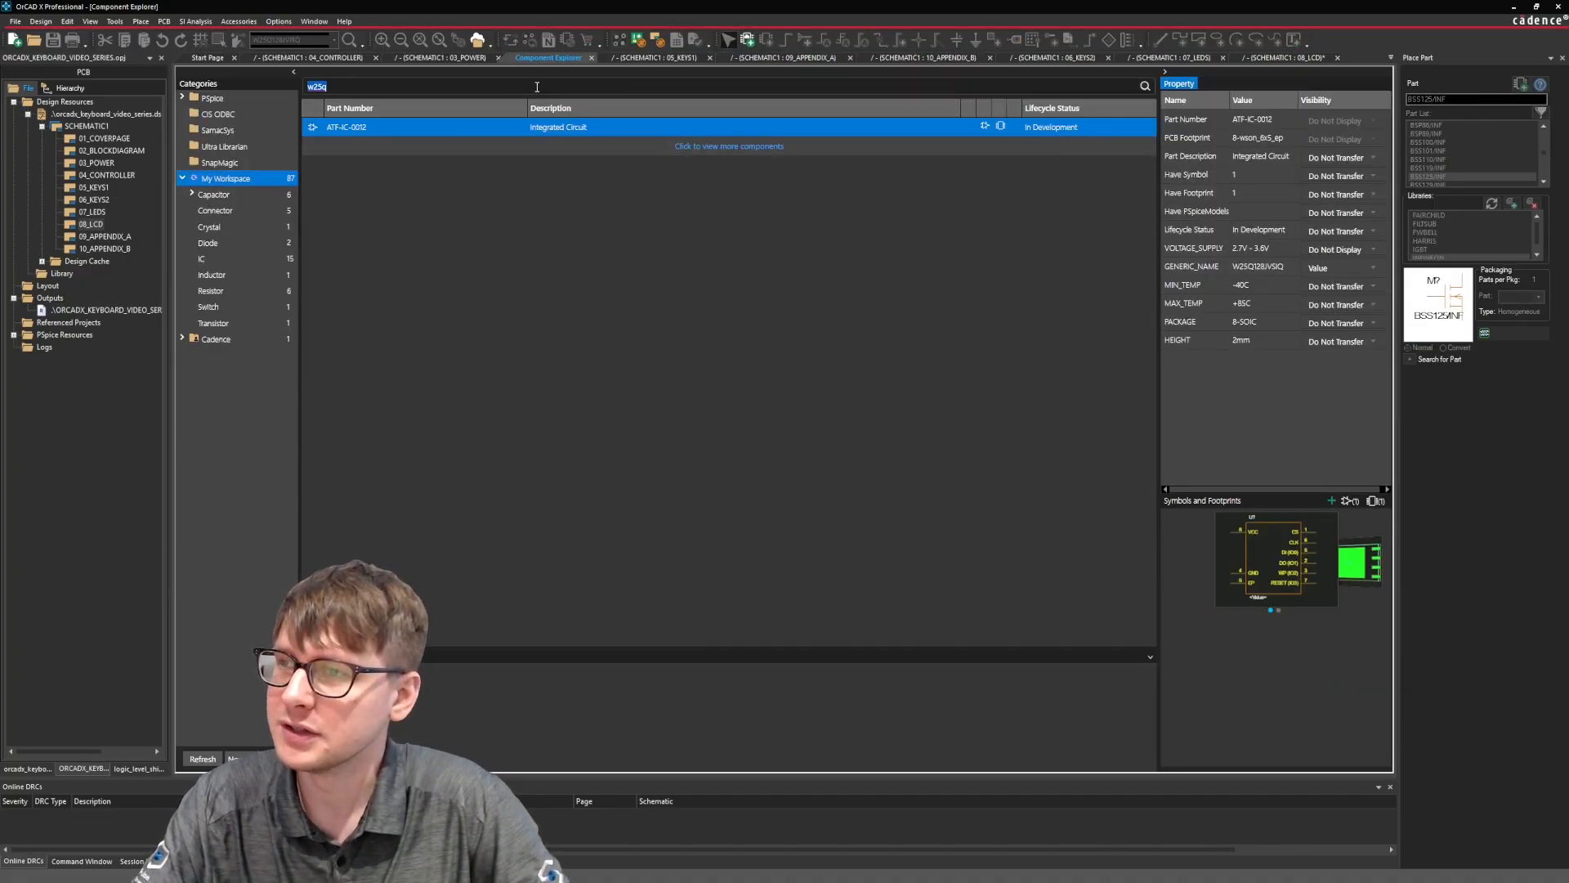
pyautogui.write('pcf8574')
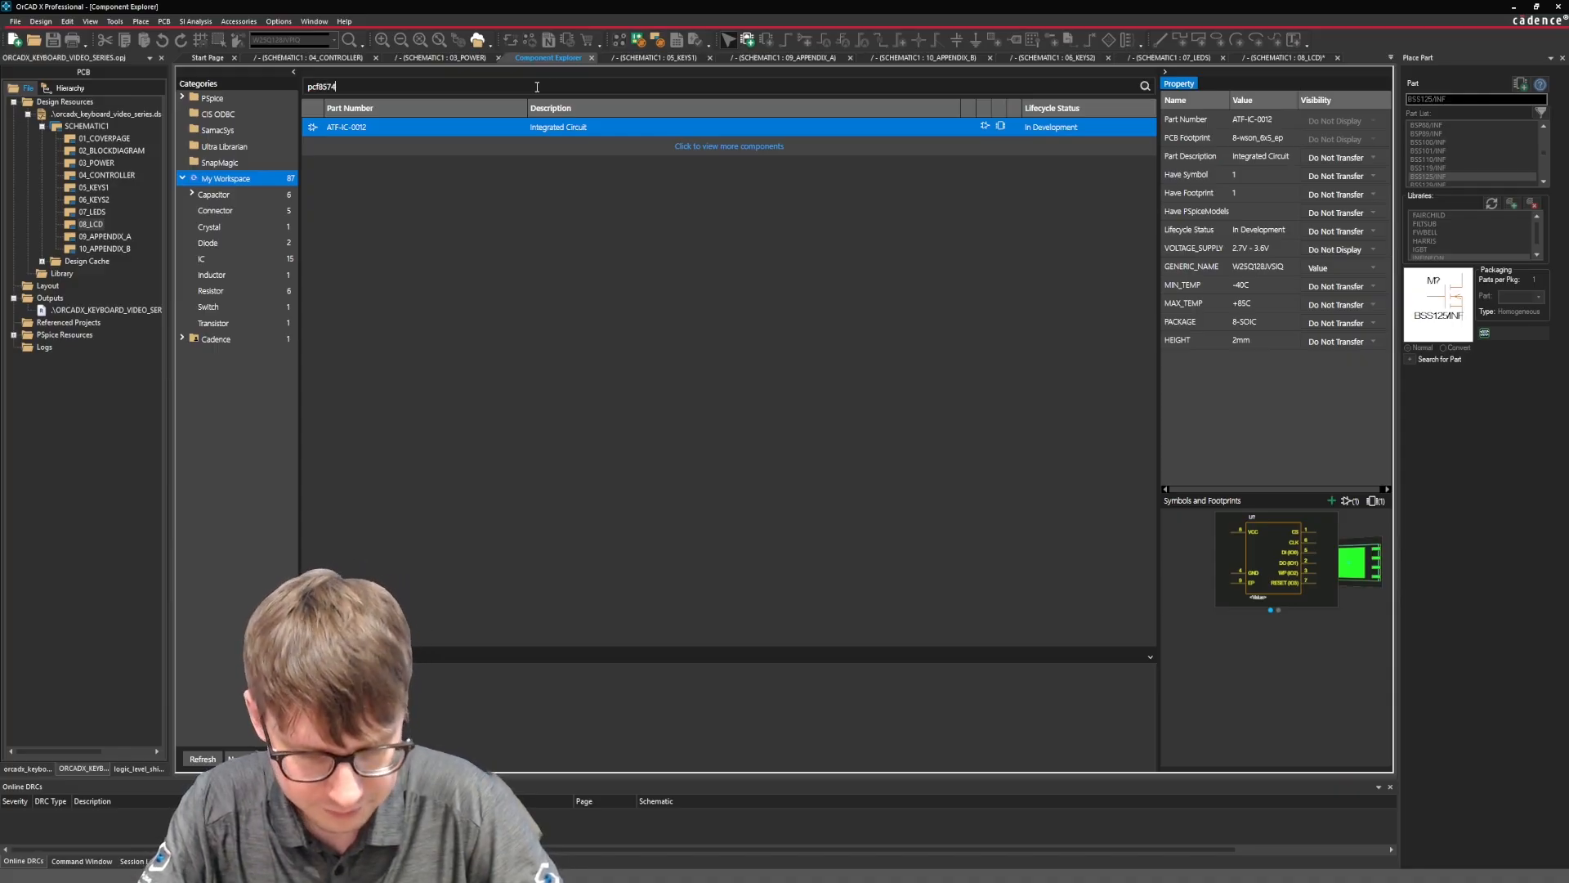
pyautogui.press('Return')
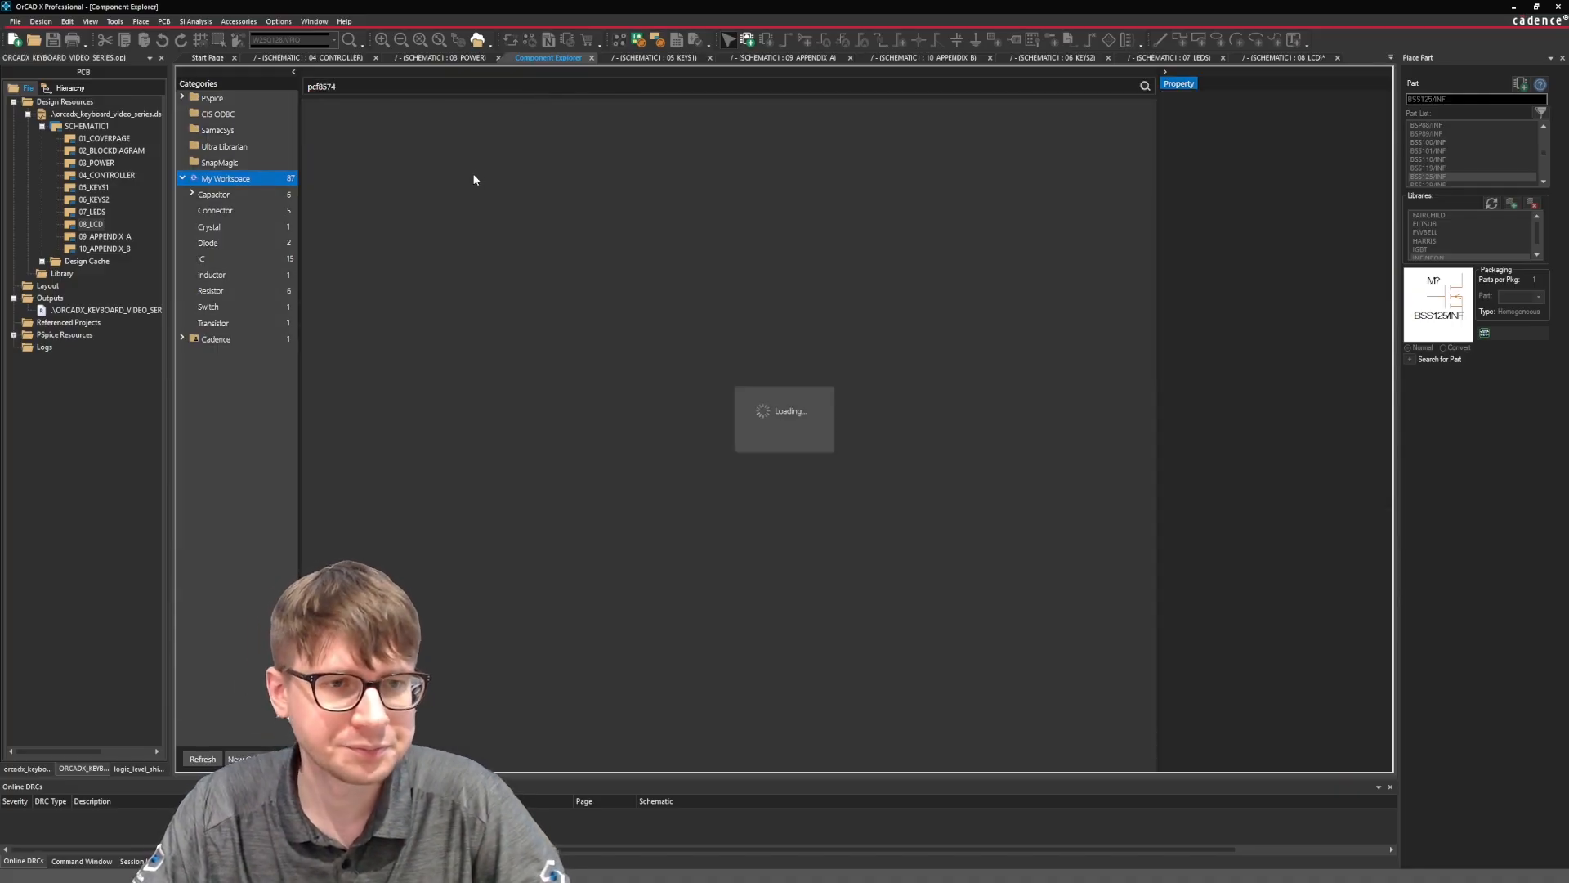
pyautogui.rightClick(413, 130)
pyautogui.click(427, 137)
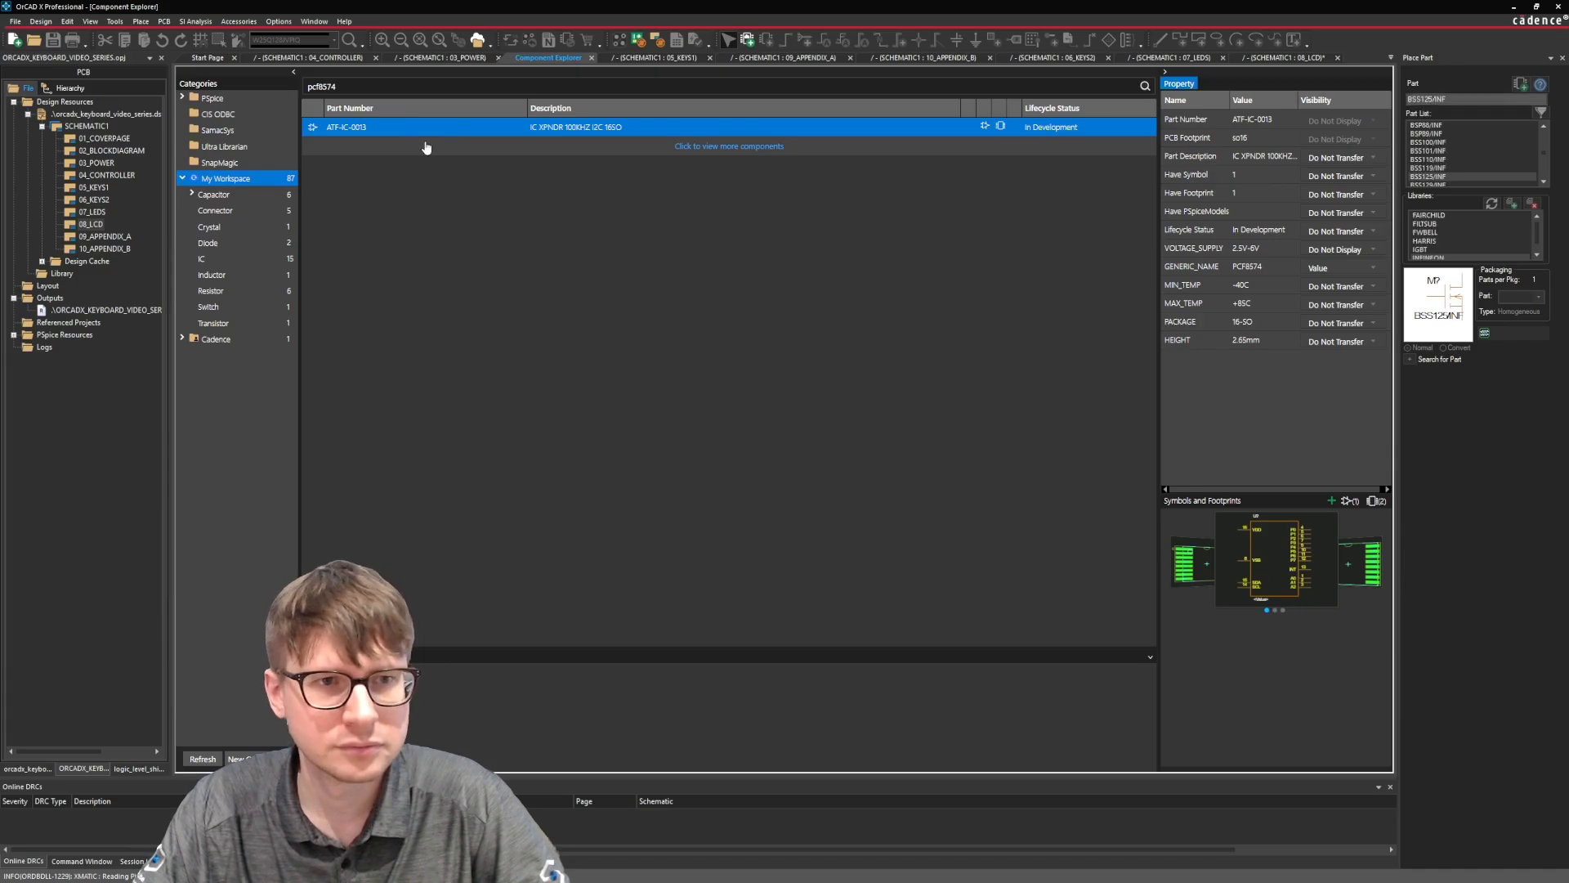
pyautogui.click(534, 296)
pyautogui.press('Escape')
pyautogui.click(782, 388)
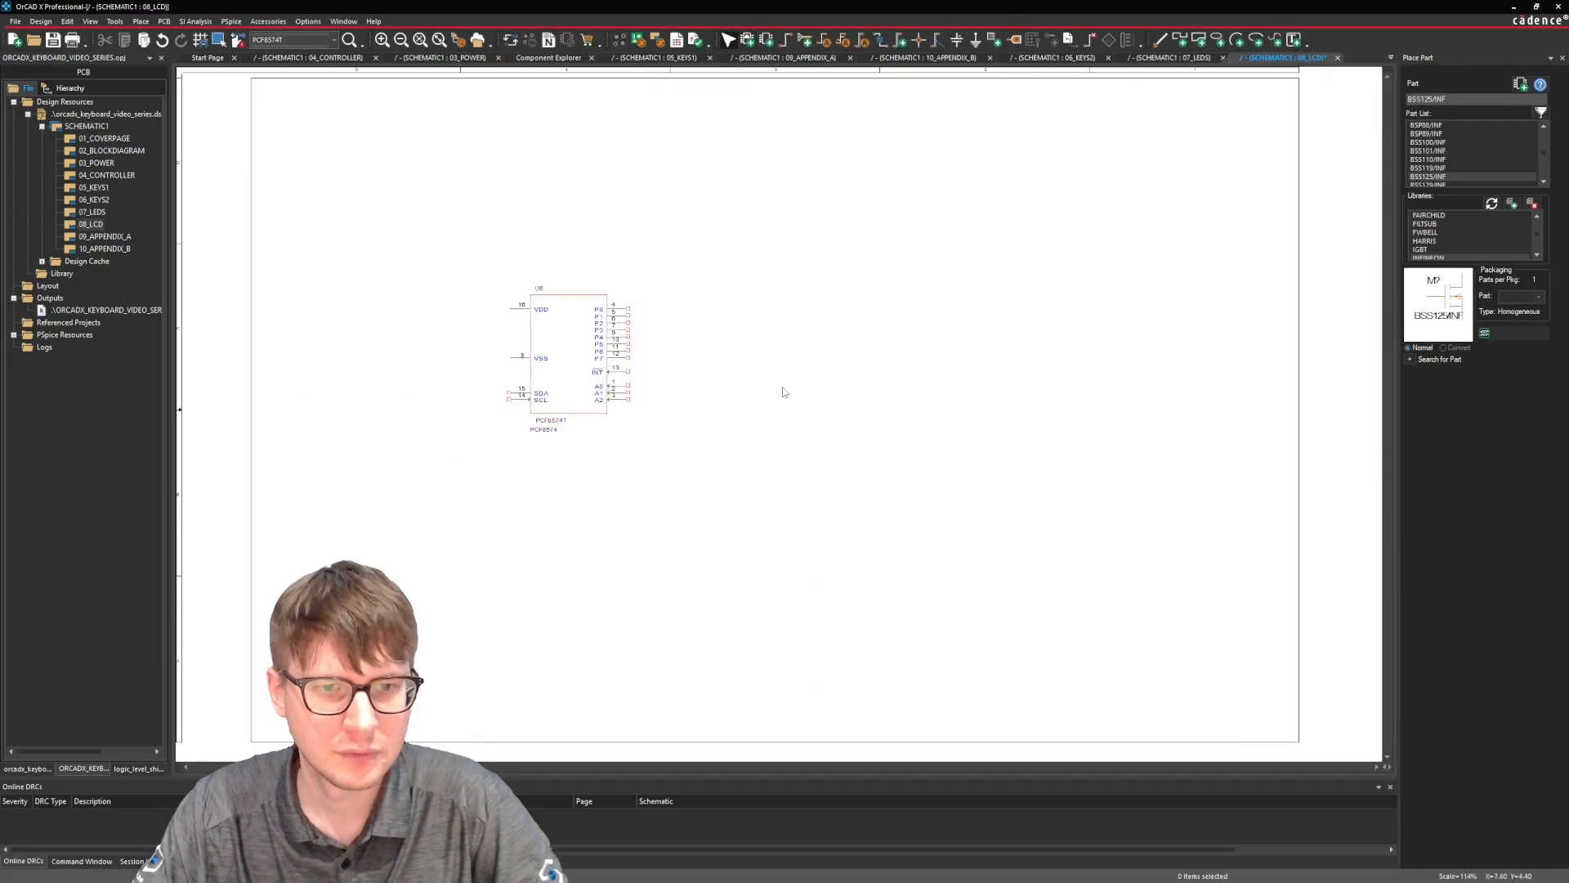
# Examine the PCF8574's SDA and SCL pins, P0–P7 port pins and A0–A2 address pins.
pyautogui.keyDown('ctrl'); pyautogui.scroll(1, 584, 358); pyautogui.keyUp('ctrl')
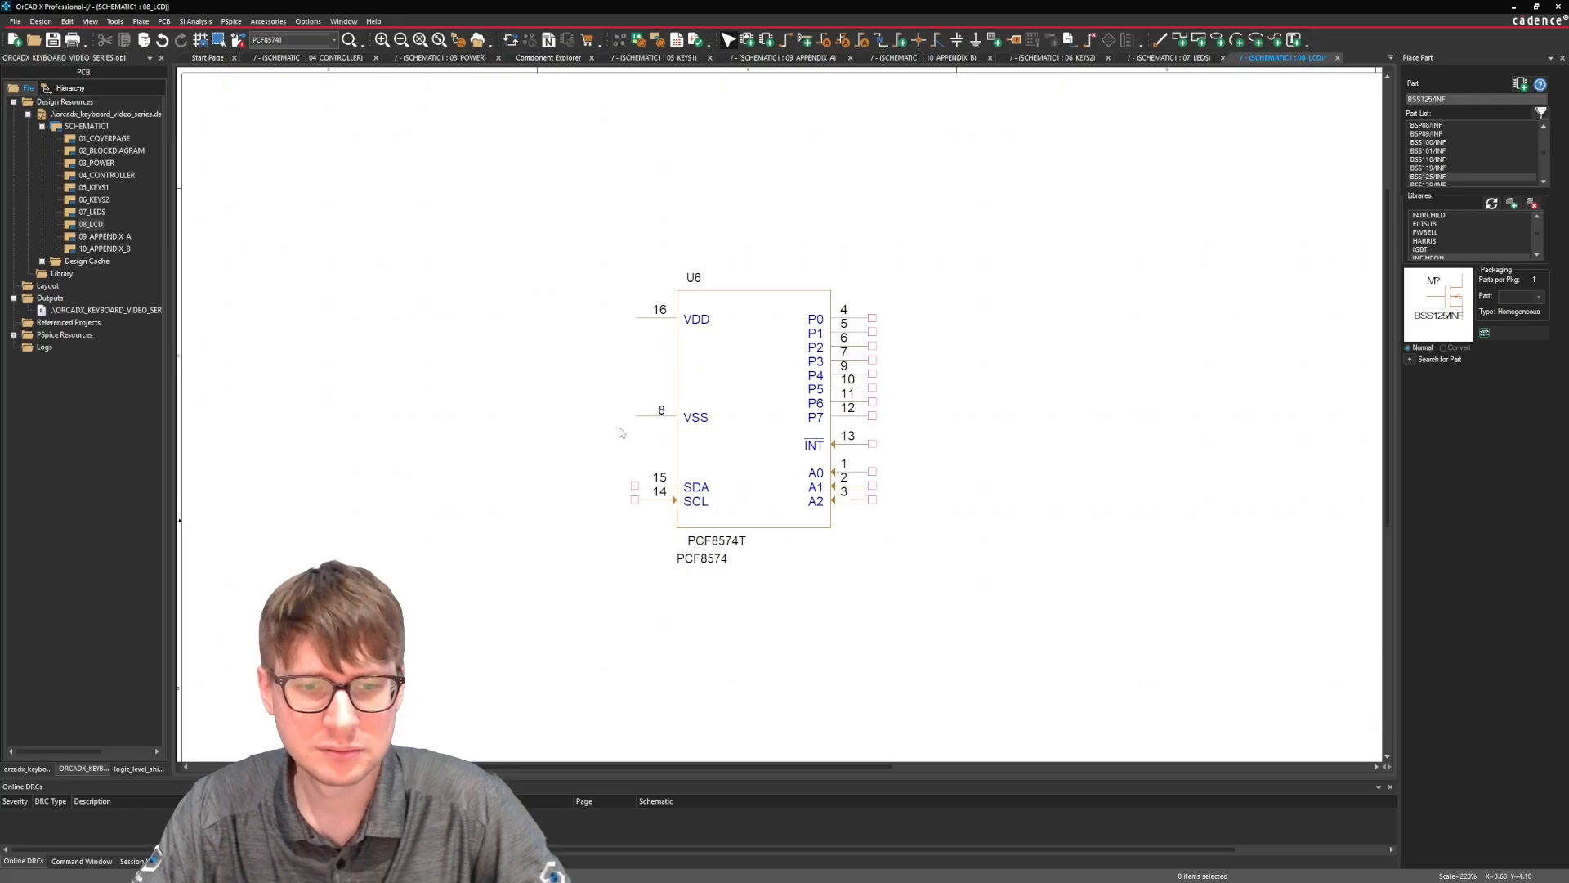
pyautogui.moveTo(607, 527); pyautogui.dragTo(645, 471)
pyautogui.moveTo(944, 290); pyautogui.dragTo(896, 432)
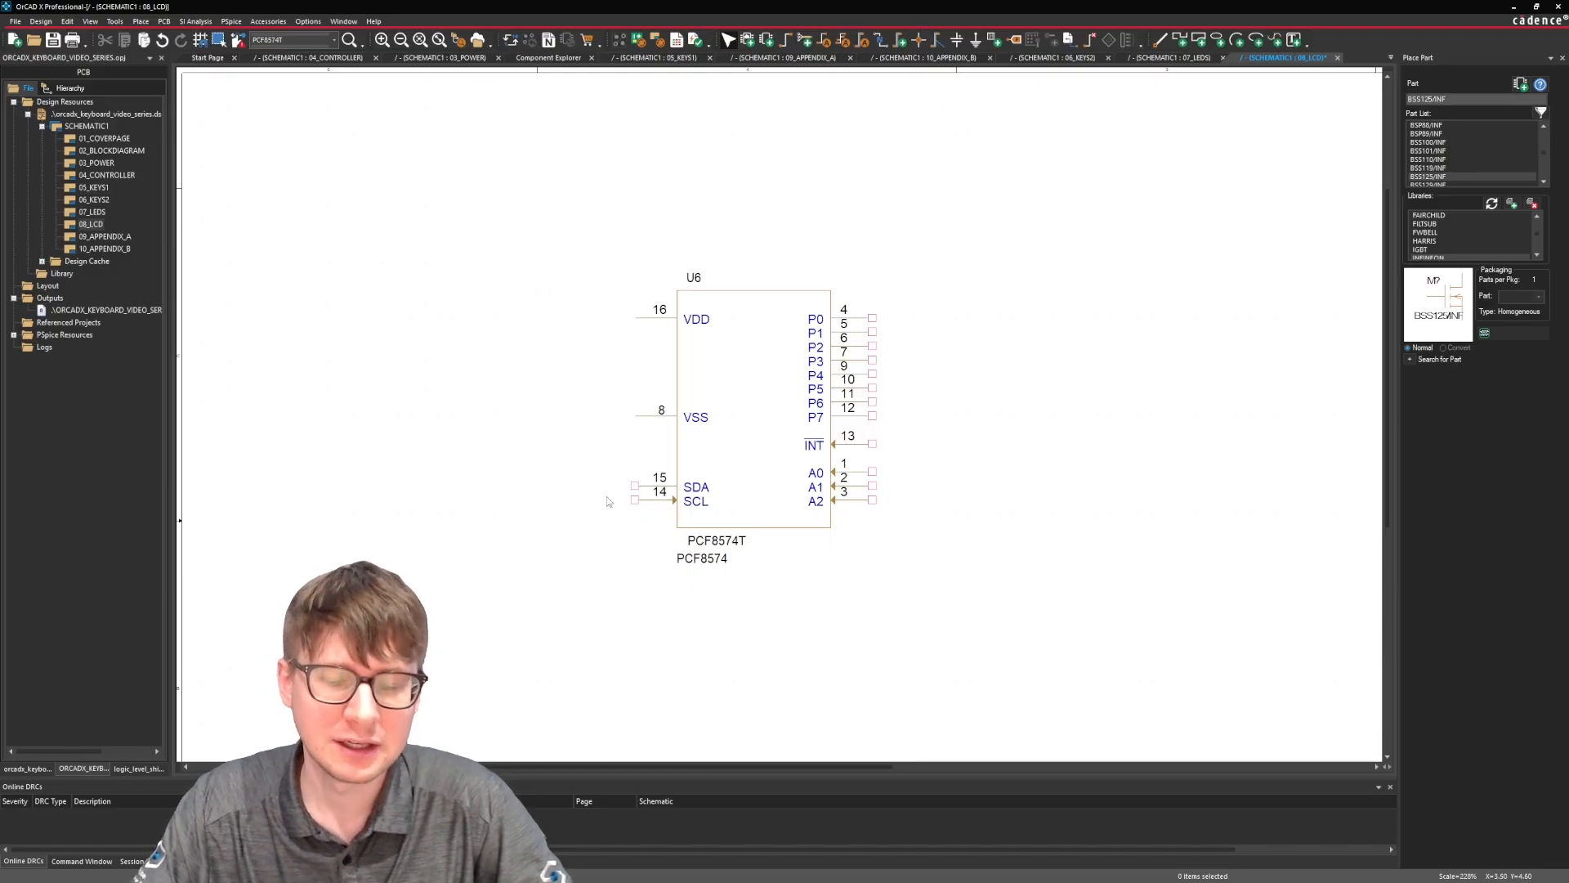
pyautogui.moveTo(603, 529); pyautogui.dragTo(651, 459)
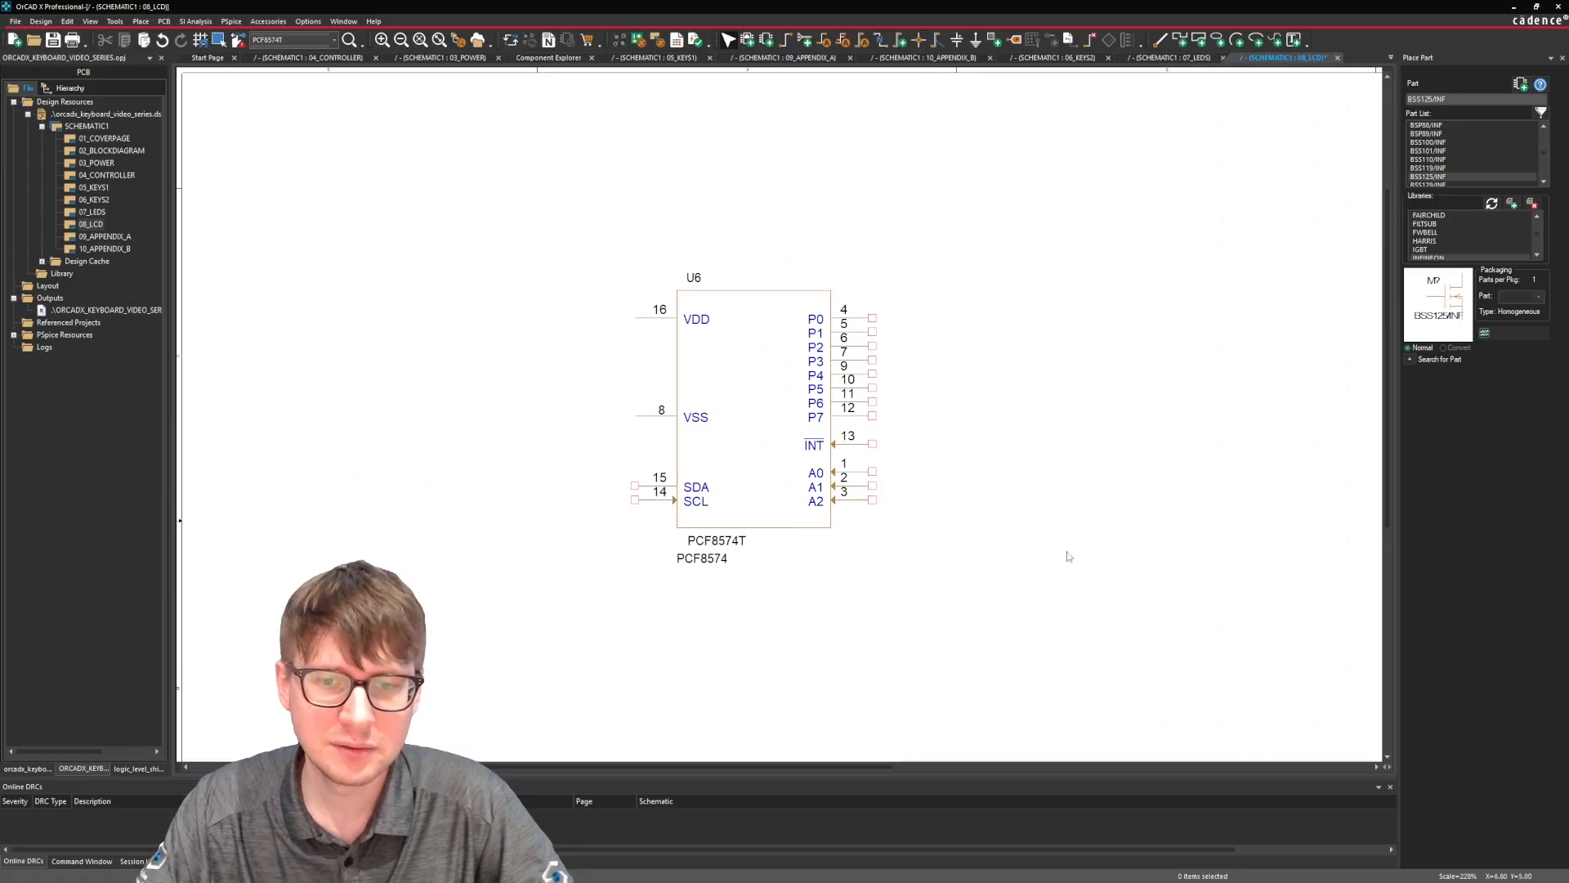
pyautogui.moveTo(908, 456); pyautogui.dragTo(866, 519)
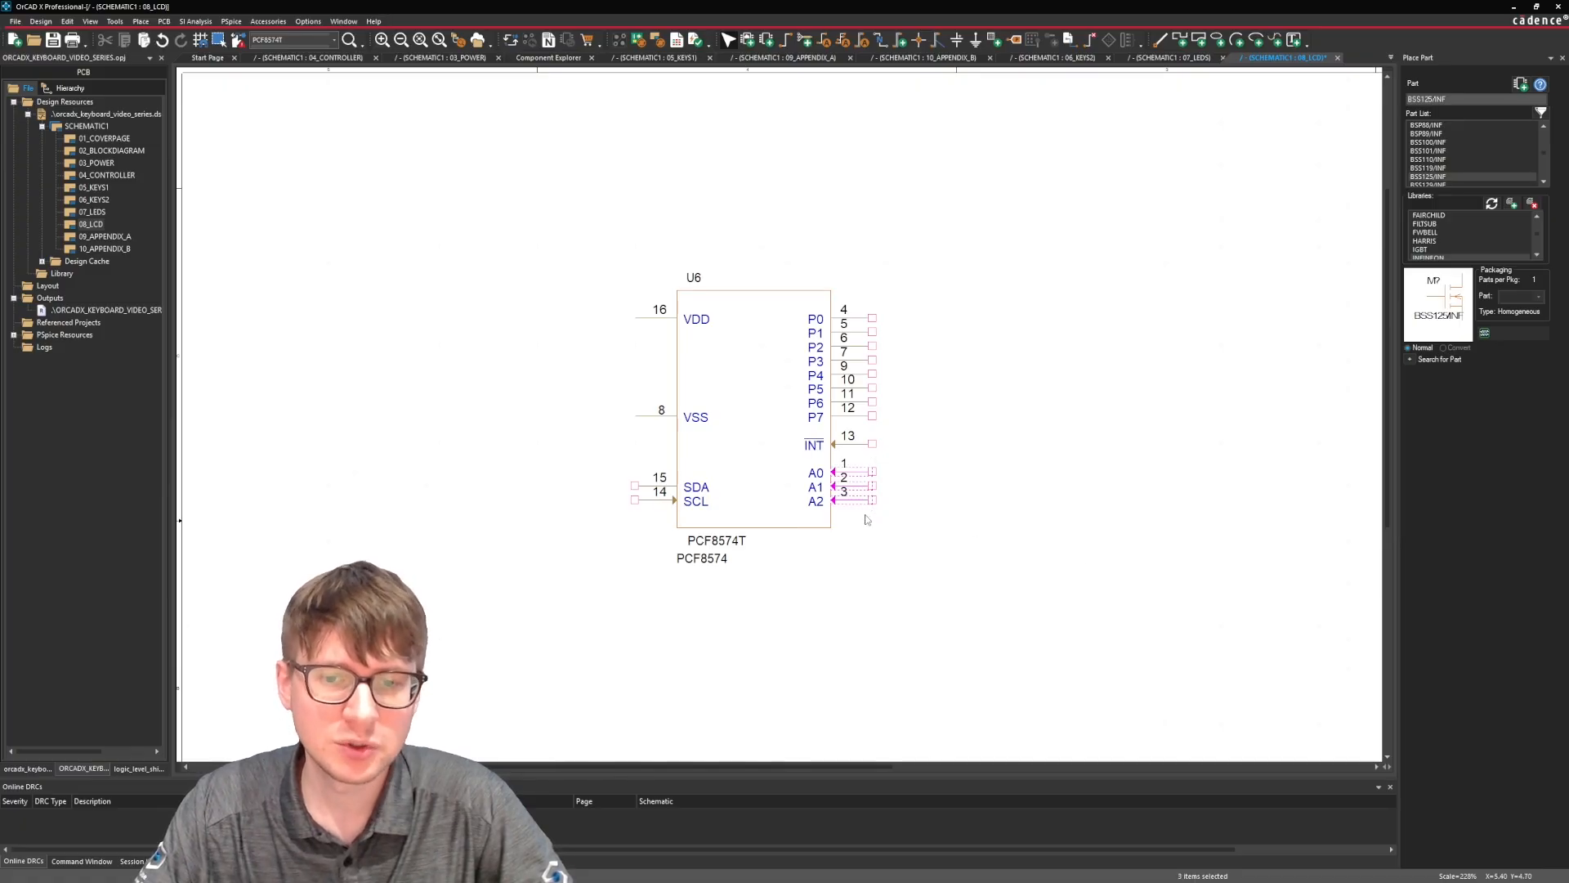
pyautogui.click(1021, 552)
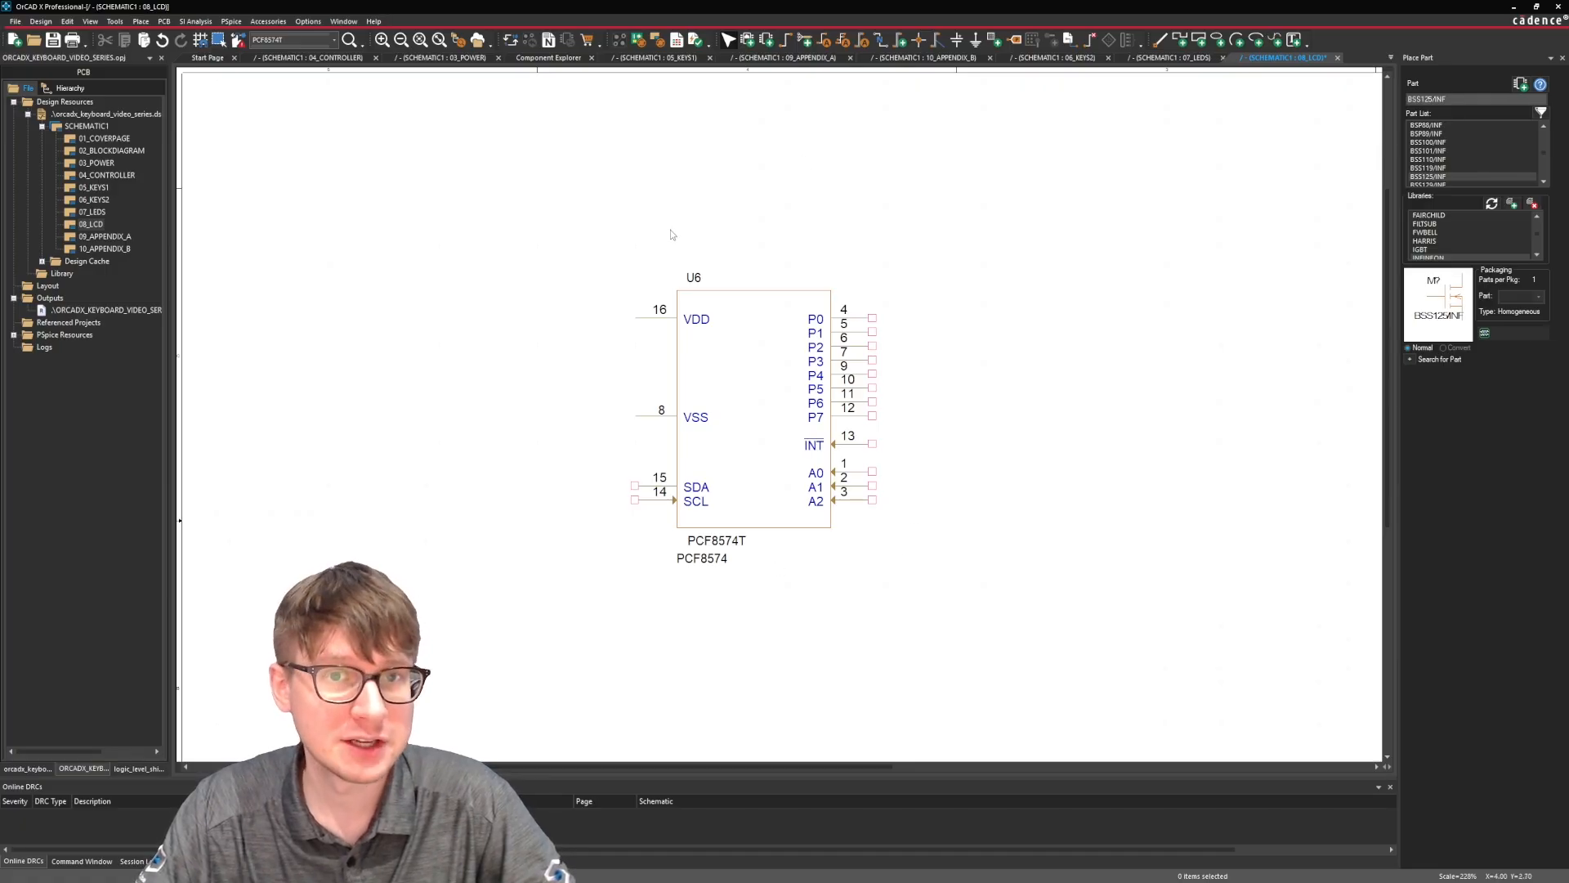
# Shift the PCF8574 symbol slightly to the left on the 08_LCD page.
pyautogui.click(767, 430)
pyautogui.moveTo(768, 430); pyautogui.dragTo(726, 429)
pyautogui.click(574, 276)
pyautogui.keyDown('ctrl'); pyautogui.scroll(-1, 575, 276); pyautogui.keyUp('ctrl')
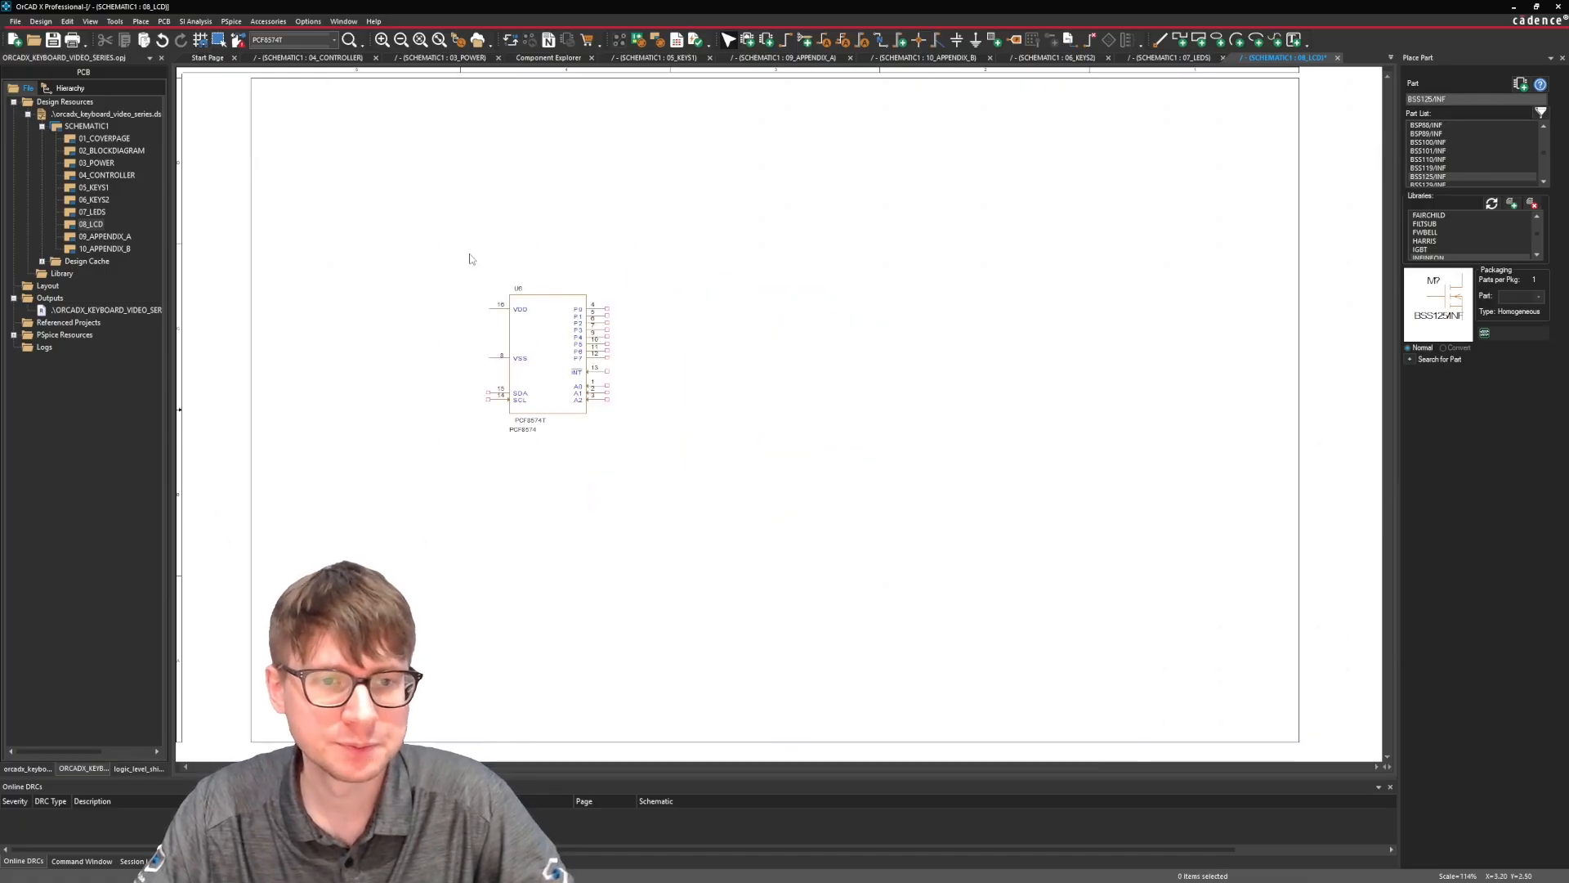
# Open the 04_CONTROLLER schematic page.
pyautogui.keyDown('ctrl'); pyautogui.scroll(1, 418, 291); pyautogui.keyUp('ctrl')
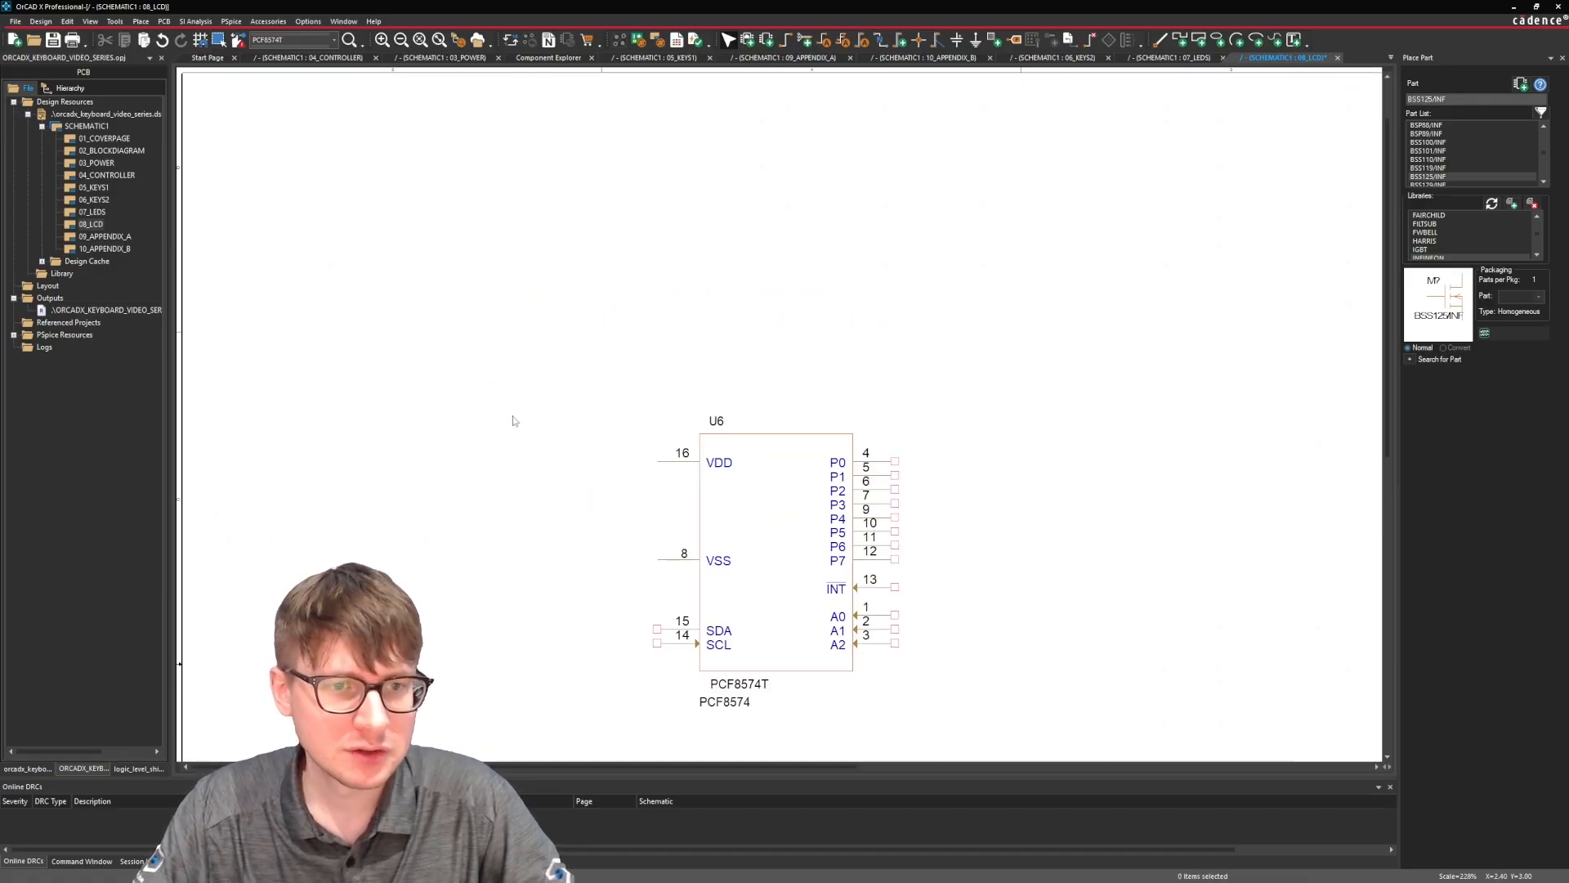
pyautogui.doubleClick(117, 176)
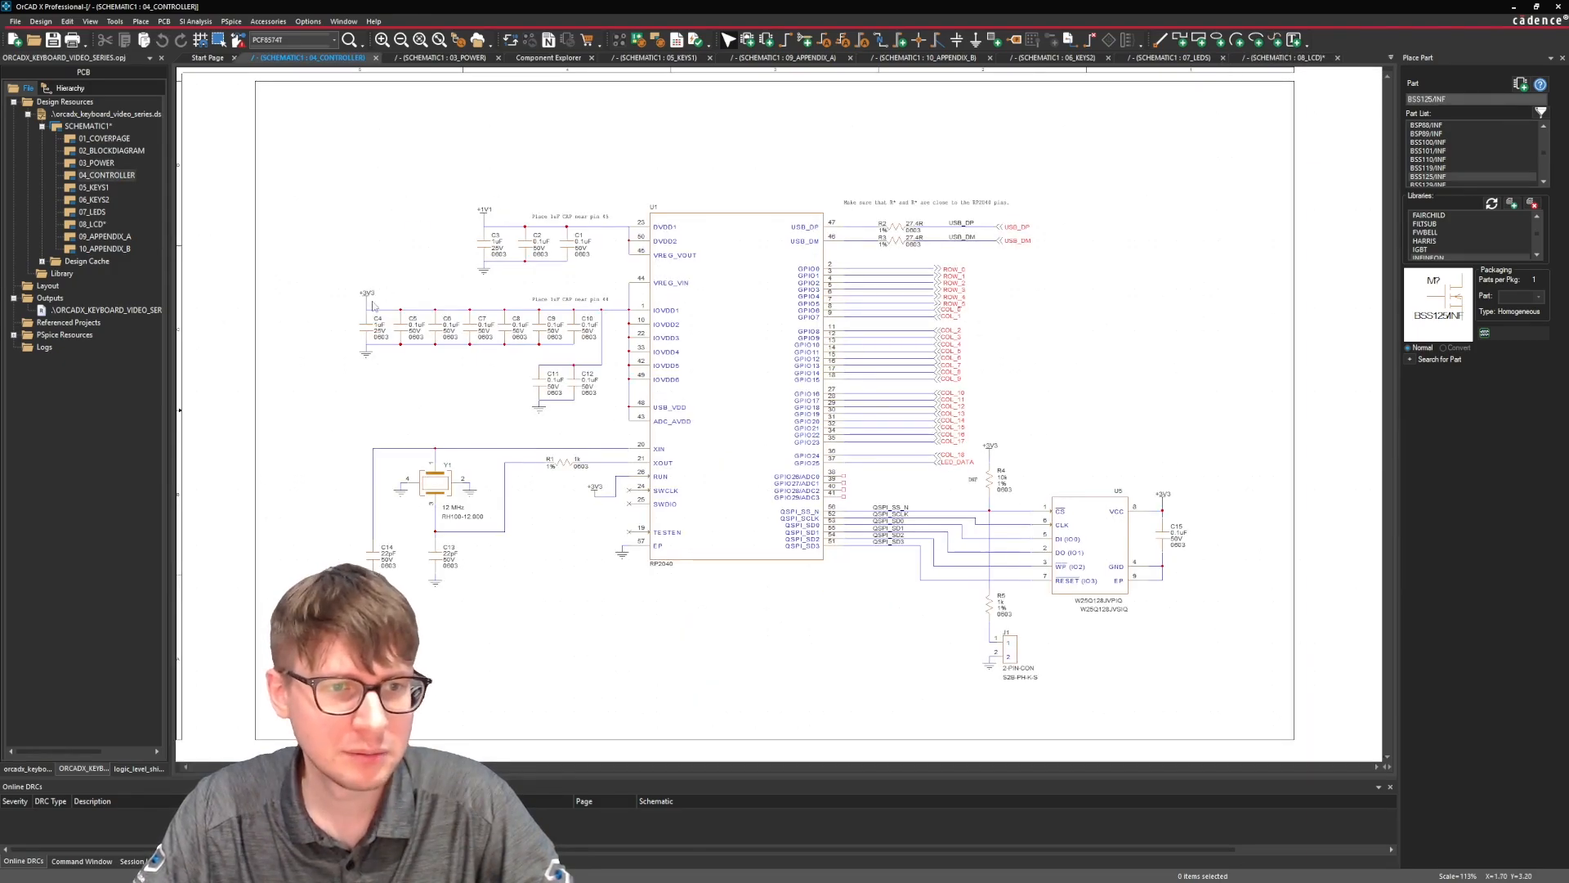
pyautogui.click(368, 297)
pyautogui.keyDown('ctrl'); pyautogui.click(373, 582); pyautogui.keyUp('ctrl')
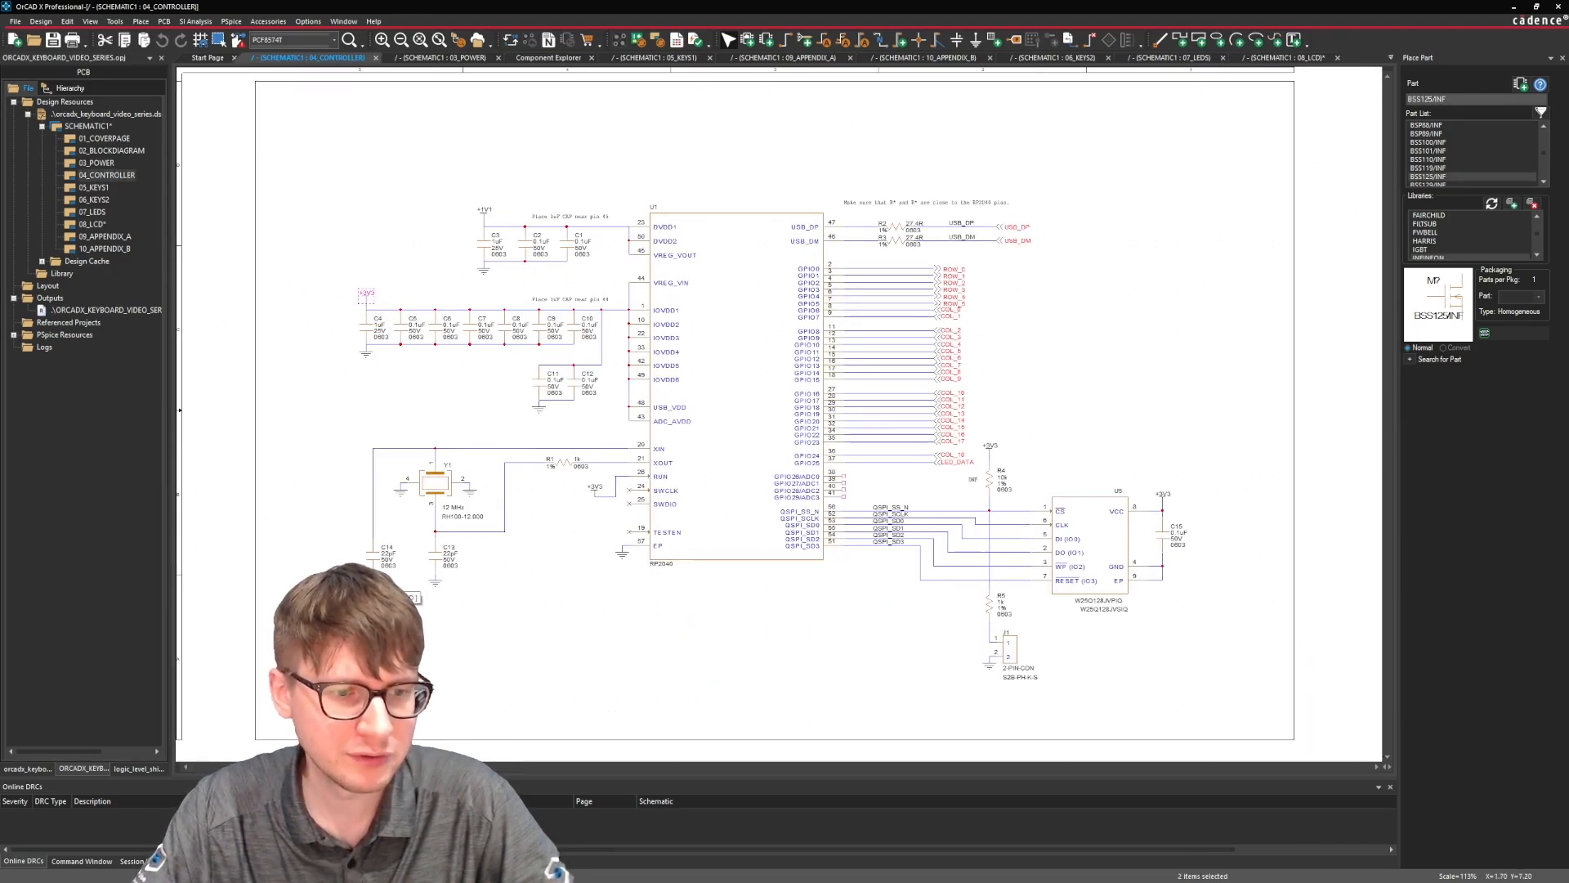
pyautogui.hotkey('ctrl', 'e')
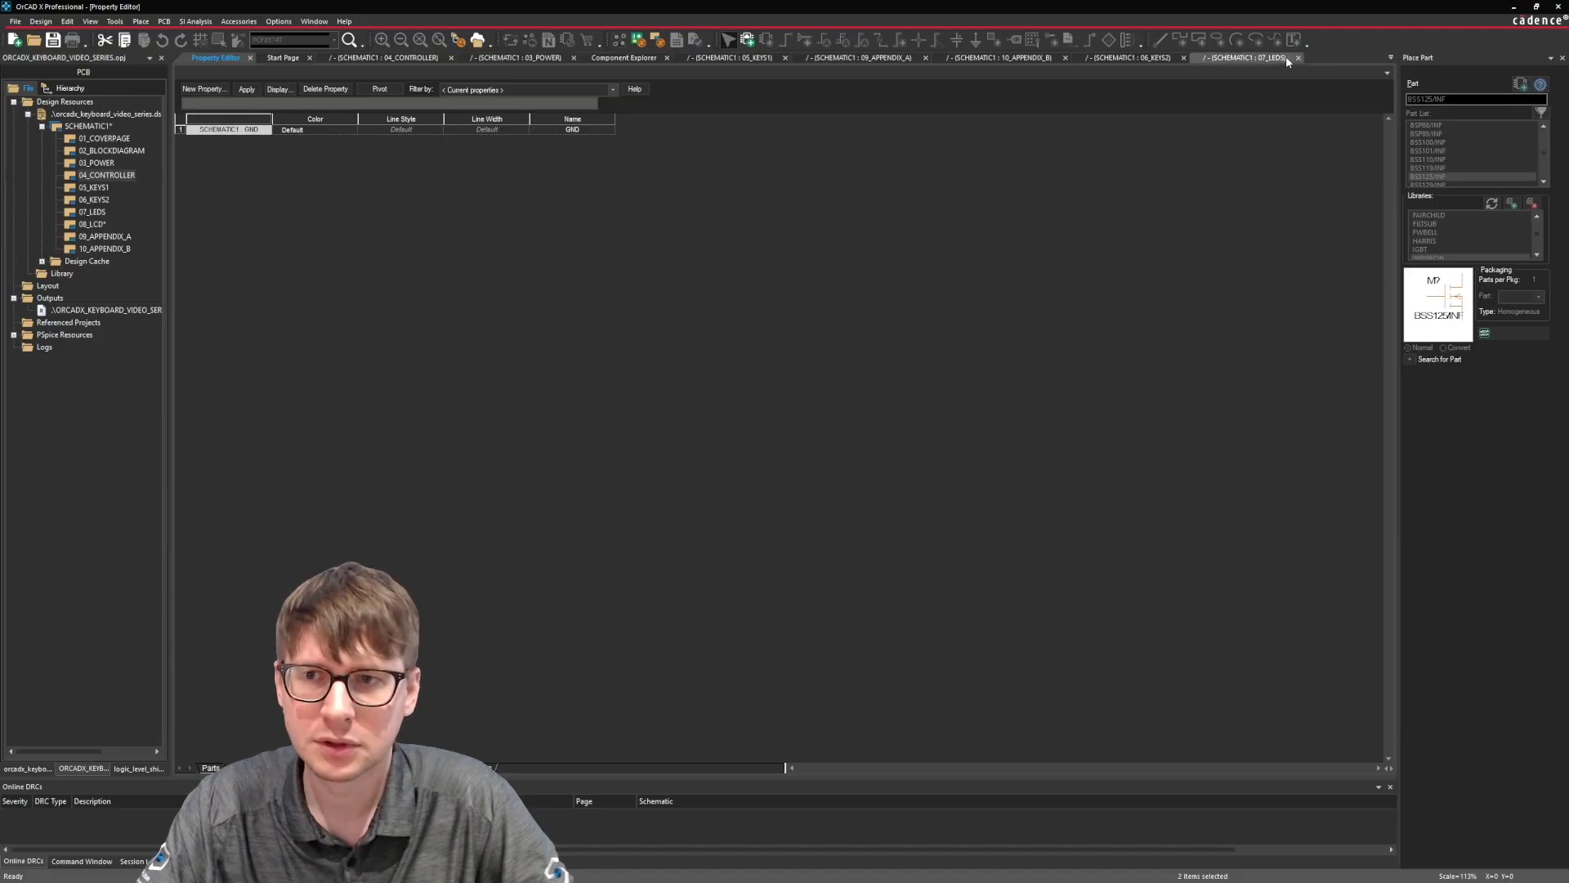
pyautogui.click(251, 58)
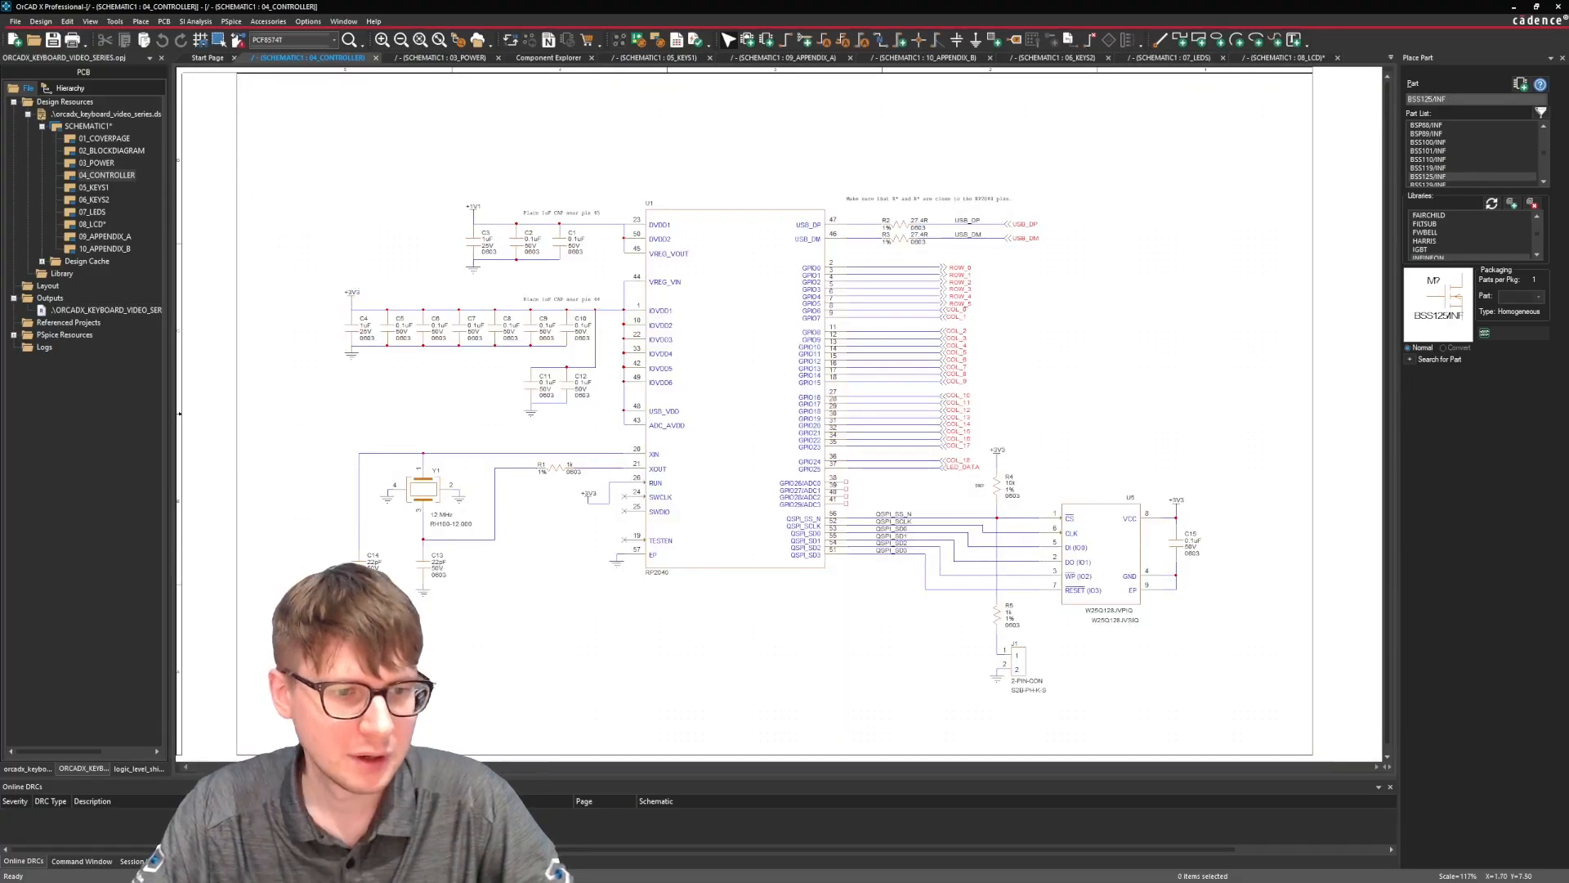
# Copy a +3V3 power symbol and a GND symbol from the 04_CONTROLLER page onto the 08_LCD page.
pyautogui.click(359, 590)
pyautogui.keyDown('ctrl'); pyautogui.click(353, 296); pyautogui.keyUp('ctrl')
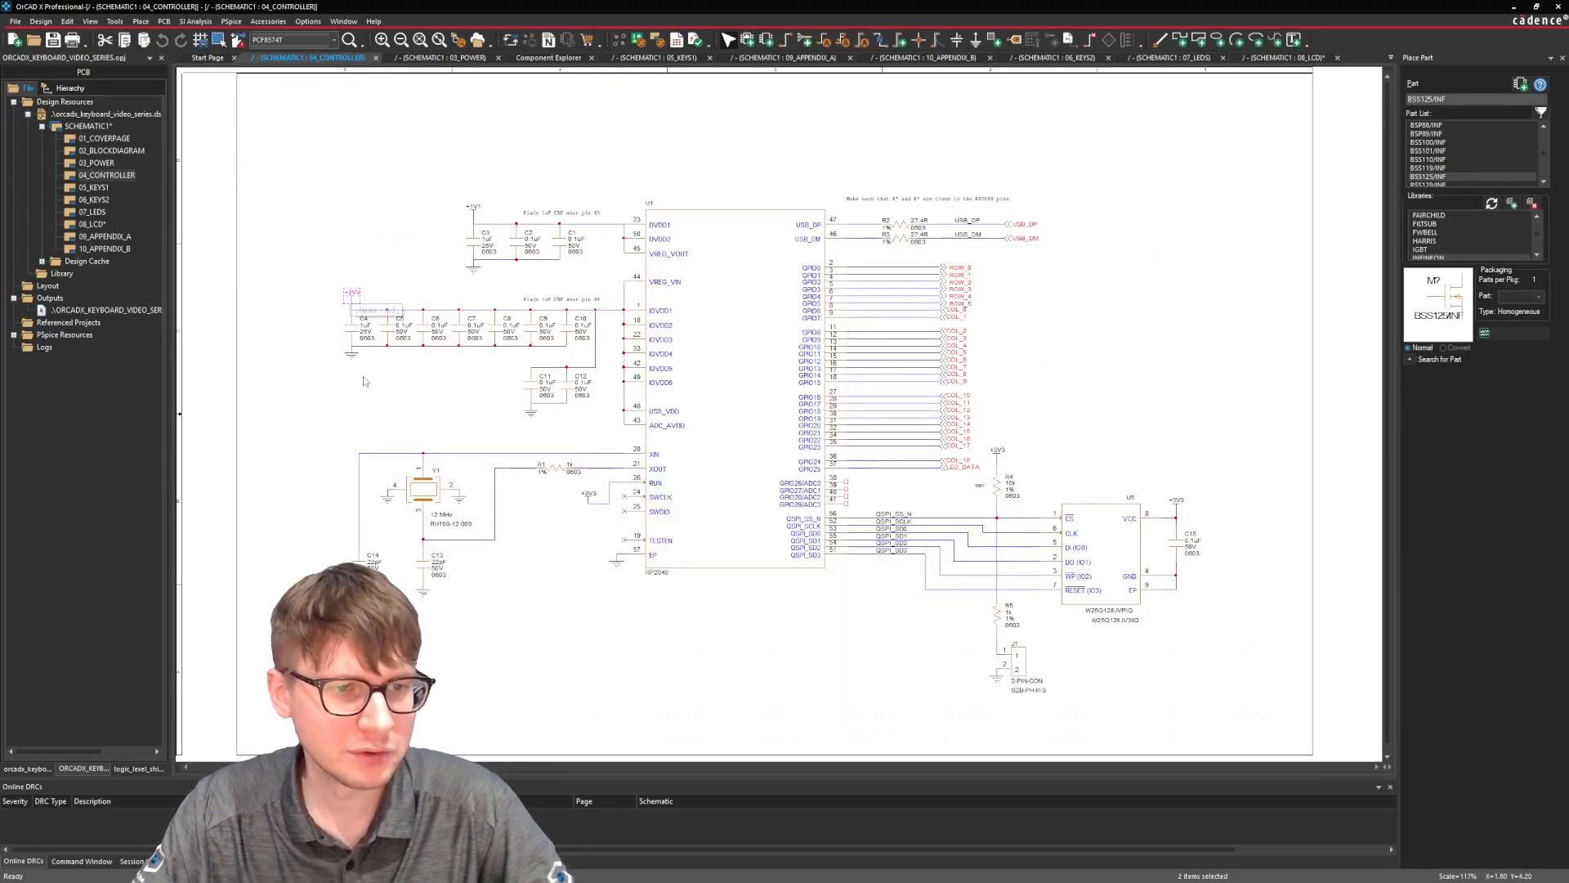
pyautogui.doubleClick(92, 224)
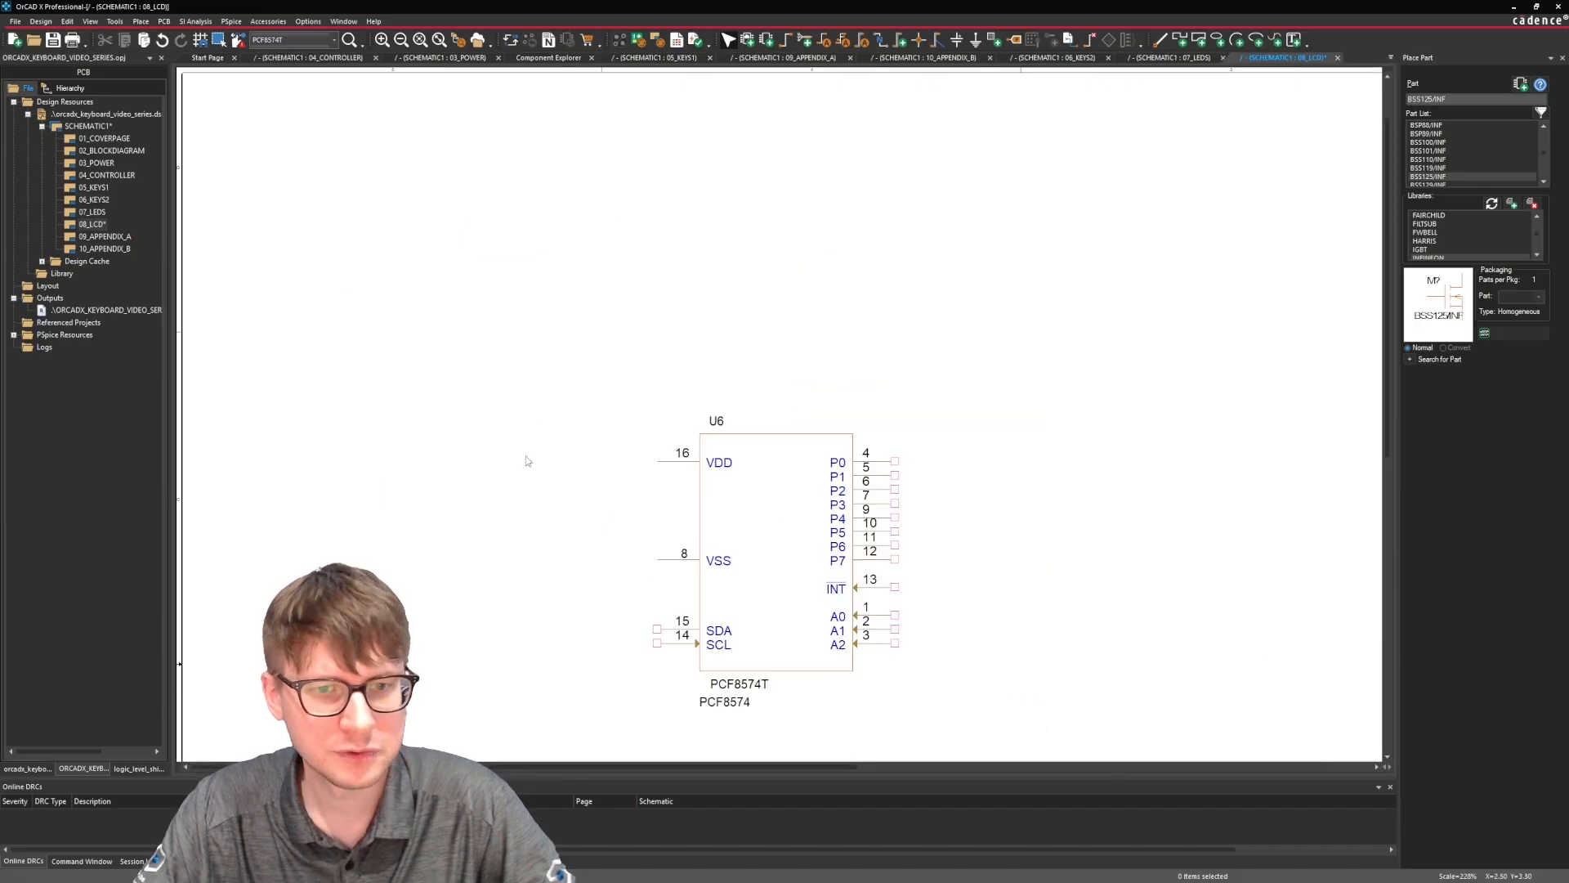
pyautogui.hotkey('ctrl', 'v')
pyautogui.click(454, 178)
pyautogui.click(561, 307)
pyautogui.keyDown('ctrl'); pyautogui.scroll(-1, 561, 308); pyautogui.keyUp('ctrl')
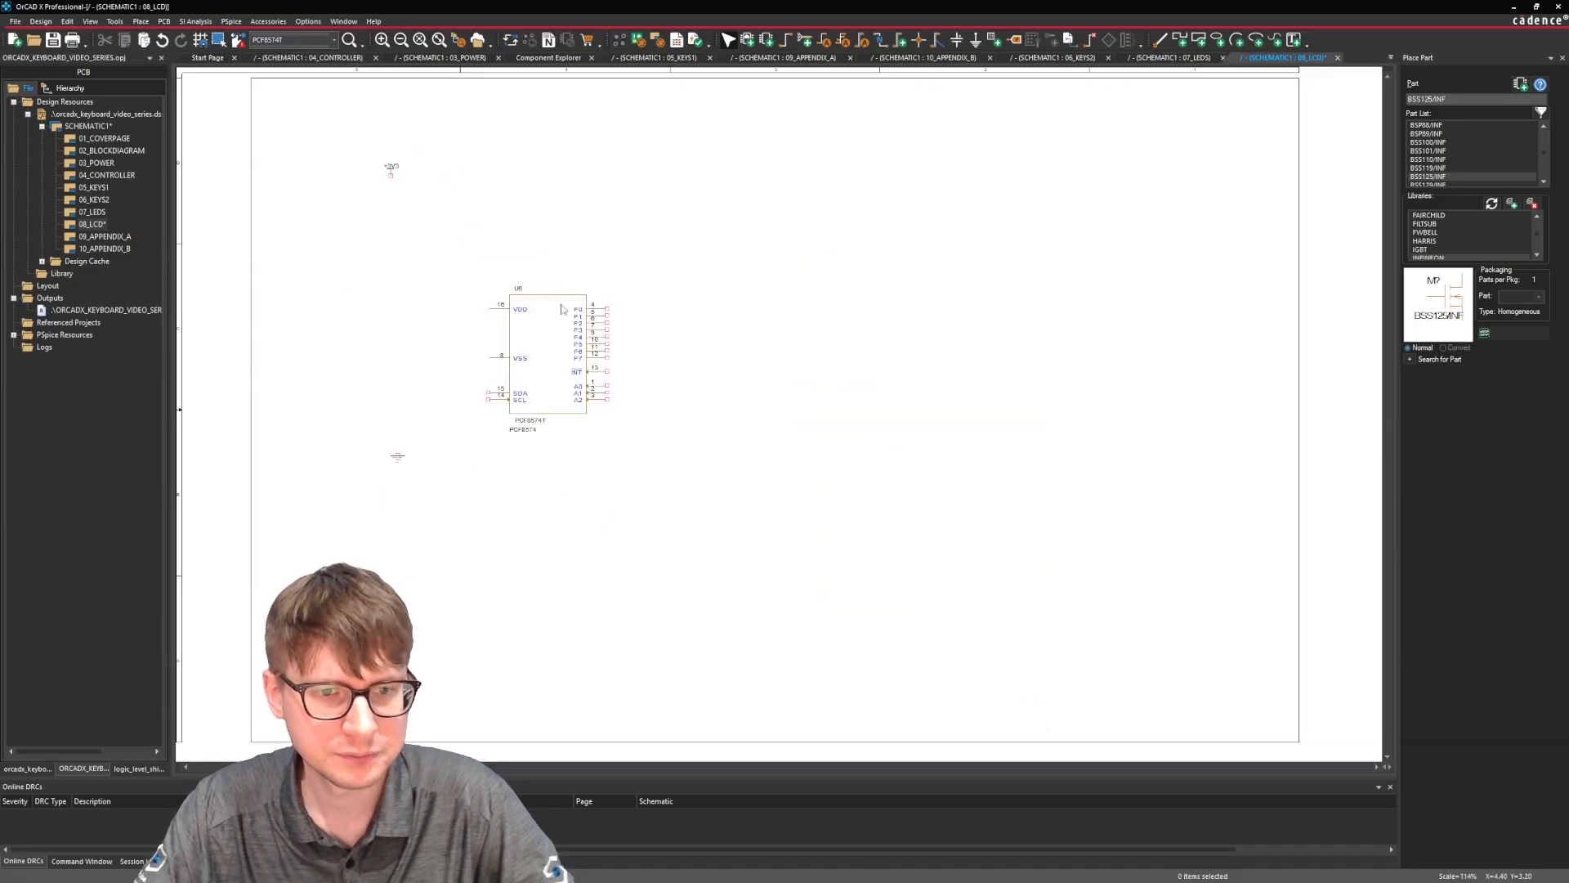
# Move the GND symbol beside U6's VSS pin and wire it to the pin.
pyautogui.click(398, 460)
pyautogui.moveTo(398, 461); pyautogui.dragTo(482, 365)
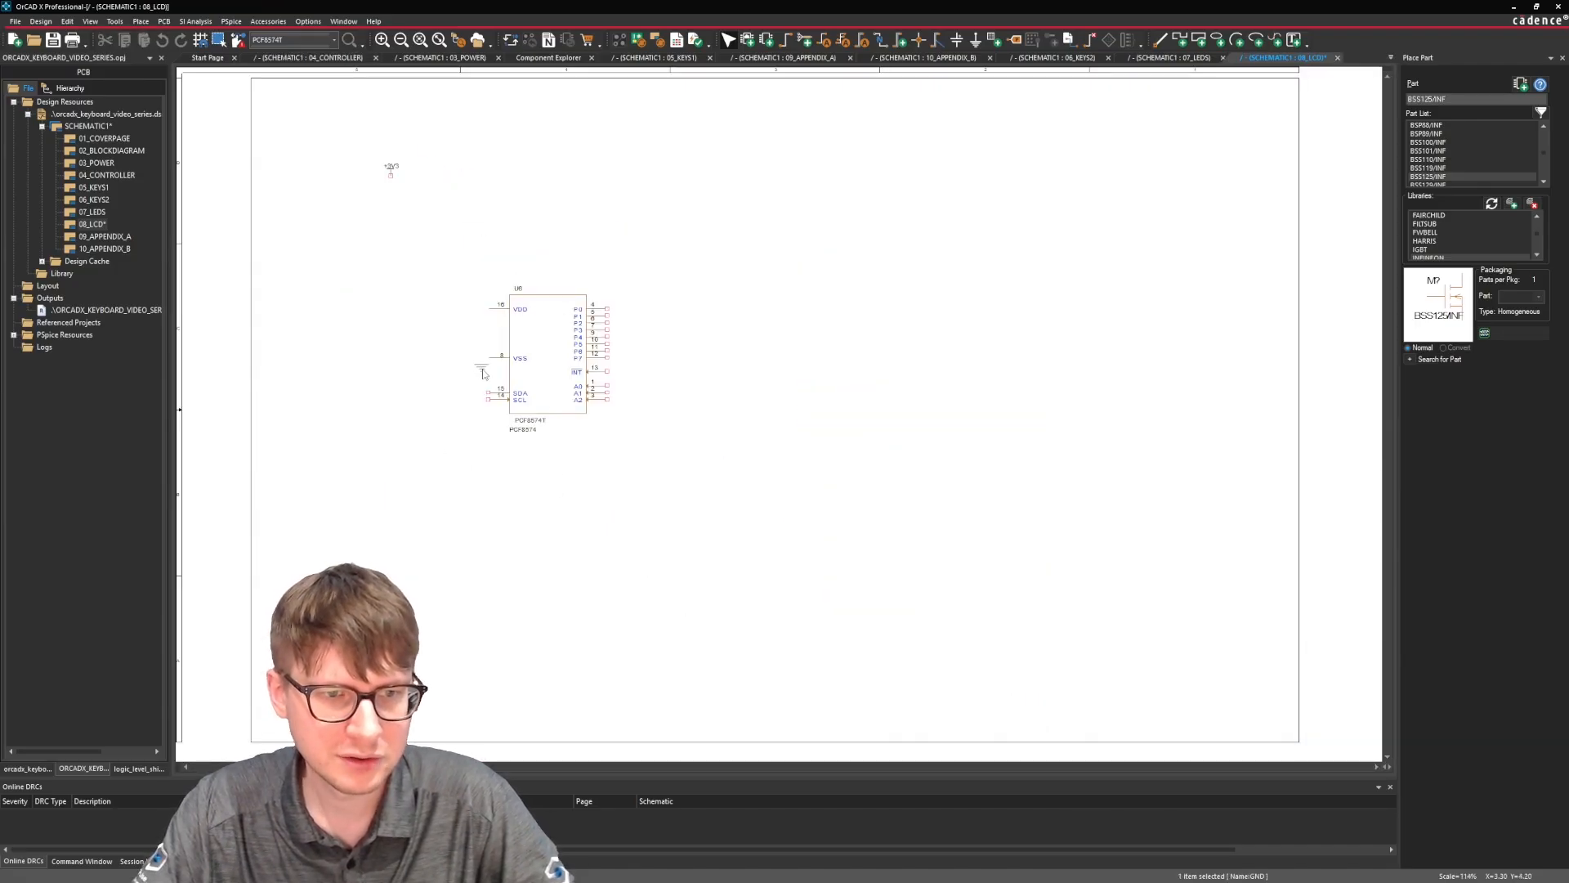
pyautogui.keyDown('ctrl'); pyautogui.scroll(3, 481, 365); pyautogui.keyUp('ctrl')
pyautogui.click(792, 395)
pyautogui.click(843, 347)
pyautogui.press('Escape')
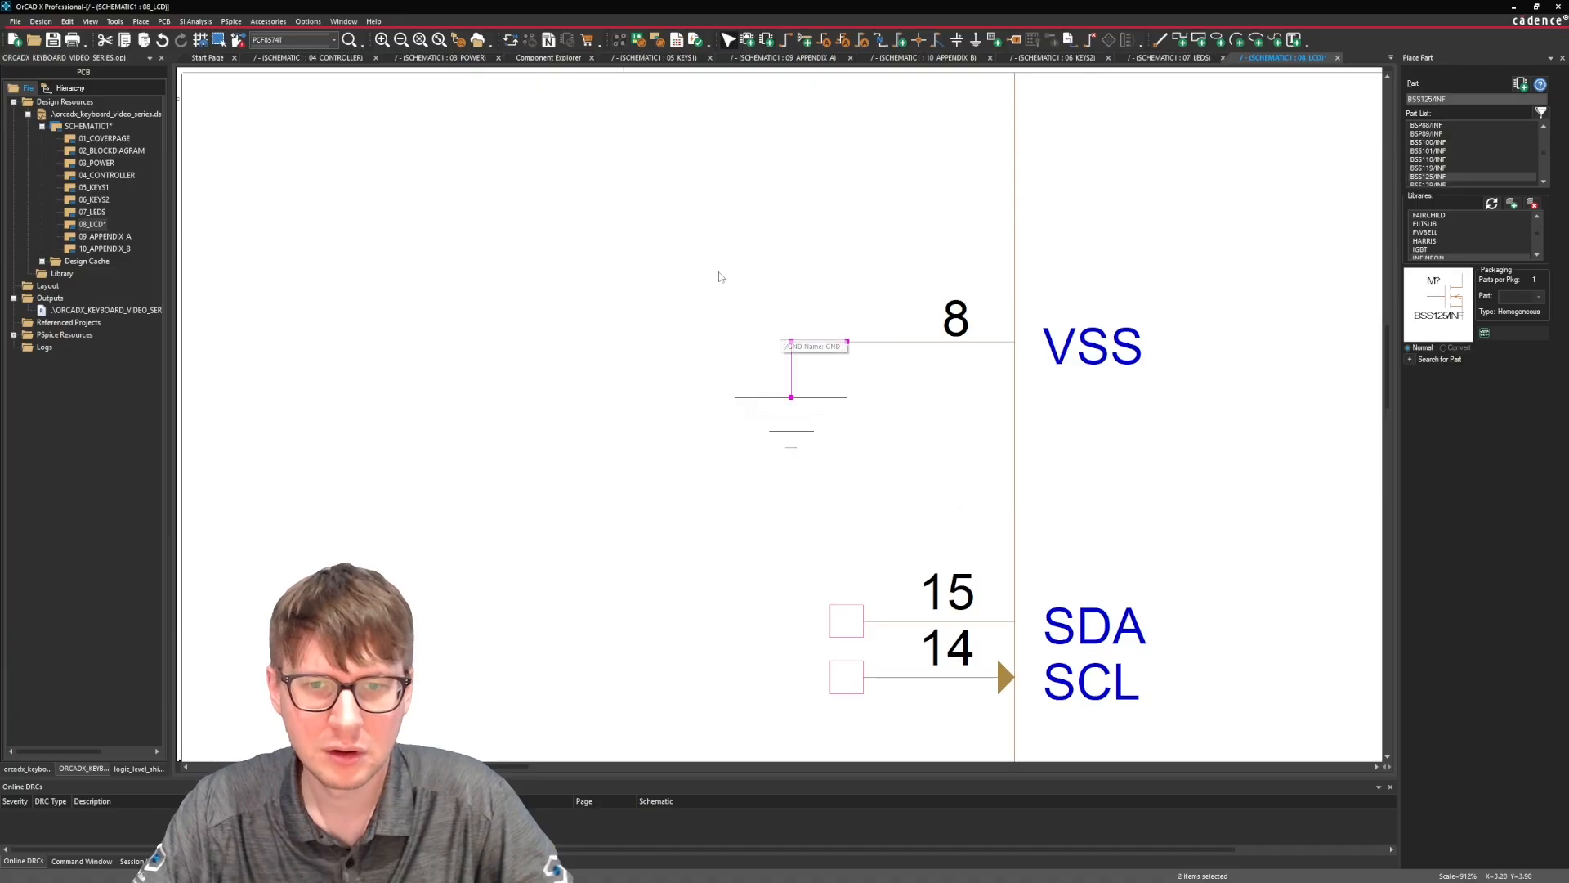
# Move the +3V3 symbol beside U6's VDD pin, wire it to the pin, and save the design.
pyautogui.keyDown('ctrl'); pyautogui.scroll(-1, 678, 241); pyautogui.keyUp('ctrl')
pyautogui.scroll(1, 675, 240)
pyautogui.scroll(3, 675, 238)
pyautogui.keyDown('ctrl'); pyautogui.scroll(-1, 501, 220); pyautogui.keyUp('ctrl')
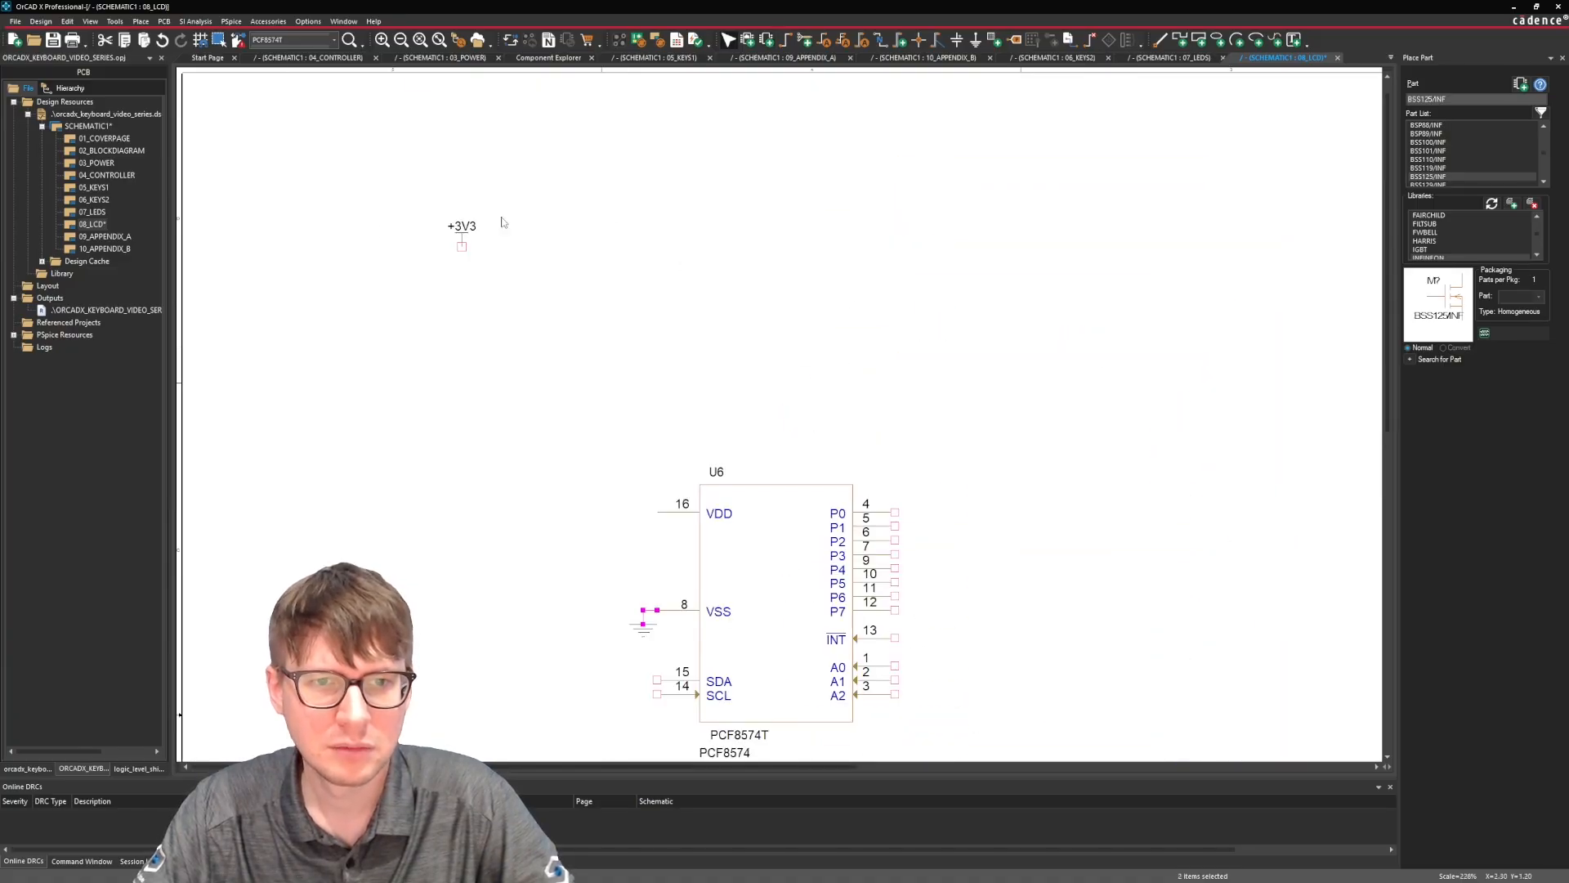
pyautogui.moveTo(461, 239); pyautogui.dragTo(646, 489)
pyautogui.click(644, 513)
pyautogui.press('Escape')
pyautogui.click(656, 499)
pyautogui.click(620, 553)
pyautogui.hotkey('ctrl', 's')
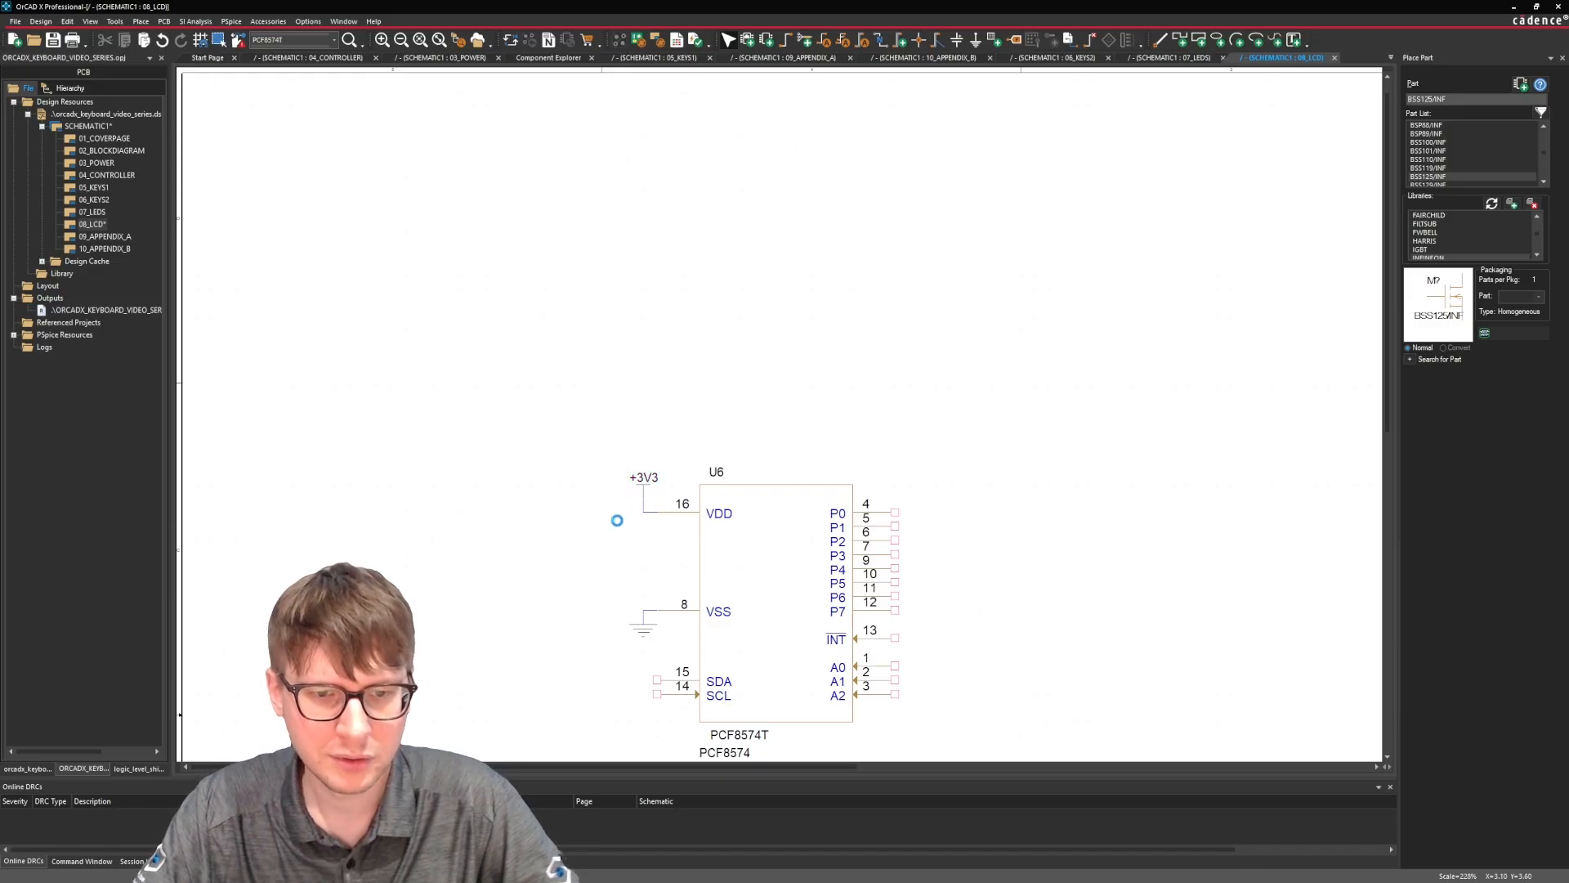
# Search the component library for cap and place the 0.1uF 50V X7R 0603 capacitor ATF-CAP-0001 beside U6.
pyautogui.scroll(-1, 590, 462)
pyautogui.scroll(-3, 590, 462)
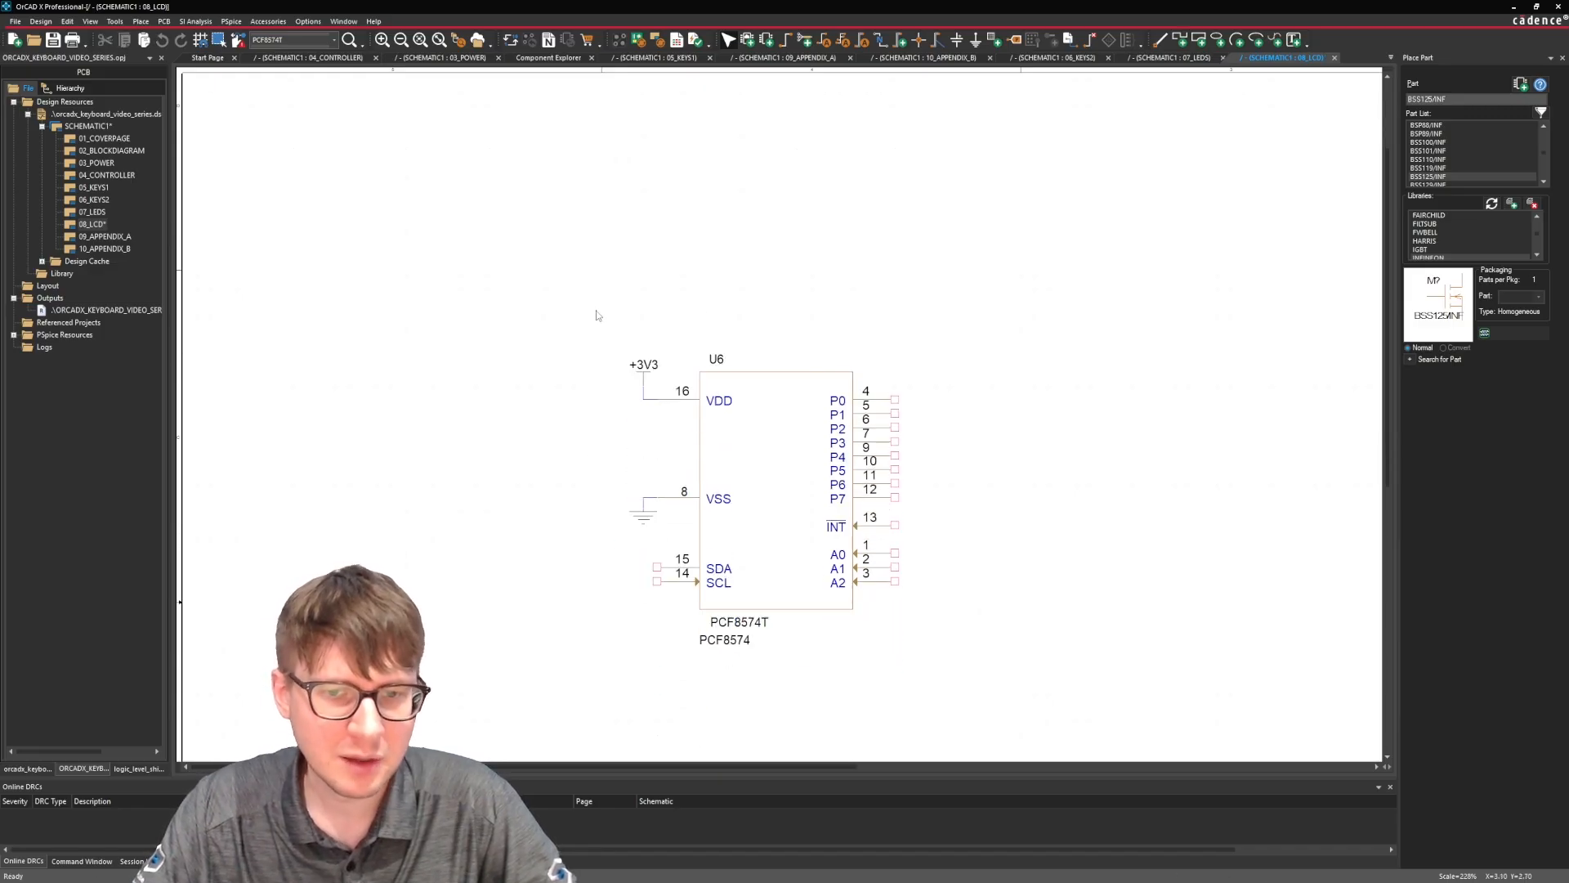
pyautogui.click(548, 57)
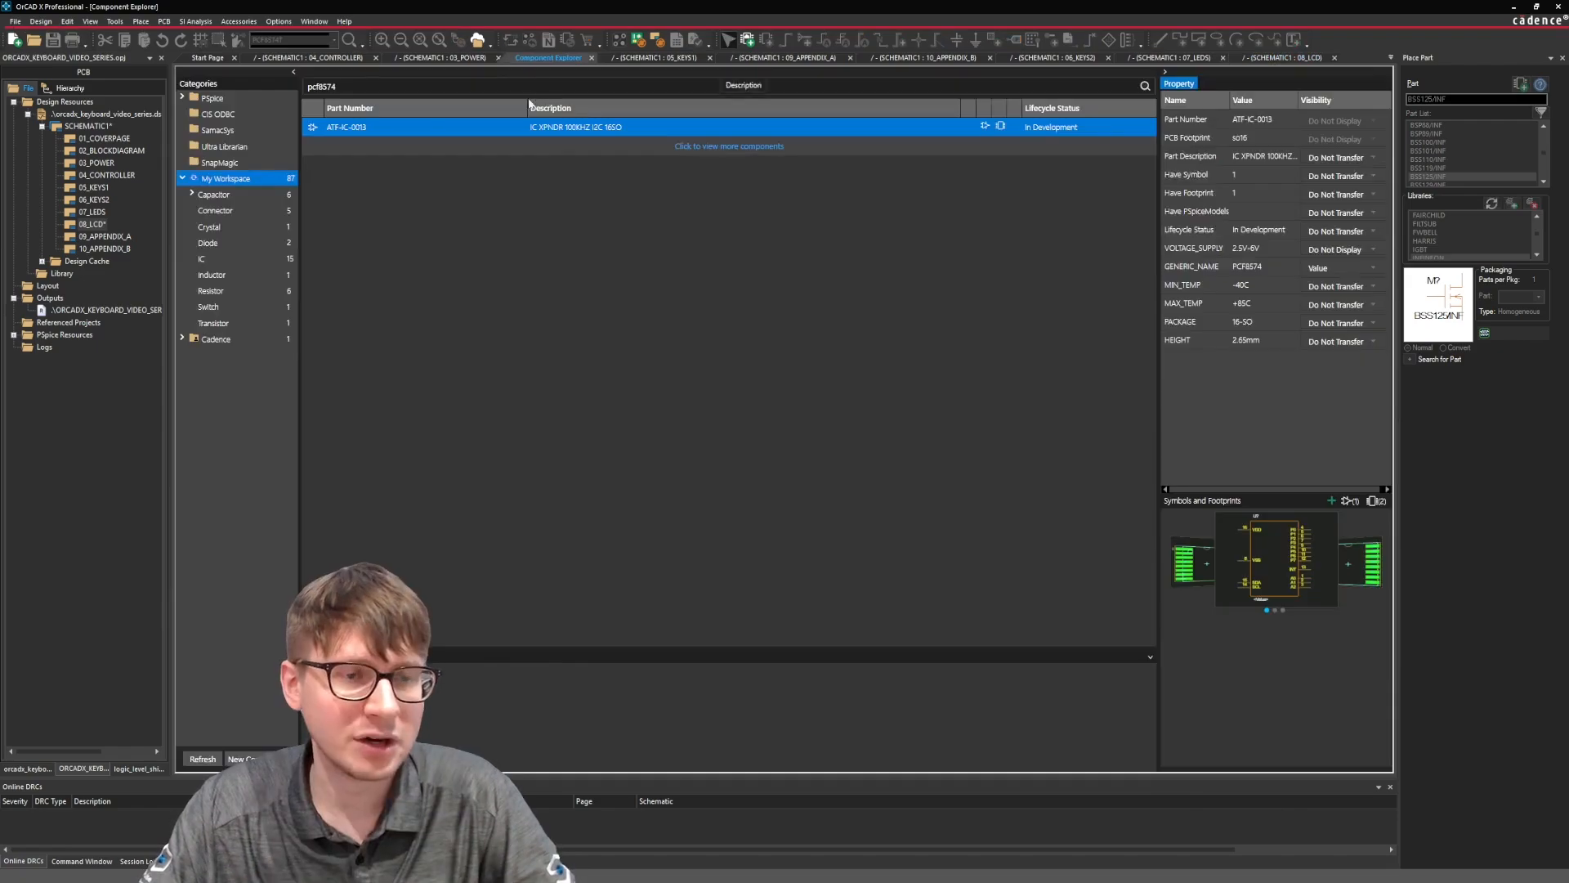
pyautogui.click(494, 81)
pyautogui.write('cap')
pyautogui.press('Return')
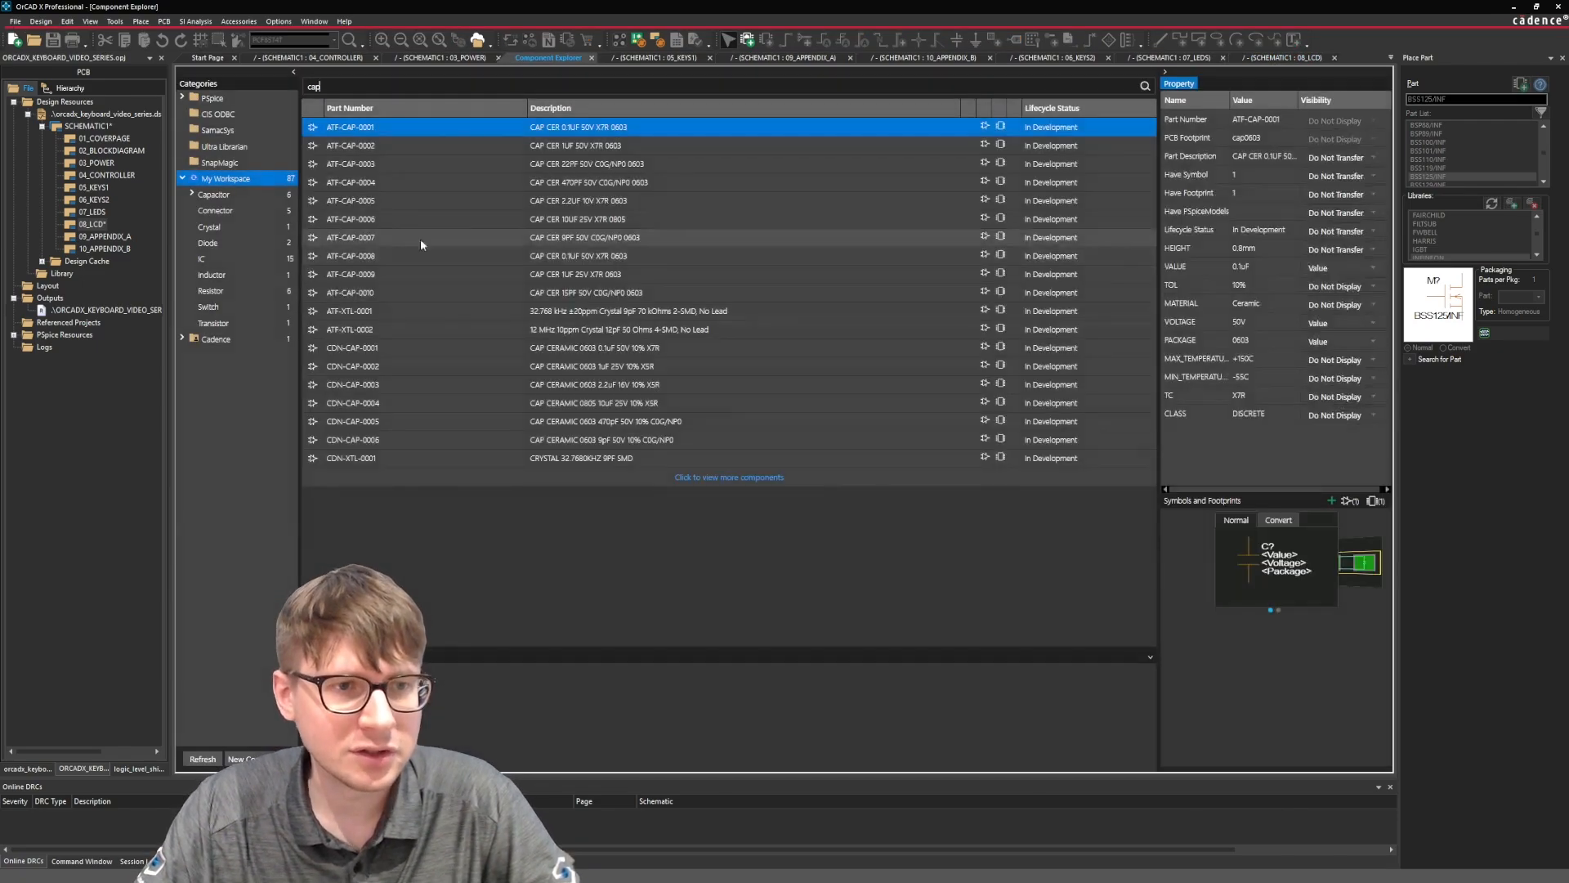
pyautogui.rightClick(449, 129)
pyautogui.click(478, 148)
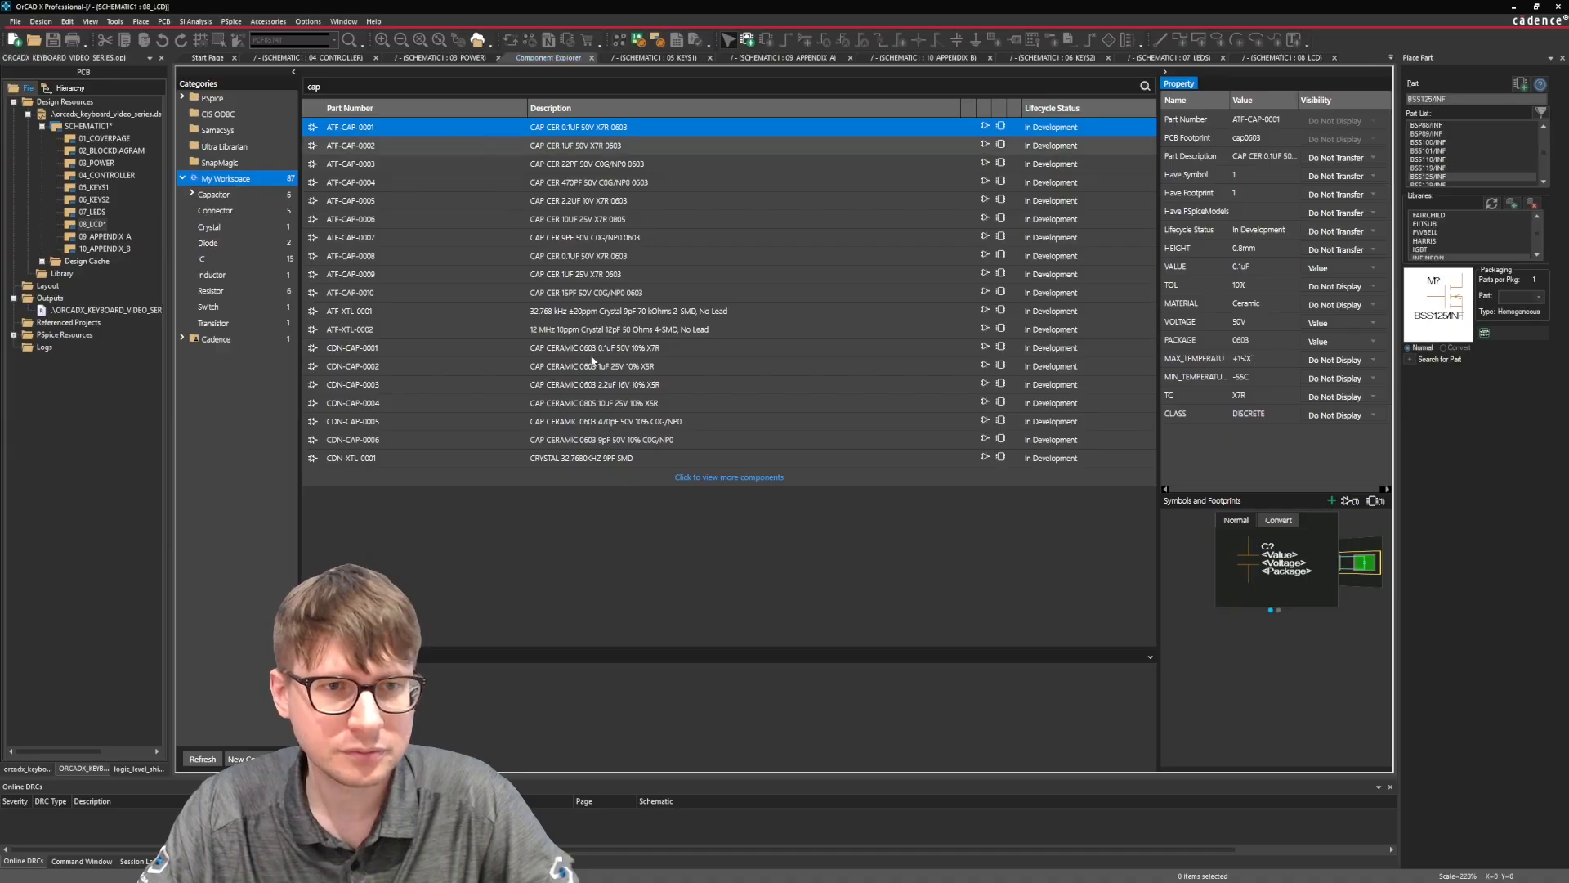
pyautogui.click(585, 449)
# Mirror the 0.1uF capacitor horizontally and align it between the +3V3 and GND symbols.
pyautogui.rightClick(581, 454)
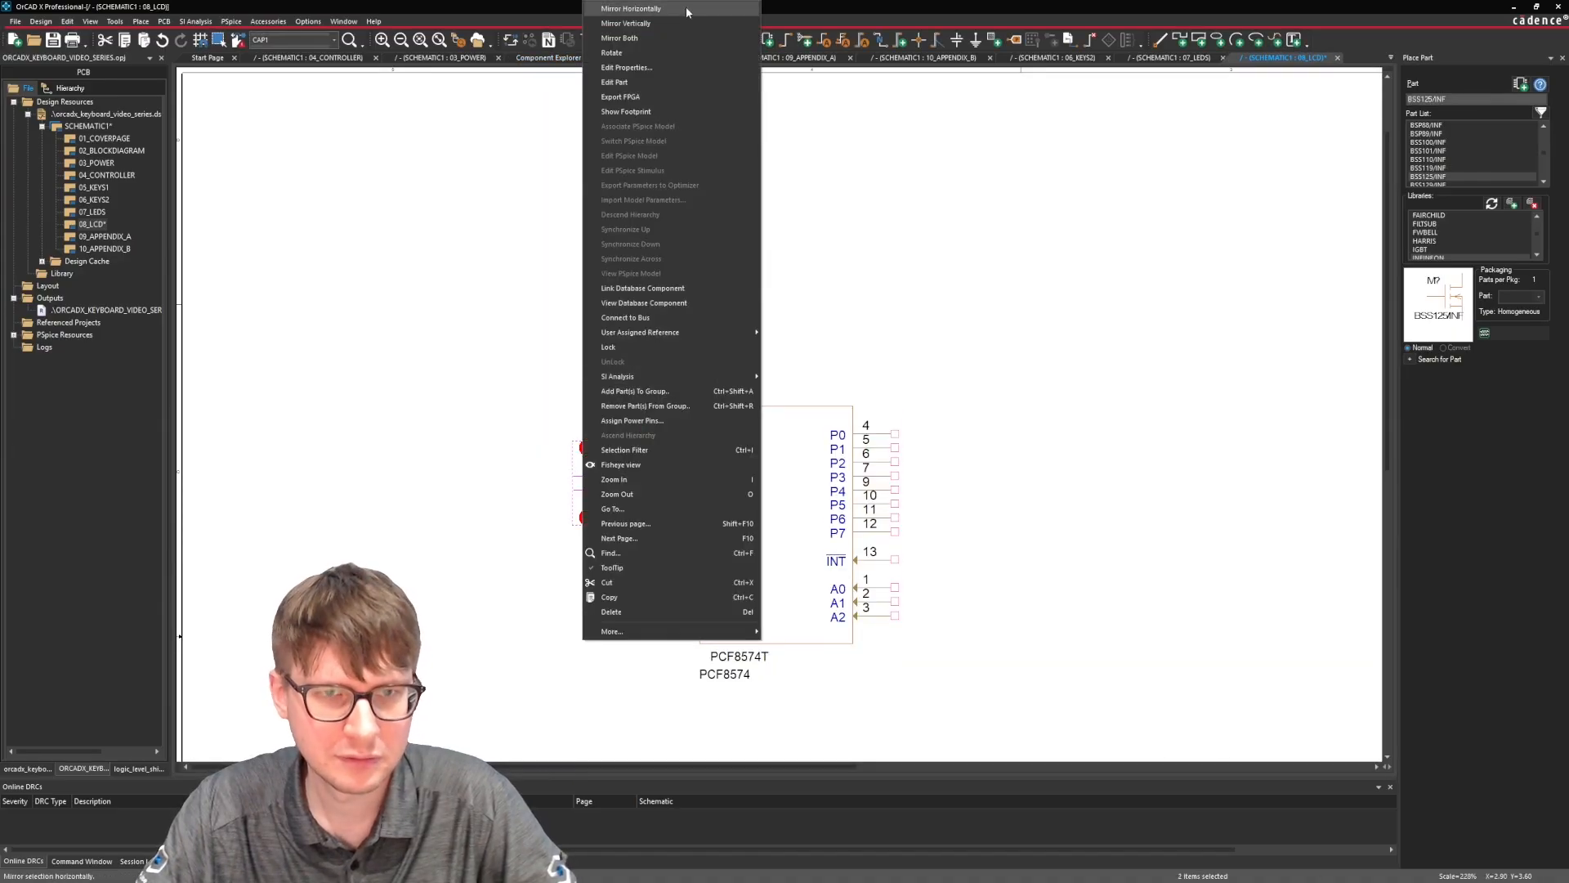
pyautogui.click(678, 12)
pyautogui.moveTo(561, 482); pyautogui.dragTo(617, 482)
# Wire the 0.1uF capacitor between the VSS ground net and the +3V3 VDD net.
pyautogui.click(643, 517)
pyautogui.click(643, 532)
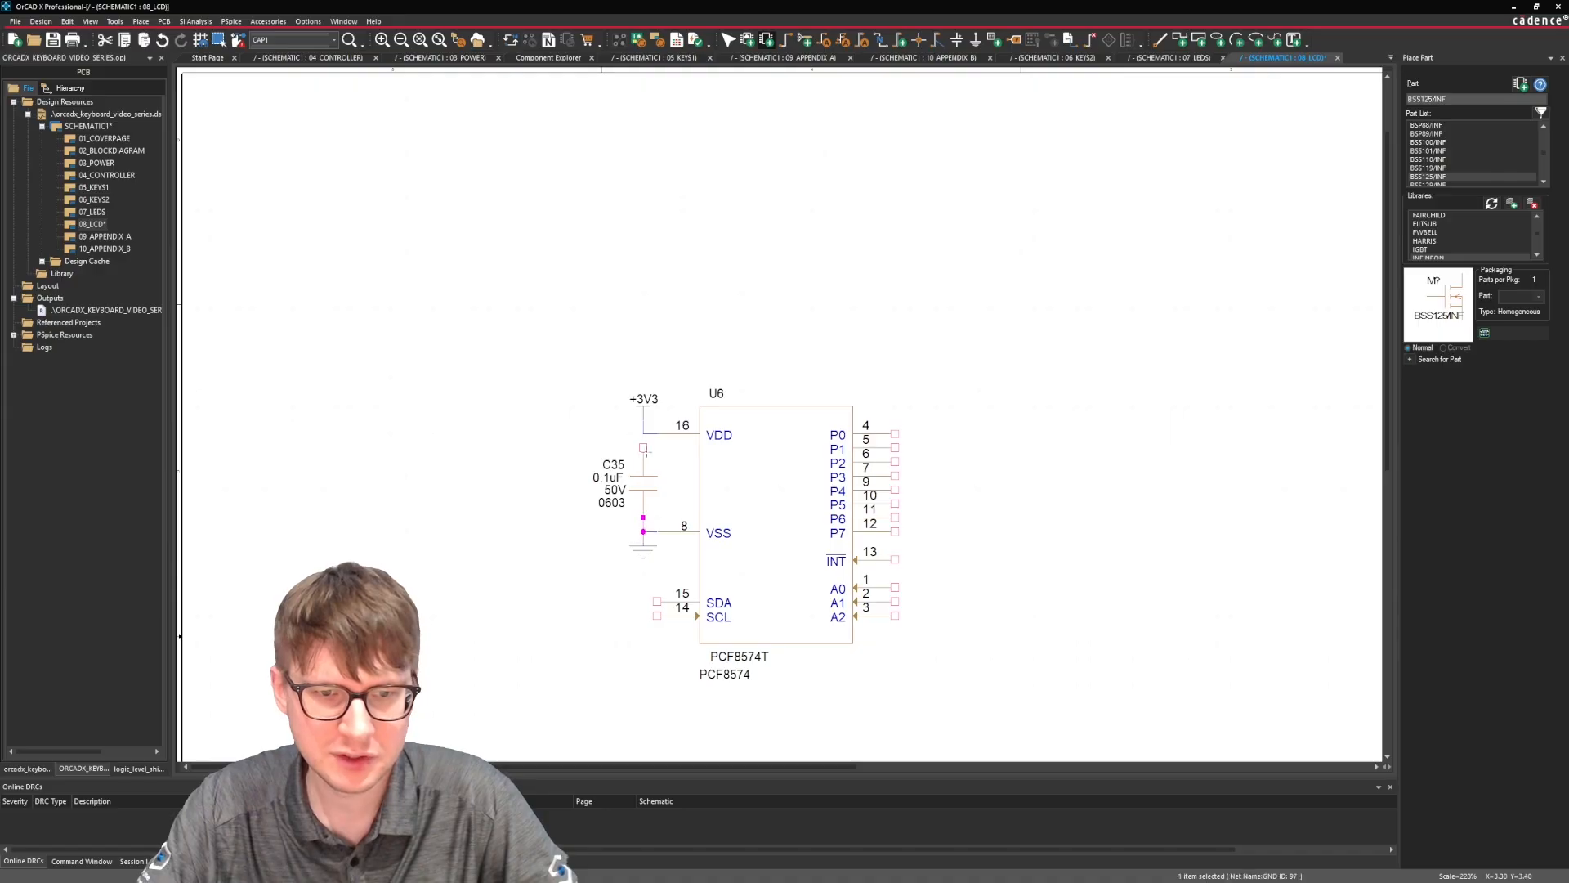
pyautogui.click(643, 447)
pyautogui.click(643, 434)
pyautogui.click(597, 535)
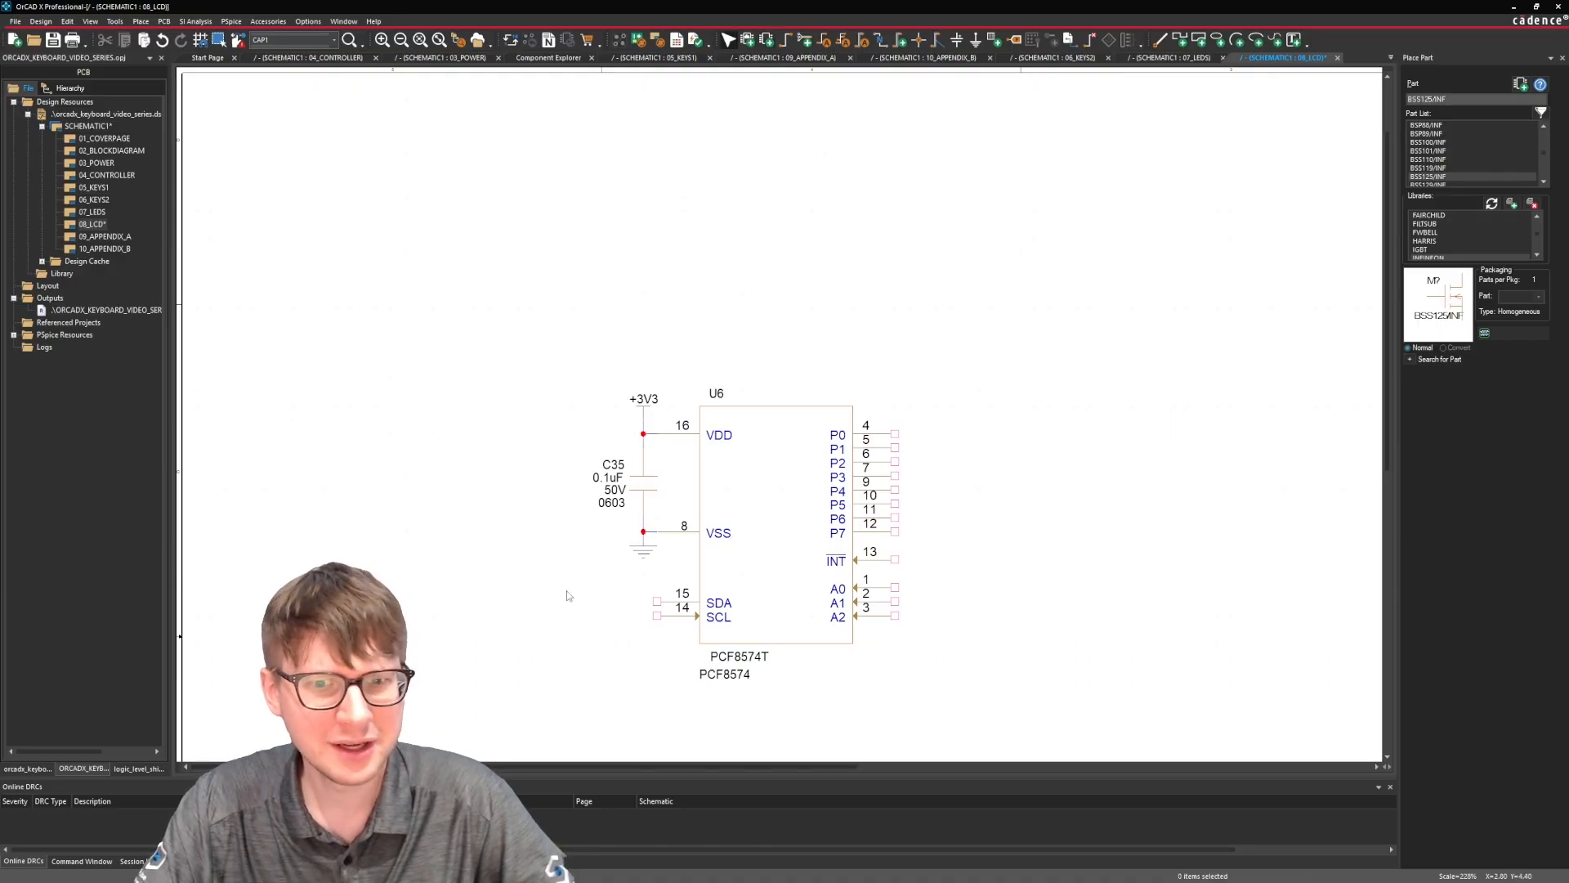
# Draw a horizontal wire extending left from U6's SDA pin.
pyautogui.scroll(-1, 597, 539)
pyautogui.click(657, 559)
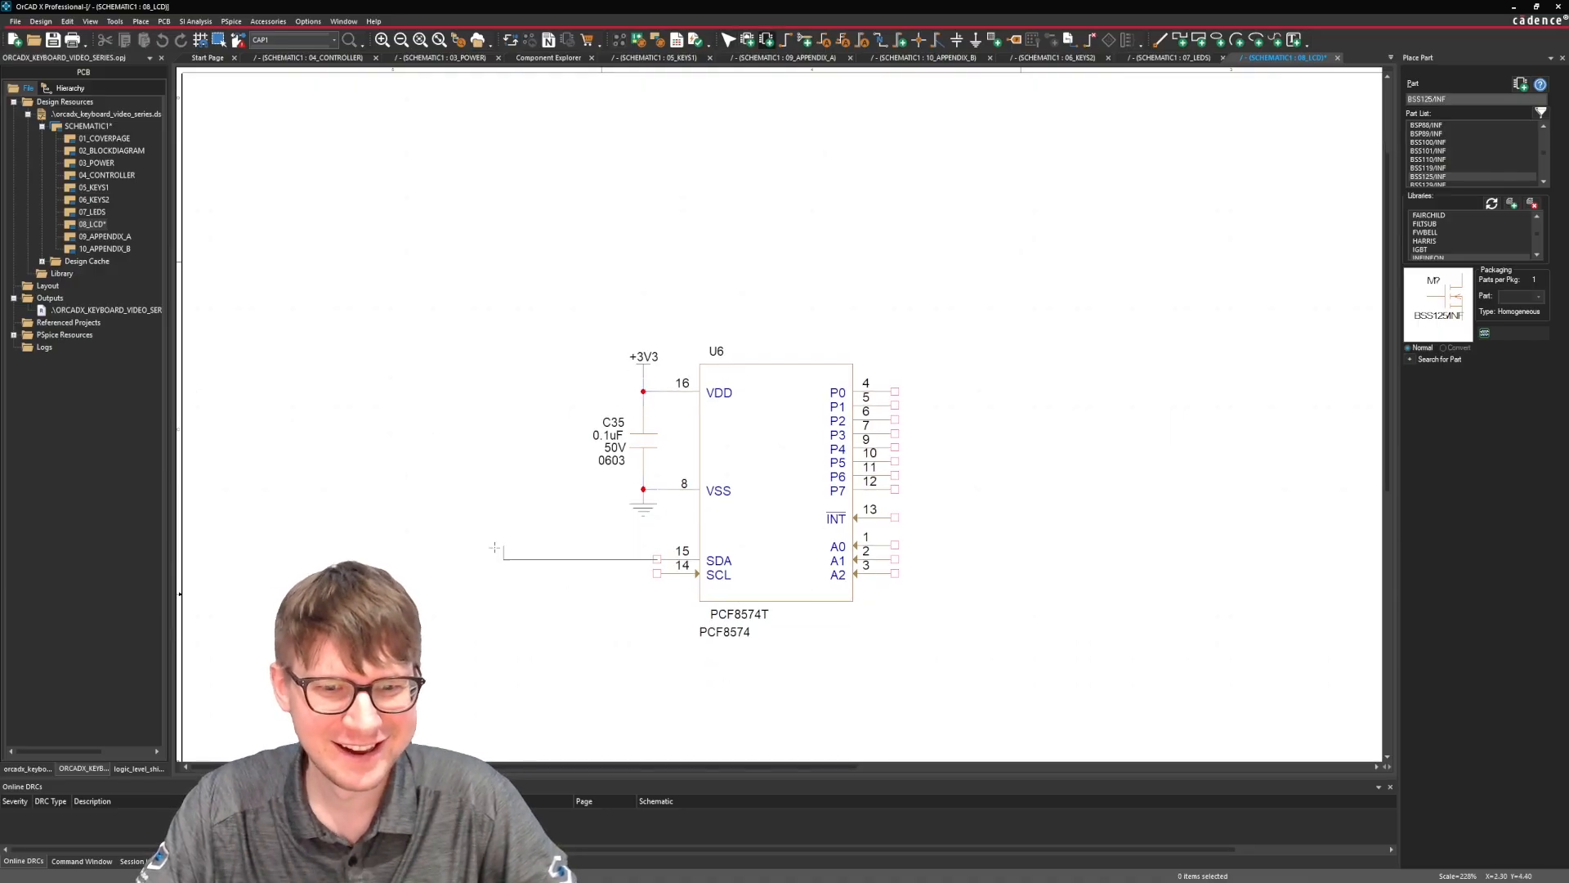
pyautogui.doubleClick(419, 559)
pyautogui.press('Escape')
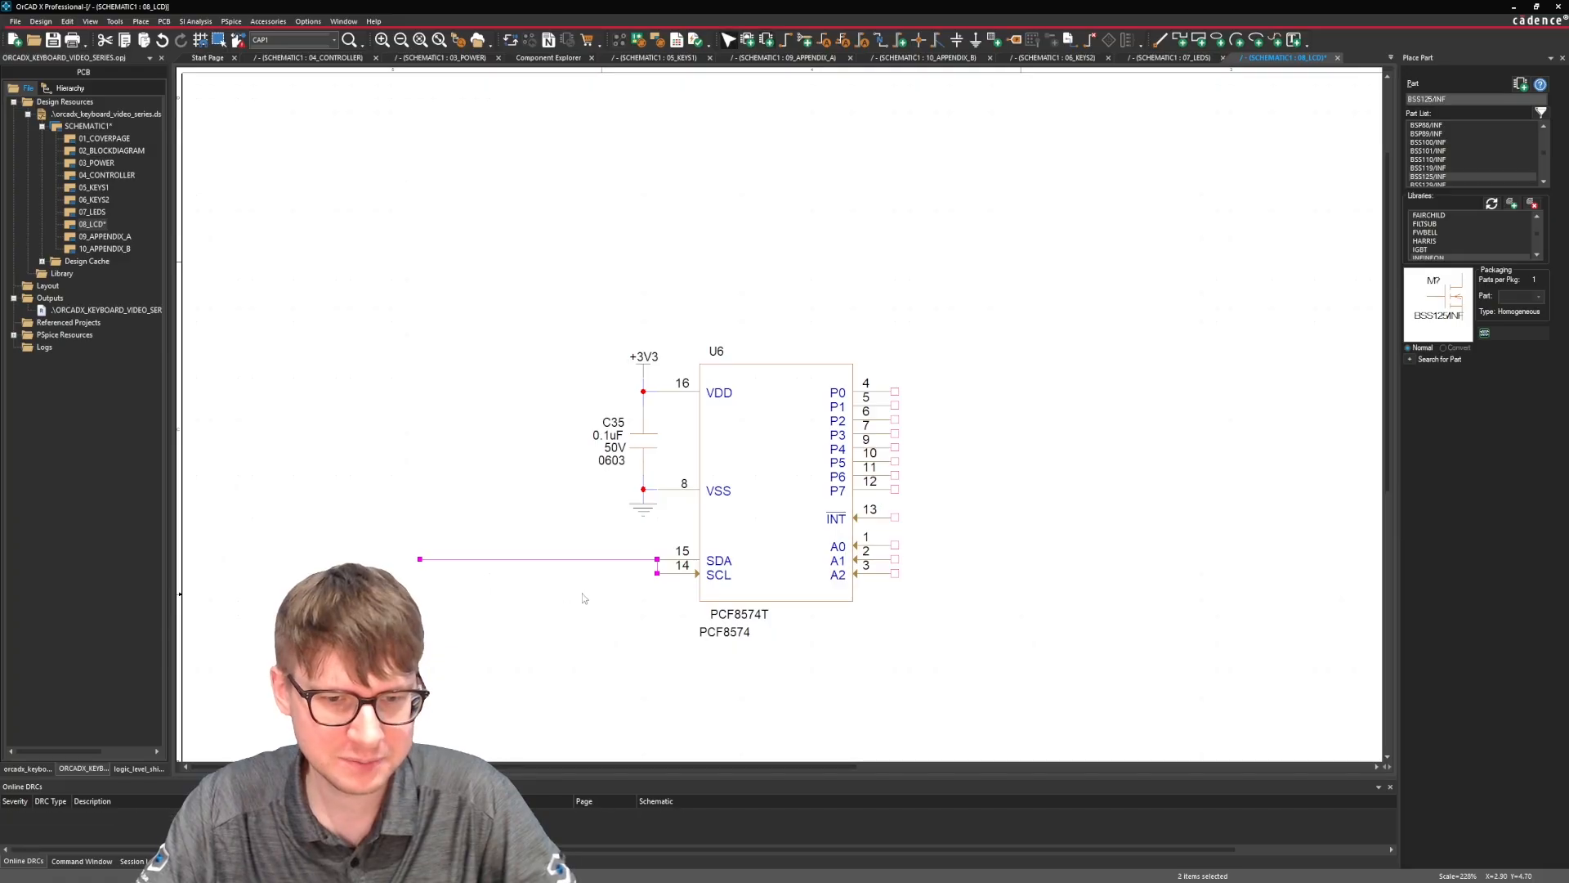
# Draw a horizontal wire extending left from U6's SCL pin, ending level with the SDA wire.
pyautogui.click(585, 596)
pyautogui.click(657, 573)
pyautogui.doubleClick(420, 573)
pyautogui.press('Escape')
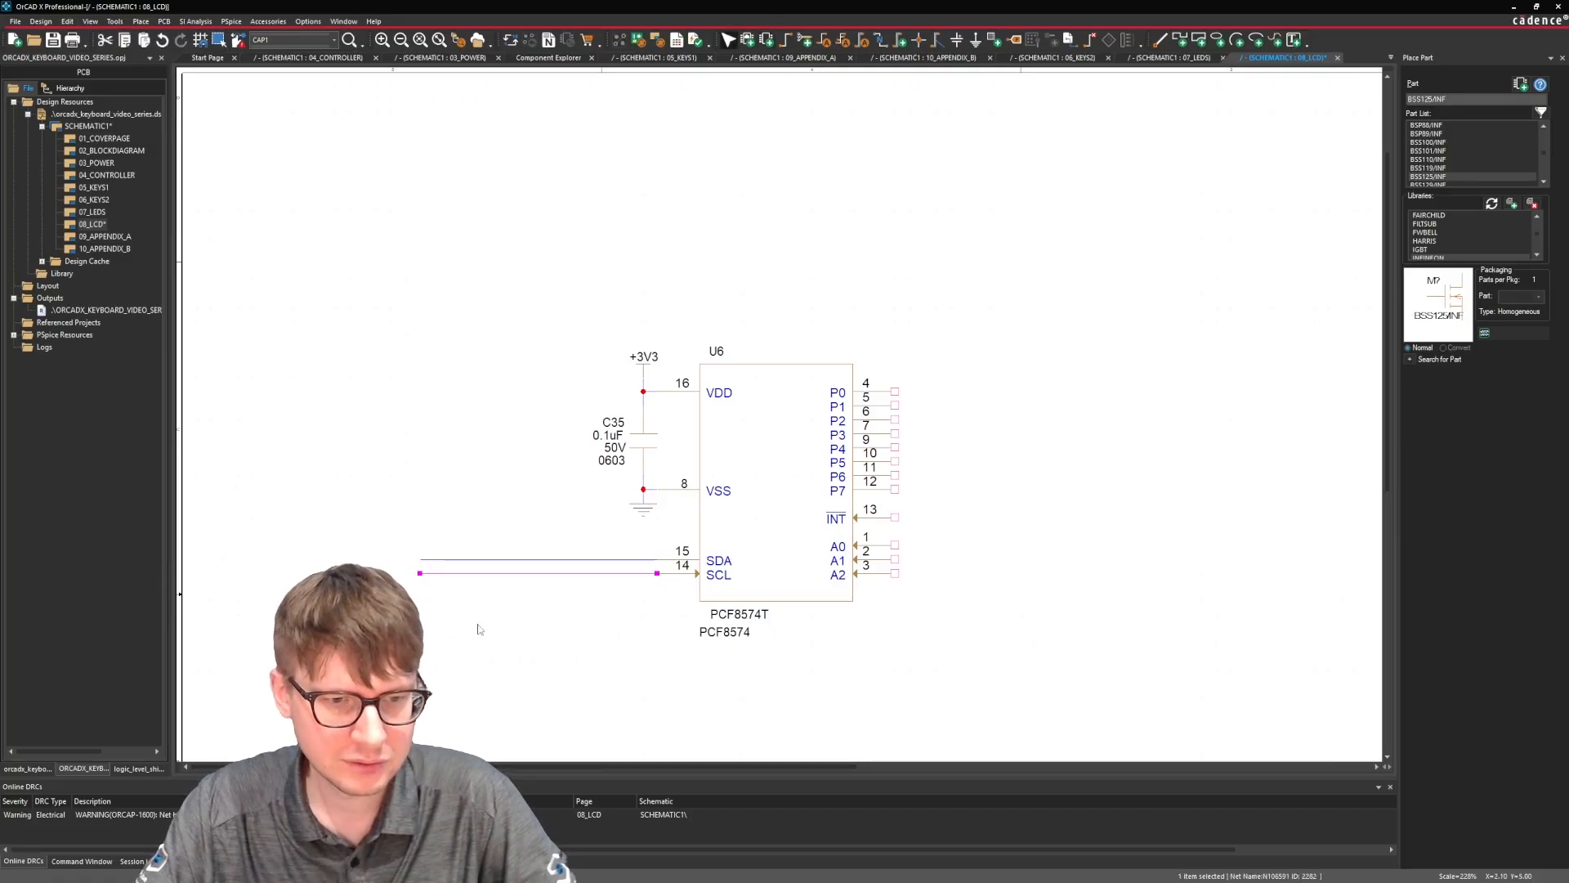
pyautogui.click(480, 630)
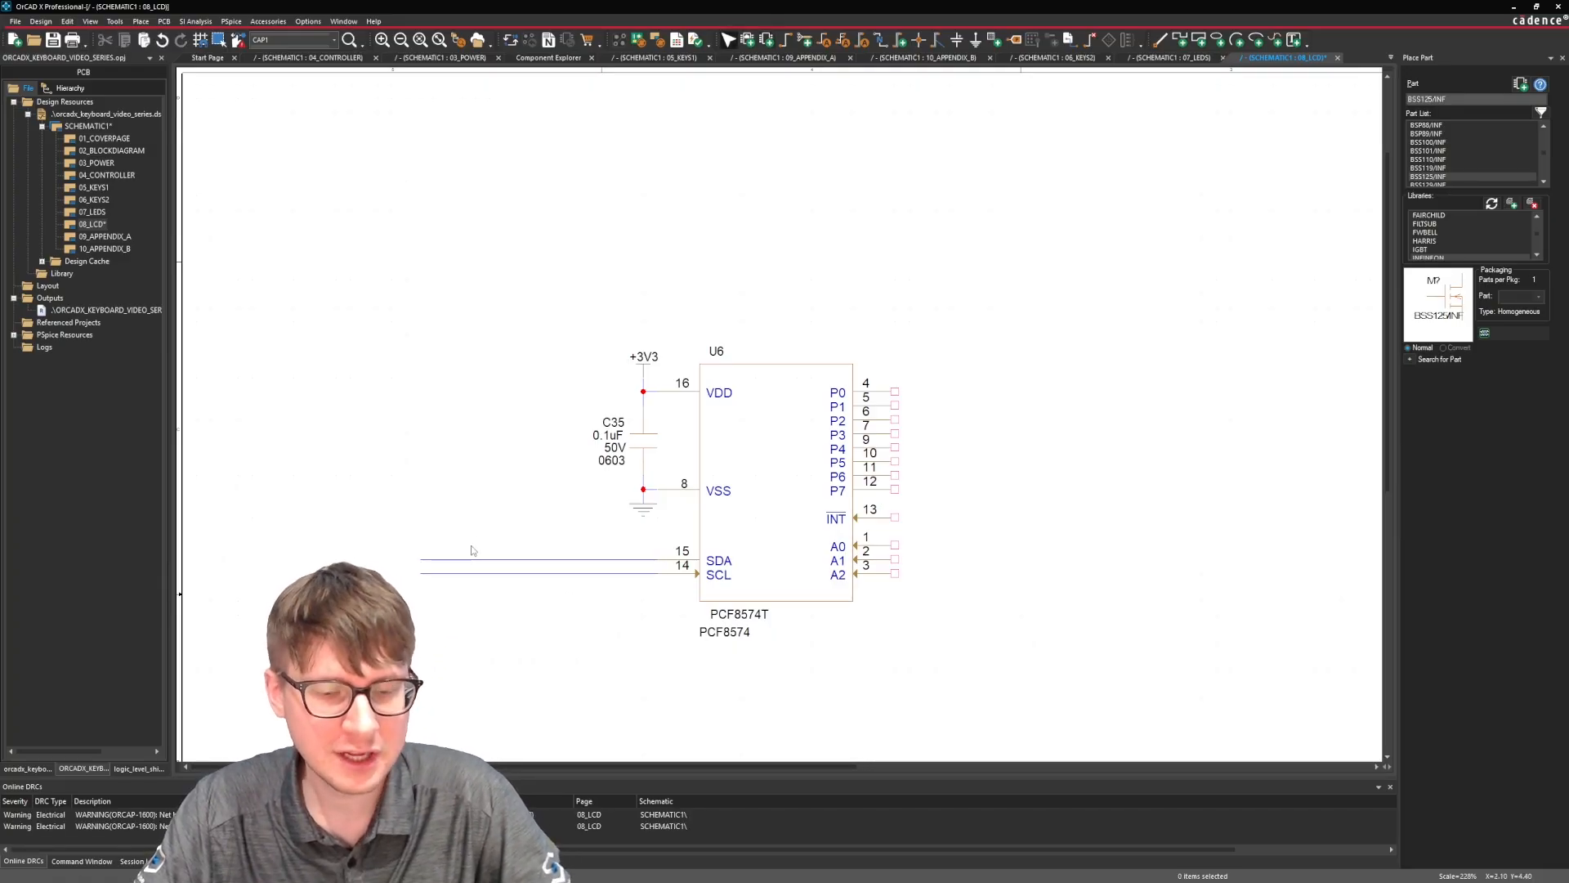
# Search the component library for res.
pyautogui.scroll(-1, 490, 542)
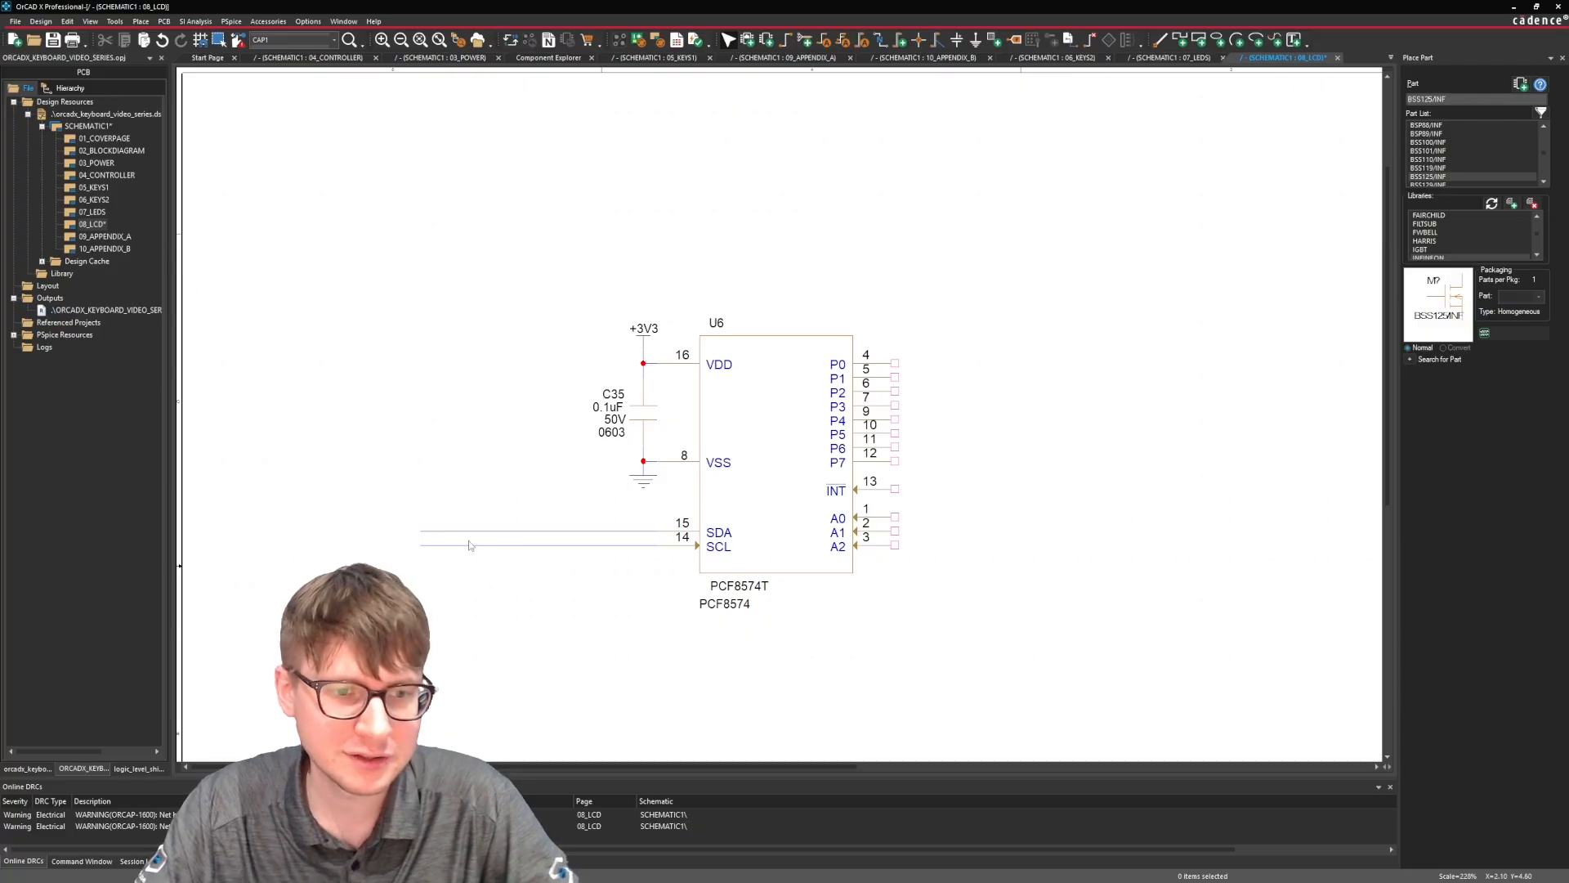
pyautogui.middleClick(392, 478)
pyautogui.middleClick(323, 450)
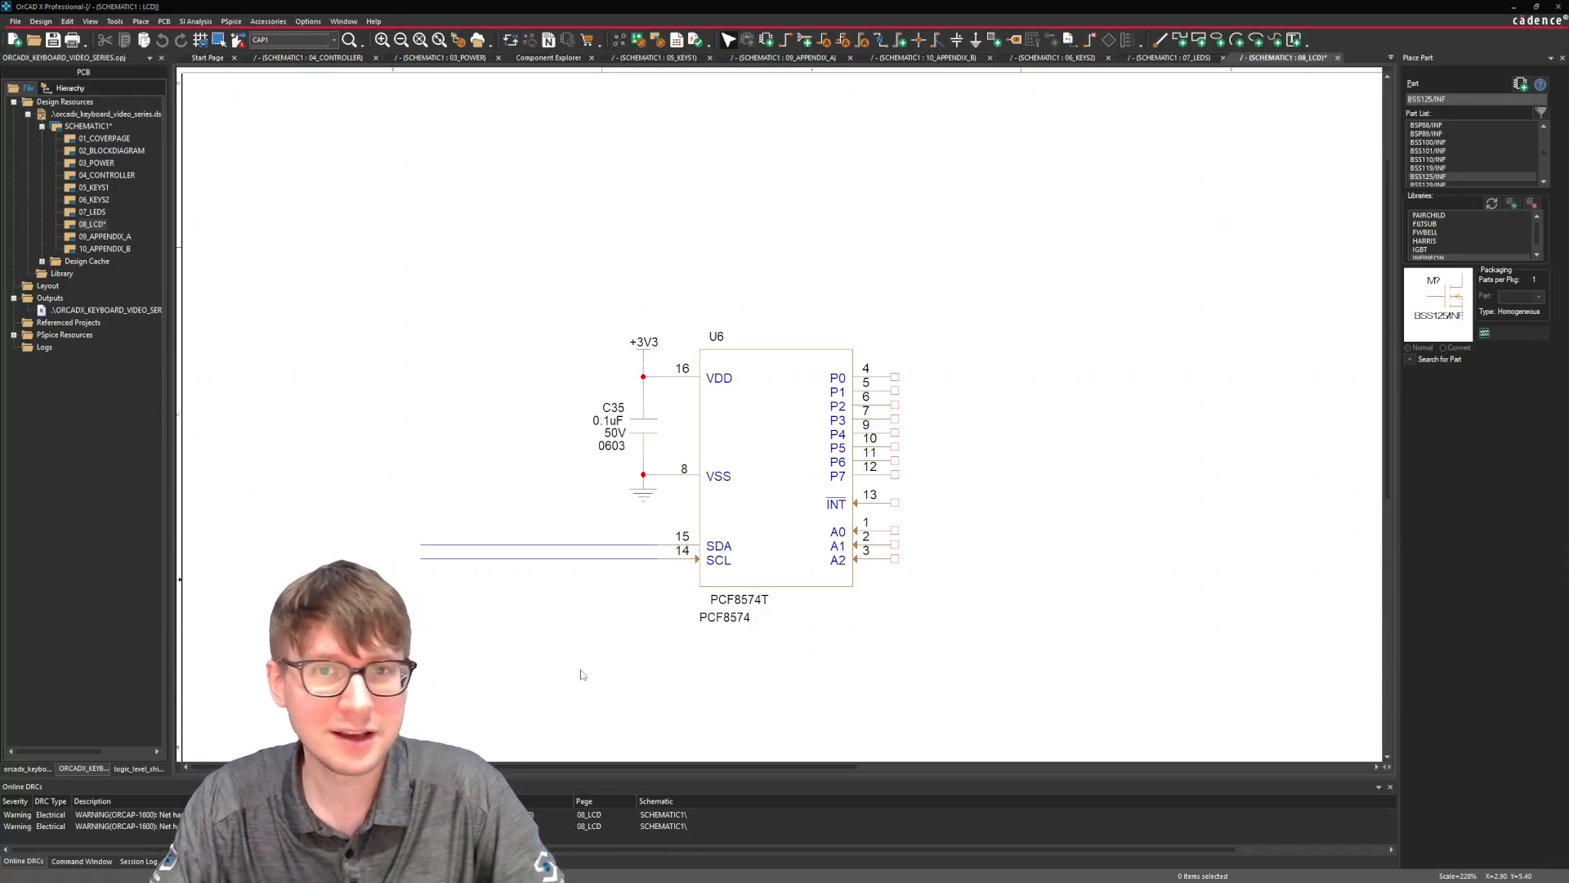
pyautogui.click(546, 58)
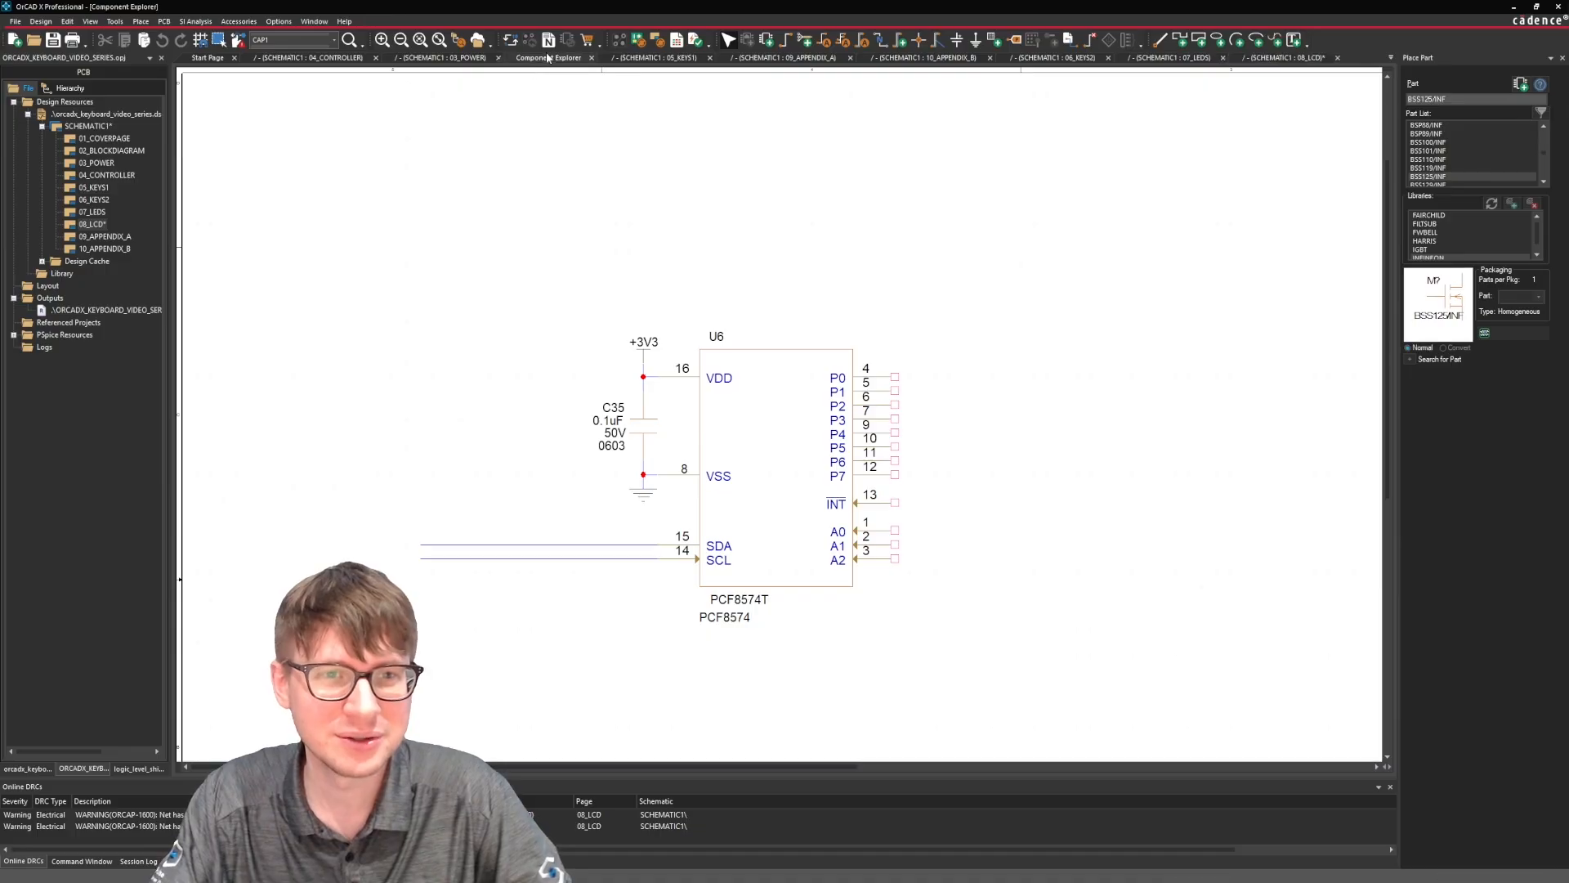
pyautogui.click(556, 86)
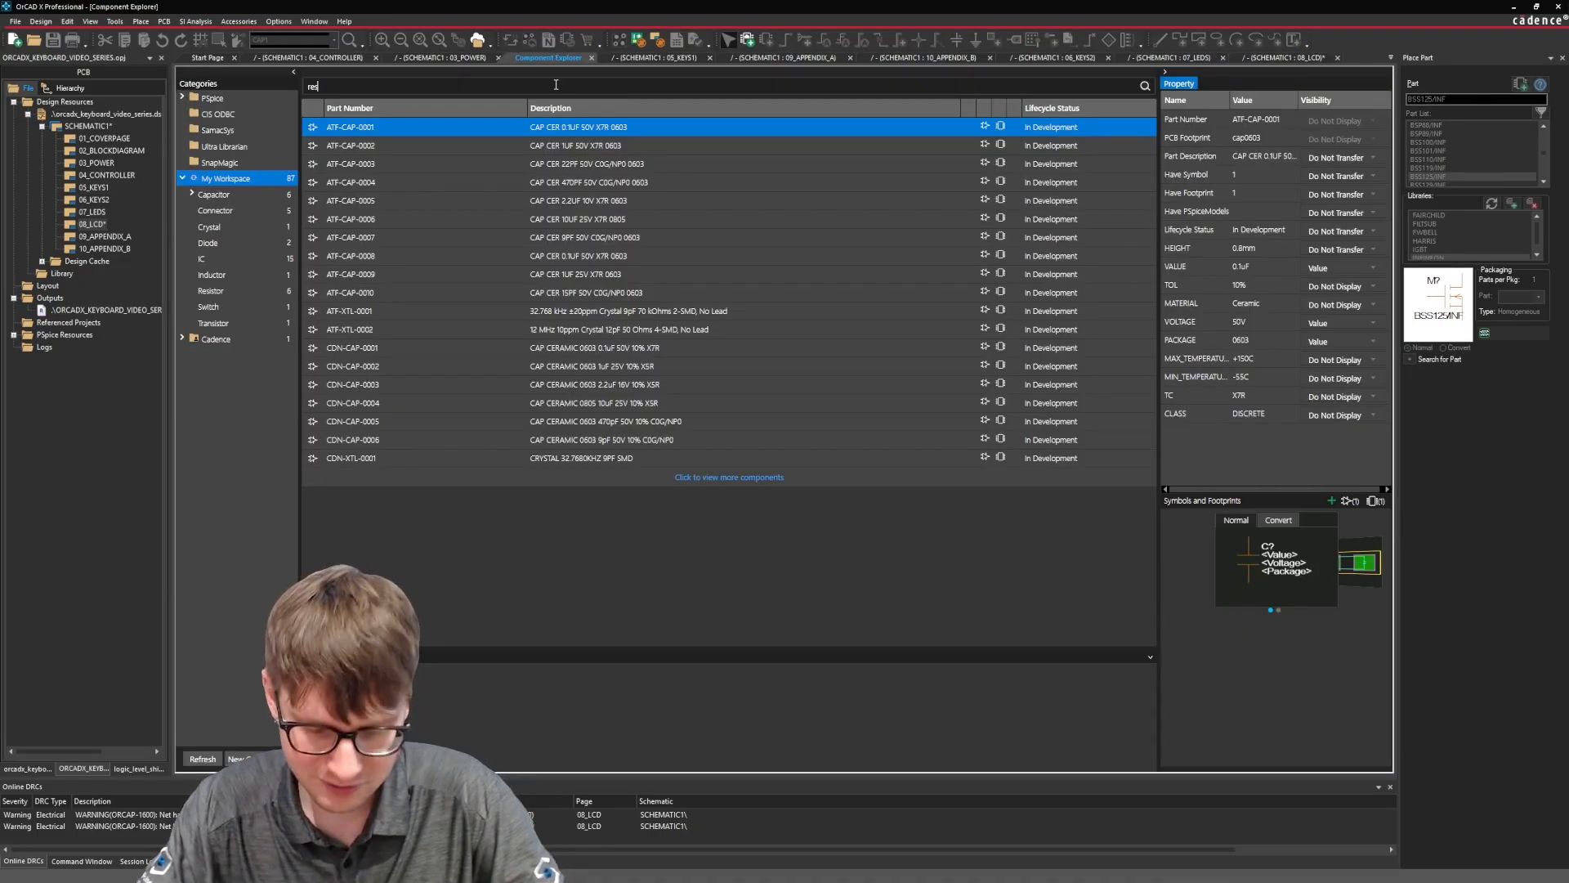
pyautogui.write('res')
pyautogui.press('Return')
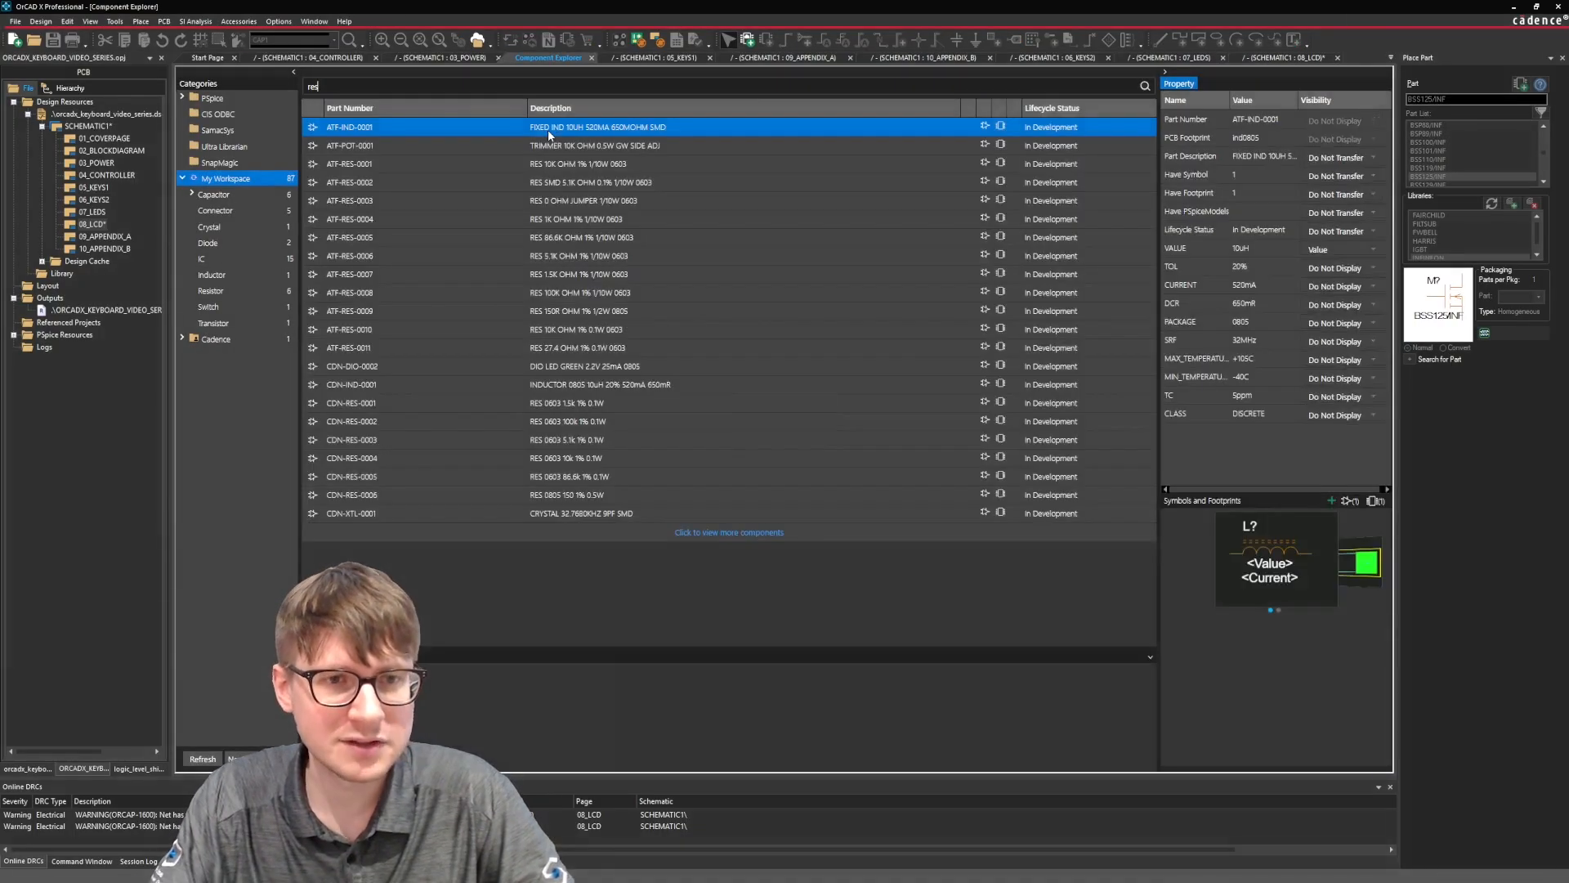
# Place two 10K 1% 0603 resistors ATF-RES-0001 side by side above the SDA and SCL wires.
pyautogui.click(489, 165)
pyautogui.rightClick(489, 166)
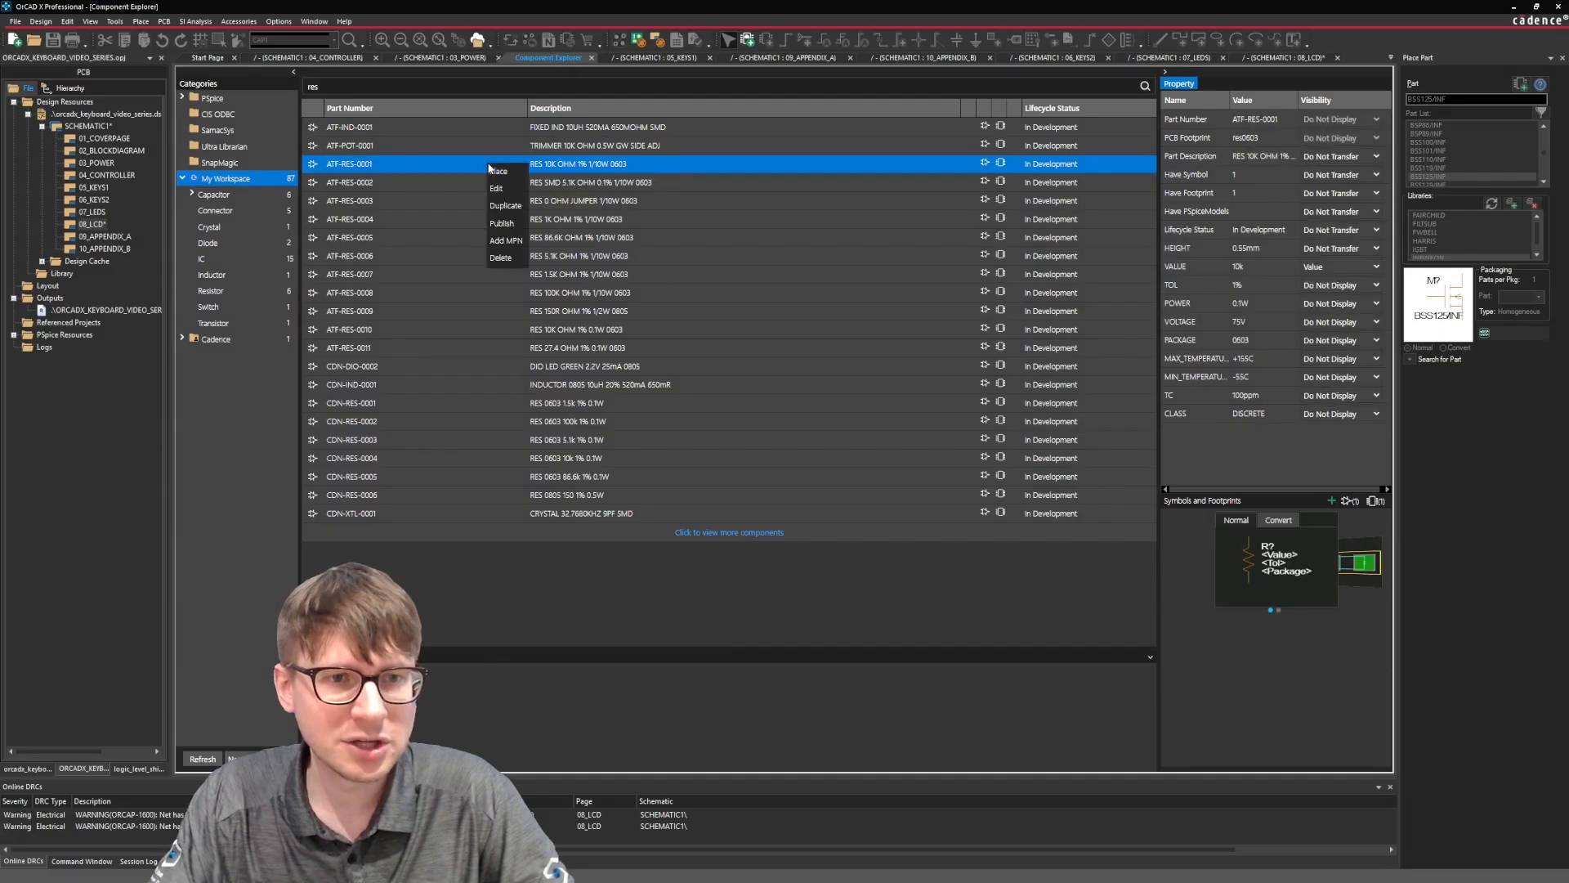
pyautogui.click(507, 171)
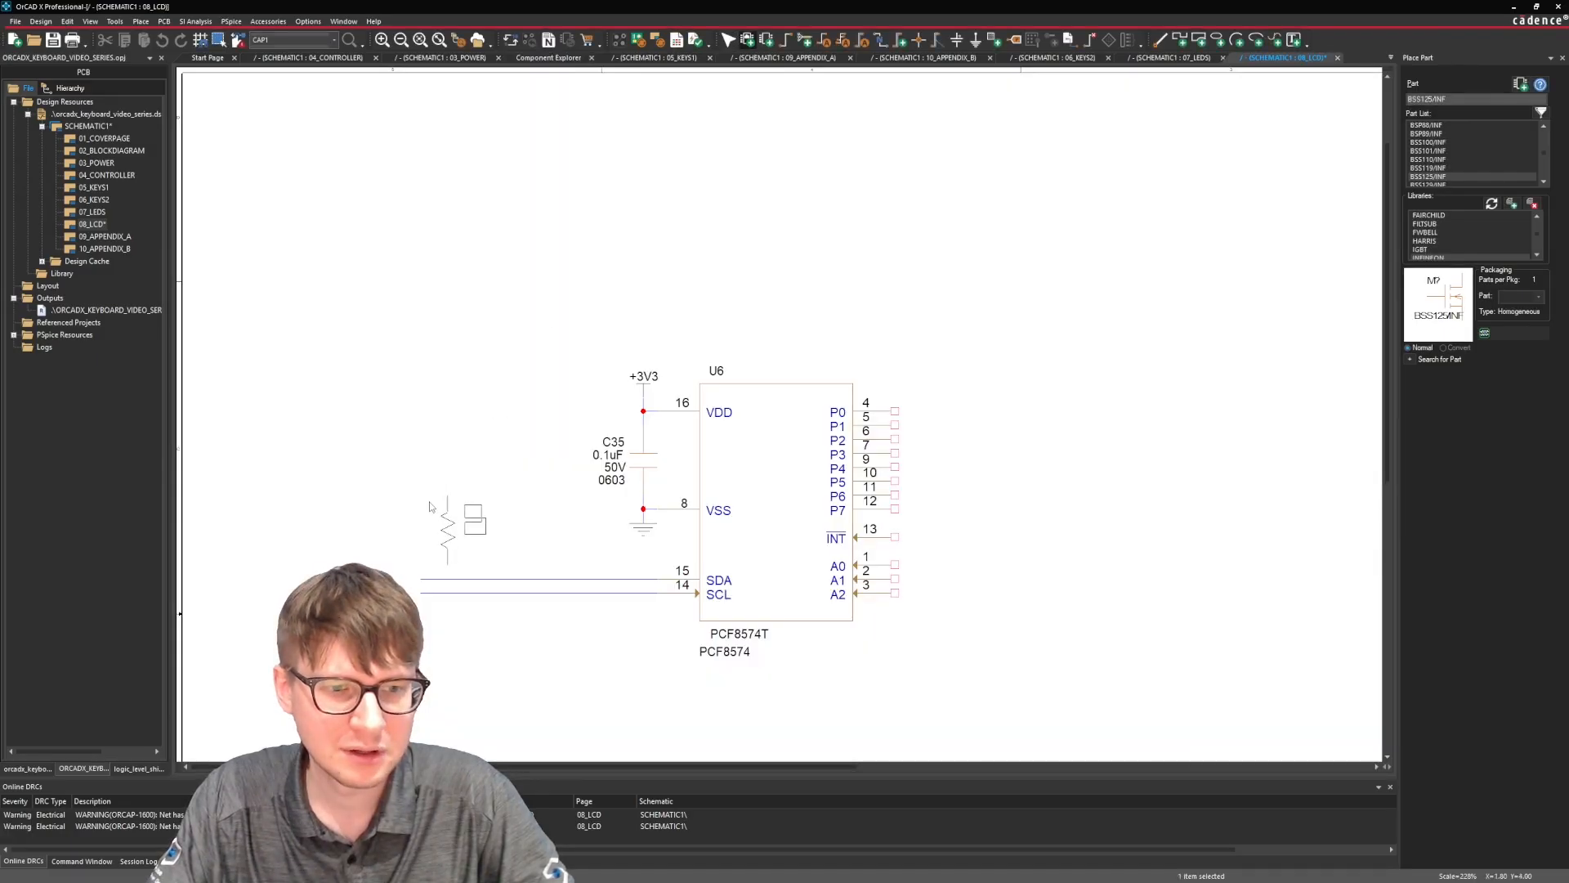
pyautogui.click(435, 500)
pyautogui.click(490, 501)
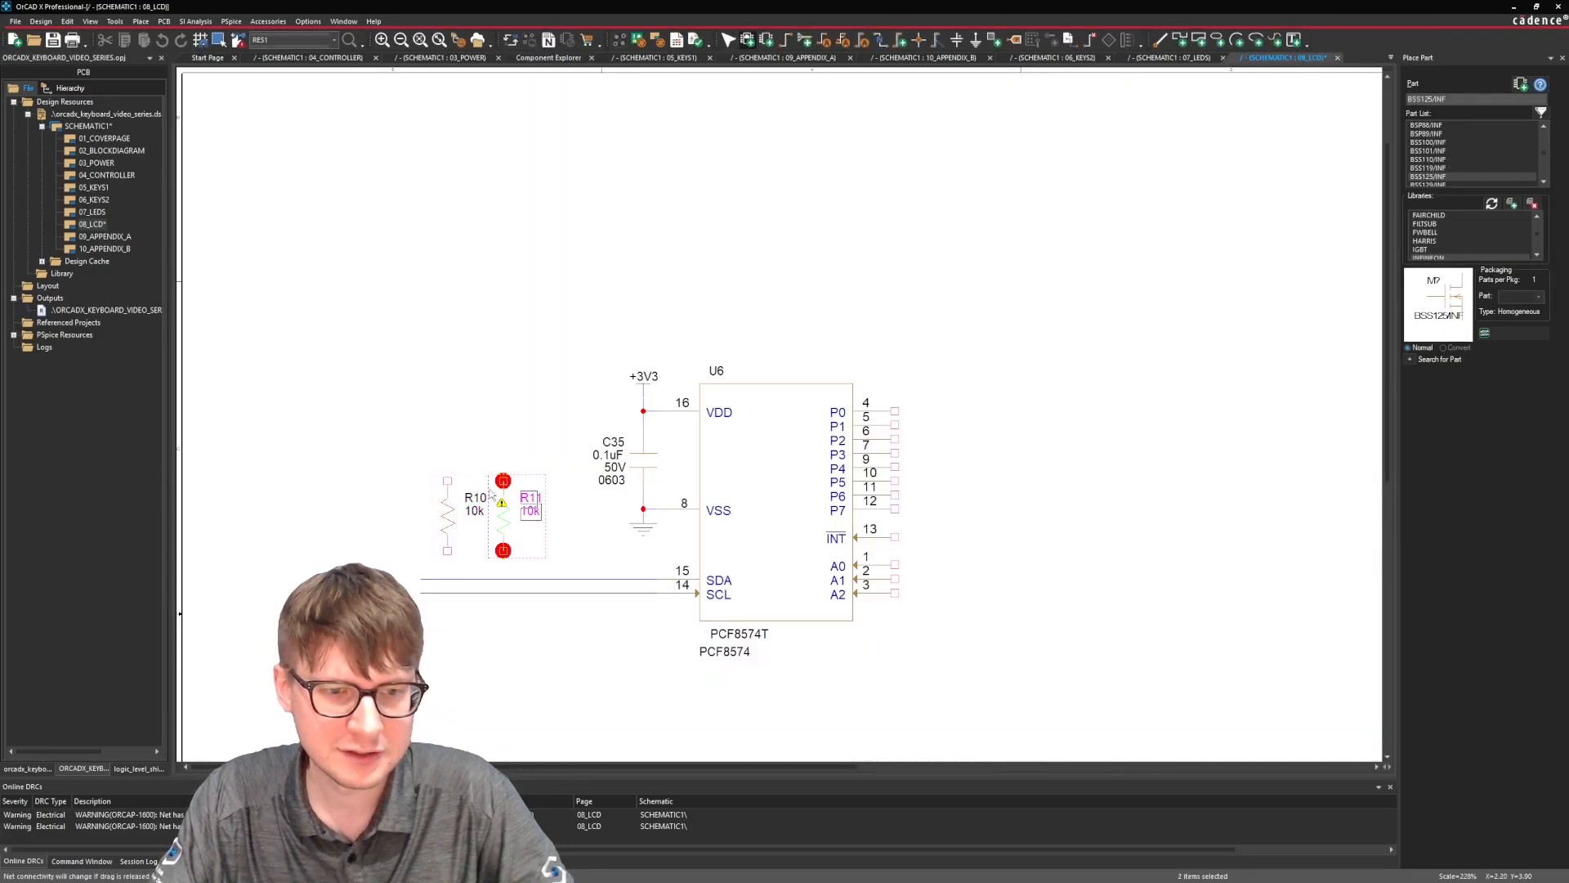
pyautogui.press('Escape')
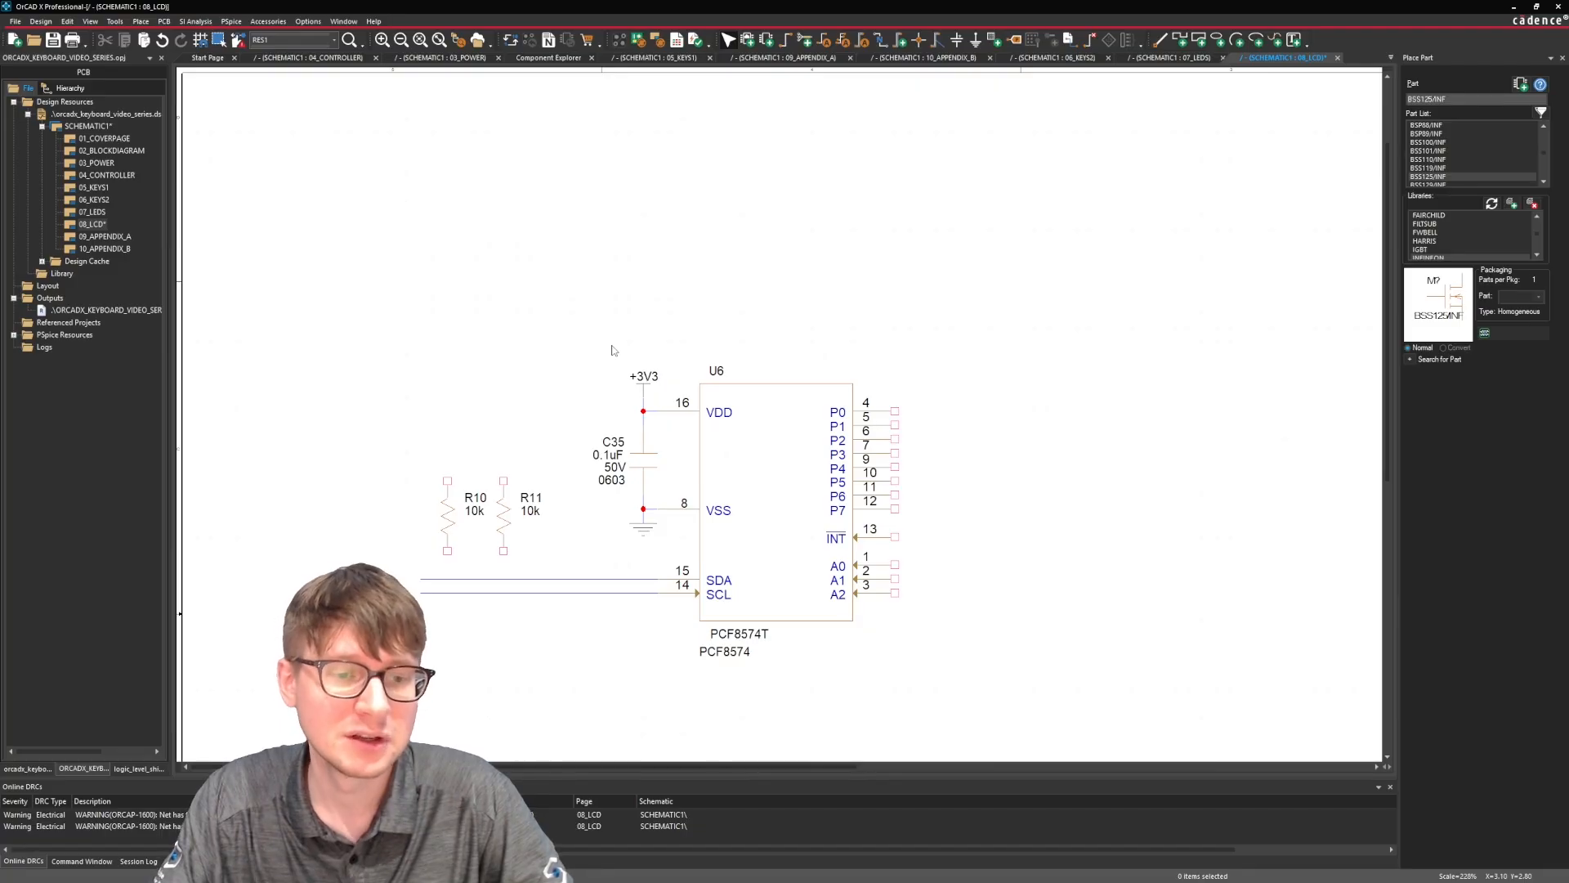
# Wire R10's lower pin to the SDA line and R11's lower pin to the SCL line.
pyautogui.press('w')
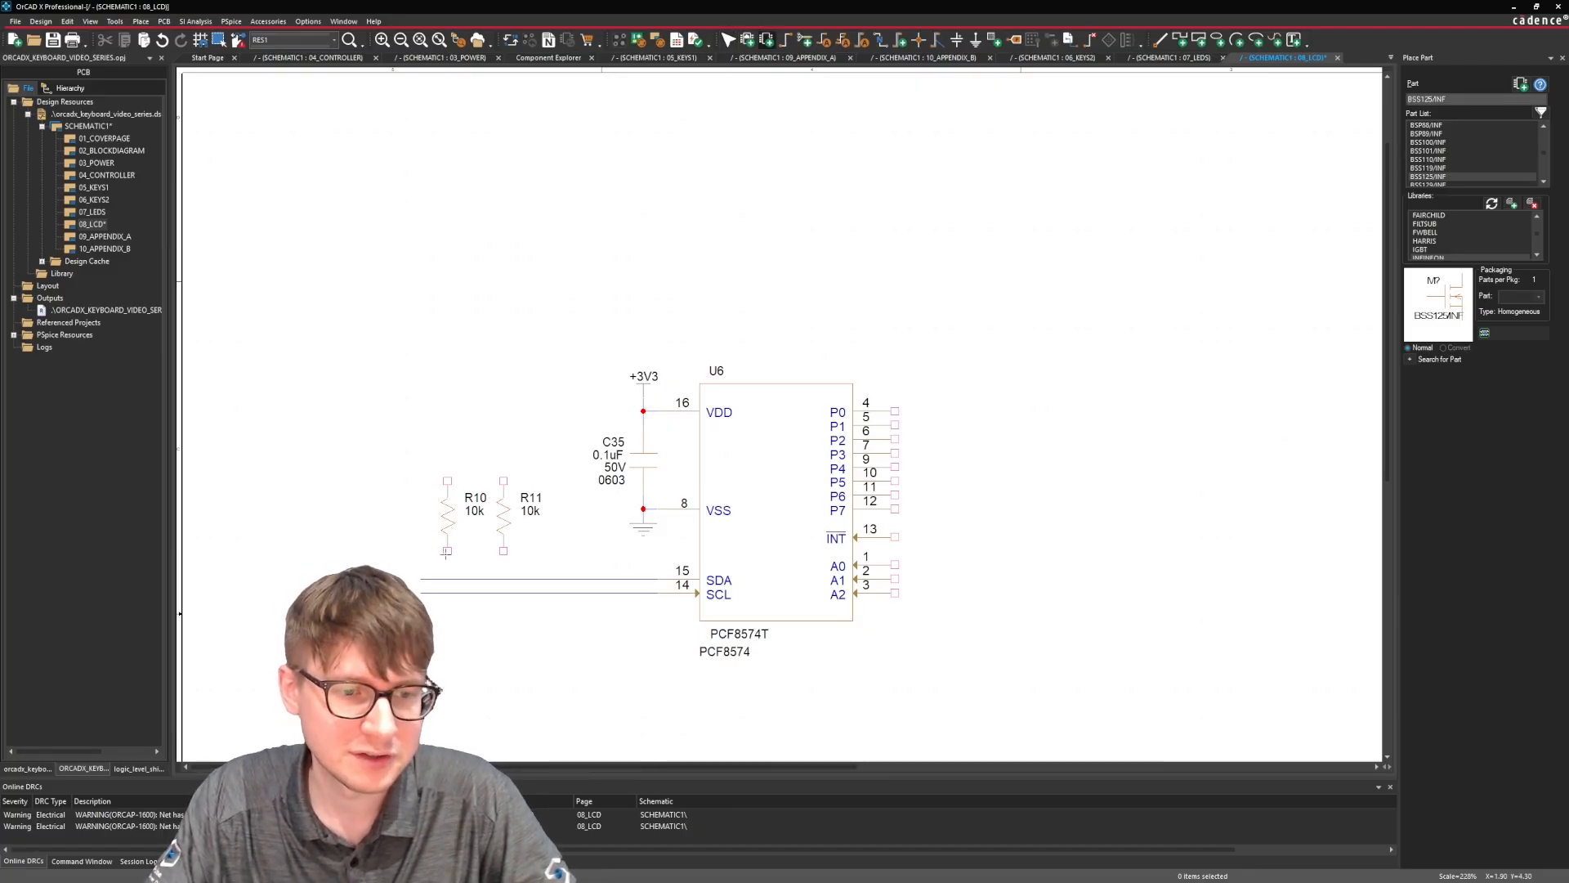
pyautogui.click(447, 550)
pyautogui.click(447, 578)
pyautogui.click(504, 550)
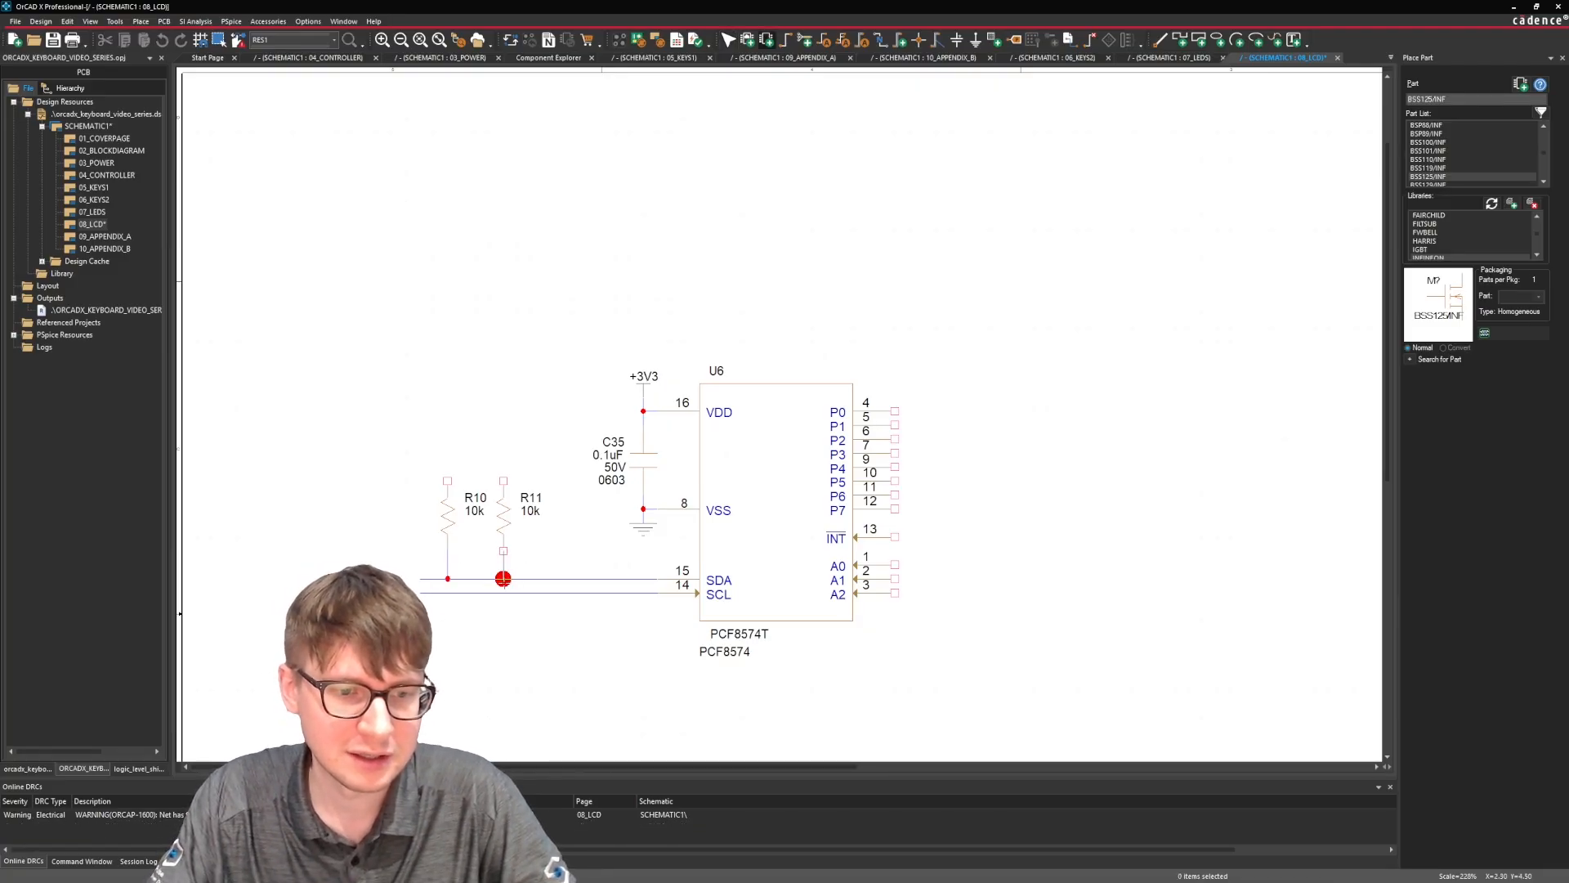
pyautogui.click(504, 592)
pyautogui.press('Escape')
# Connect the upper pins of R10 and R11 to a copy of the +3V3 symbol above R10, and save the design.
pyautogui.moveTo(637, 377)
pyautogui.mouseDown()
pyautogui.moveTo(422, 447)
pyautogui.moveTo(450, 463)
pyautogui.mouseUp()
pyautogui.moveTo(448, 472); pyautogui.dragTo(448, 444)
pyautogui.hotkey('ctrl', 'z')
pyautogui.press('w')
pyautogui.click(503, 480)
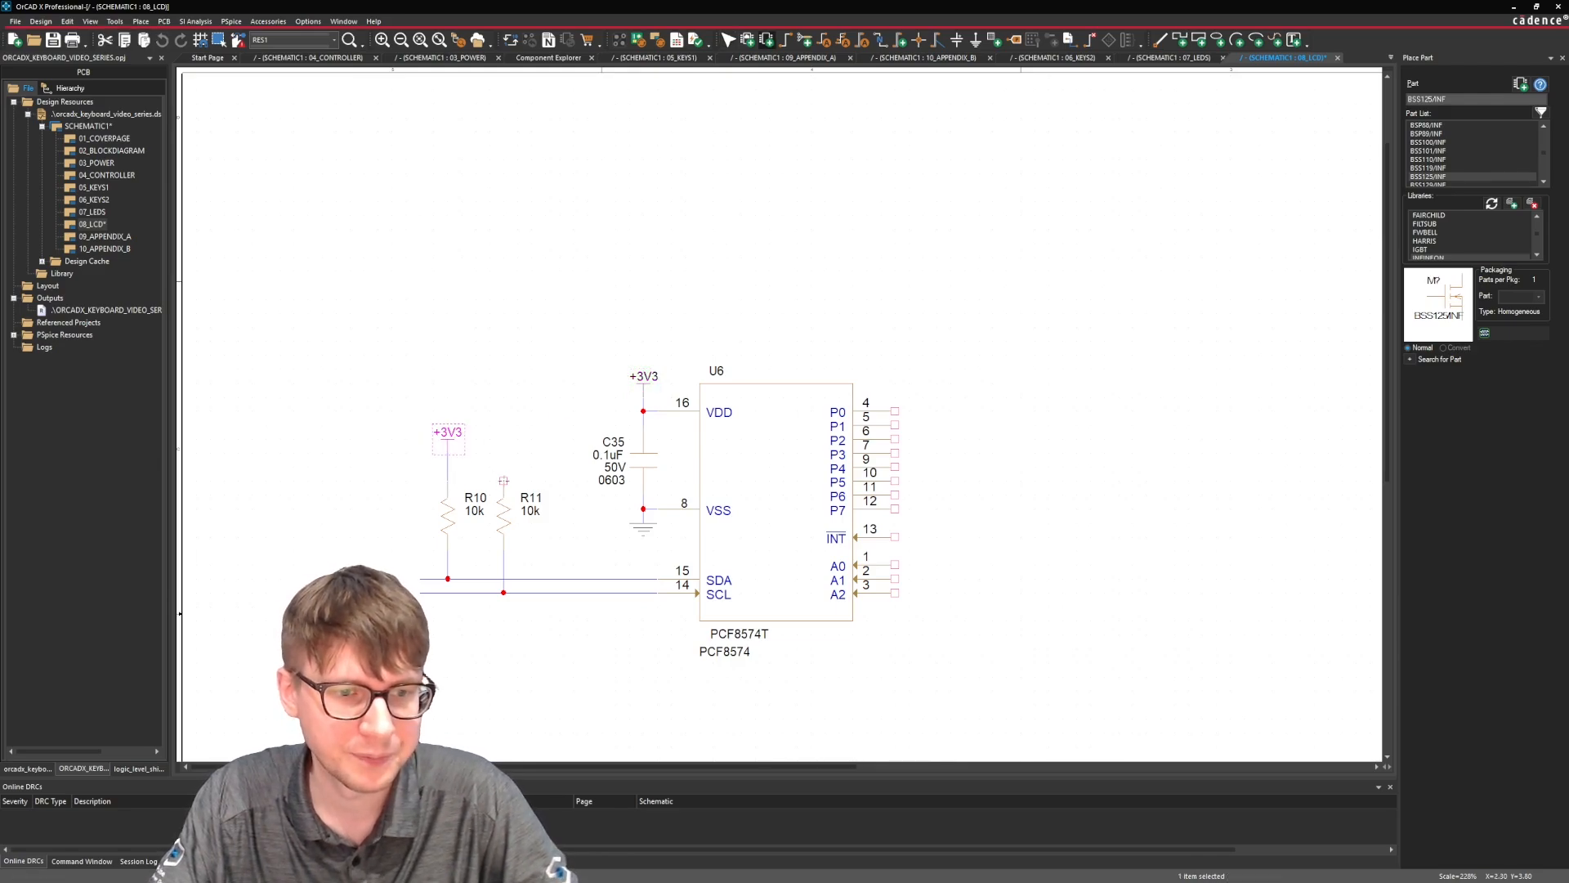
pyautogui.click(448, 466)
pyautogui.press('Escape')
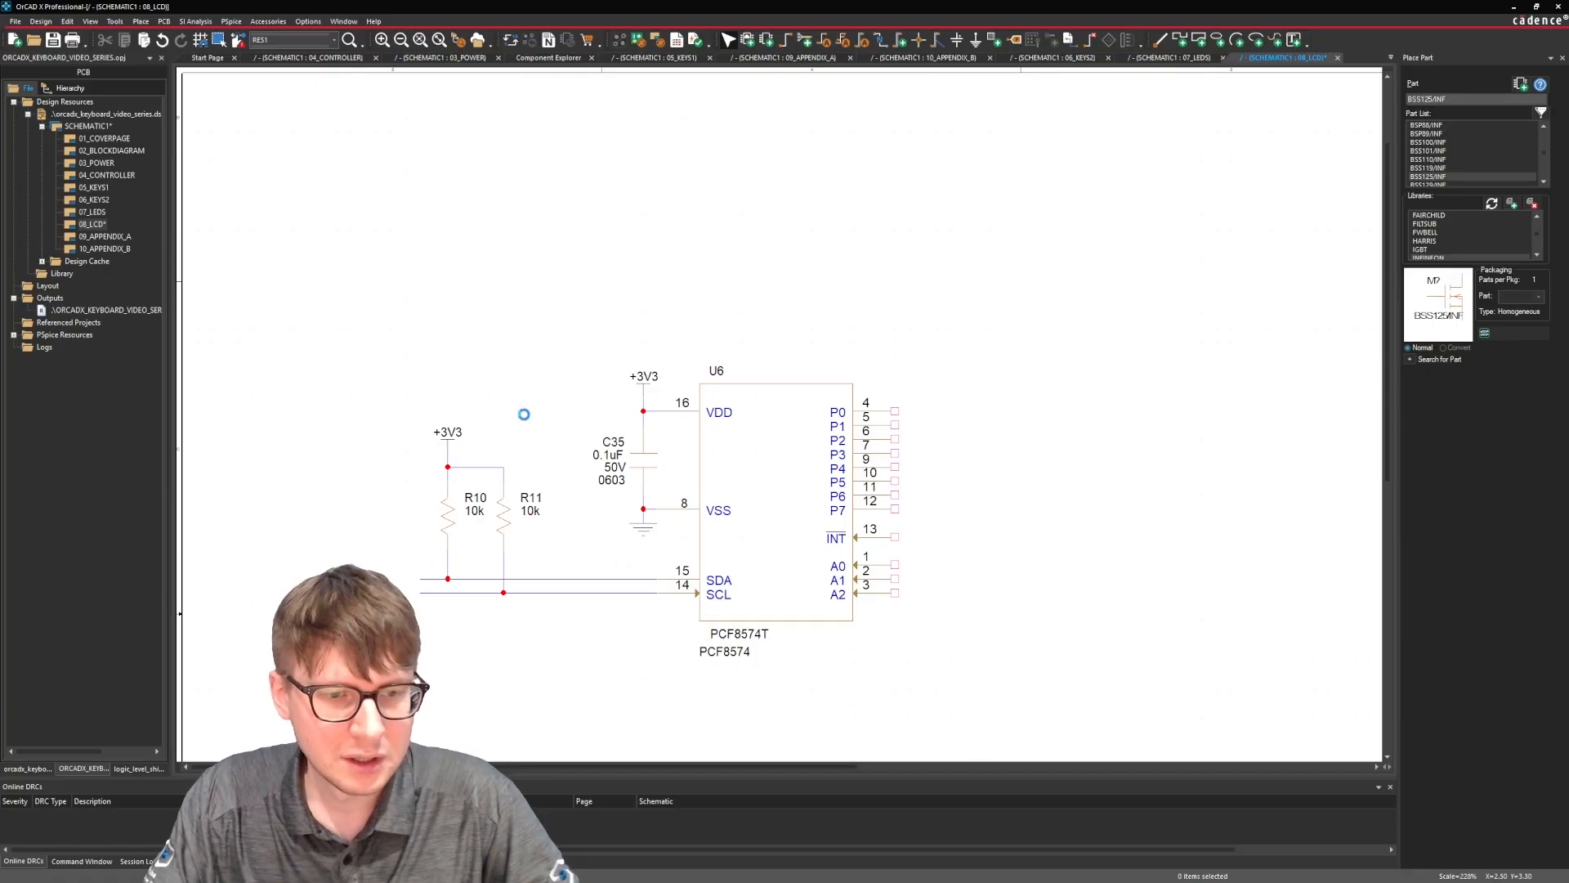
pyautogui.hotkey('ctrl', 's')
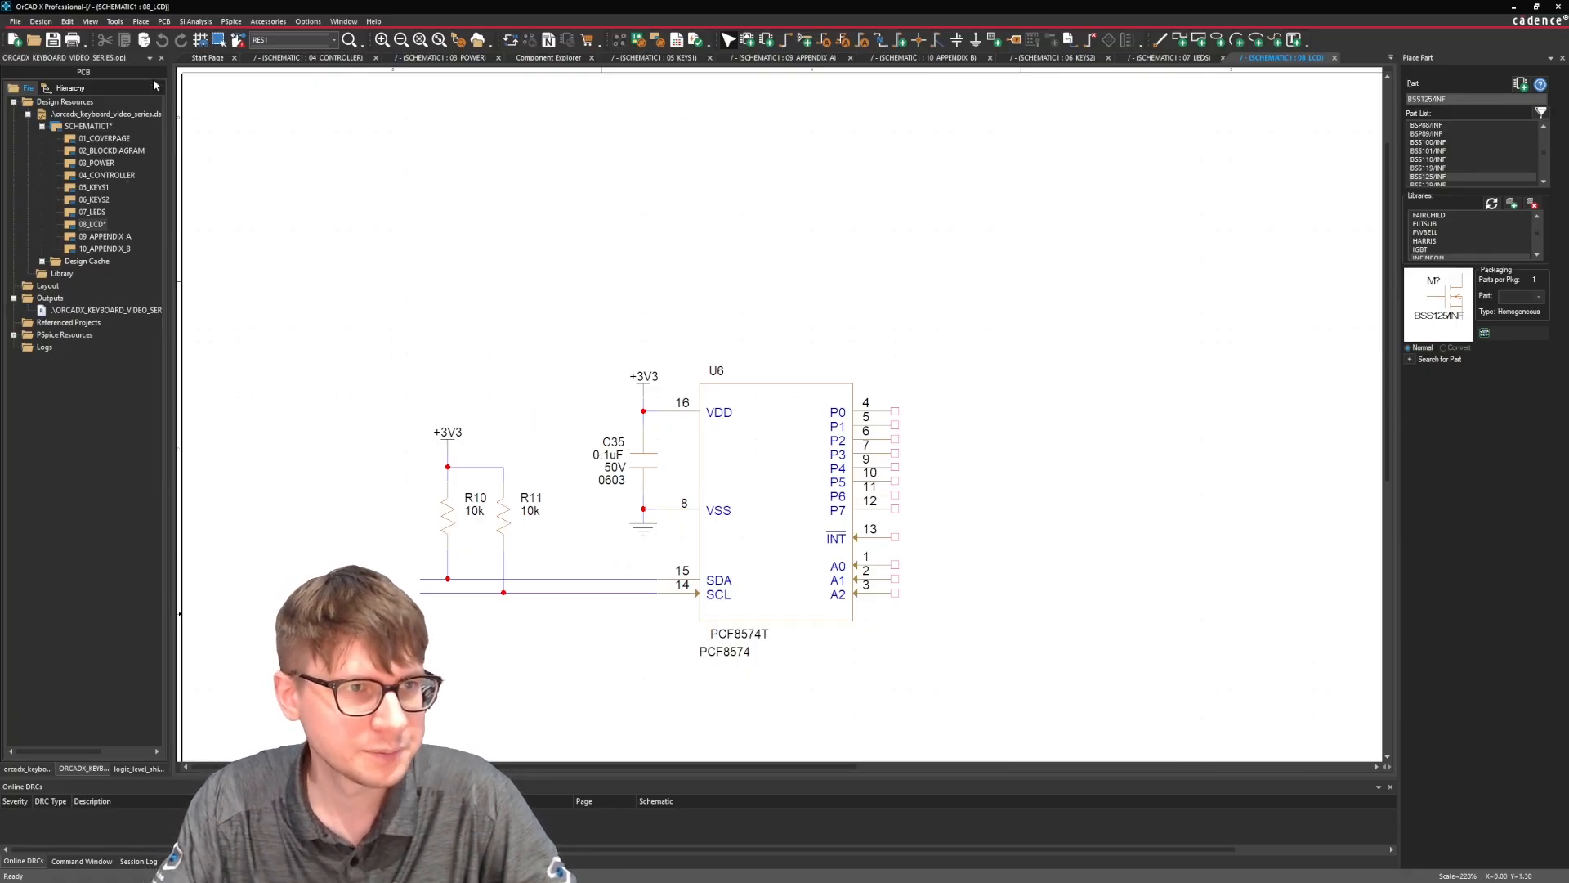
# Place an OFFPAGELEFT-L off-page connector from CAPSYM, mirrored horizontally, and duplicate it just below.
pyautogui.click(140, 21)
pyautogui.click(182, 212)
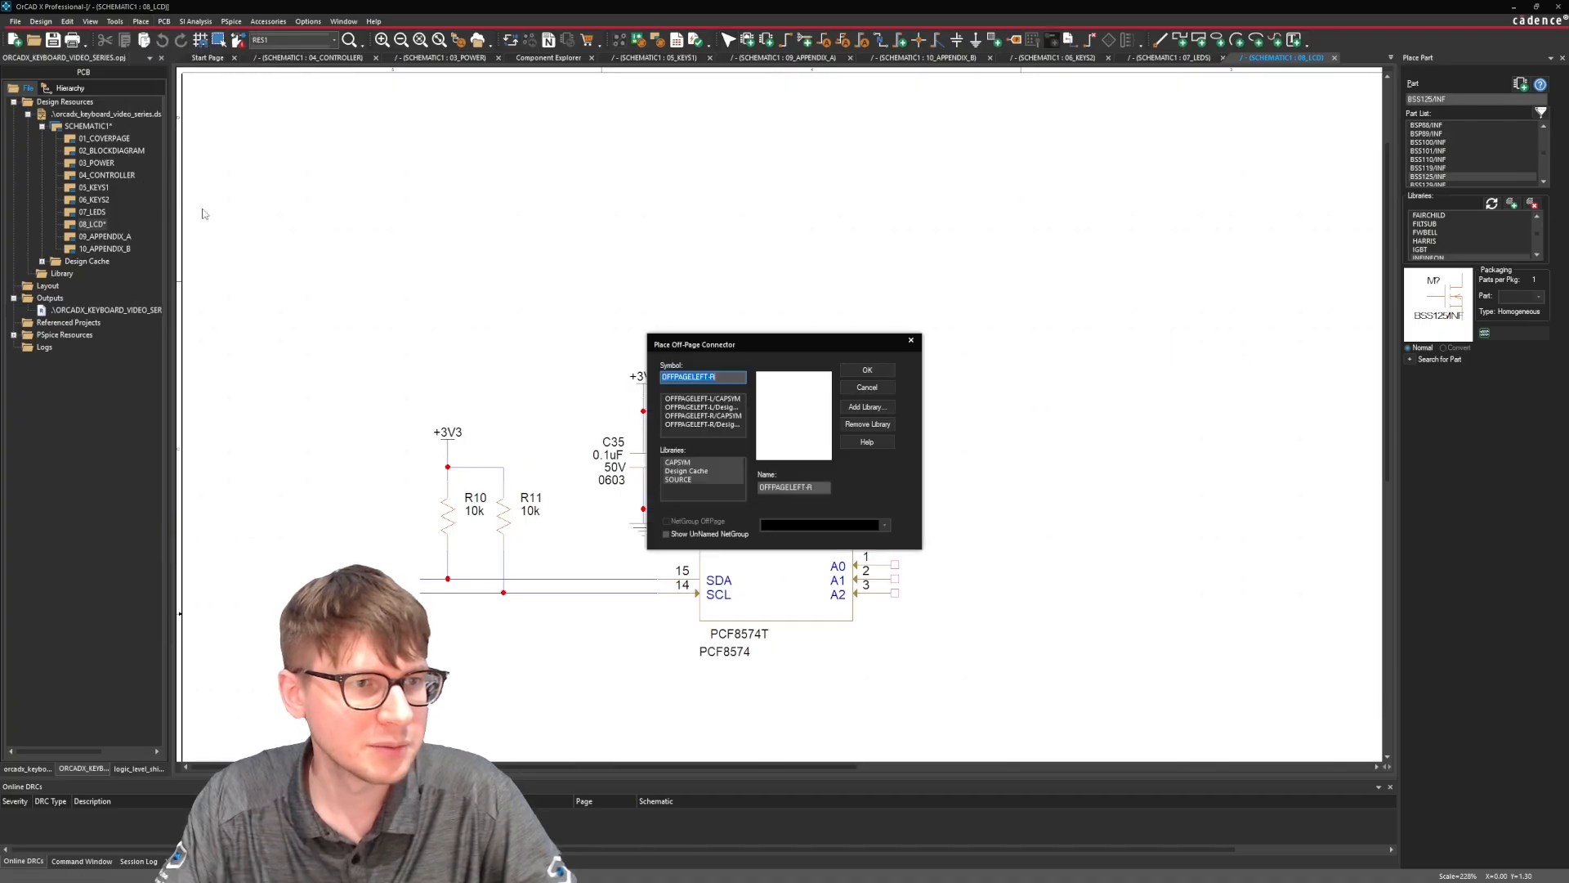
pyautogui.click(704, 399)
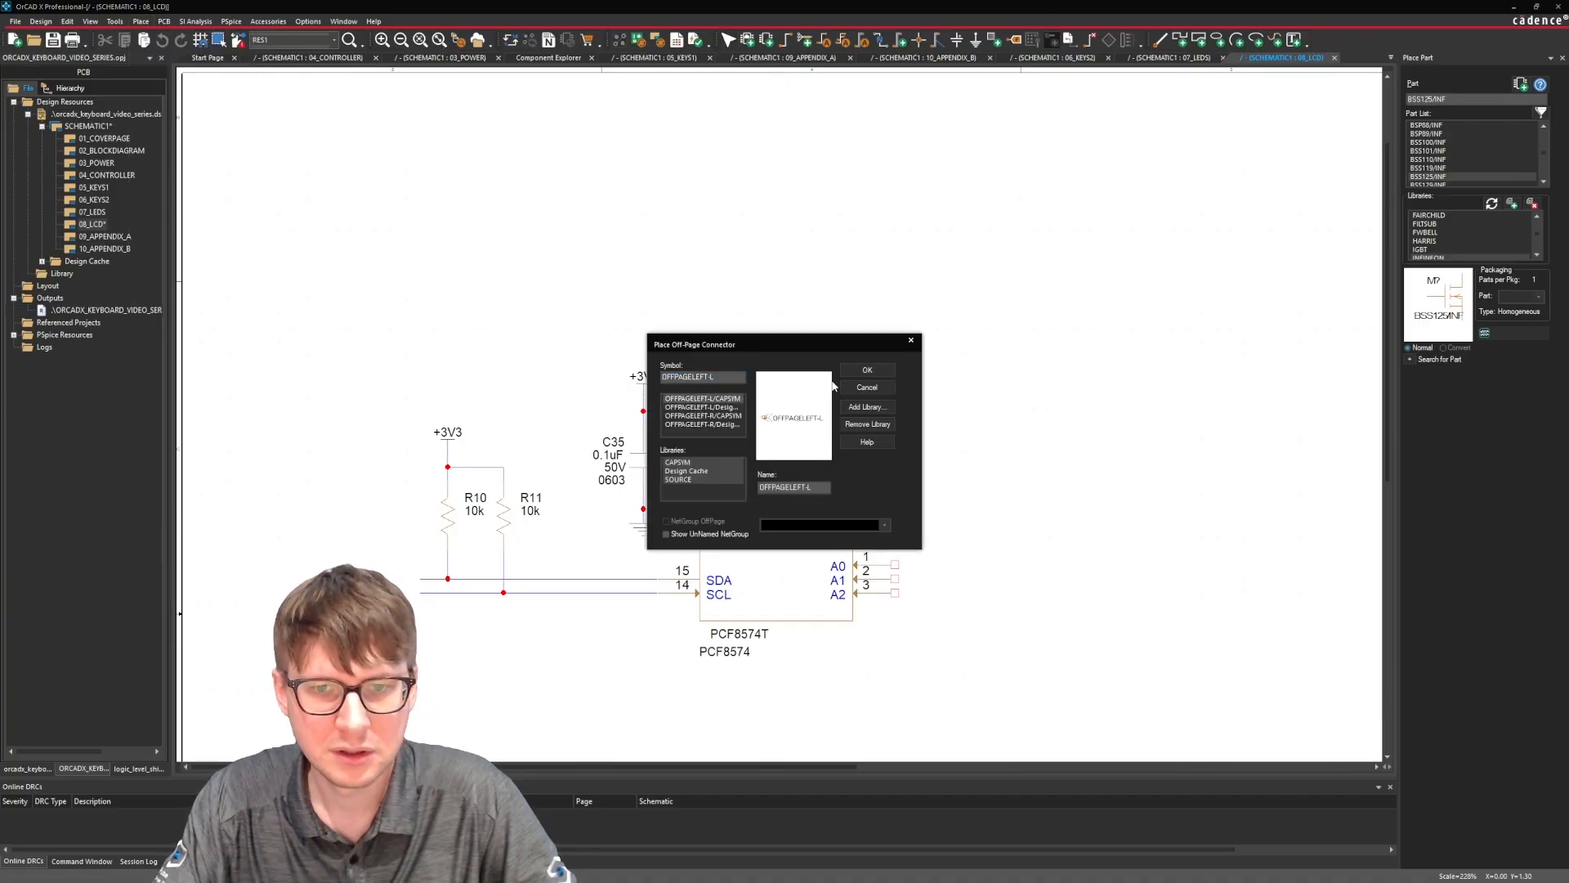
pyautogui.click(868, 370)
pyautogui.press('h')
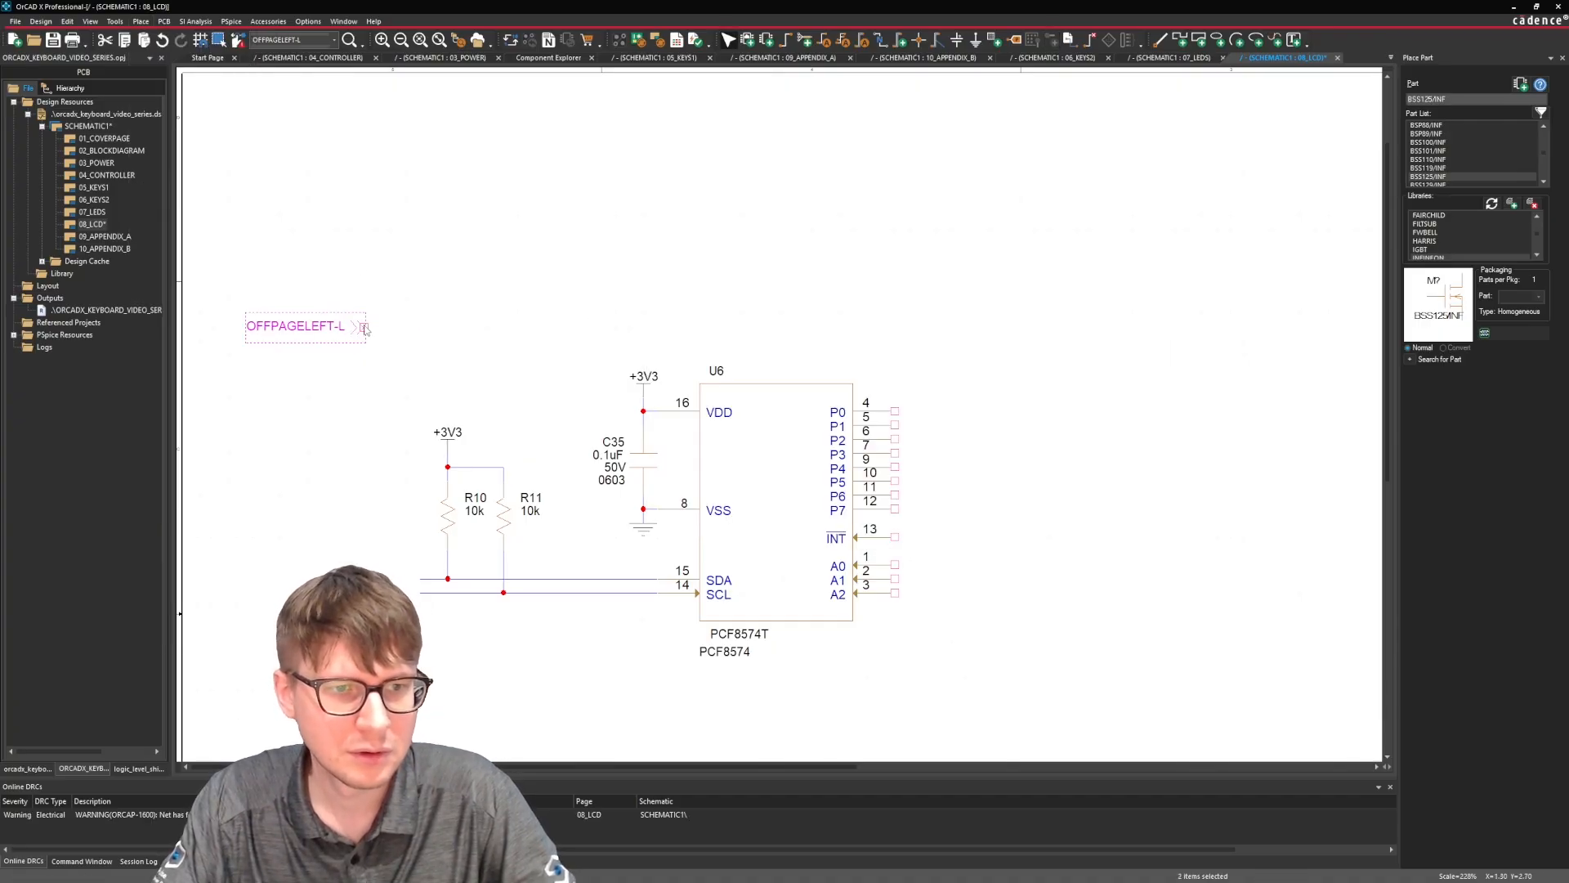
pyautogui.hotkey('ctrl', 'c')
pyautogui.hotkey('ctrl', 'v')
pyautogui.click(247, 321)
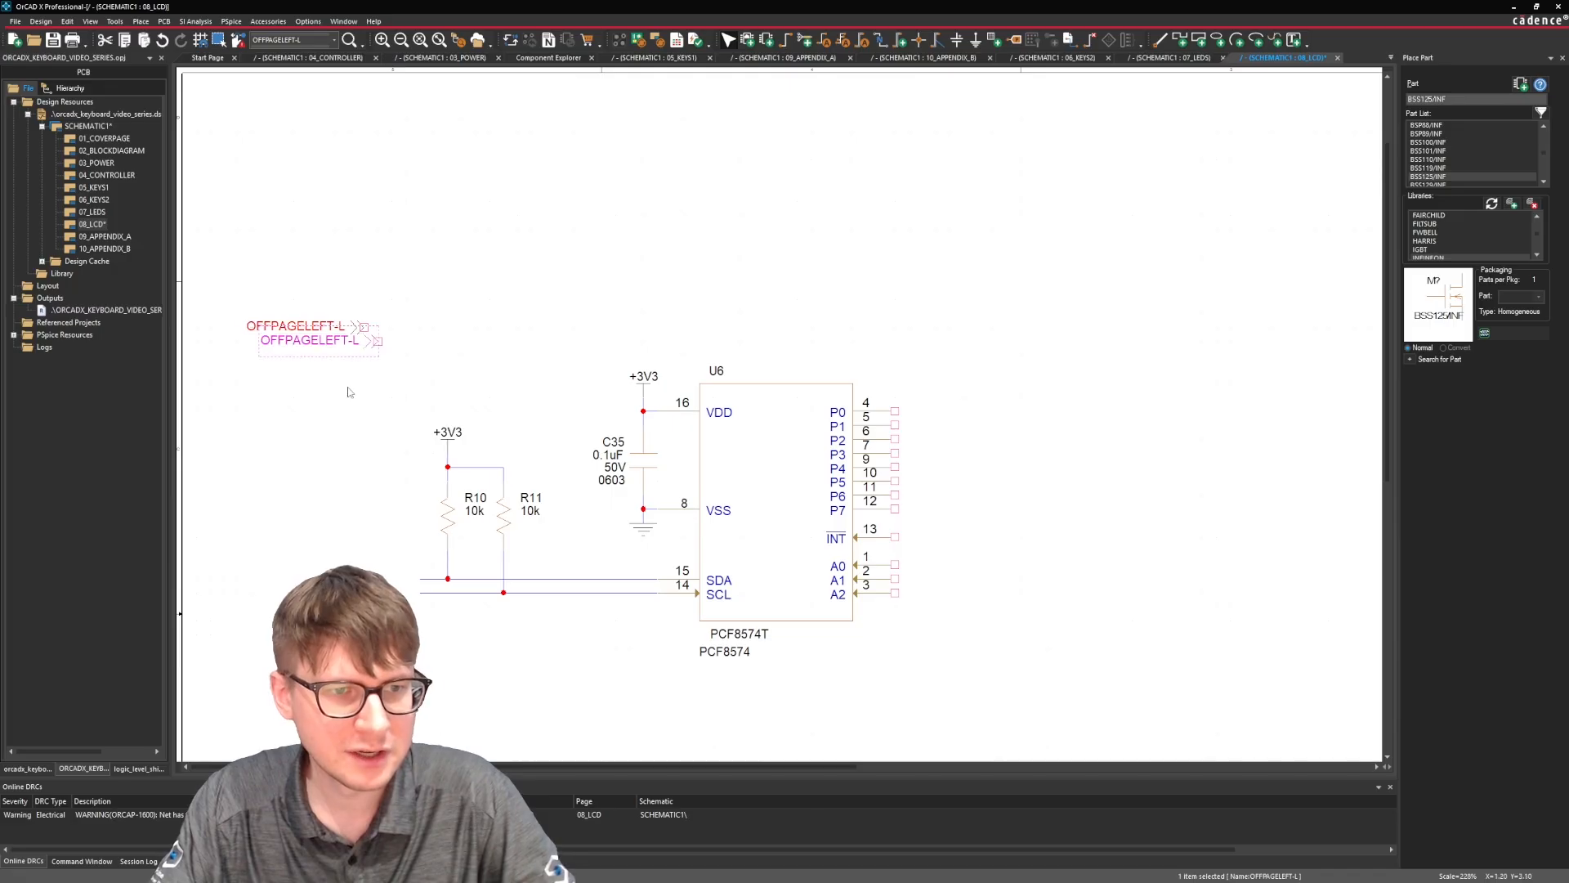
pyautogui.click(346, 392)
# Attach the two off-page connectors to the open left ends of the SDA and SCL wires.
pyautogui.moveTo(370, 341)
pyautogui.mouseDown()
pyautogui.moveTo(325, 362)
pyautogui.moveTo(391, 585)
pyautogui.mouseUp()
pyautogui.moveTo(378, 271)
pyautogui.mouseDown()
pyautogui.moveTo(350, 369)
pyautogui.moveTo(384, 547)
pyautogui.moveTo(416, 590)
pyautogui.mouseUp()
pyautogui.click(376, 559)
# Rename the off-page connector on the SDA wire as SDA and the one on the SCL wire as SCL.
pyautogui.doubleClick(361, 576)
pyautogui.write('SD')
pyautogui.press('Return')
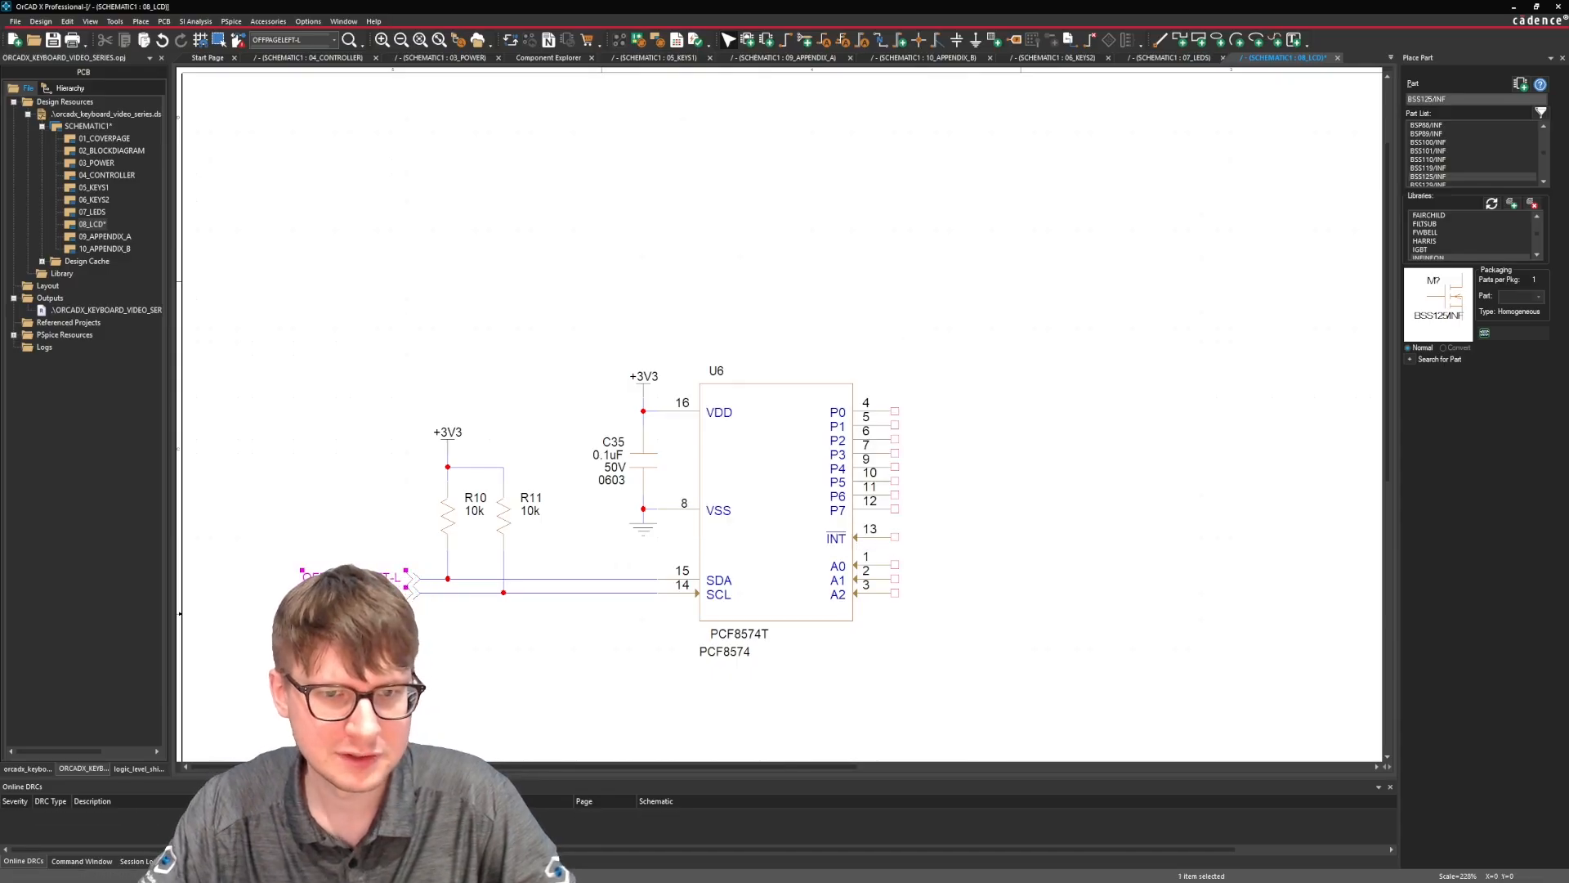
pyautogui.doubleClick(360, 591)
pyautogui.write('SCL')
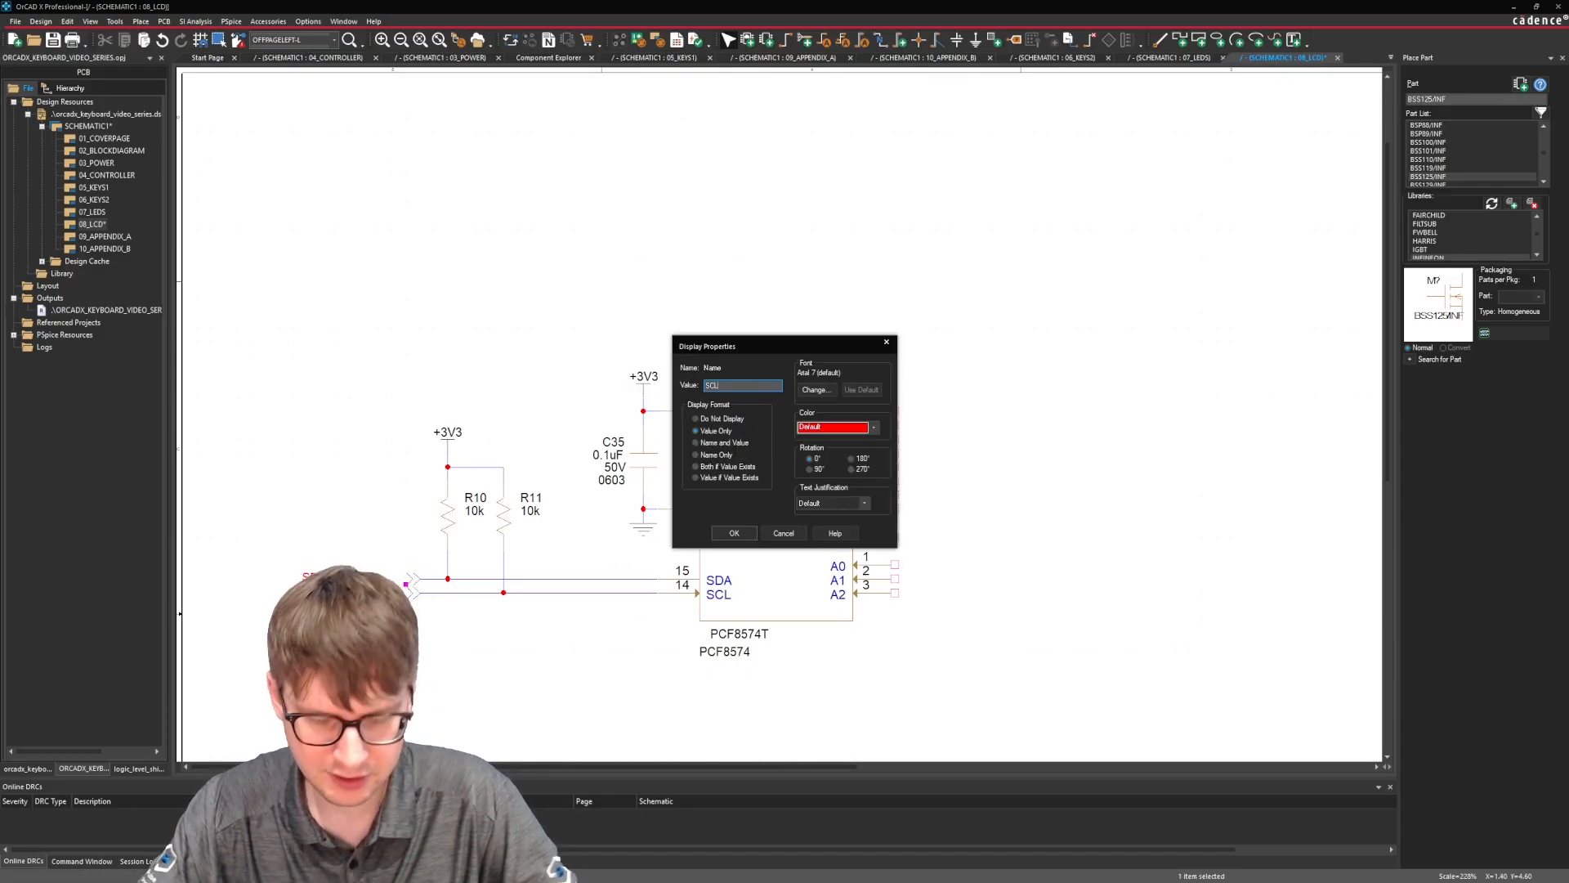
pyautogui.press('Return')
# Move the SDA and SCL name labels right so they sit beside their off-page connectors.
pyautogui.keyDown('ctrl'); pyautogui.click(319, 577); pyautogui.keyUp('ctrl')
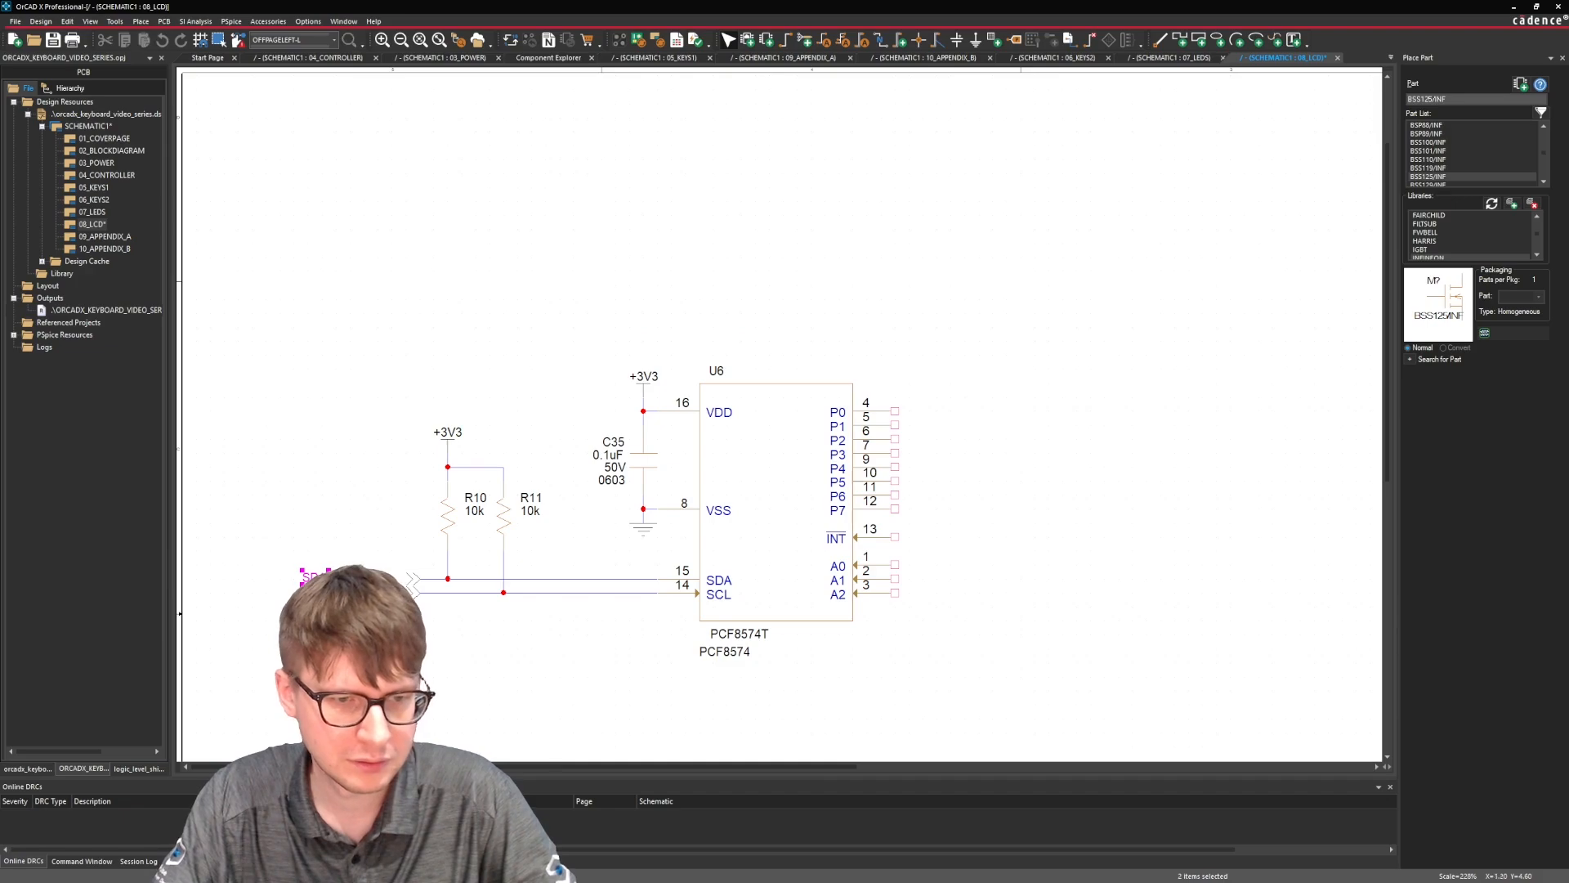
pyautogui.moveTo(378, 578); pyautogui.dragTo(379, 577)
pyautogui.click(406, 607)
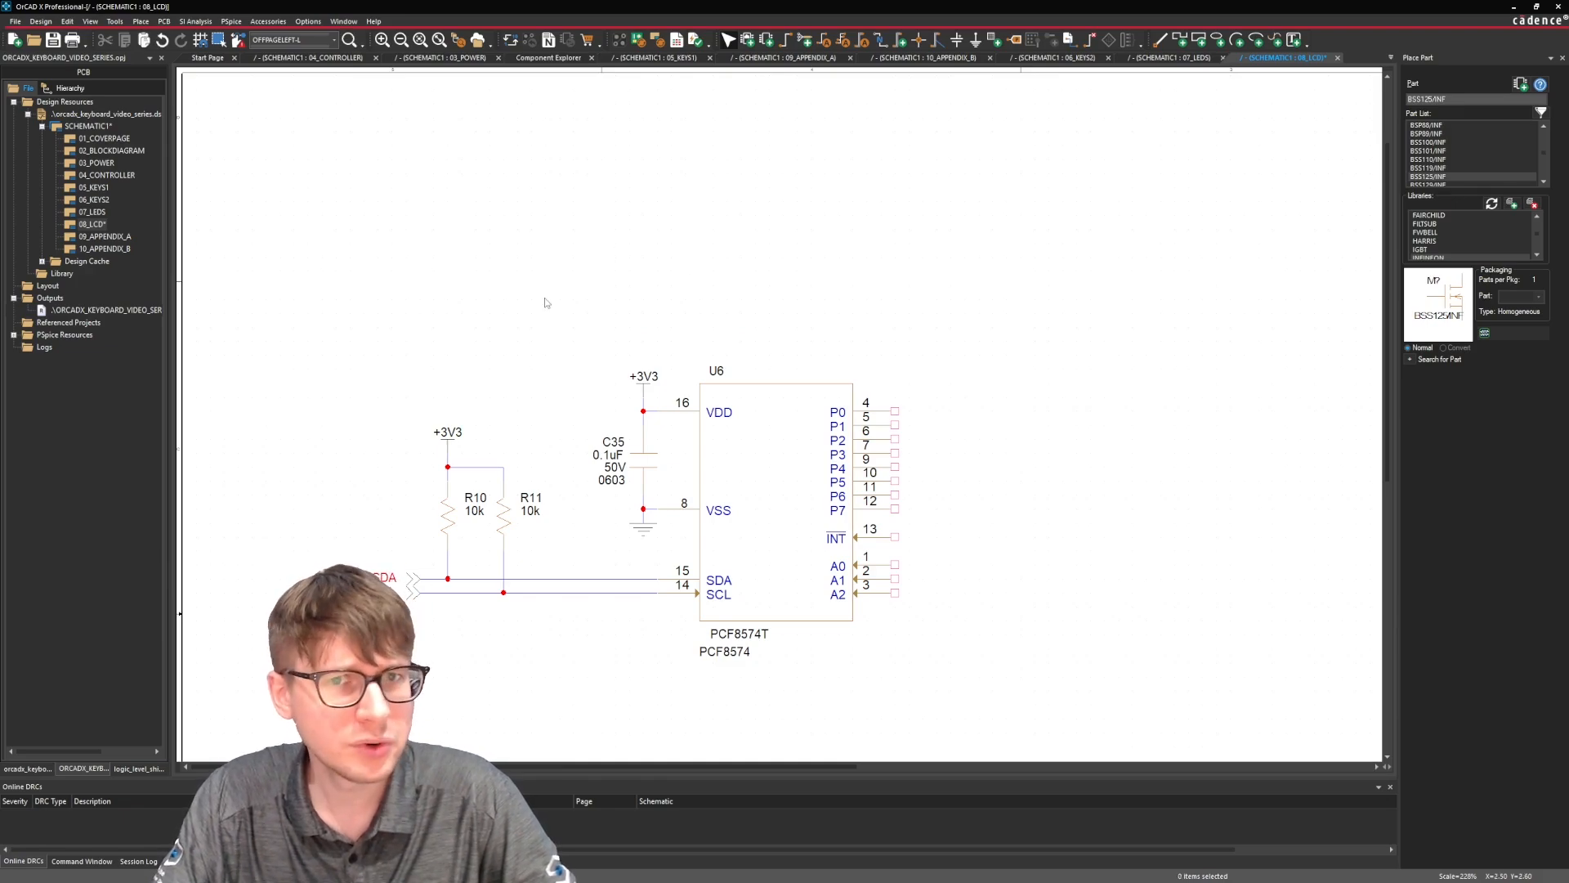
# Bring the browser window with the PCF8574 datasheet over the schematic page and enlarge it.
pyautogui.moveTo(825, 282); pyautogui.dragTo(943, 313, button='middle')
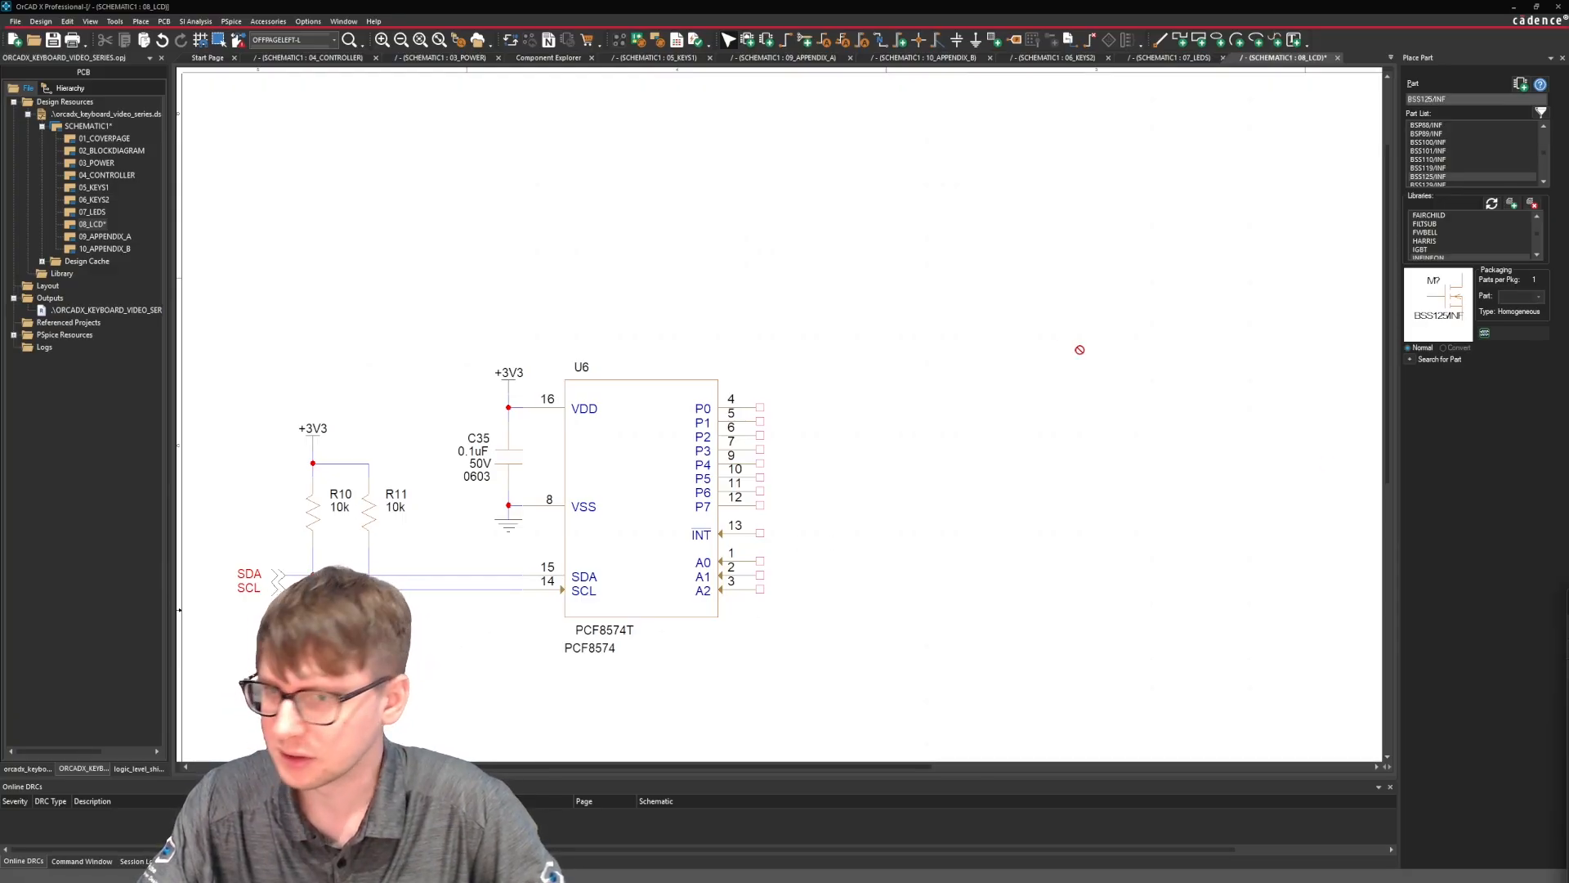
pyautogui.moveTo(1079, 349); pyautogui.dragTo(949, 271)
pyautogui.moveTo(1157, 276); pyautogui.dragTo(939, 111)
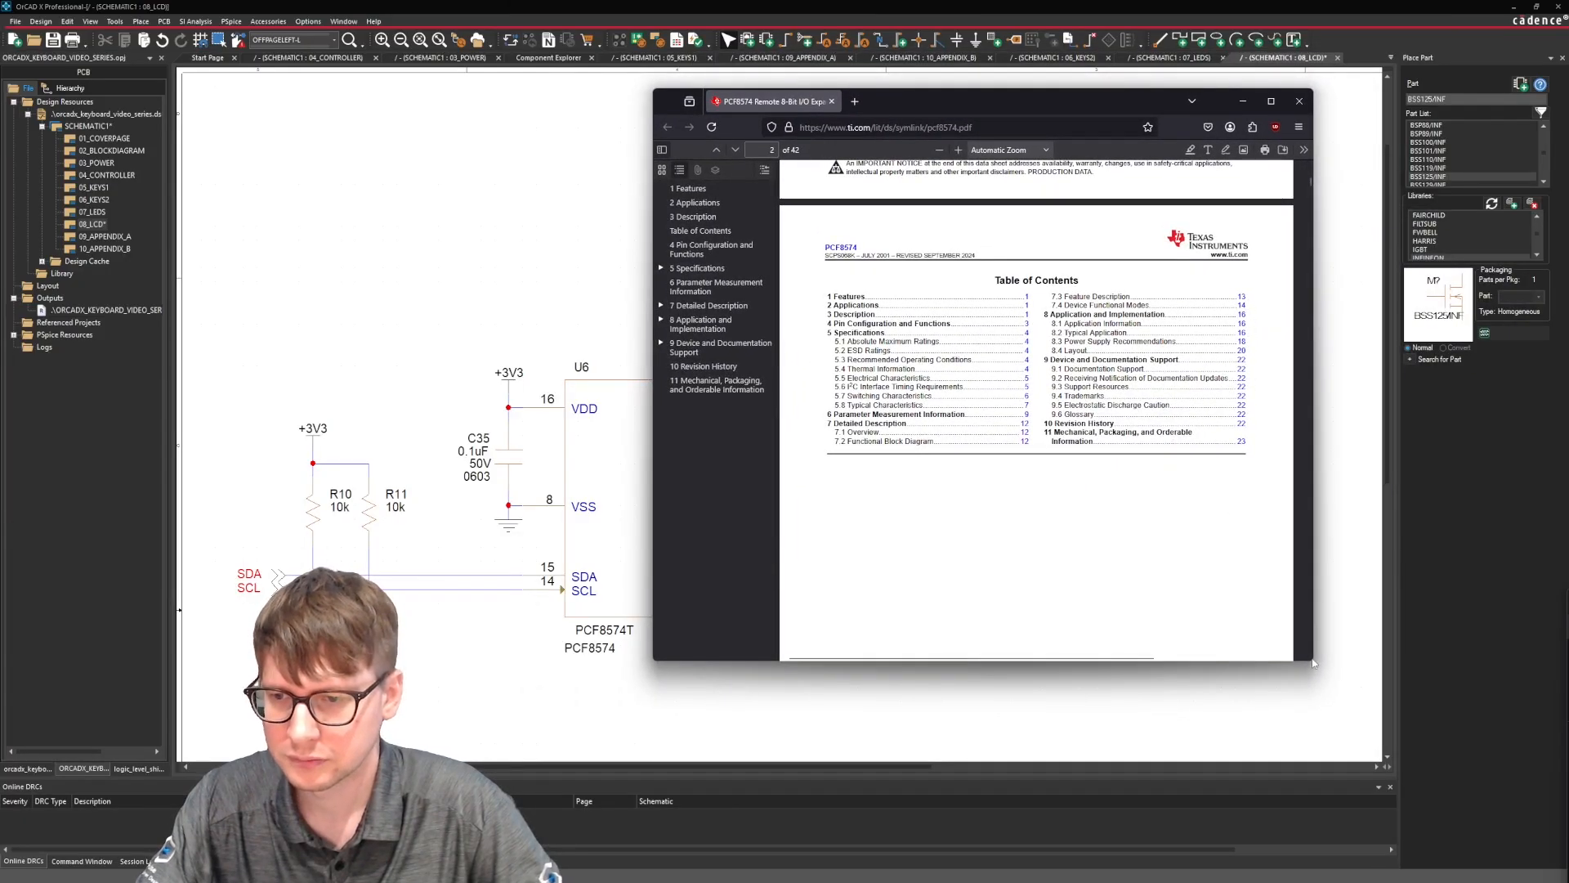
pyautogui.moveTo(1315, 663); pyautogui.dragTo(1491, 808)
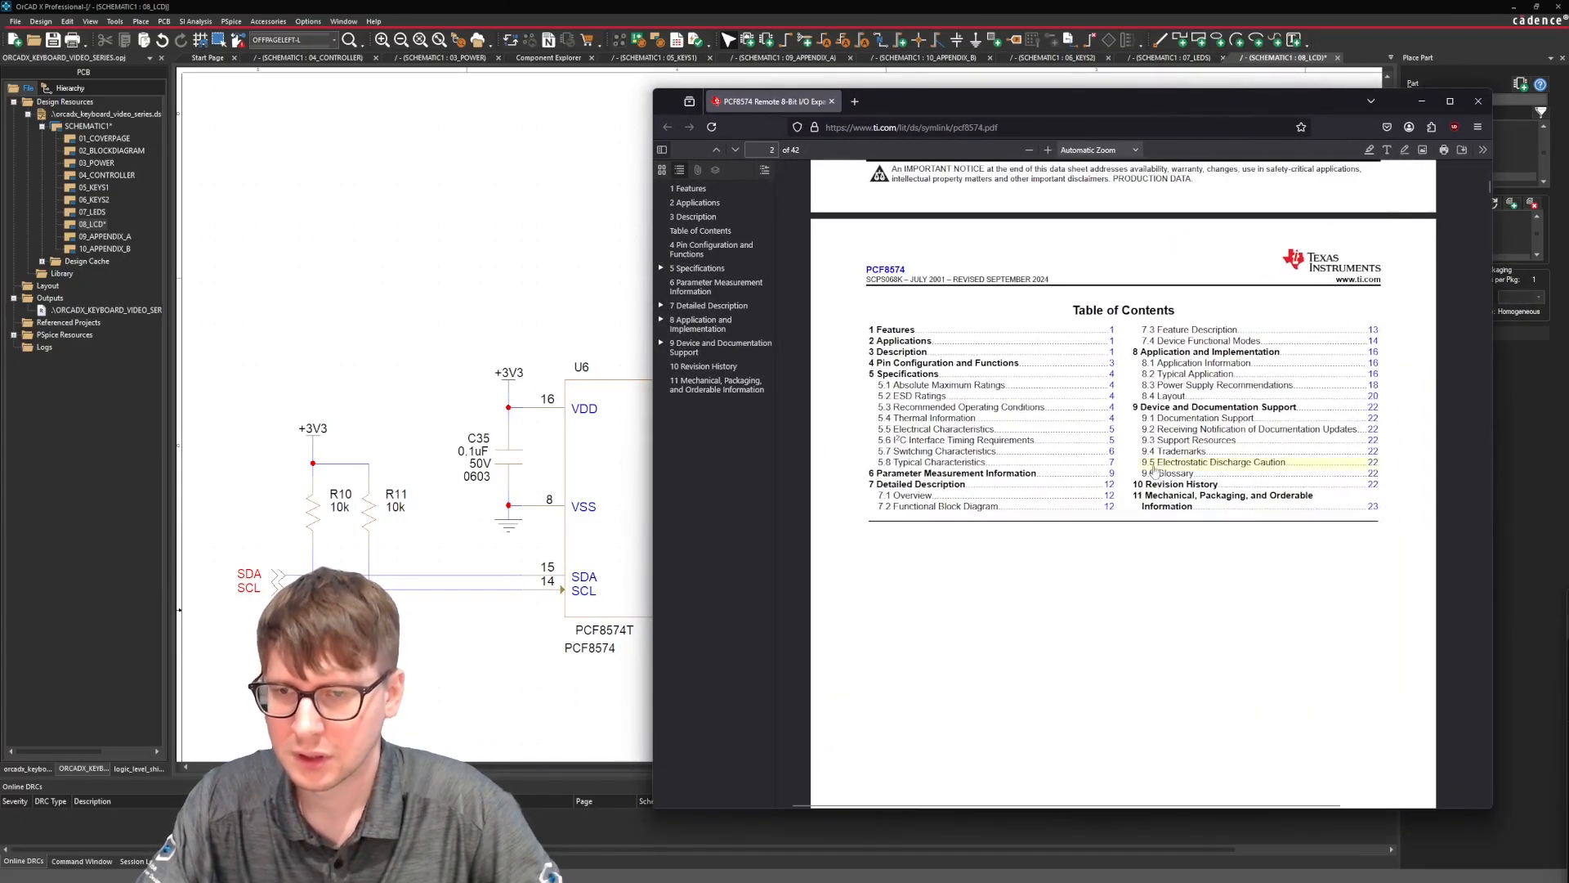
# Examine the PCF8574 datasheet's simplified schematic, pin functions table, typical application circuit and detailed description for the address and INT pin connections.
pyautogui.scroll(5, 1153, 464)
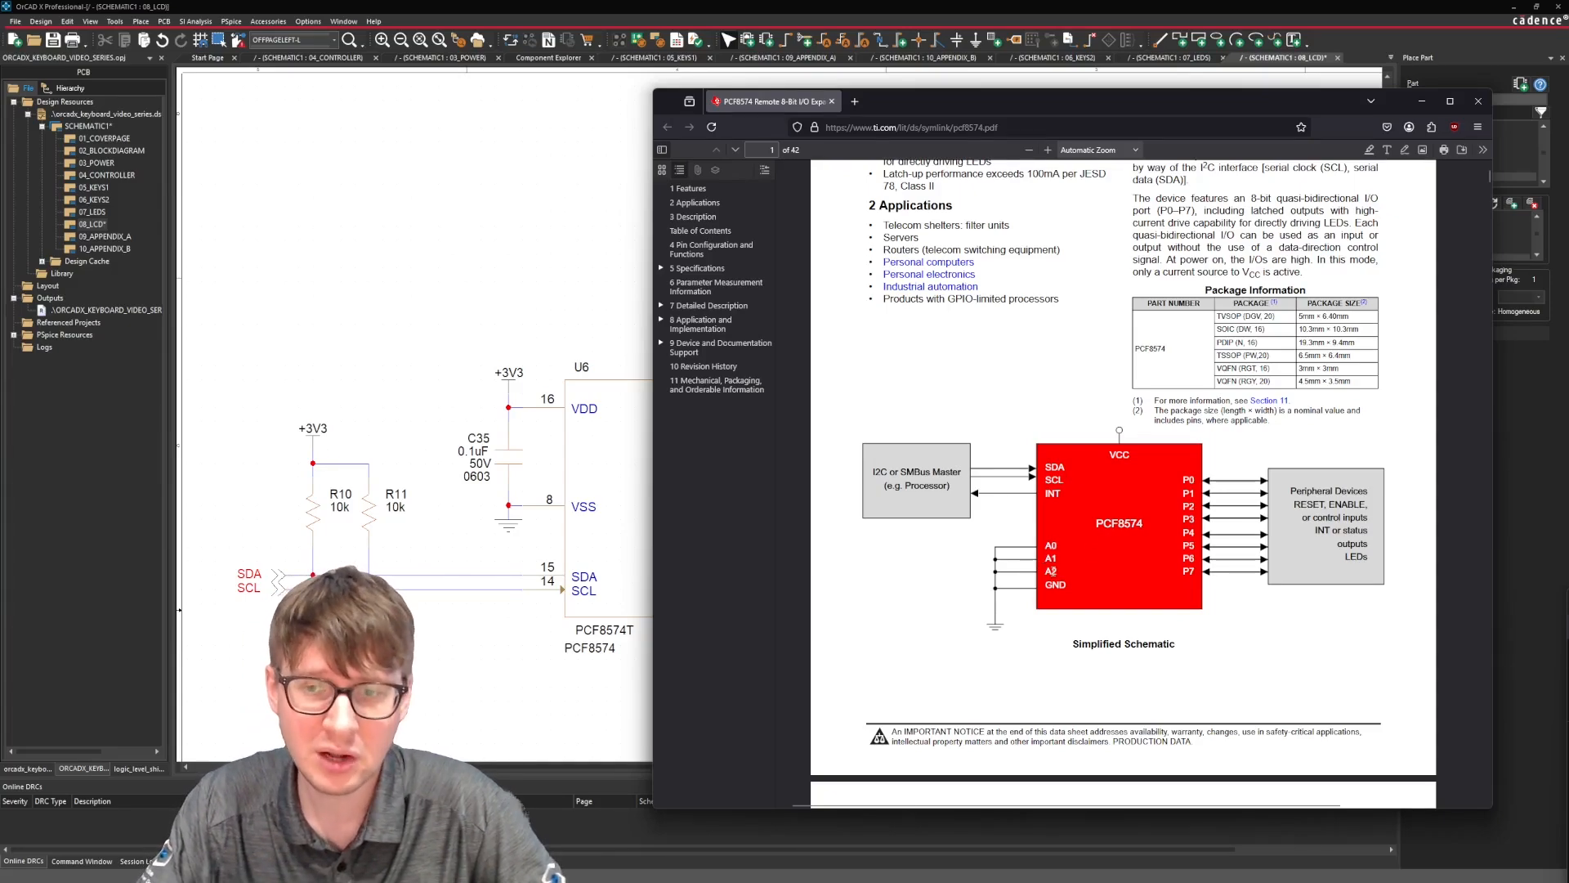
pyautogui.scroll(-10, 1050, 490)
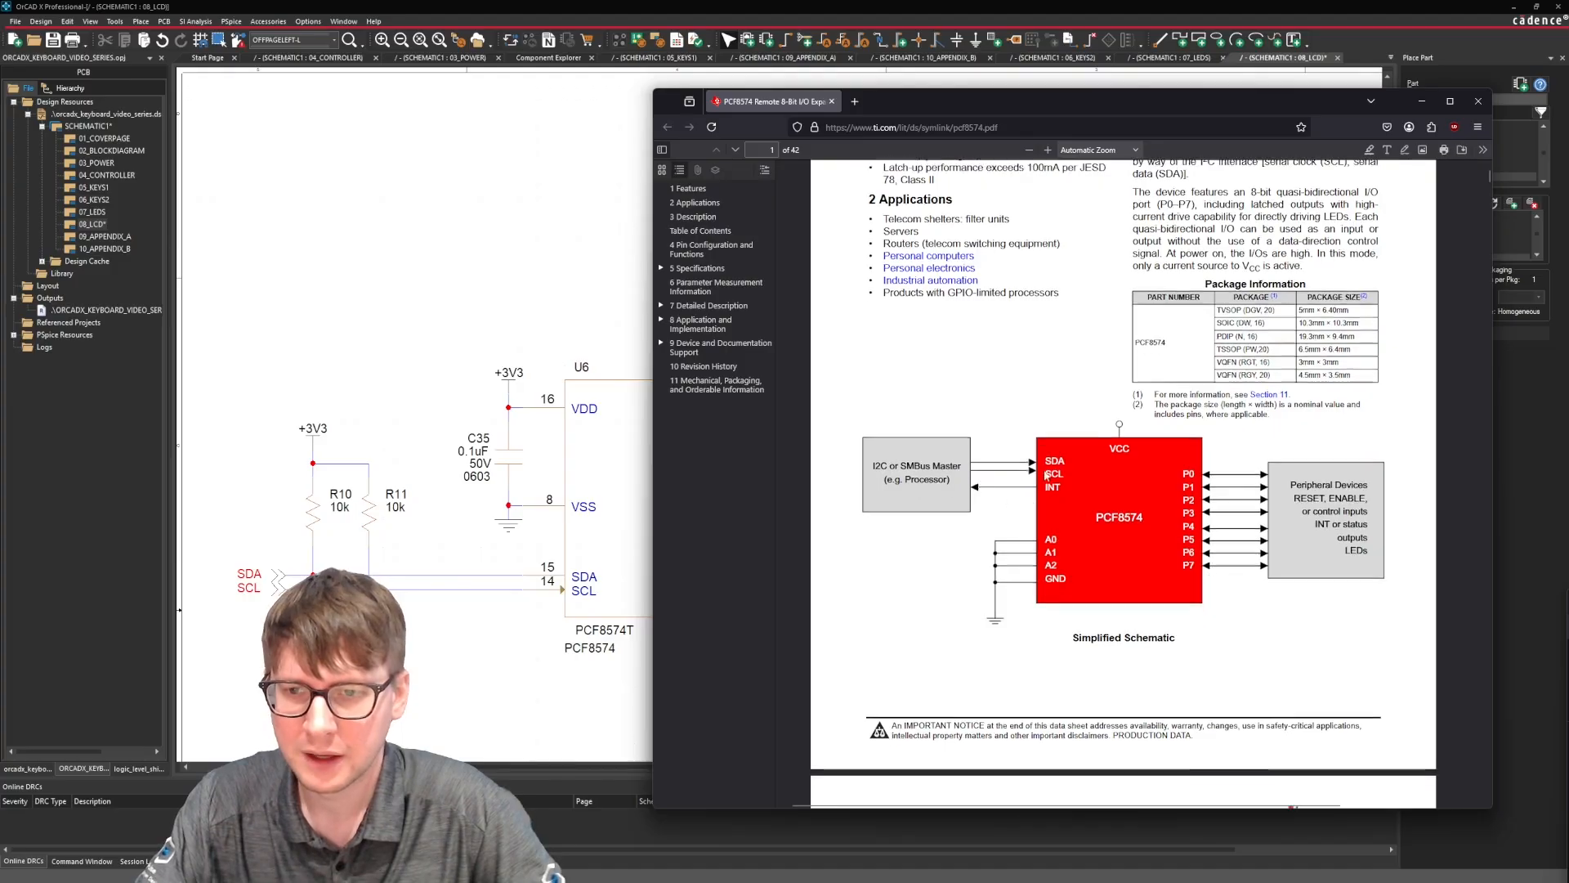
pyautogui.scroll(-5, 1045, 473)
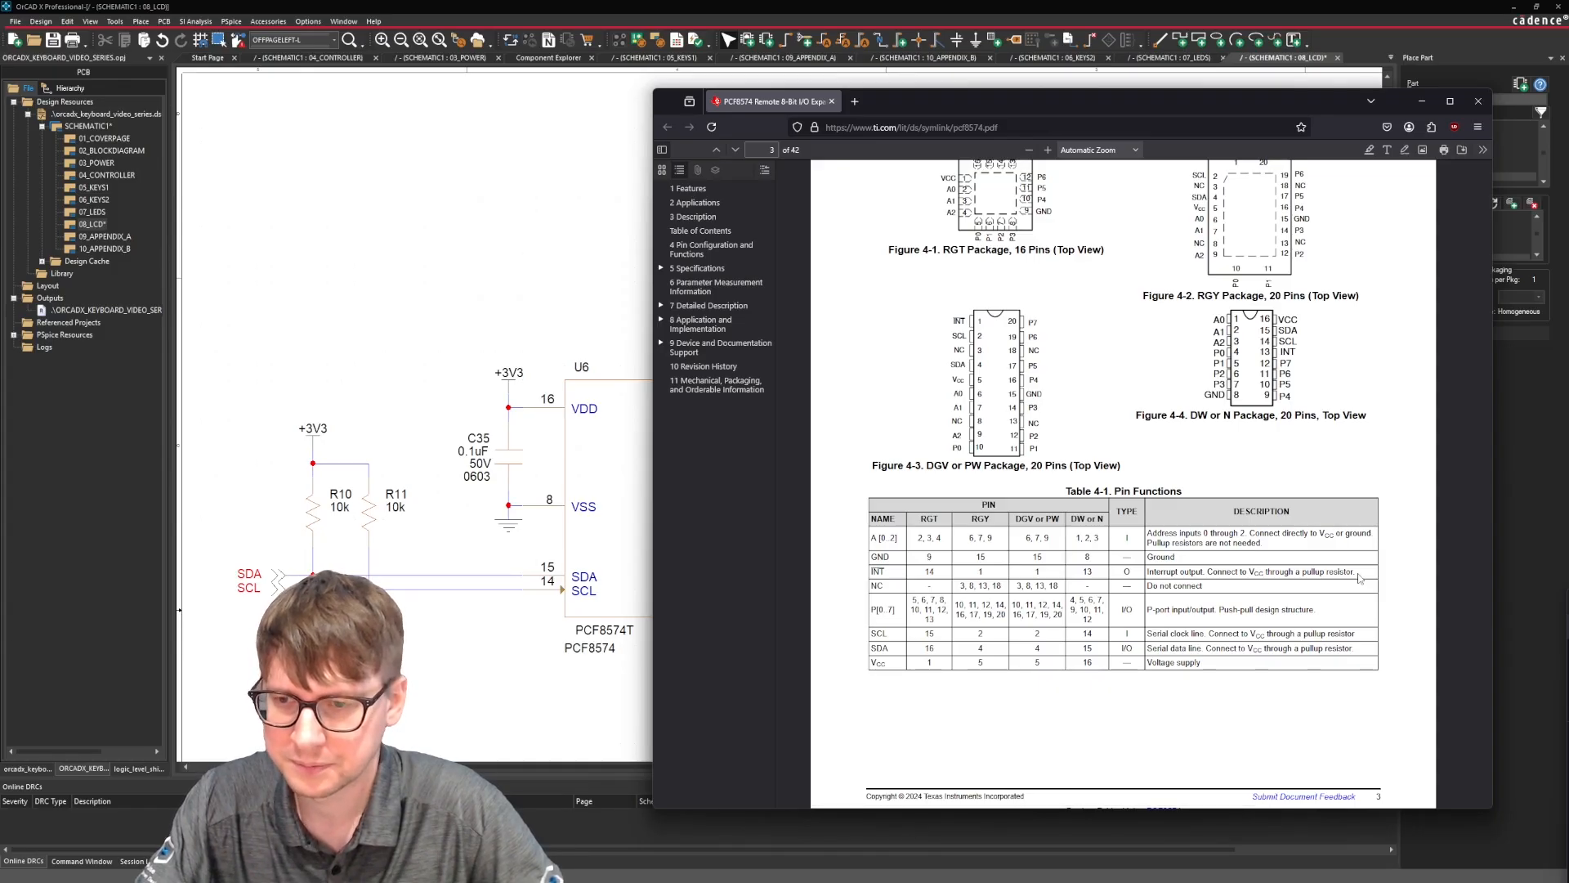
pyautogui.scroll(-20, 1359, 578)
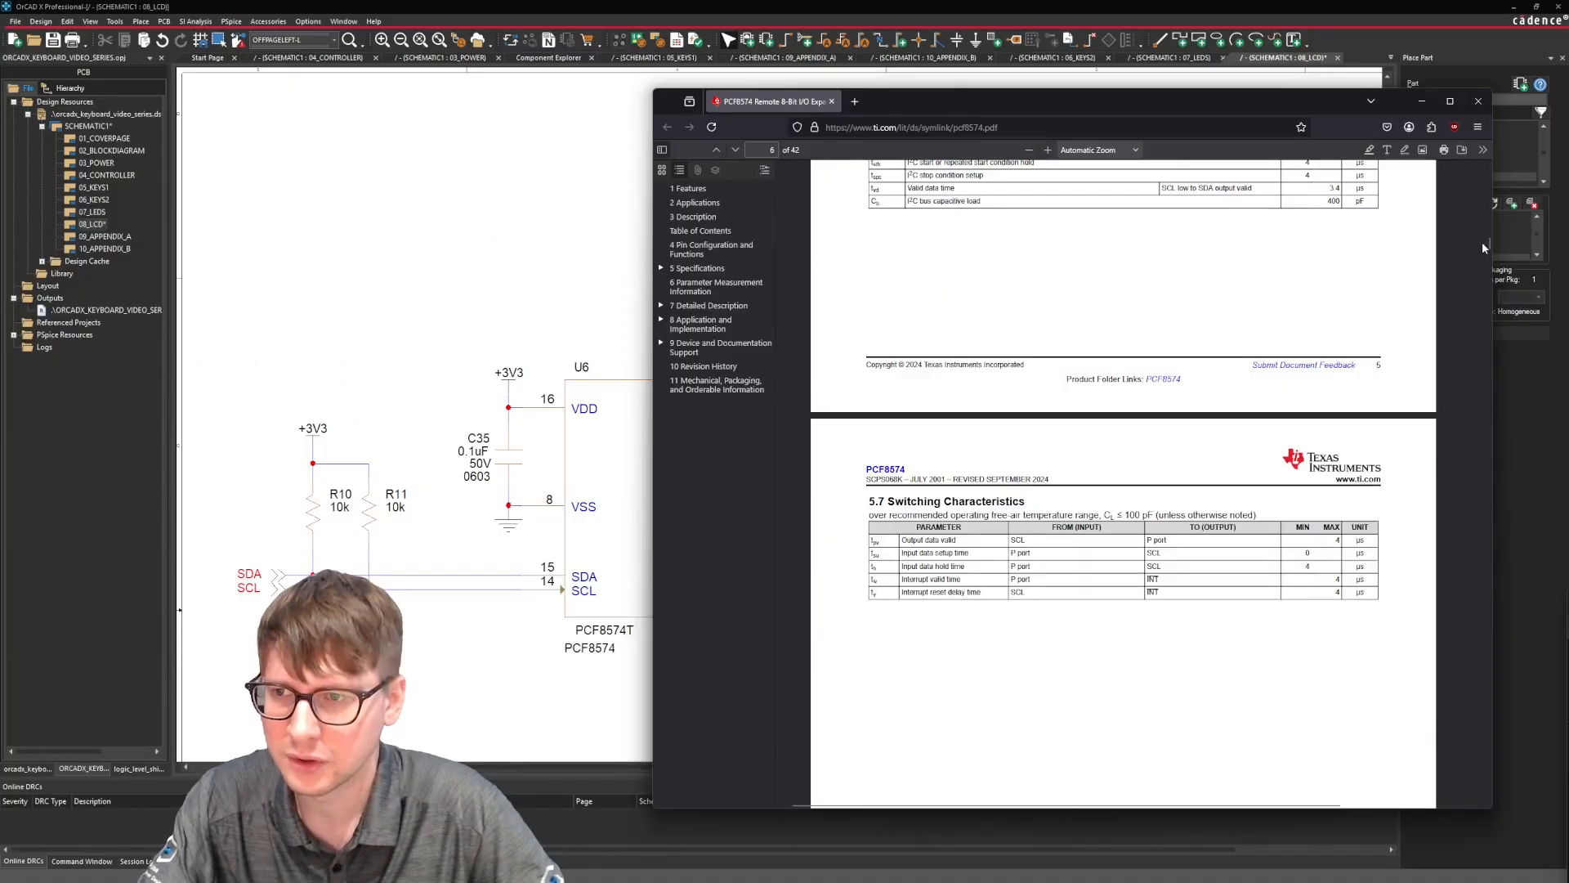
pyautogui.moveTo(1482, 241); pyautogui.dragTo(1485, 403)
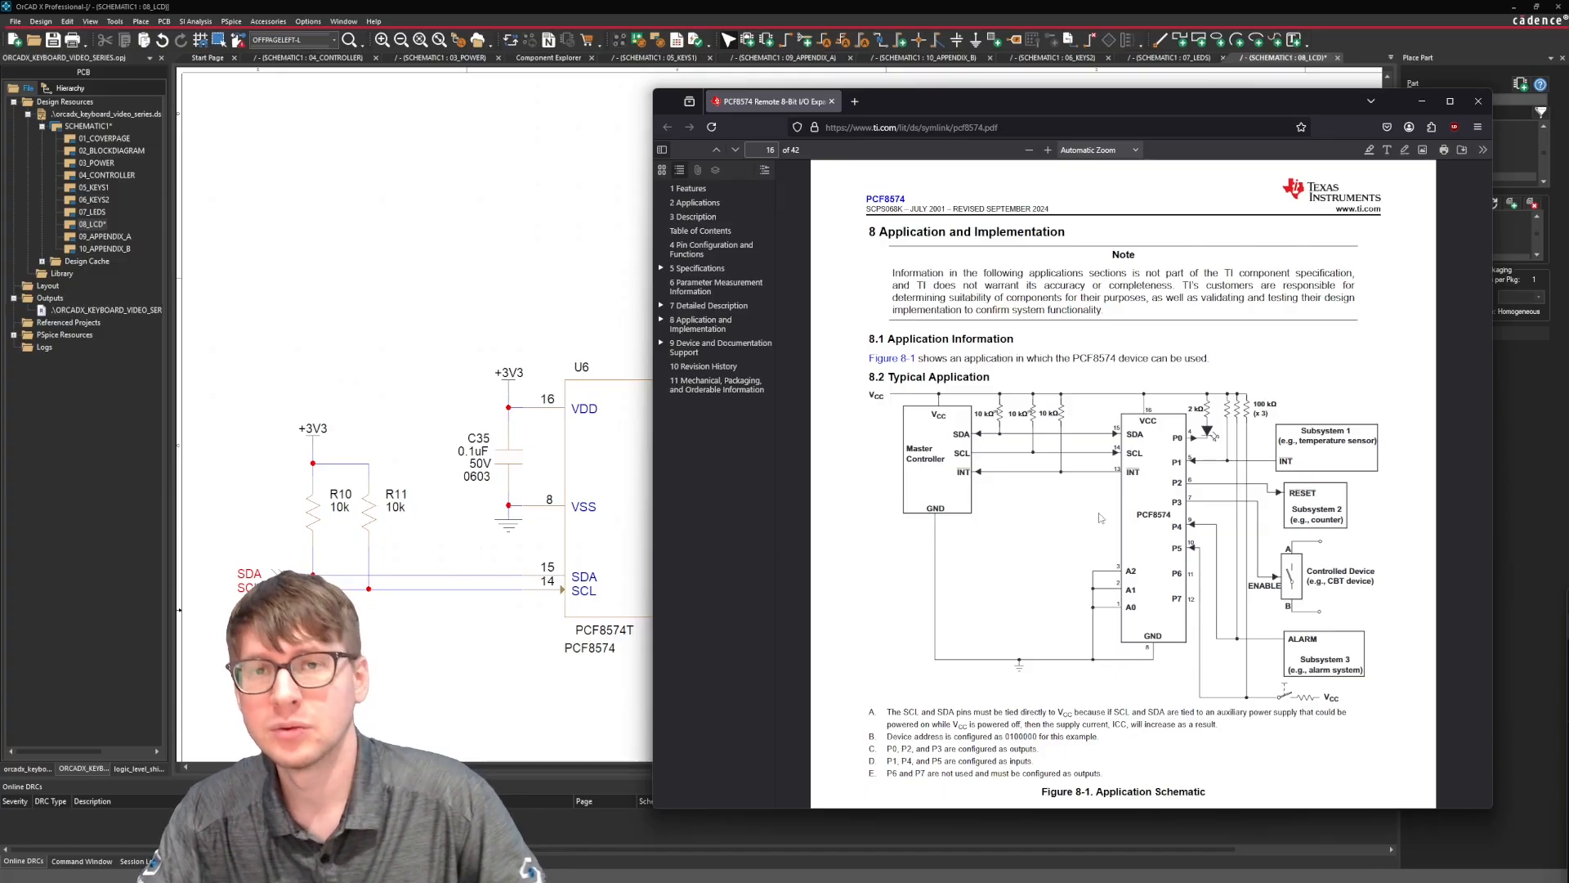
pyautogui.scroll(-15, 1100, 518)
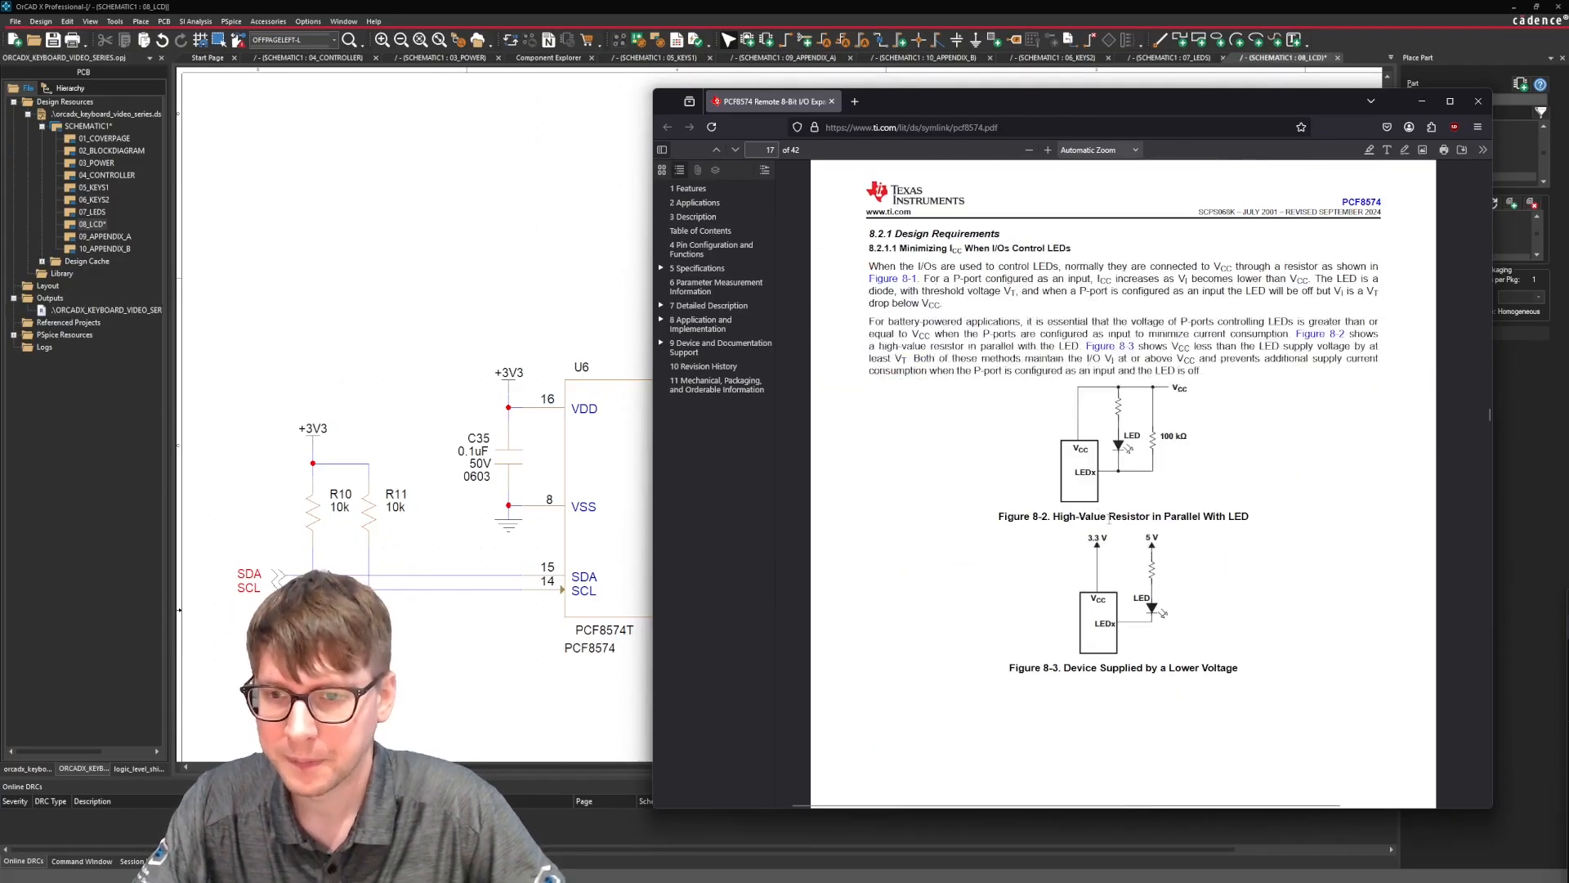
pyautogui.scroll(-10, 1223, 447)
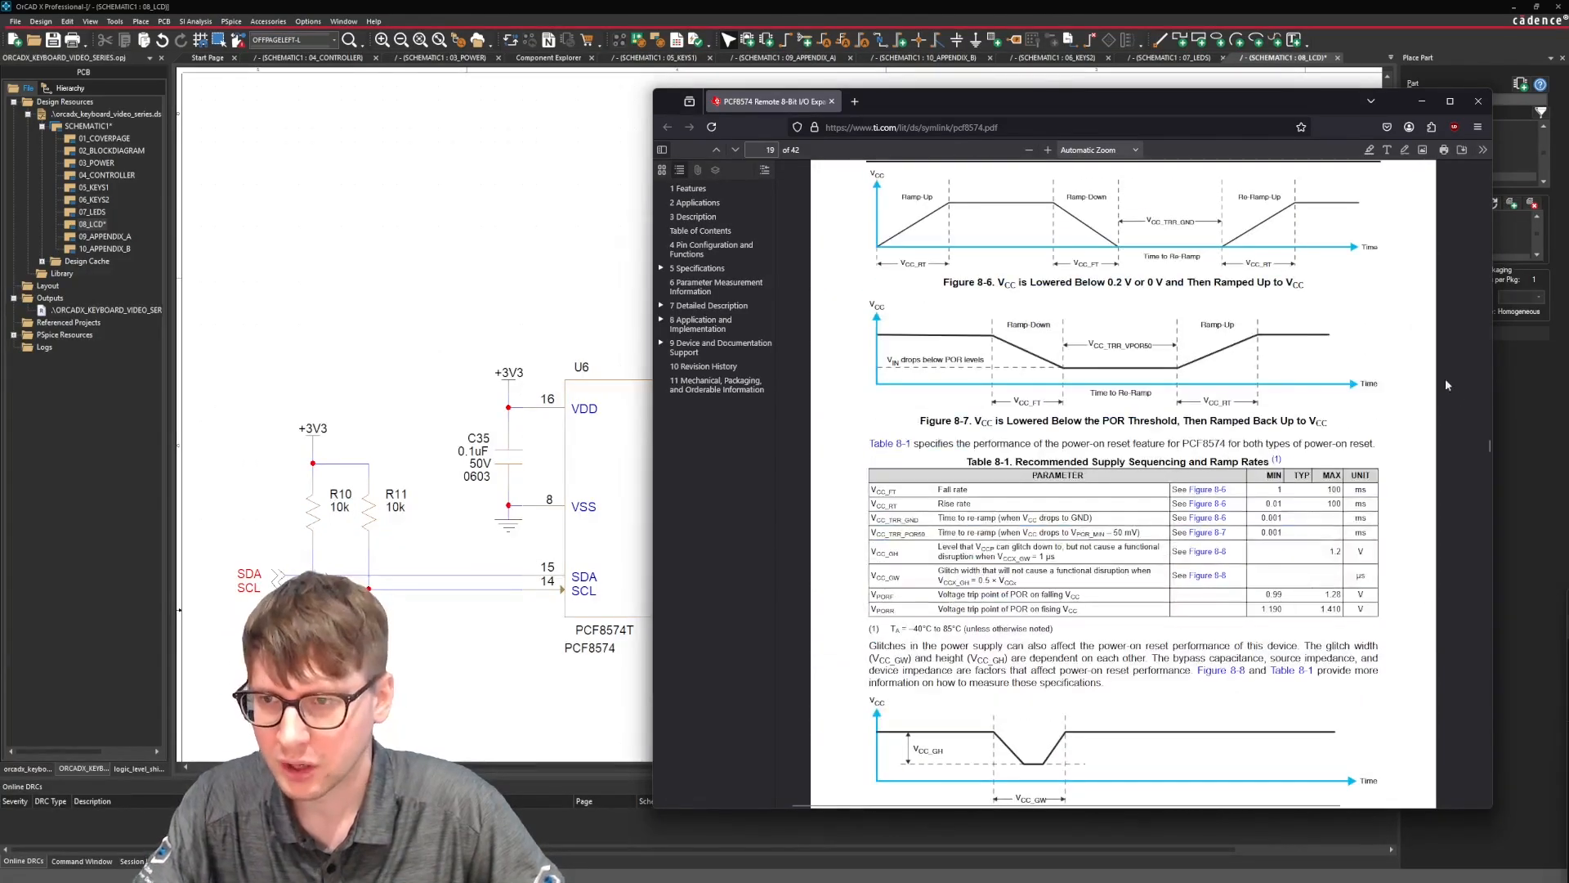
pyautogui.moveTo(1487, 449); pyautogui.dragTo(1469, 333)
pyautogui.scroll(2, 1219, 289)
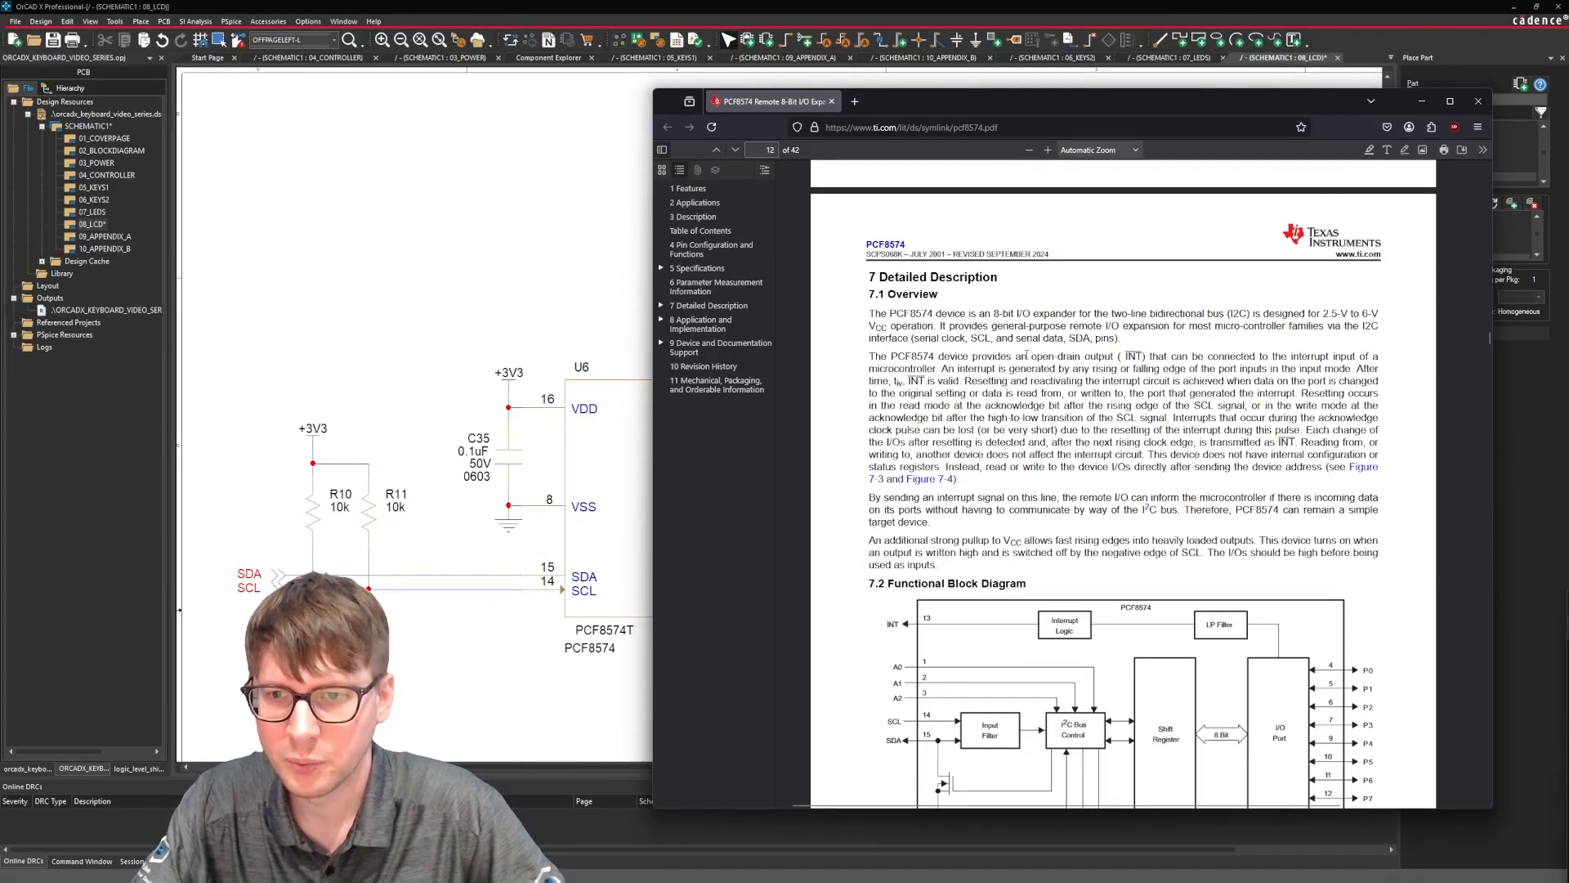
# Return to the 08_LCD schematic page and place a no-connect marker on U6's INT pin.
pyautogui.moveTo(1027, 356); pyautogui.dragTo(1268, 357)
pyautogui.click(1268, 358)
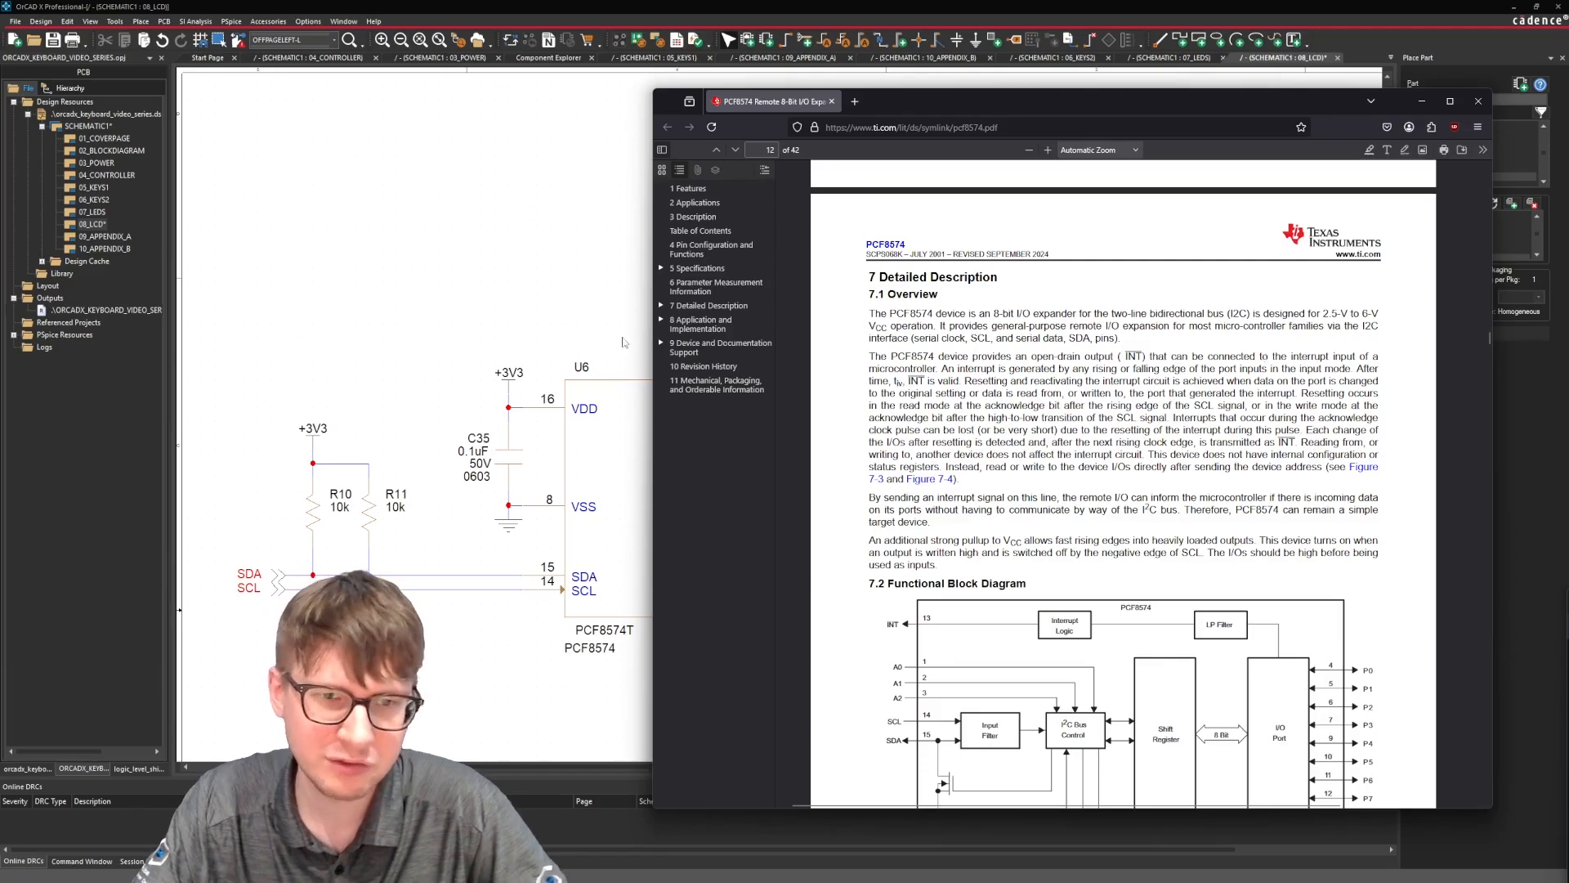
pyautogui.click(622, 341)
pyautogui.click(141, 21)
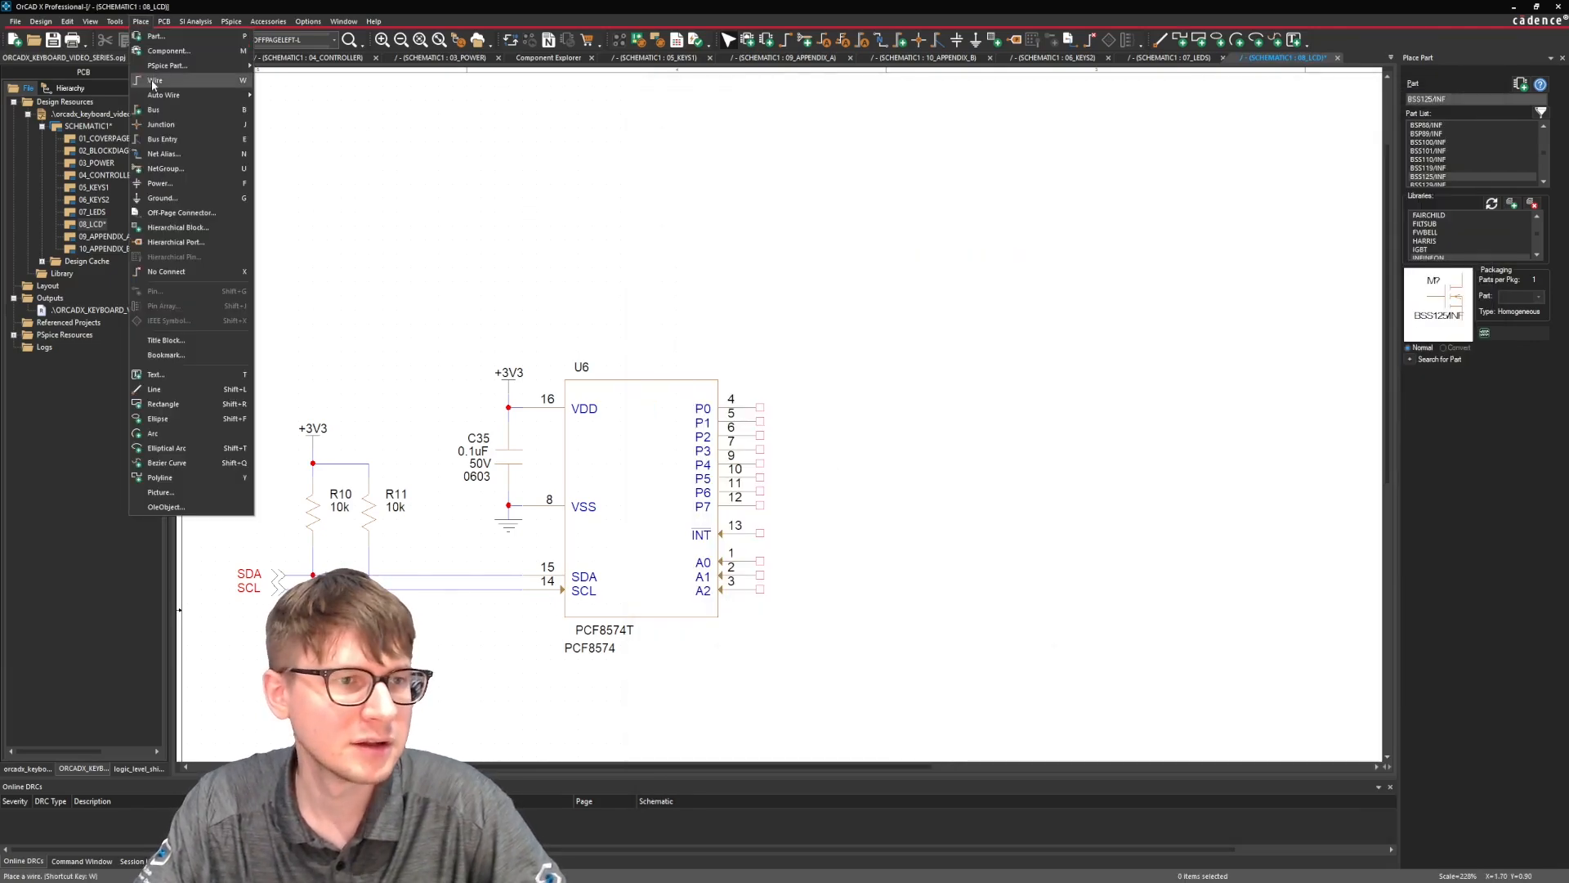
pyautogui.click(199, 269)
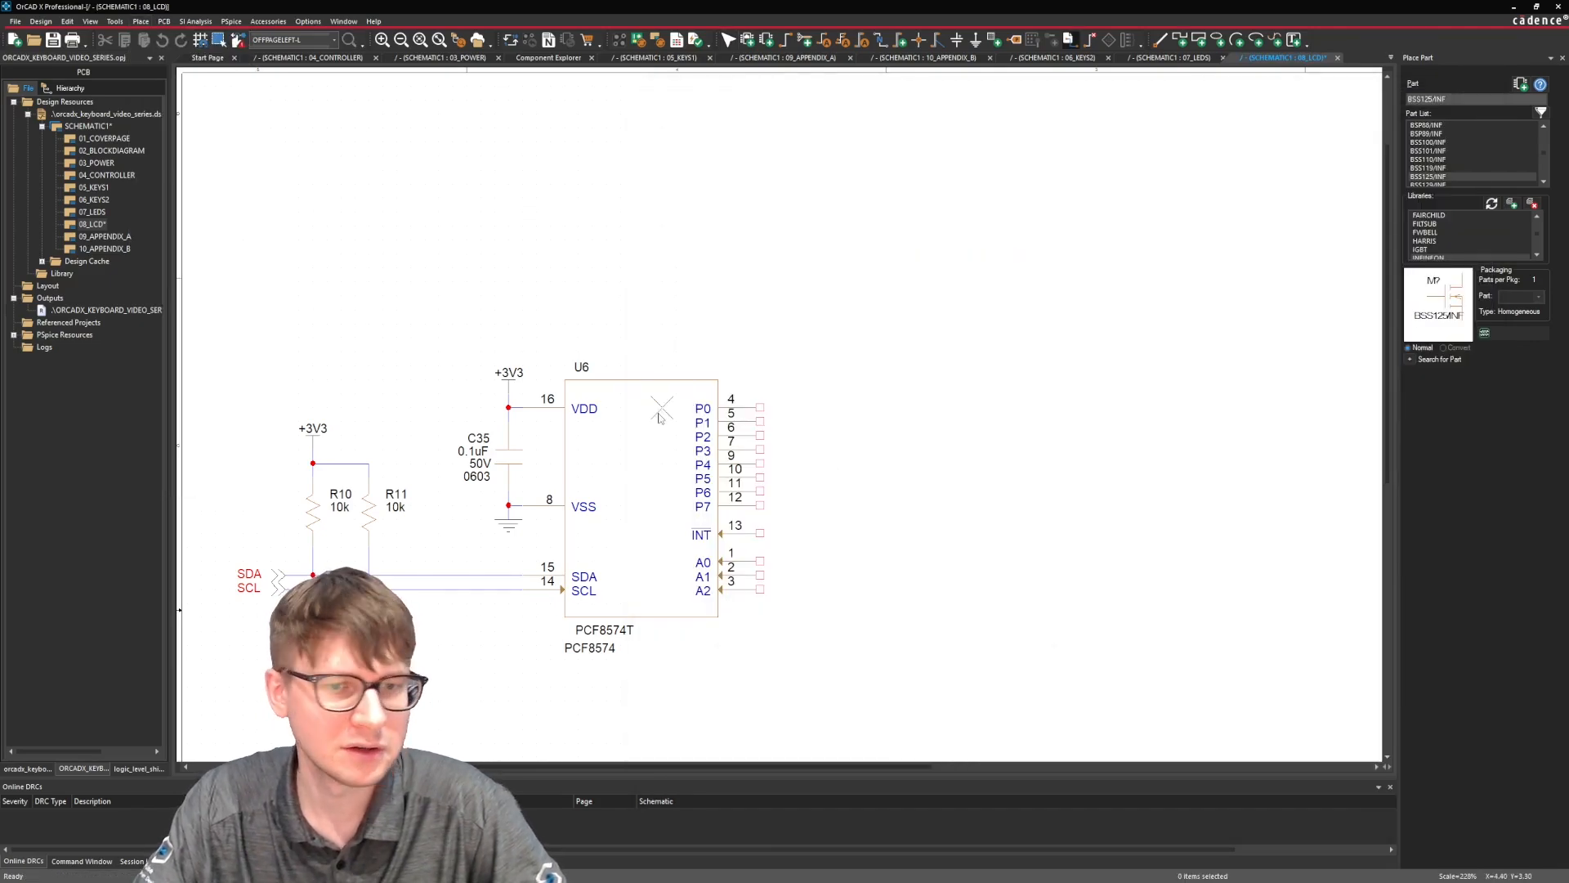
pyautogui.click(760, 534)
# Tie U6 address pins A0, A1 and A2 together with a downward wire and end it with a copied ground symbol.
pyautogui.moveTo(760, 559); pyautogui.dragTo(760, 644)
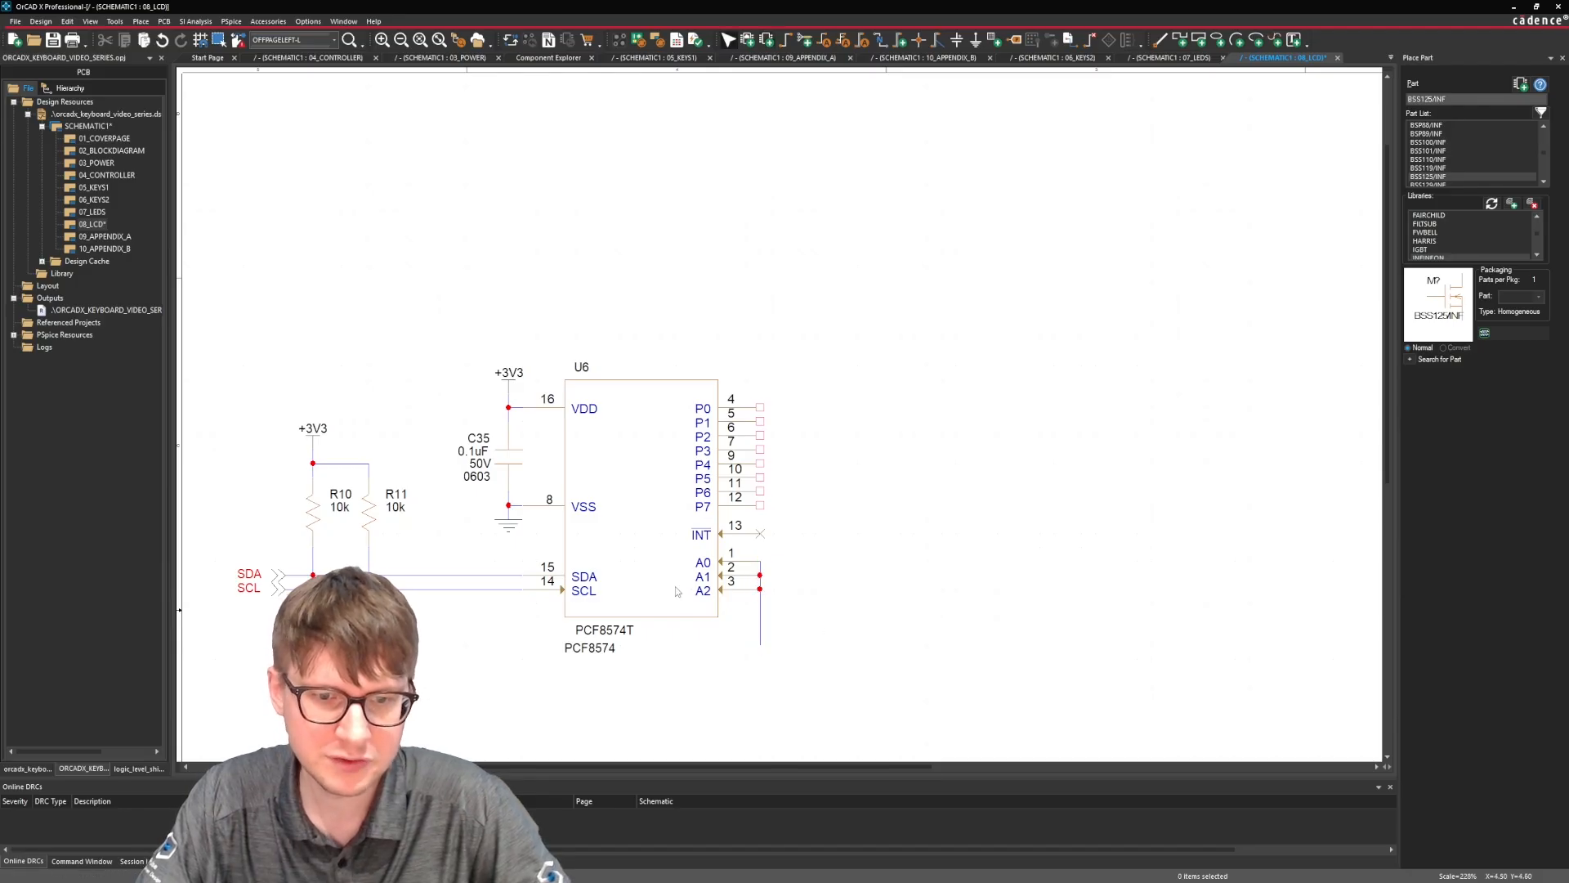
pyautogui.scroll(-1, 841, 503)
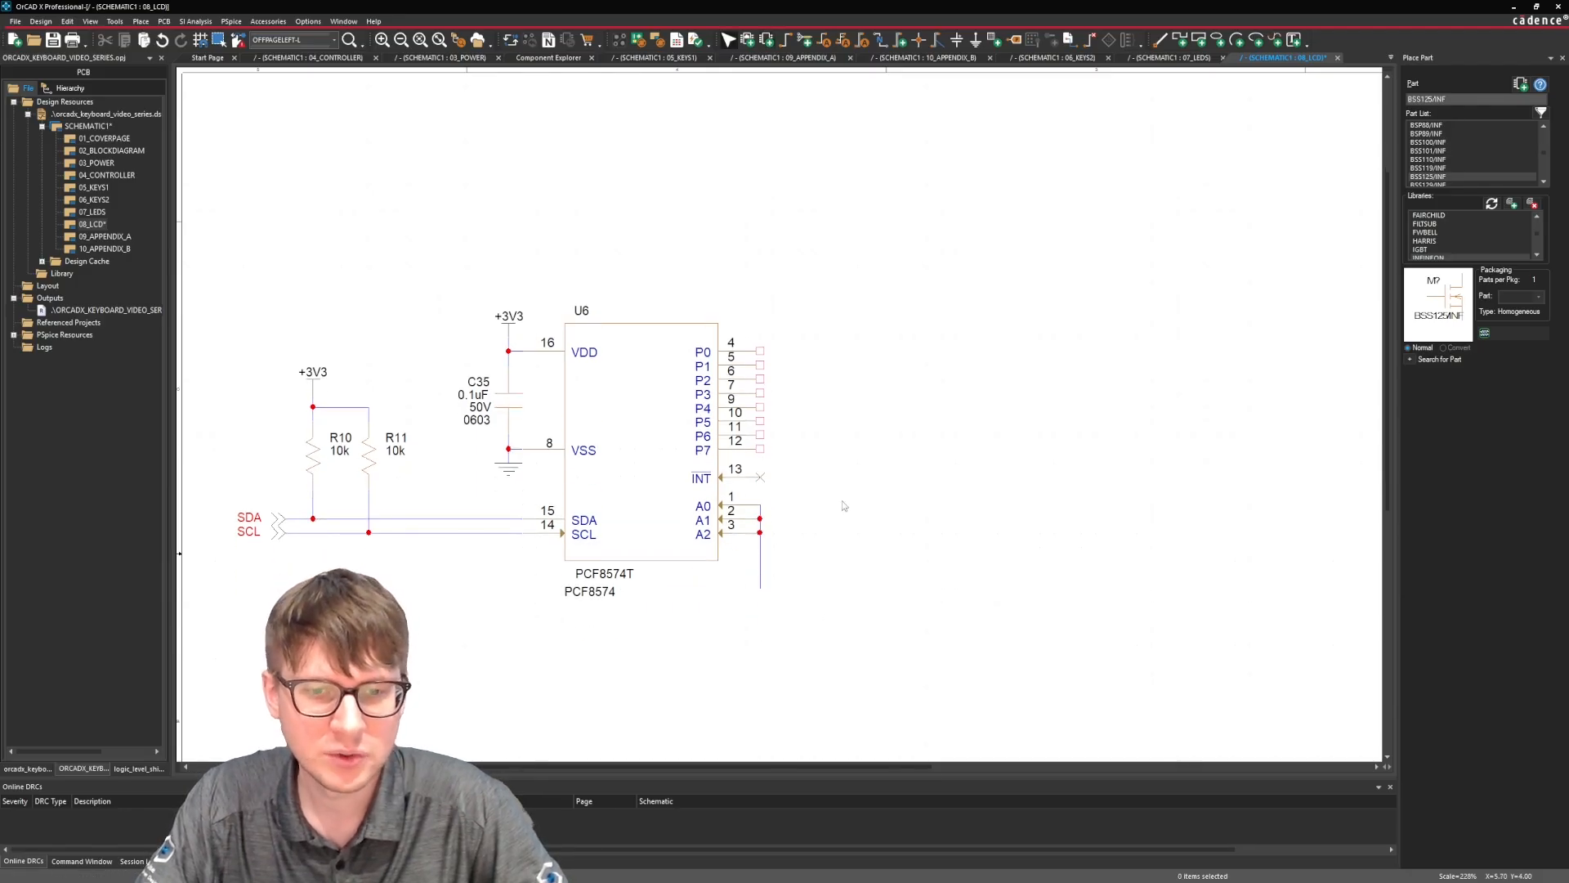
pyautogui.click(140, 21)
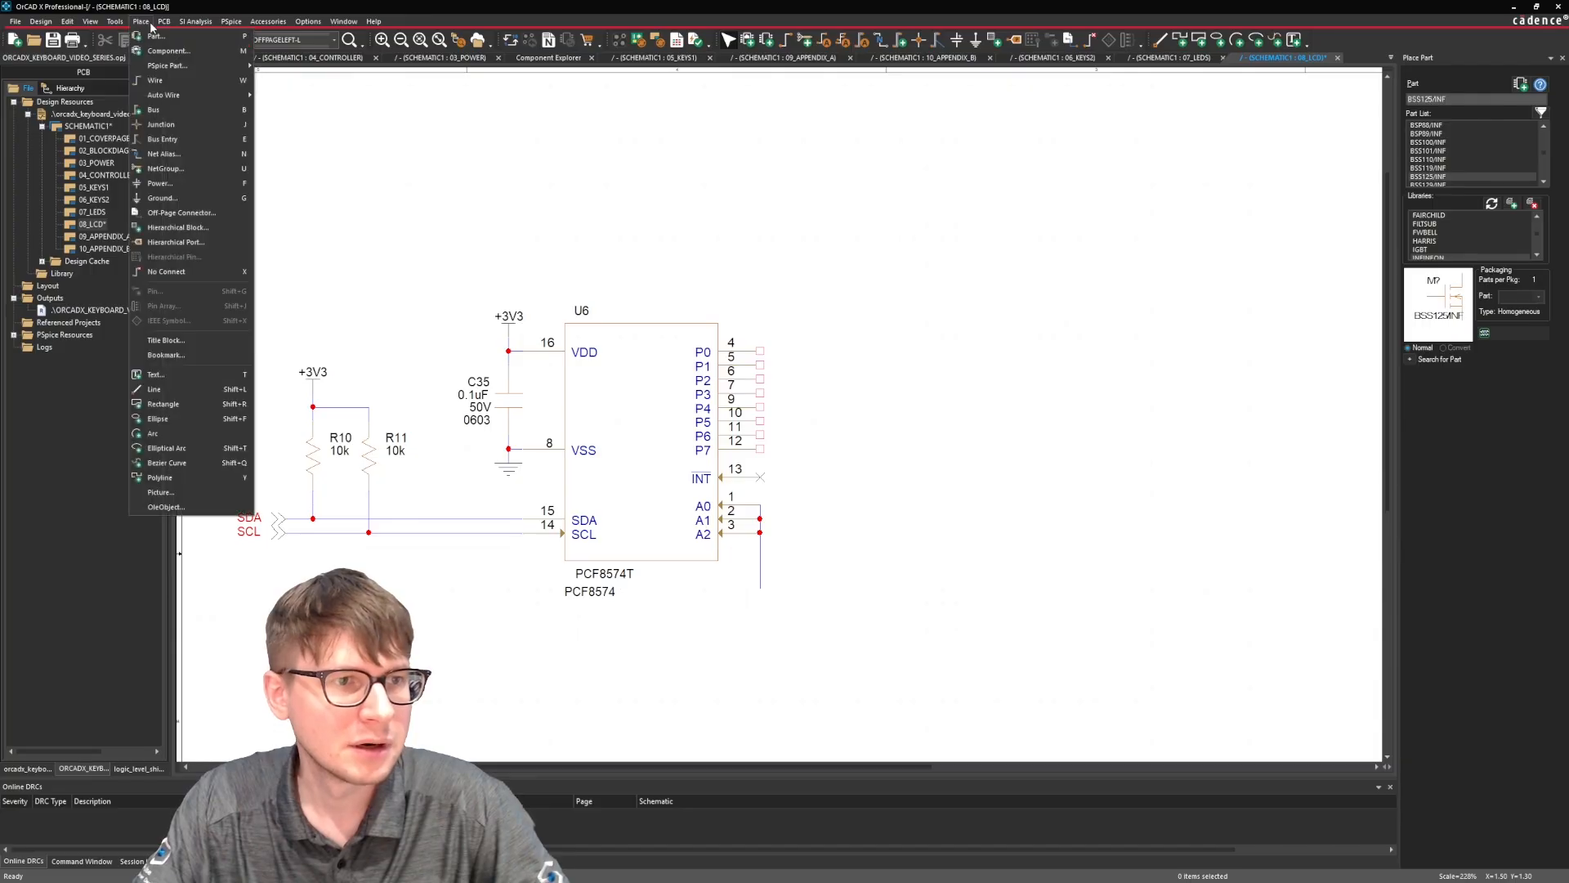
pyautogui.click(437, 220)
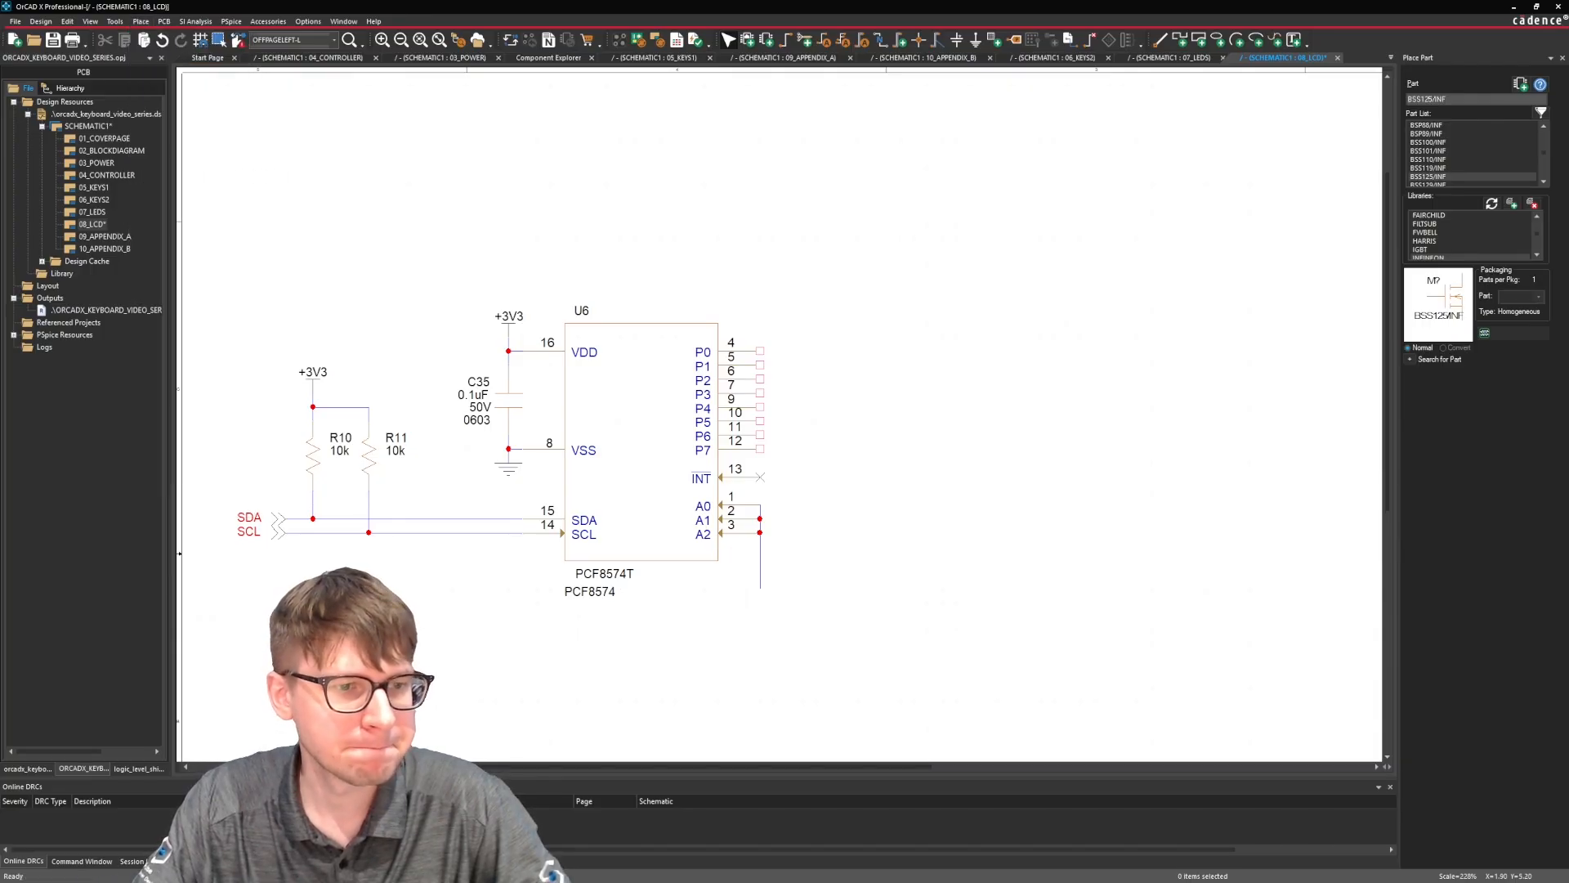
pyautogui.click(515, 476)
pyautogui.hotkey('ctrl', 'c')
pyautogui.hotkey('ctrl', 'v')
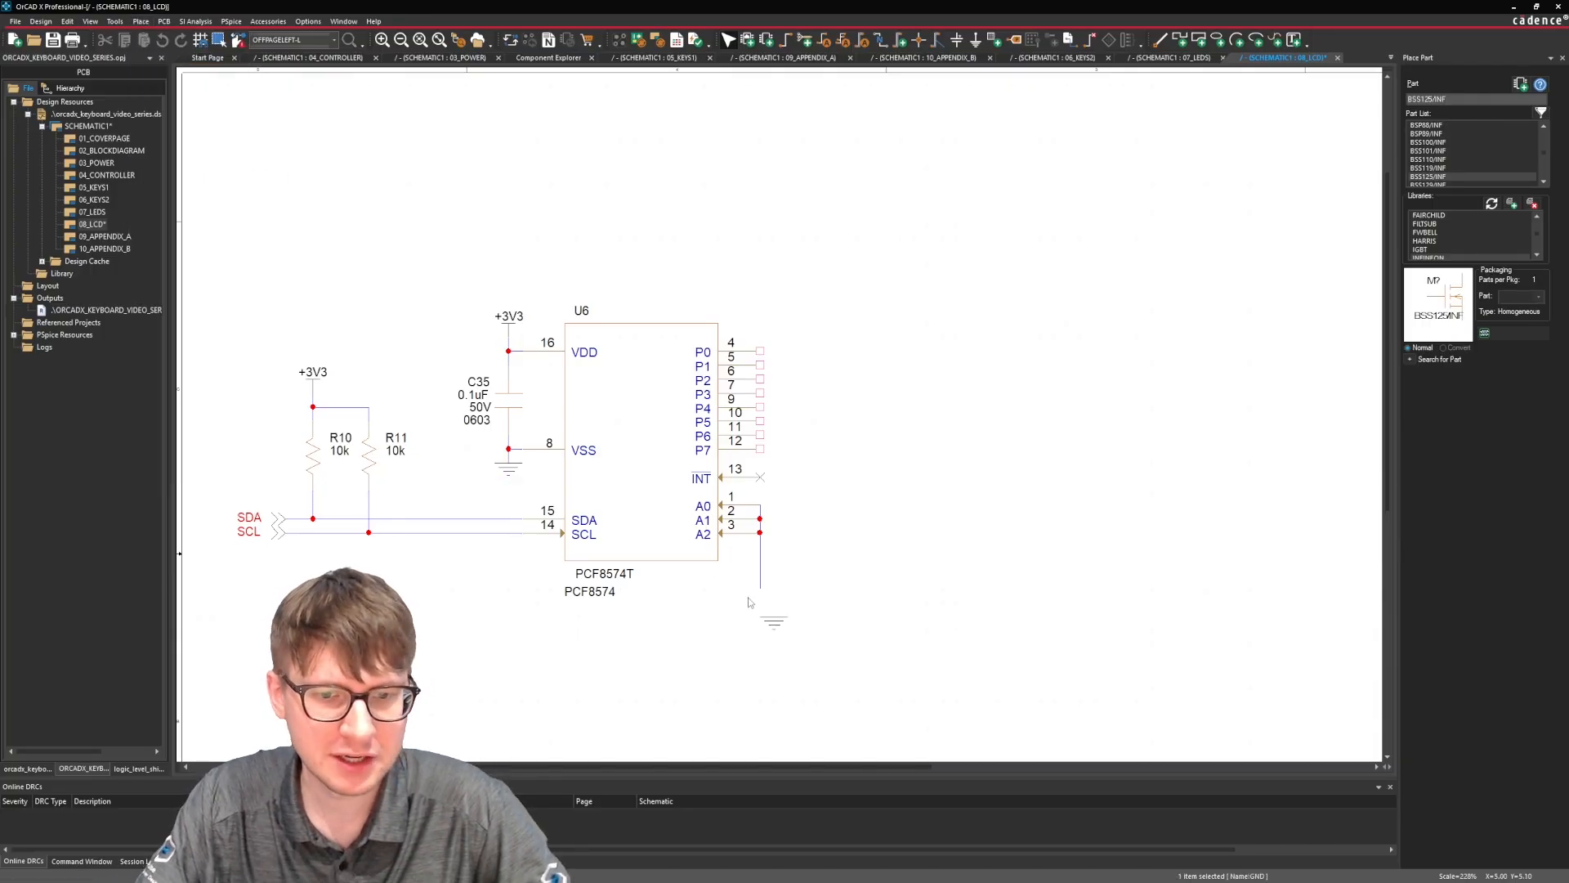
pyautogui.click(733, 581)
pyautogui.click(889, 553)
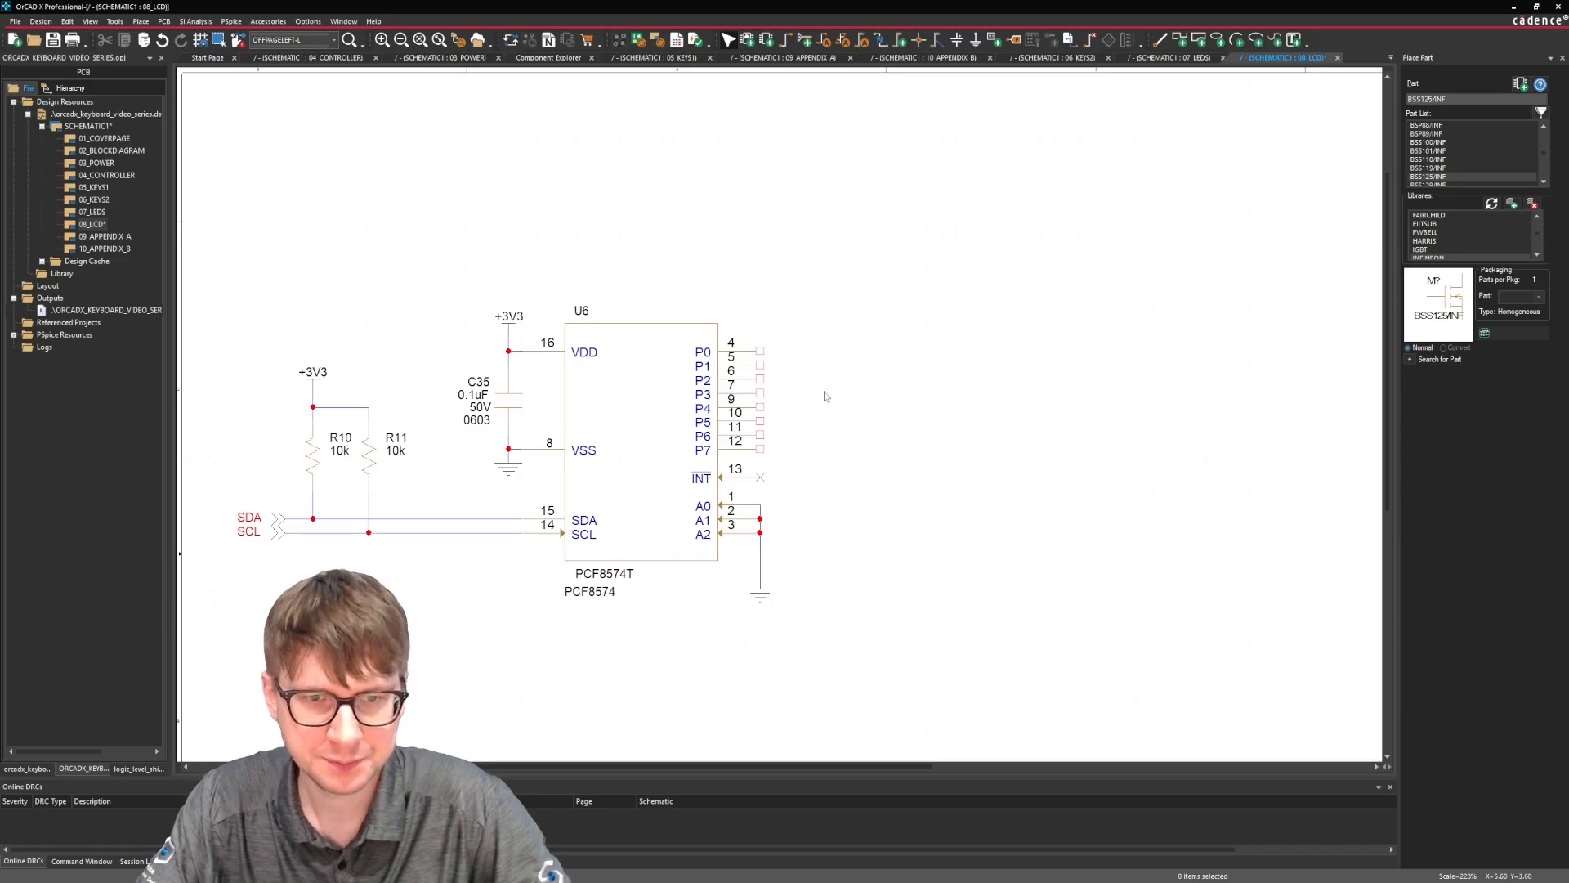
# Draw eight parallel horizontal wires of equal length outward from U6 pins P0 through P7.
pyautogui.press('w')
pyautogui.click(760, 351)
pyautogui.click(997, 350)
pyautogui.press('Escape')
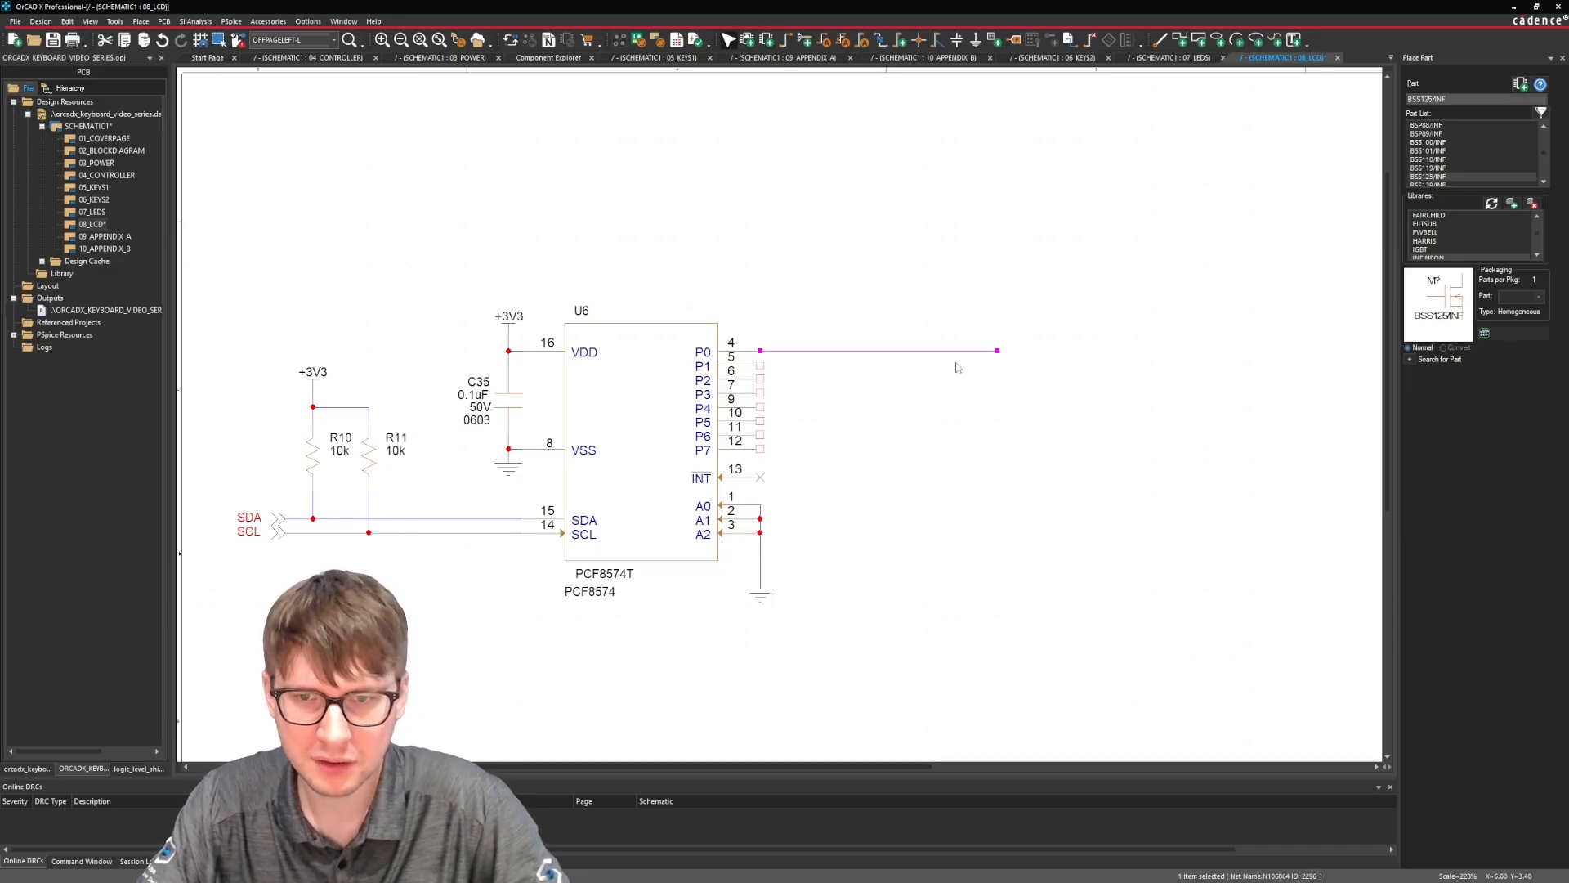
pyautogui.click(760, 366)
pyautogui.doubleClick(997, 365)
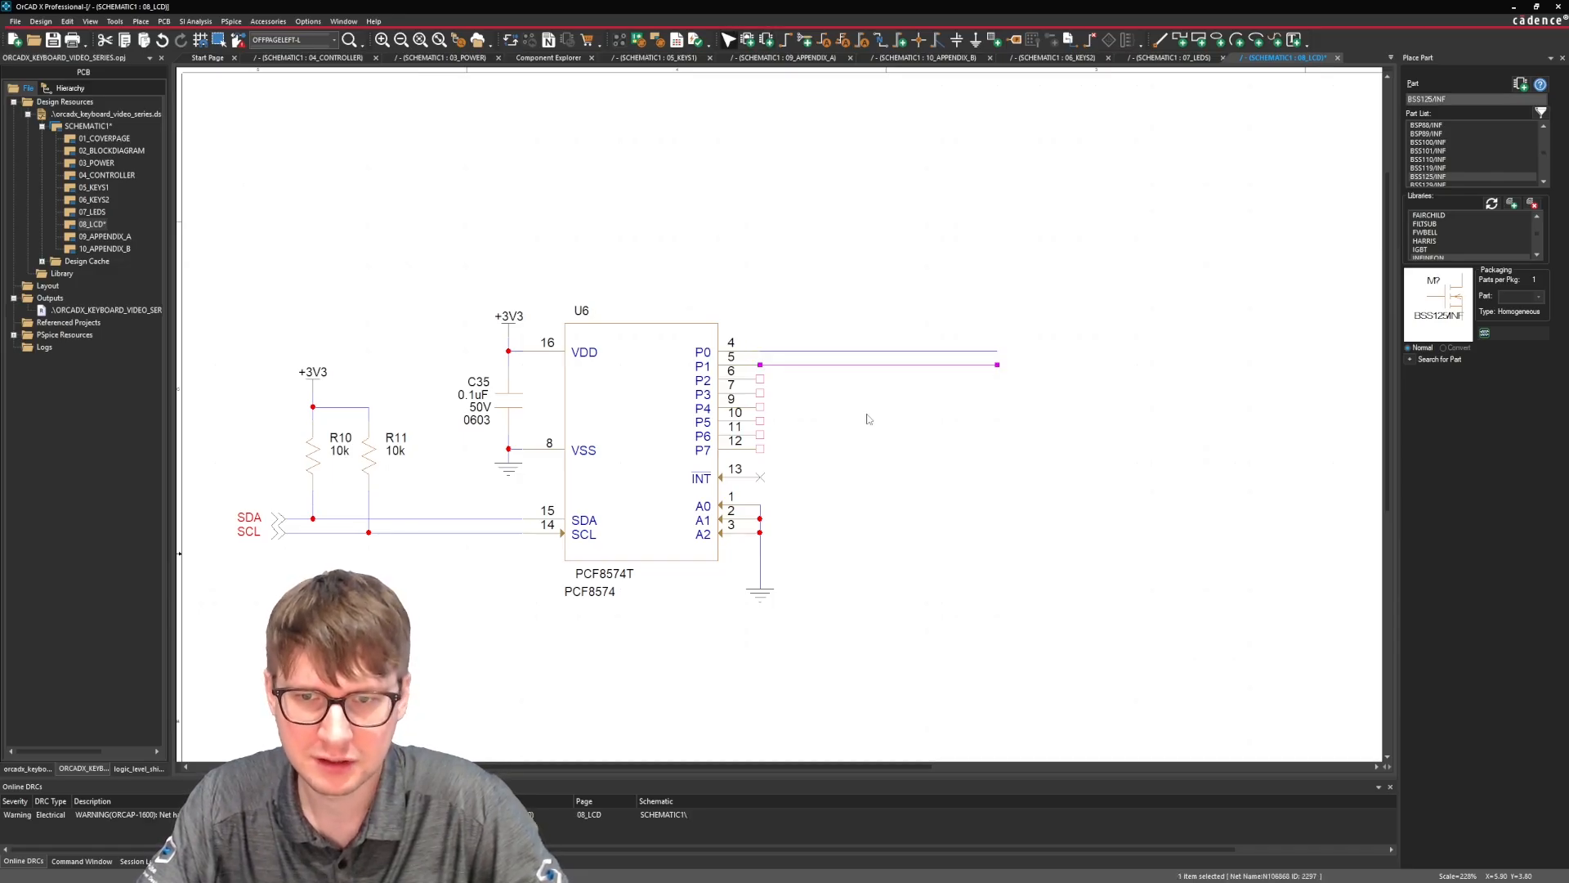
pyautogui.click(760, 378)
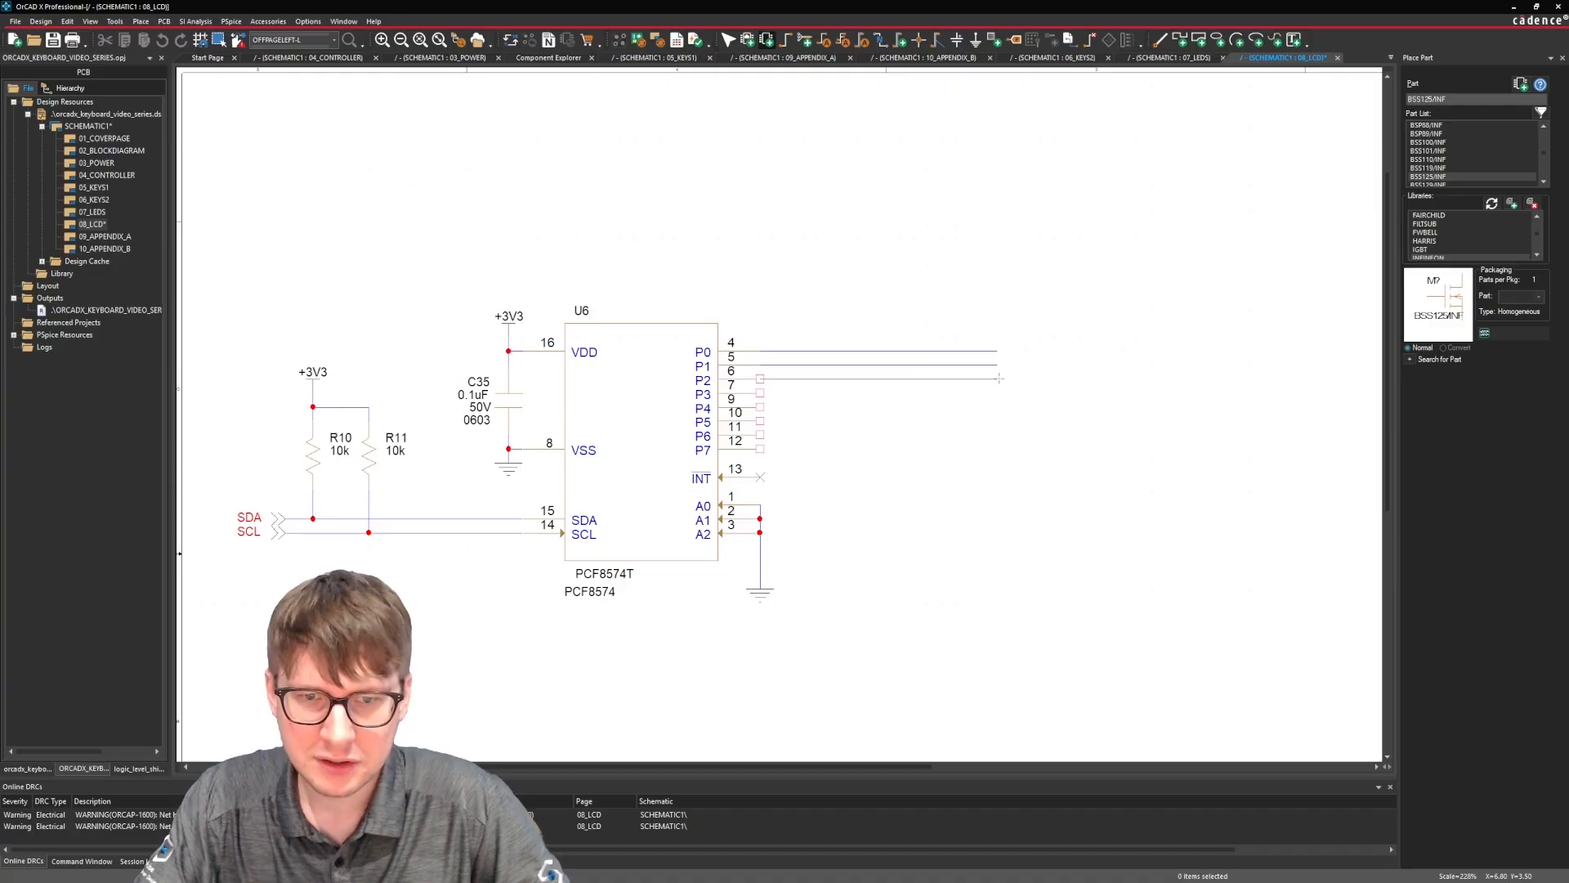
pyautogui.doubleClick(997, 379)
pyautogui.click(760, 392)
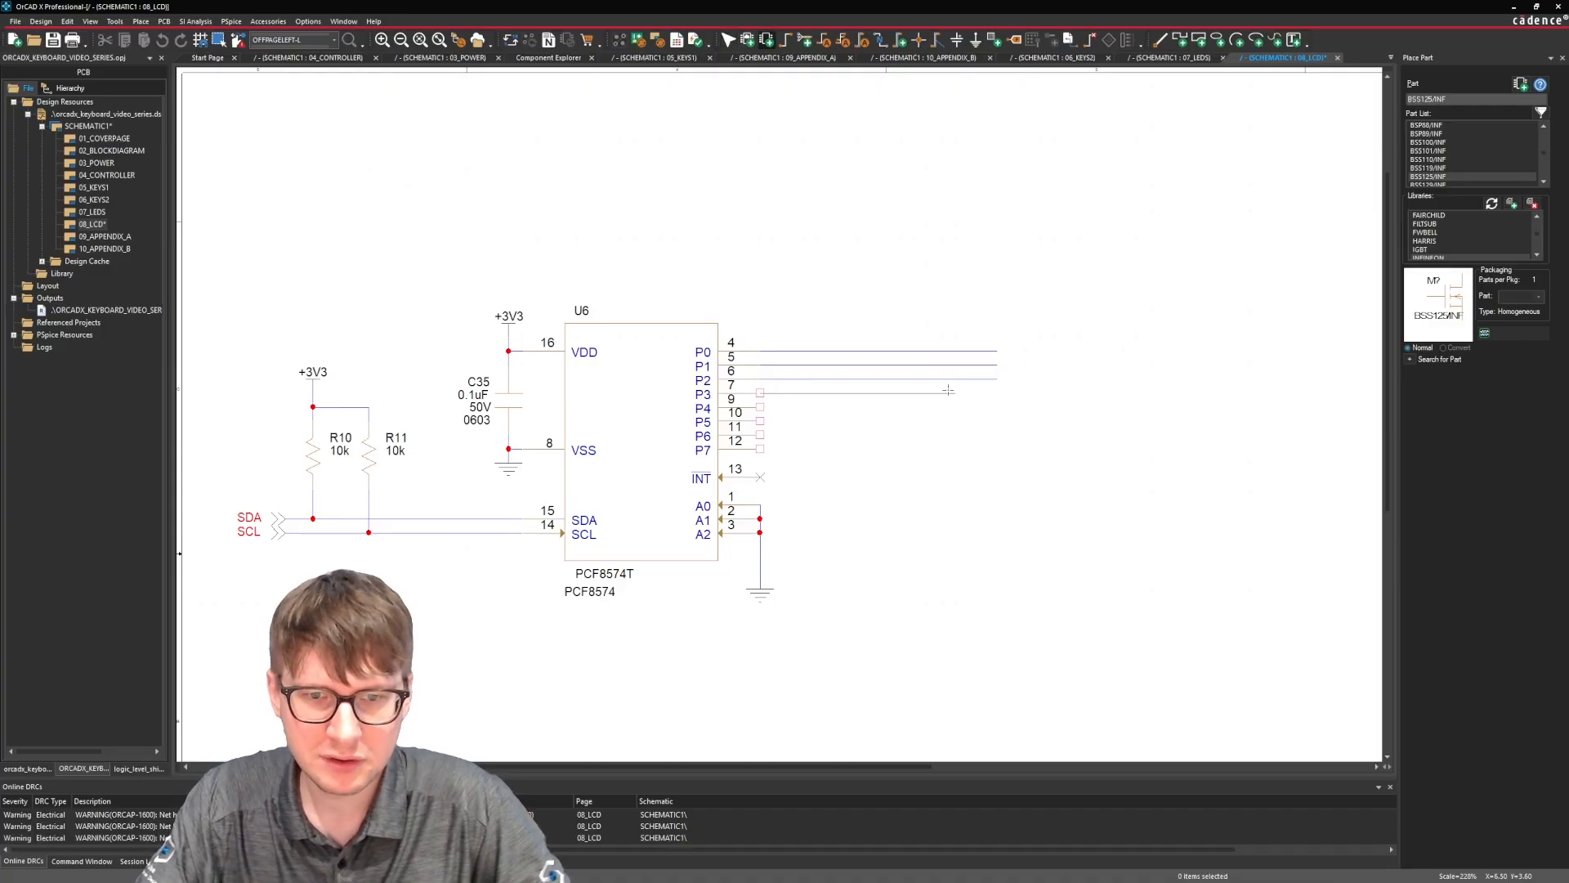
pyautogui.doubleClick(995, 393)
pyautogui.click(760, 406)
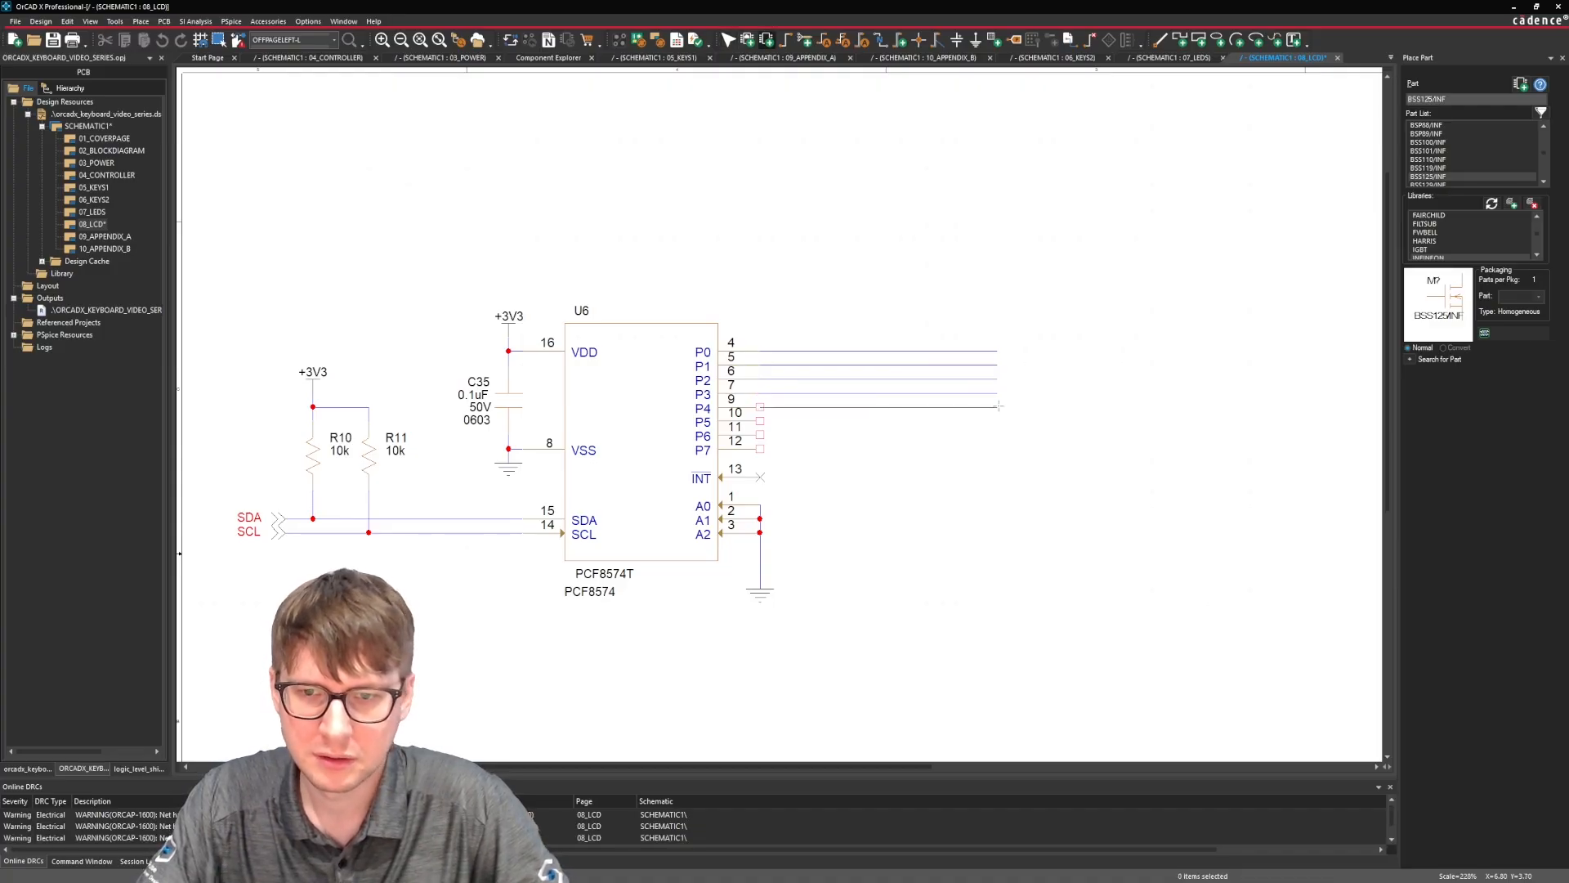
pyautogui.doubleClick(997, 406)
pyautogui.click(760, 420)
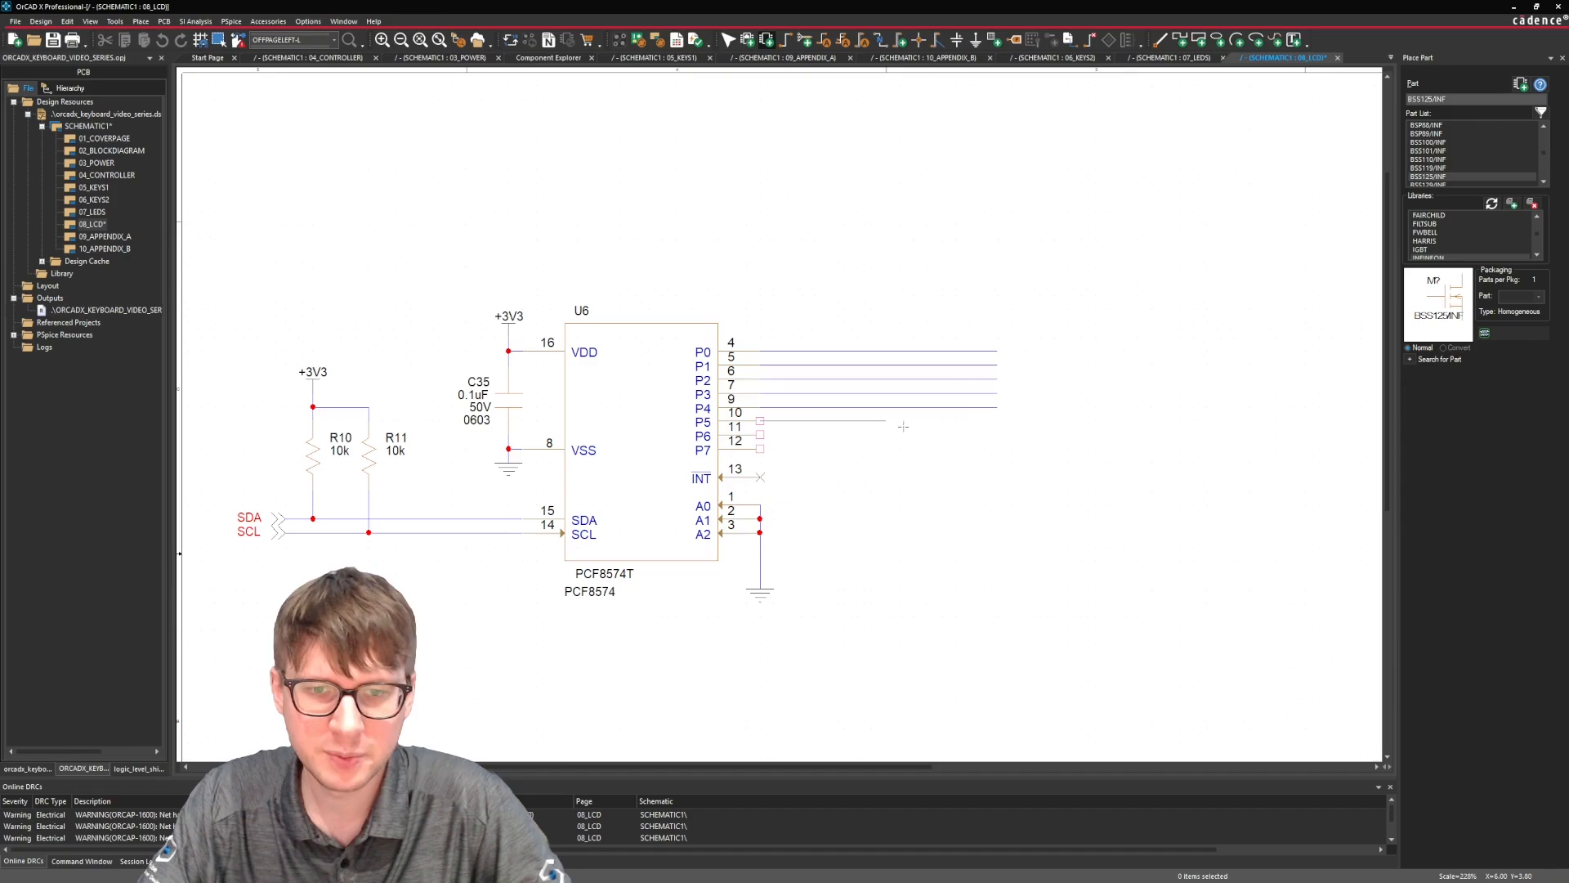
pyautogui.doubleClick(996, 419)
pyautogui.click(760, 438)
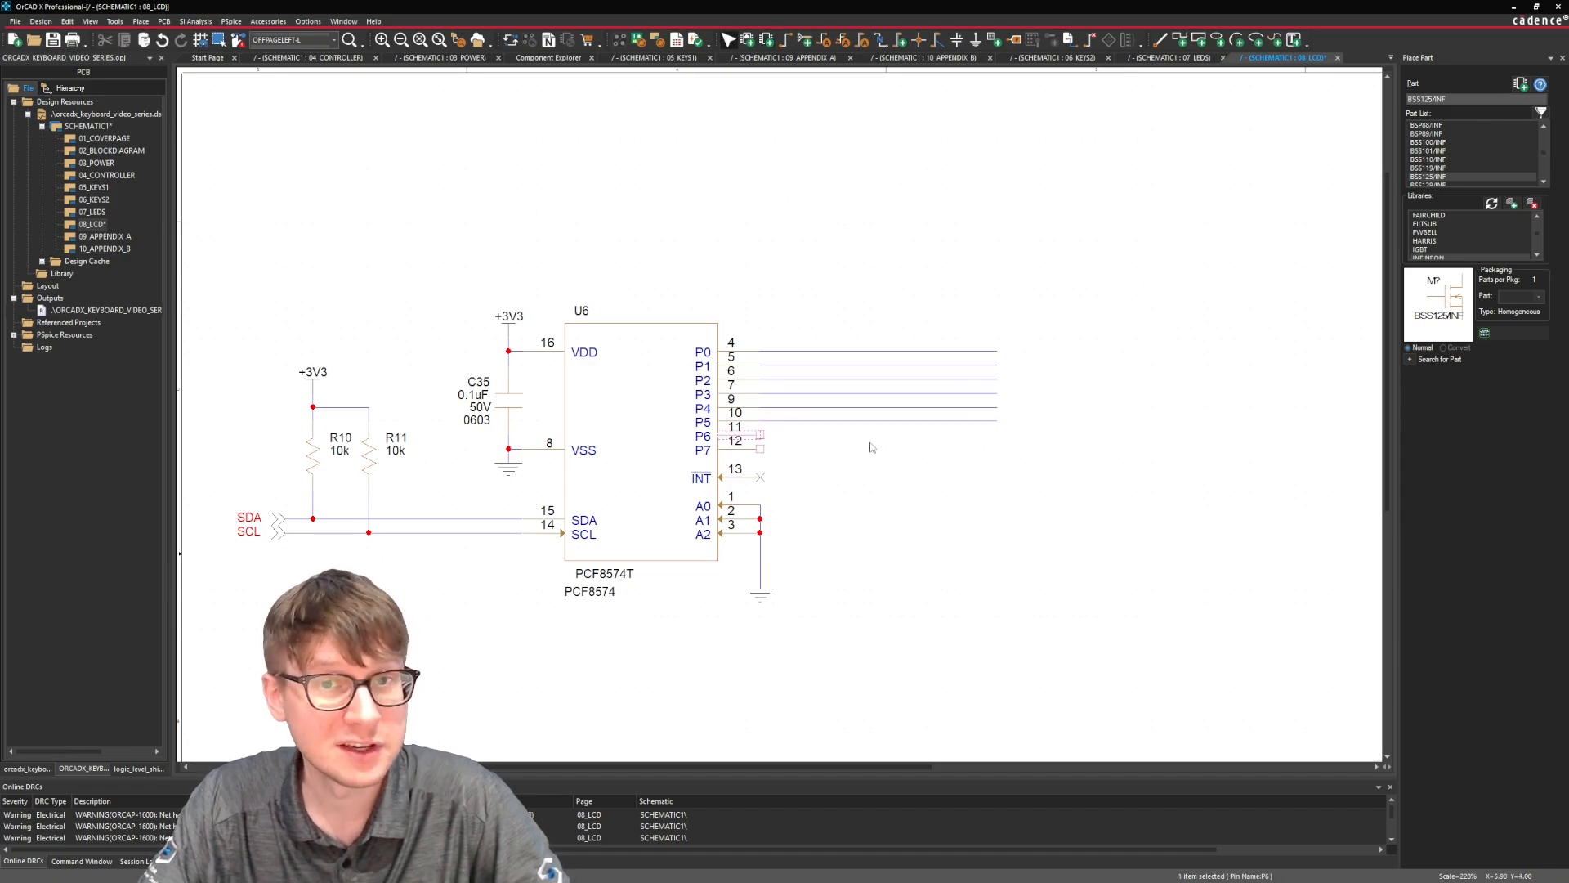
pyautogui.press('w')
pyautogui.click(760, 434)
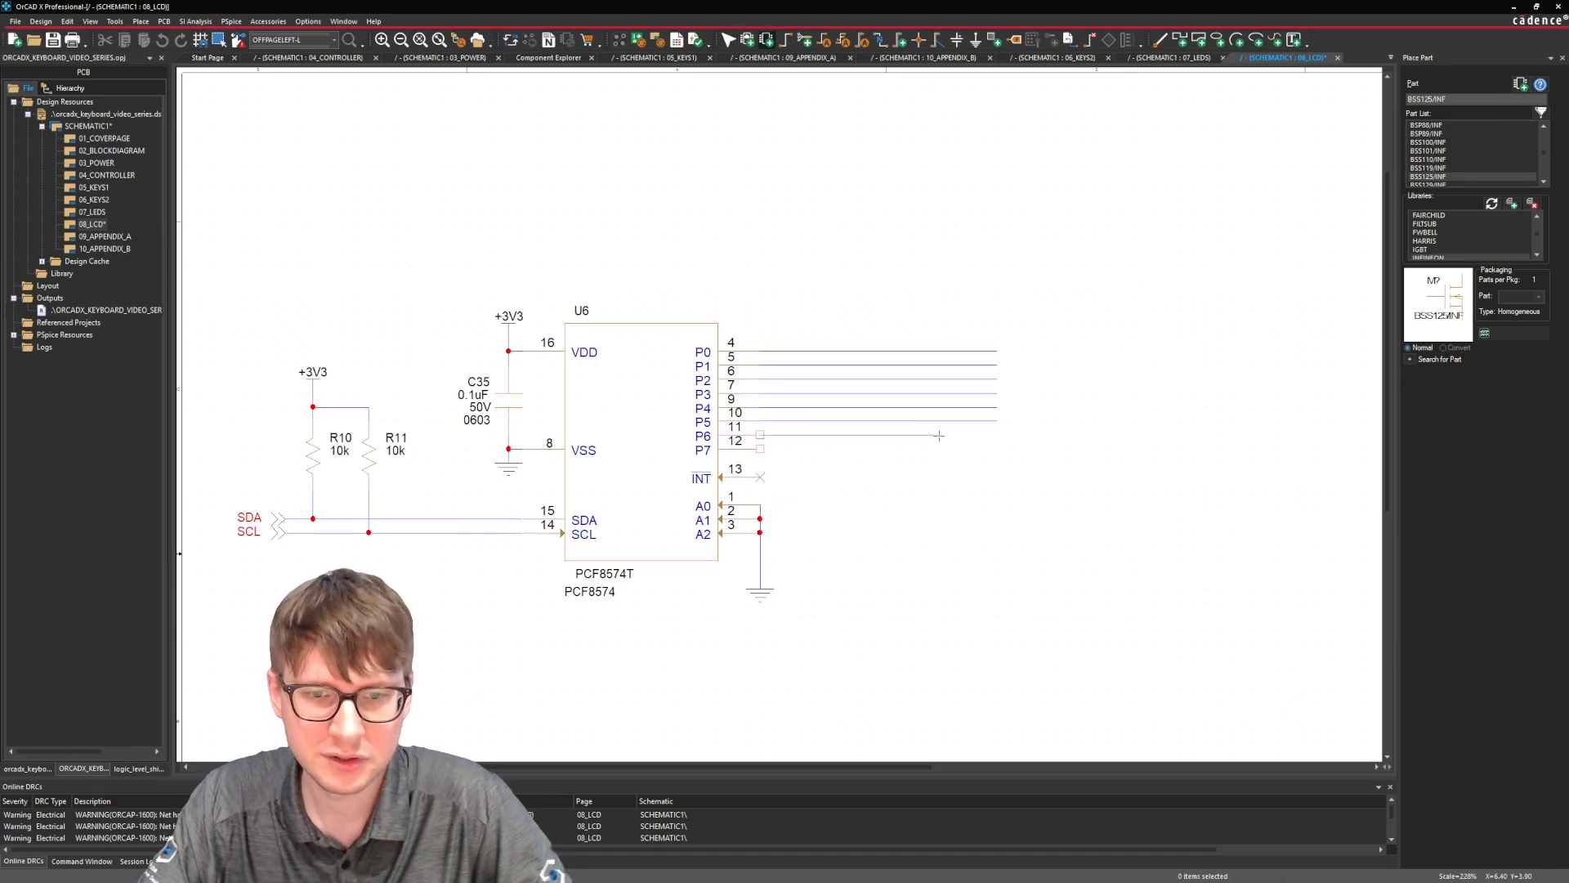
pyautogui.doubleClick(996, 434)
pyautogui.click(760, 447)
pyautogui.doubleClick(997, 447)
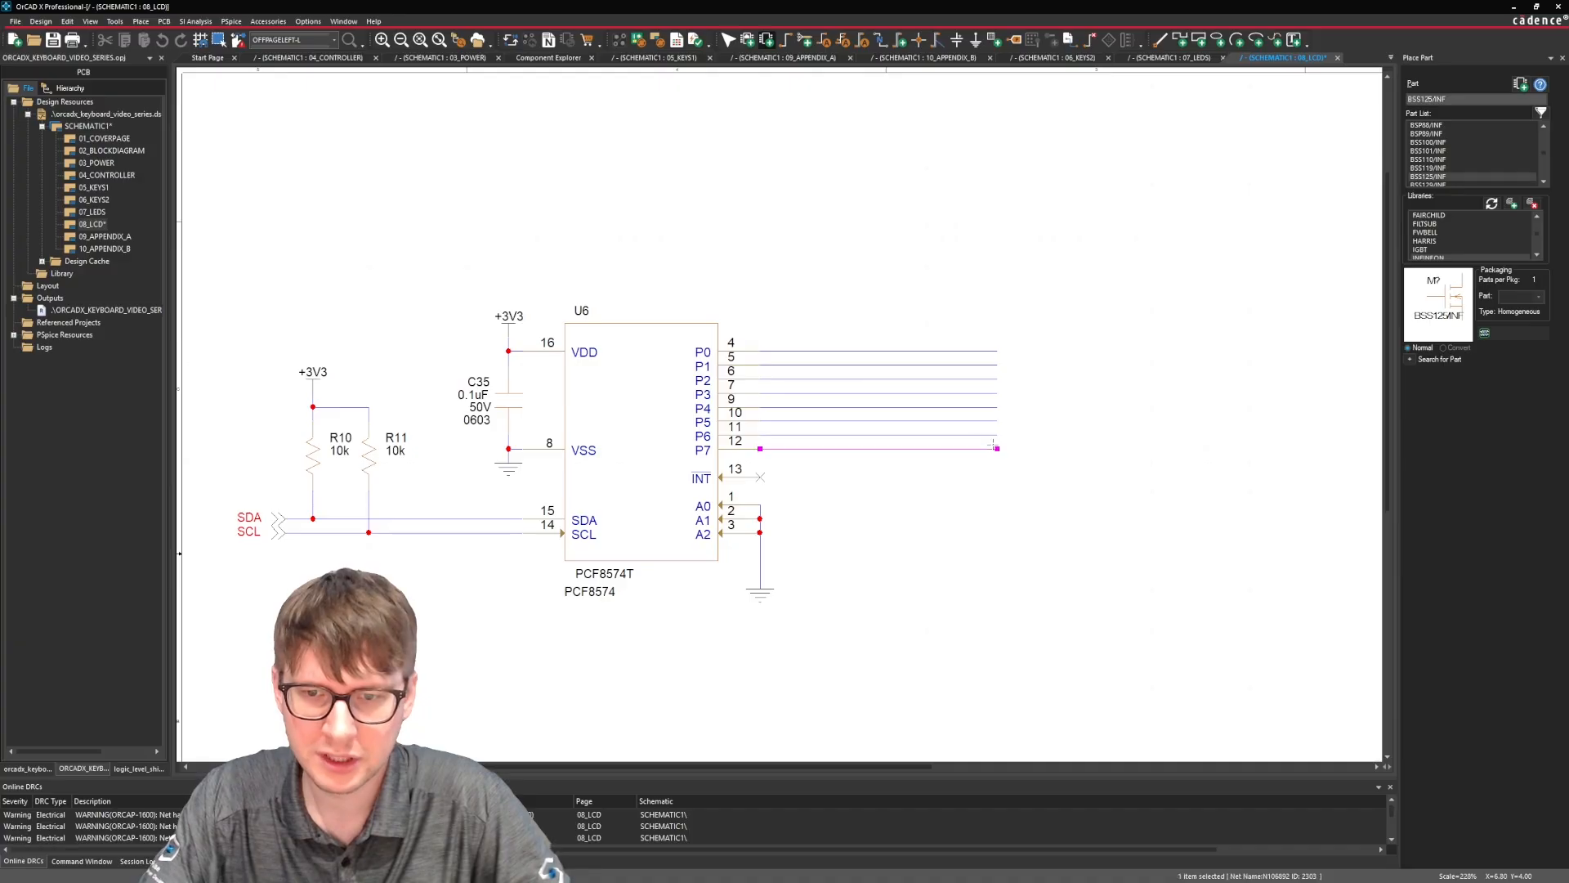
pyautogui.press('Escape')
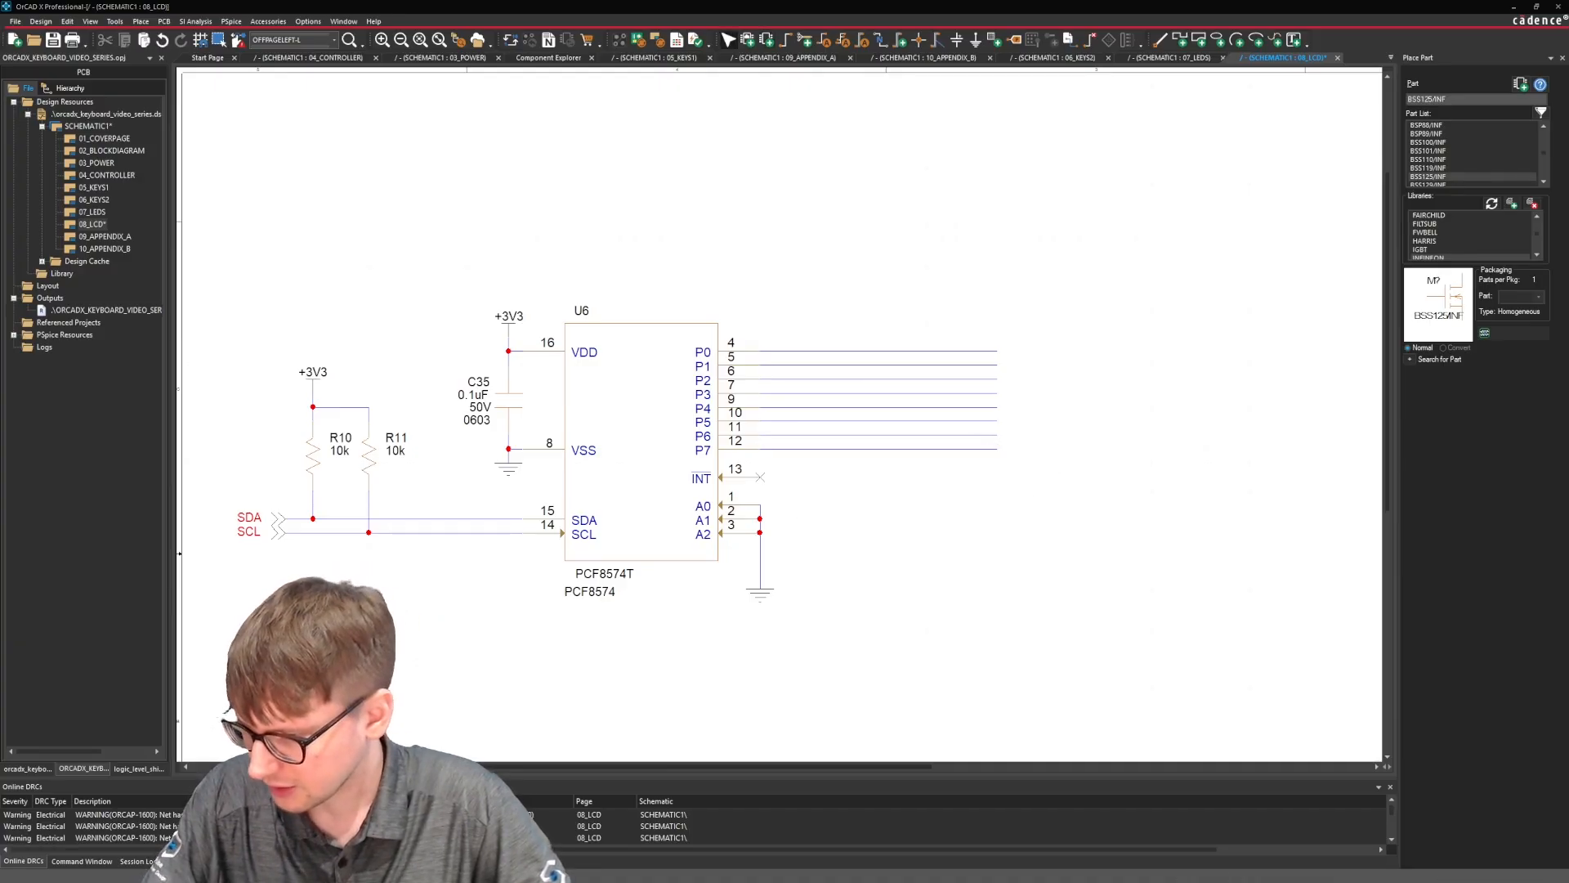
# Switch to the PCF8574 datasheet in the browser and look through the block diagram, waveforms, pin functions and simplified schematic for device address information.
pyautogui.hotkey('alt', 'Tab')
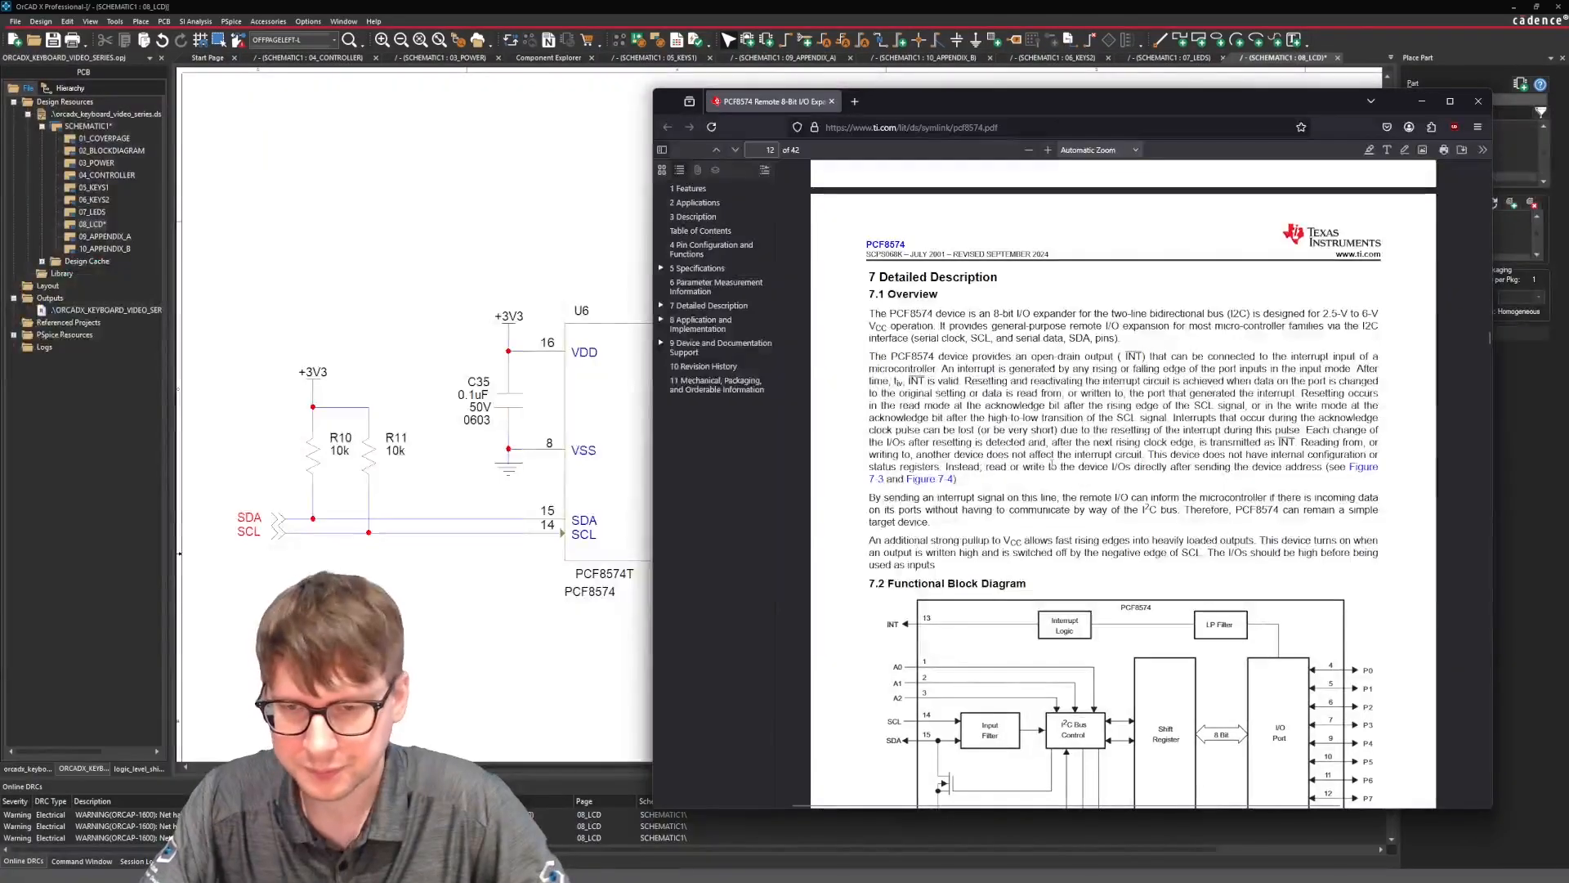
pyautogui.scroll(-1, 1073, 451)
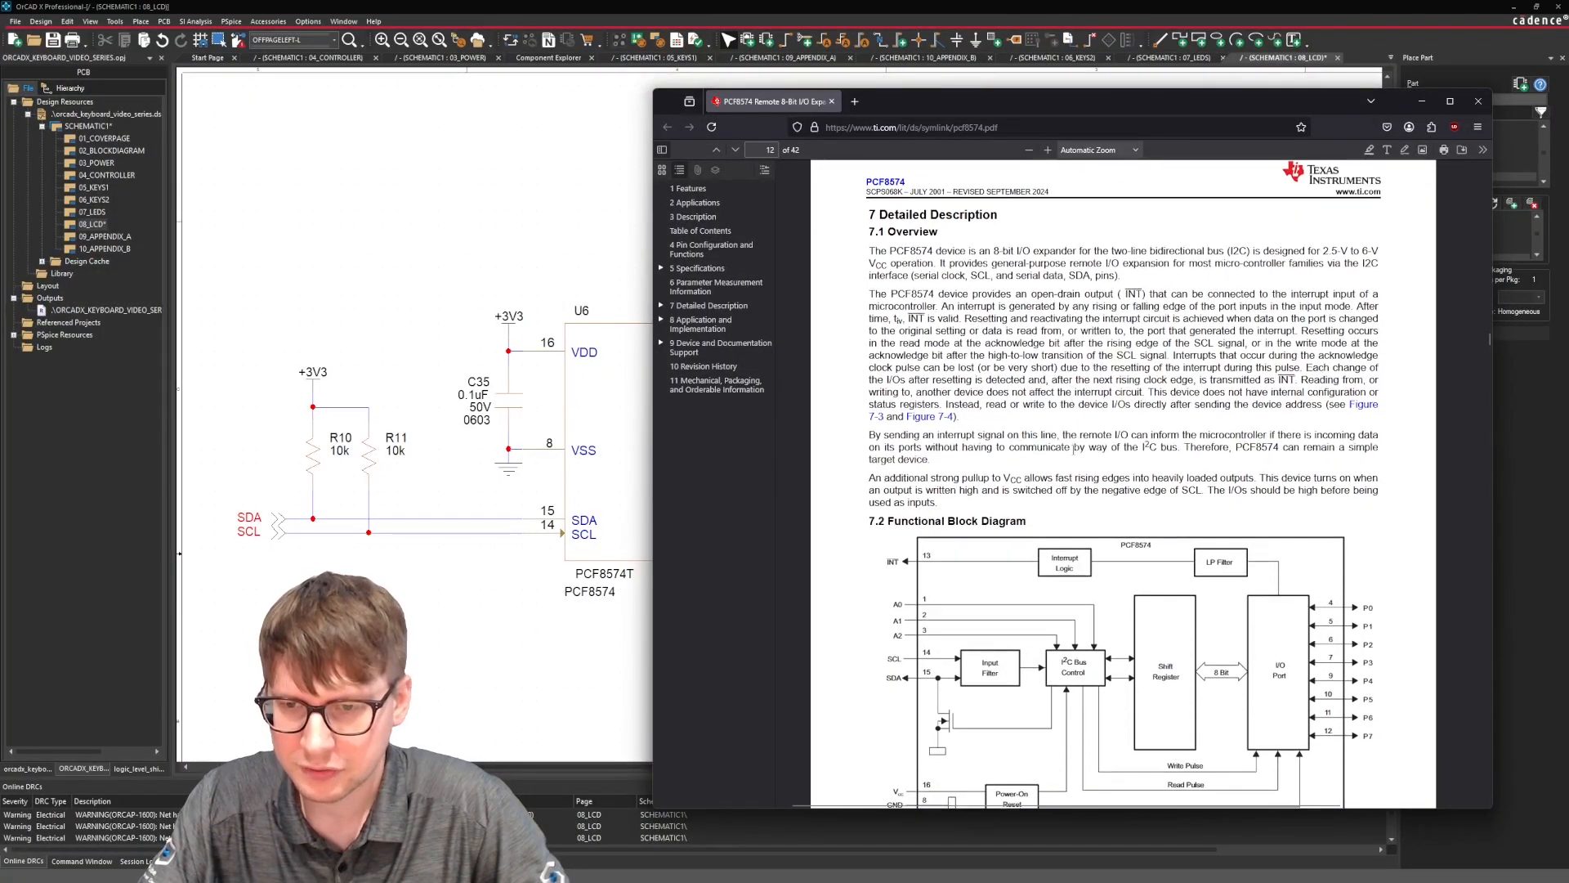
pyautogui.scroll(-1, 1073, 449)
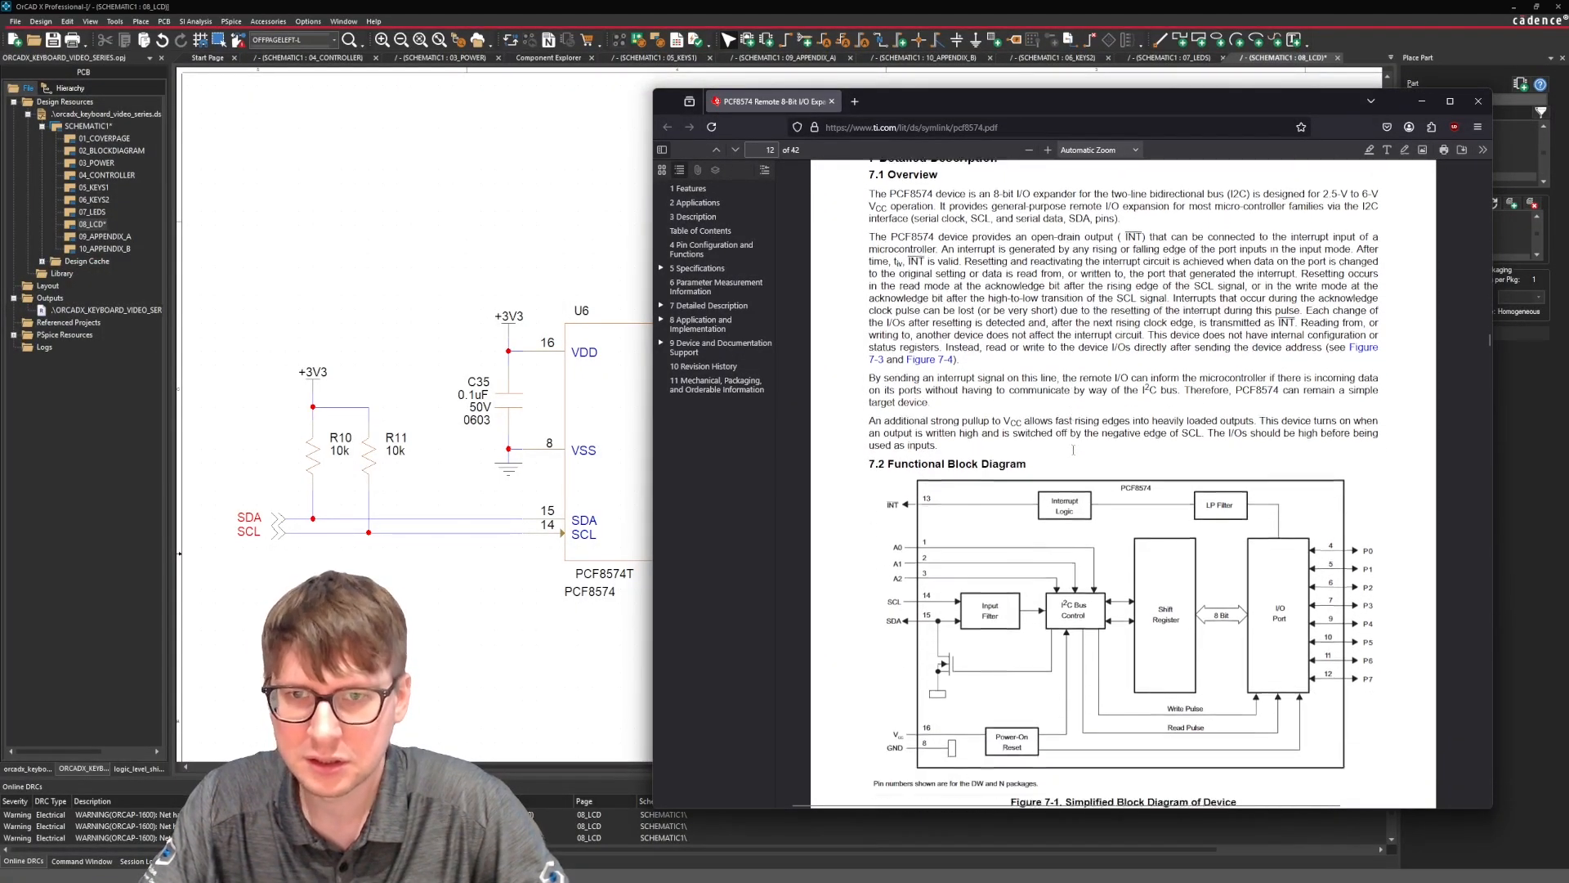
pyautogui.scroll(18, 1073, 450)
pyautogui.scroll(20, 1072, 450)
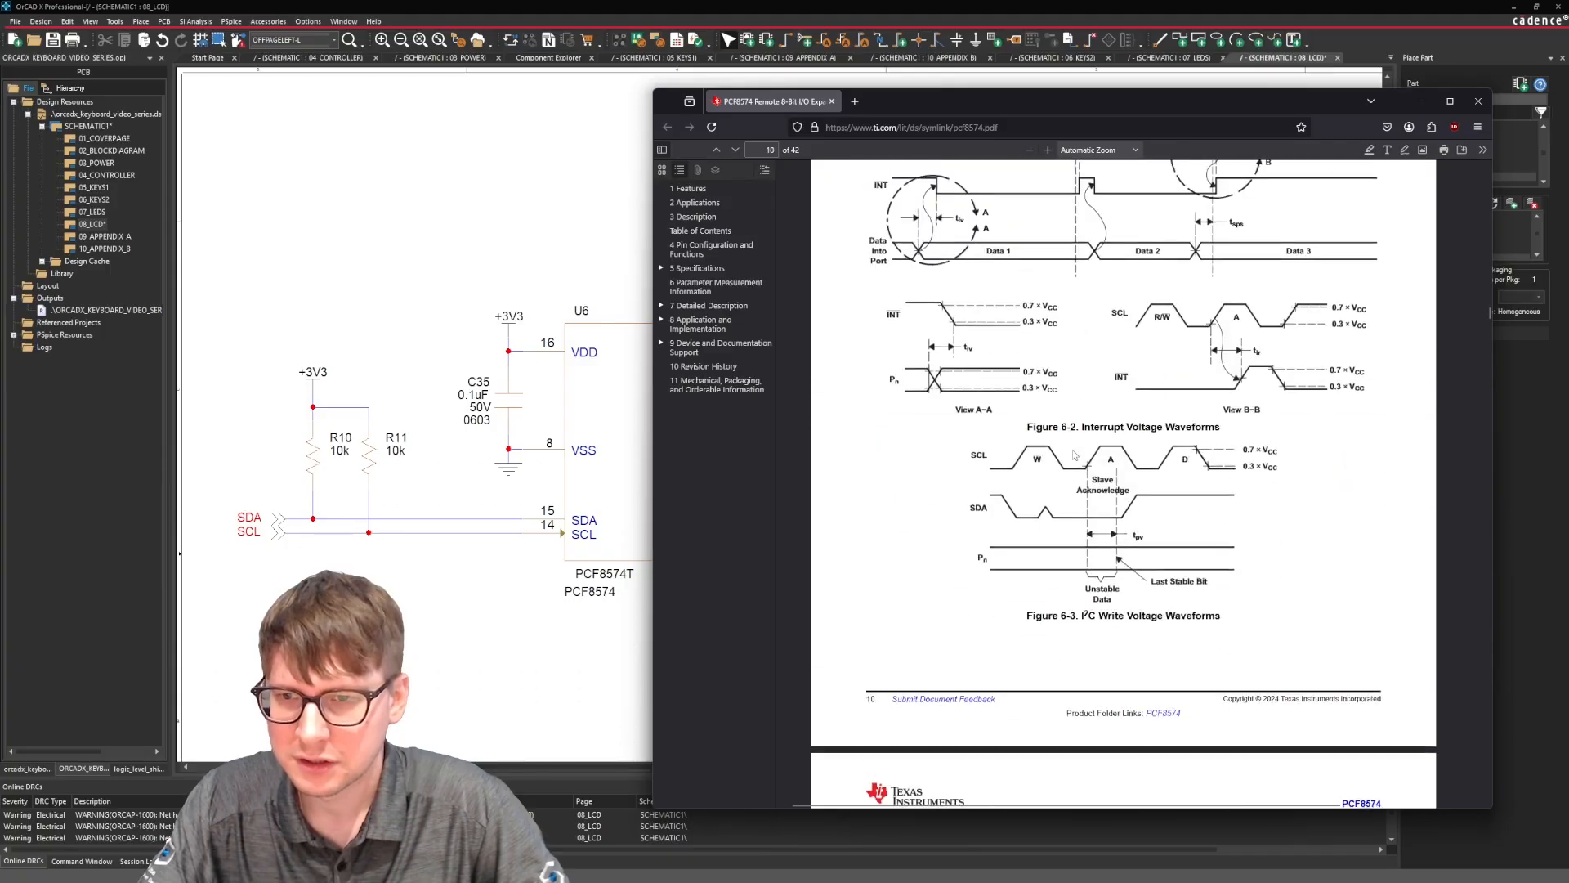
pyautogui.scroll(20, 1073, 449)
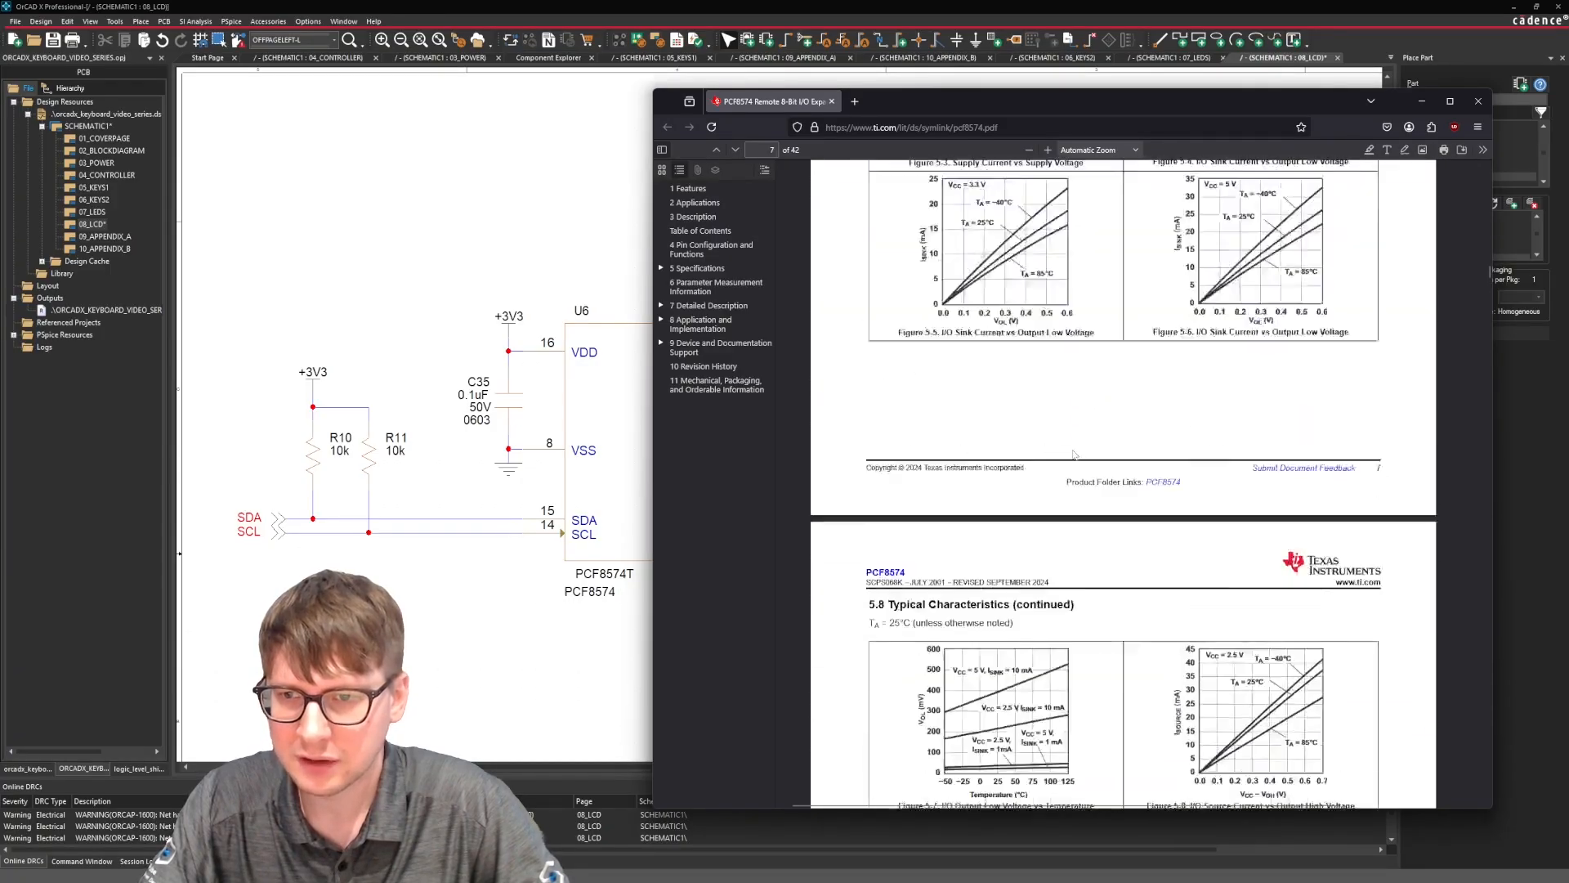
pyautogui.scroll(15, 1072, 450)
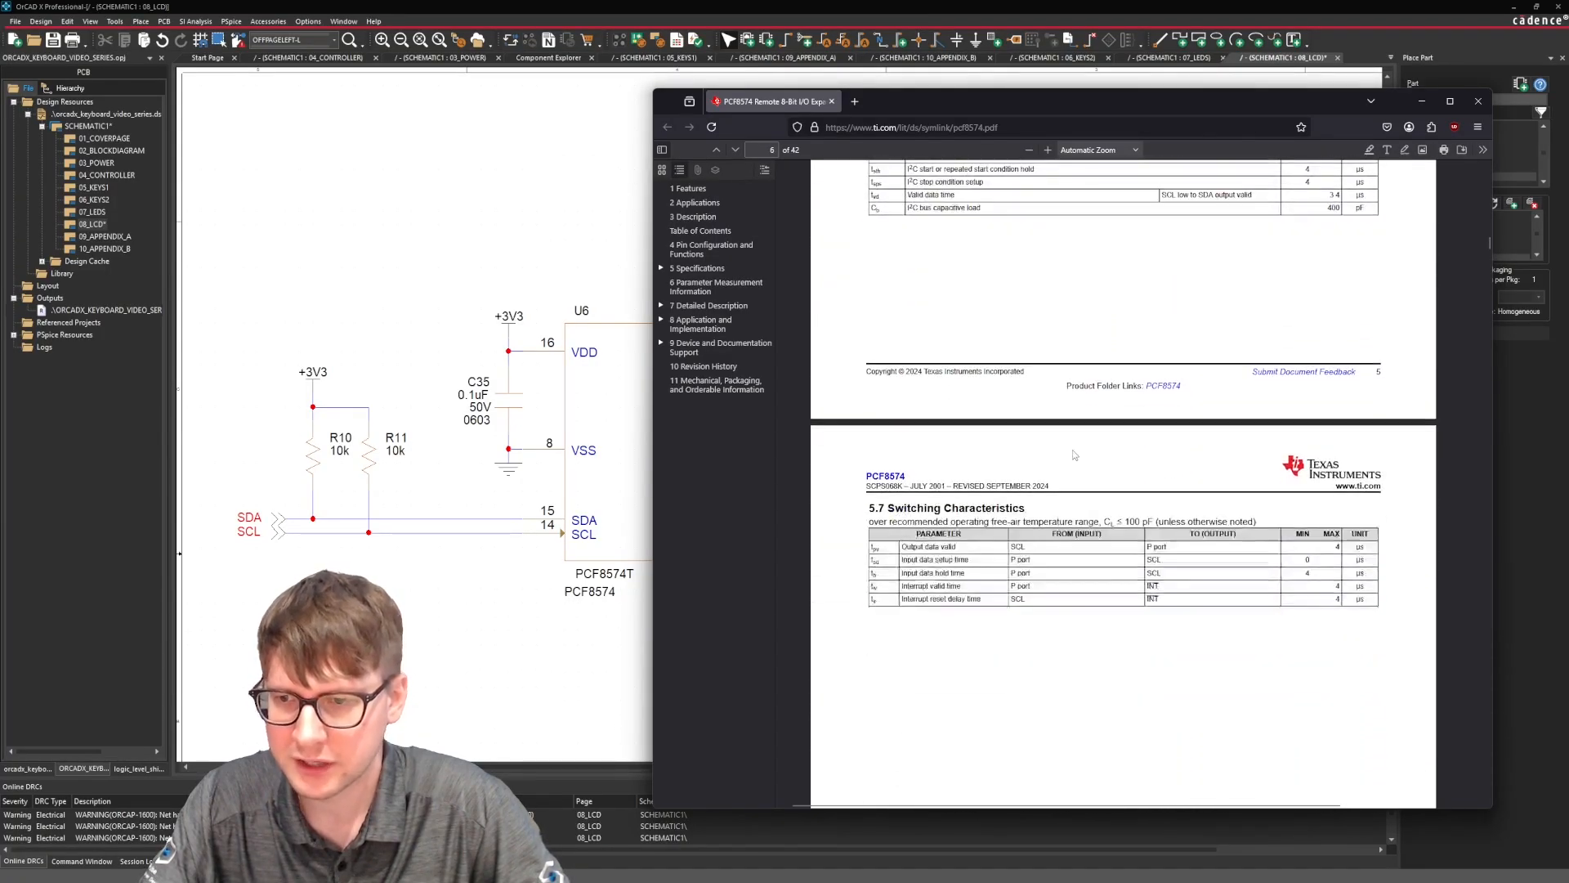
pyautogui.scroll(15, 1092, 414)
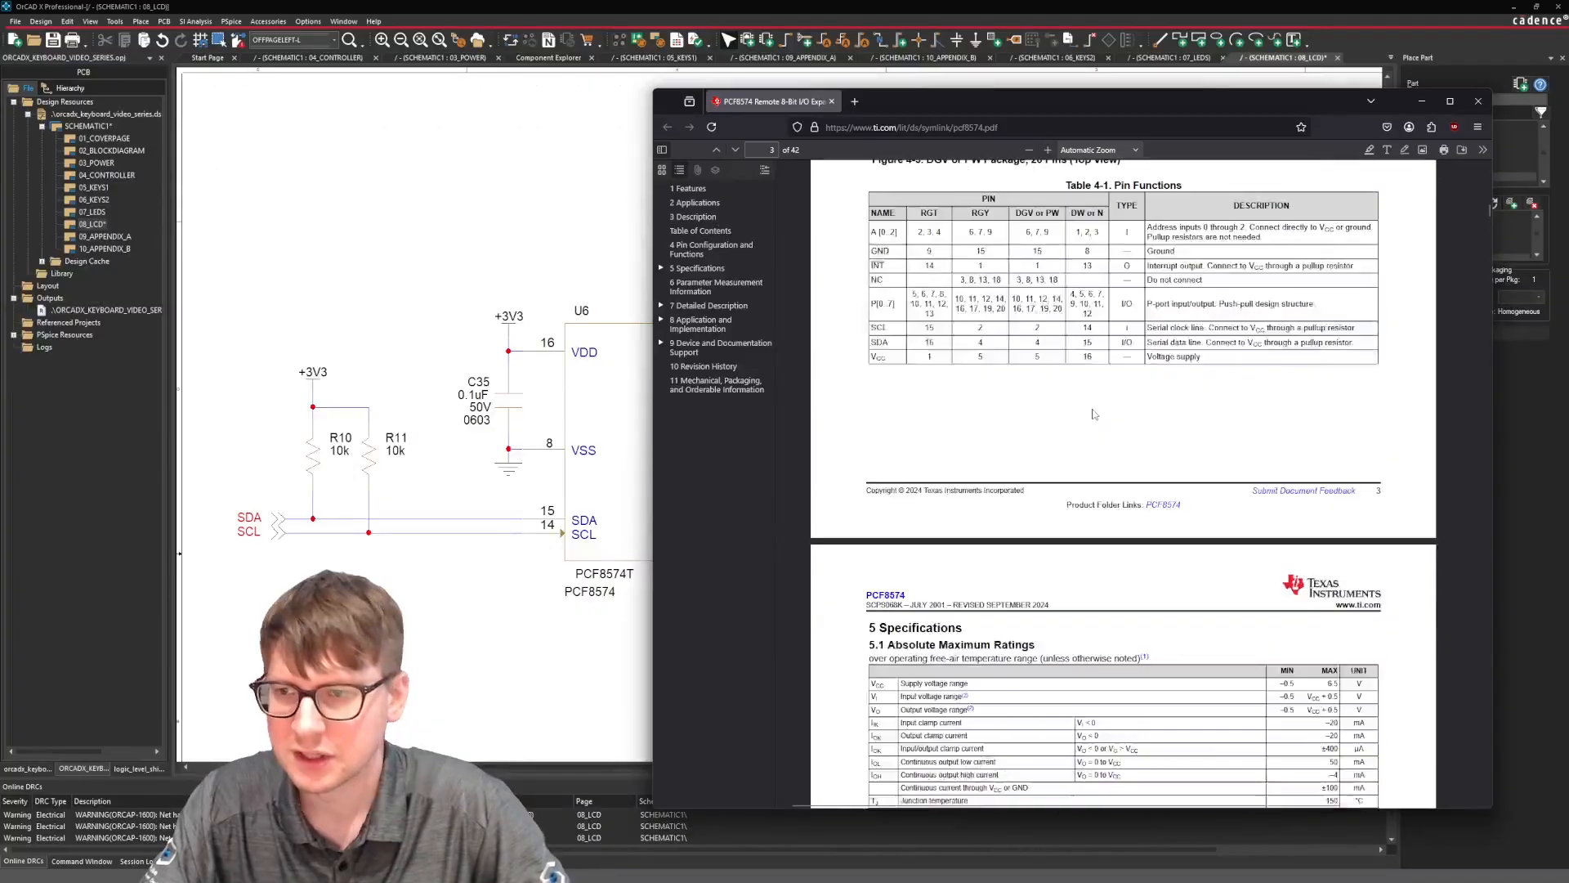
pyautogui.scroll(10, 1092, 414)
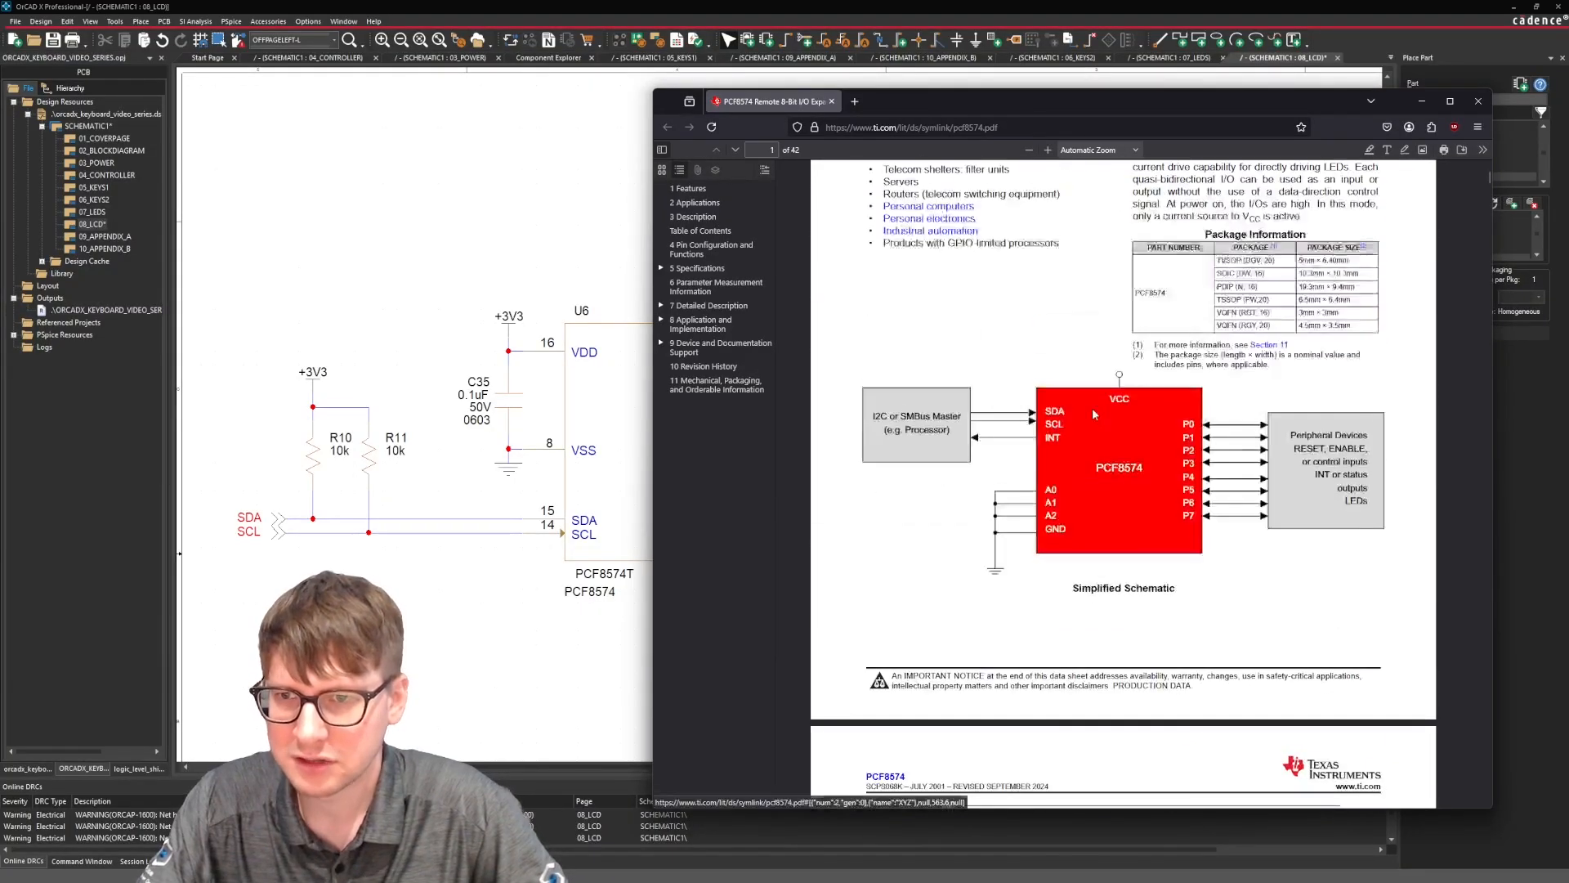
# Search the datasheet for "address" and examine the slave address bits in the interrupt voltage waveforms figure.
pyautogui.hotkey('ctrl', 'f')
pyautogui.write('addres')
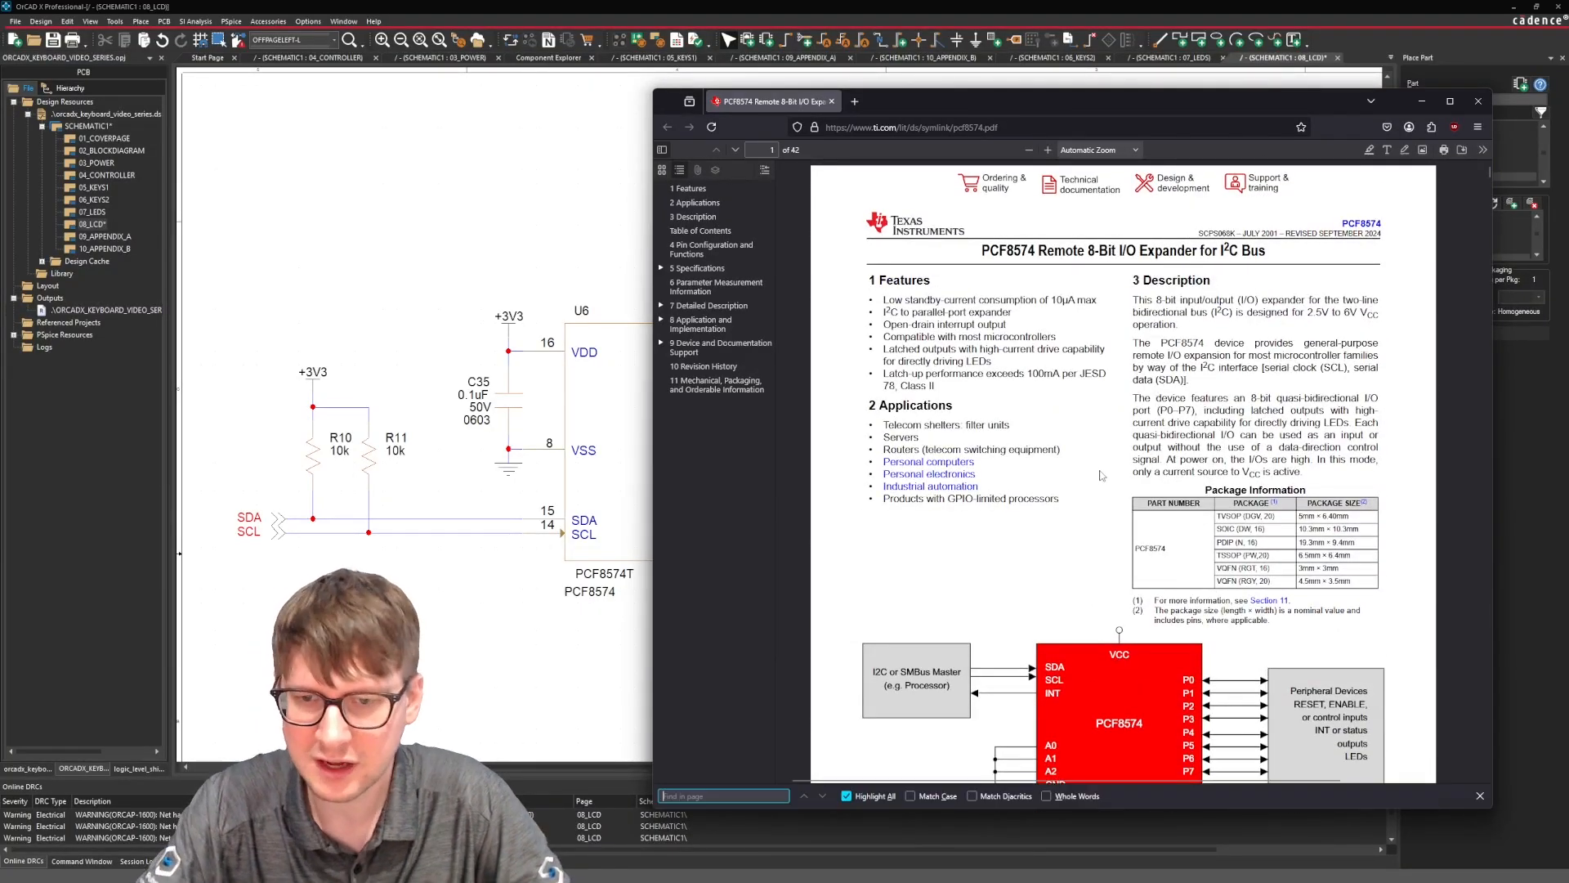
pyautogui.write('s')
pyautogui.press('Return')
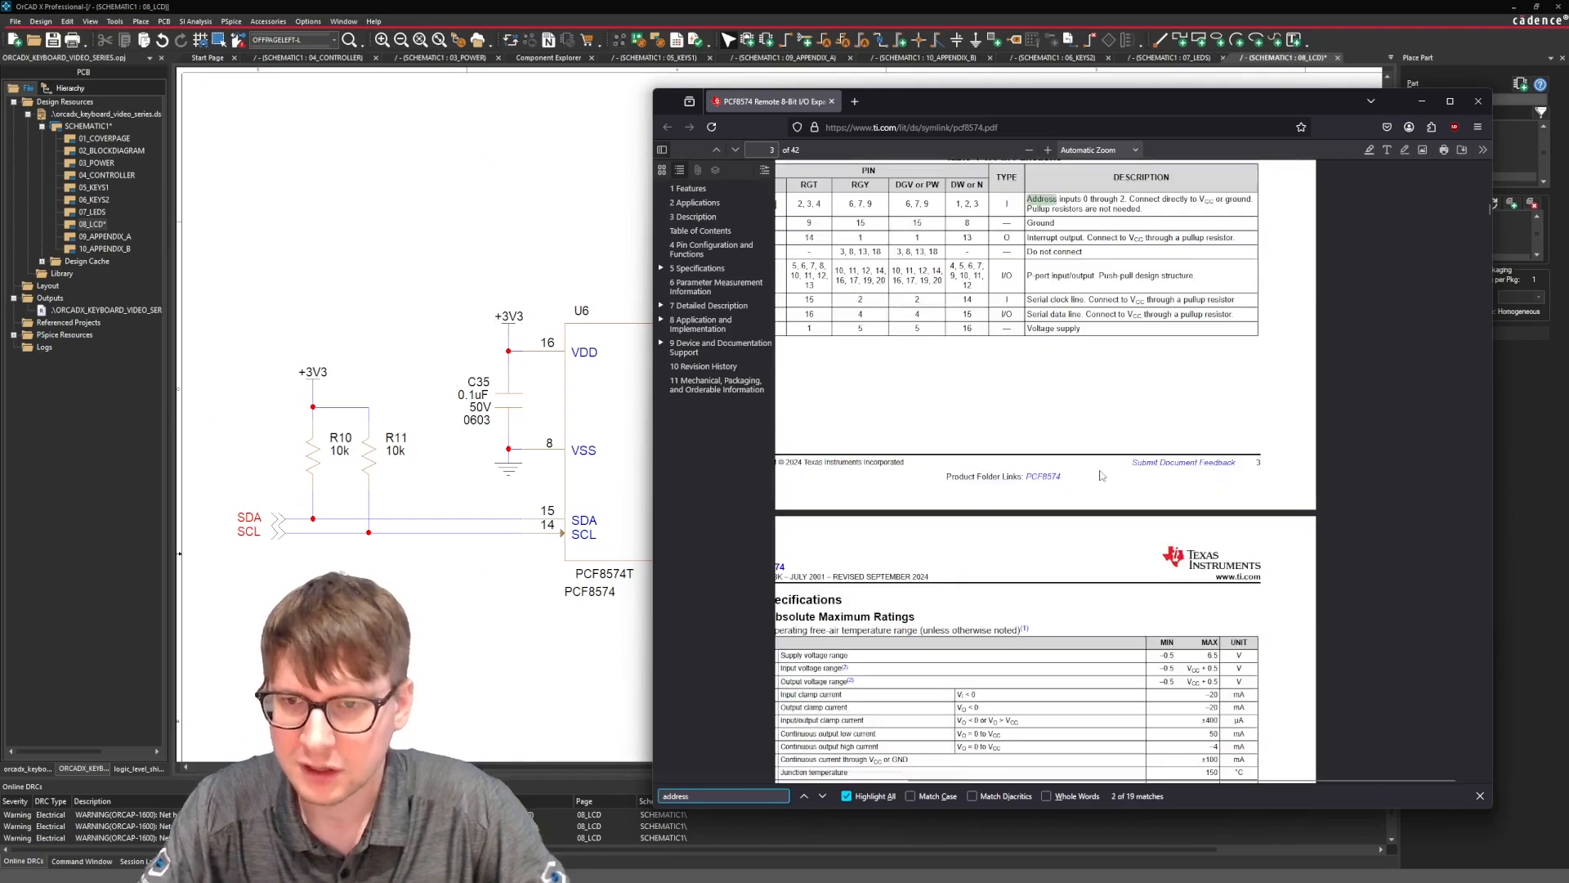
pyautogui.click(805, 796)
pyautogui.click(822, 795)
pyautogui.click(822, 795)
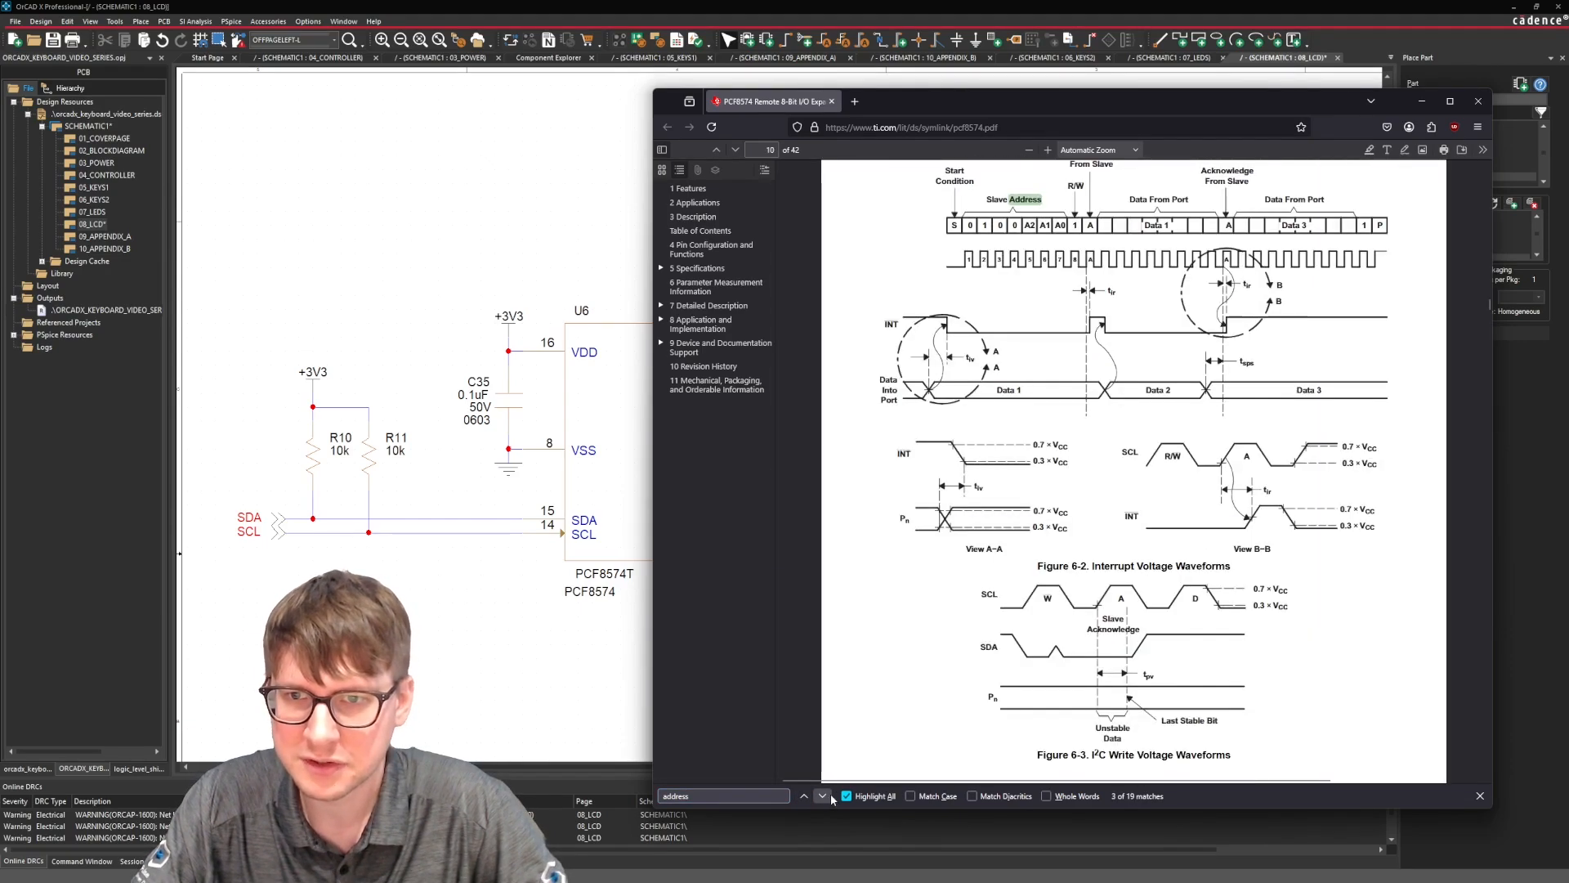
pyautogui.scroll(3, 970, 350)
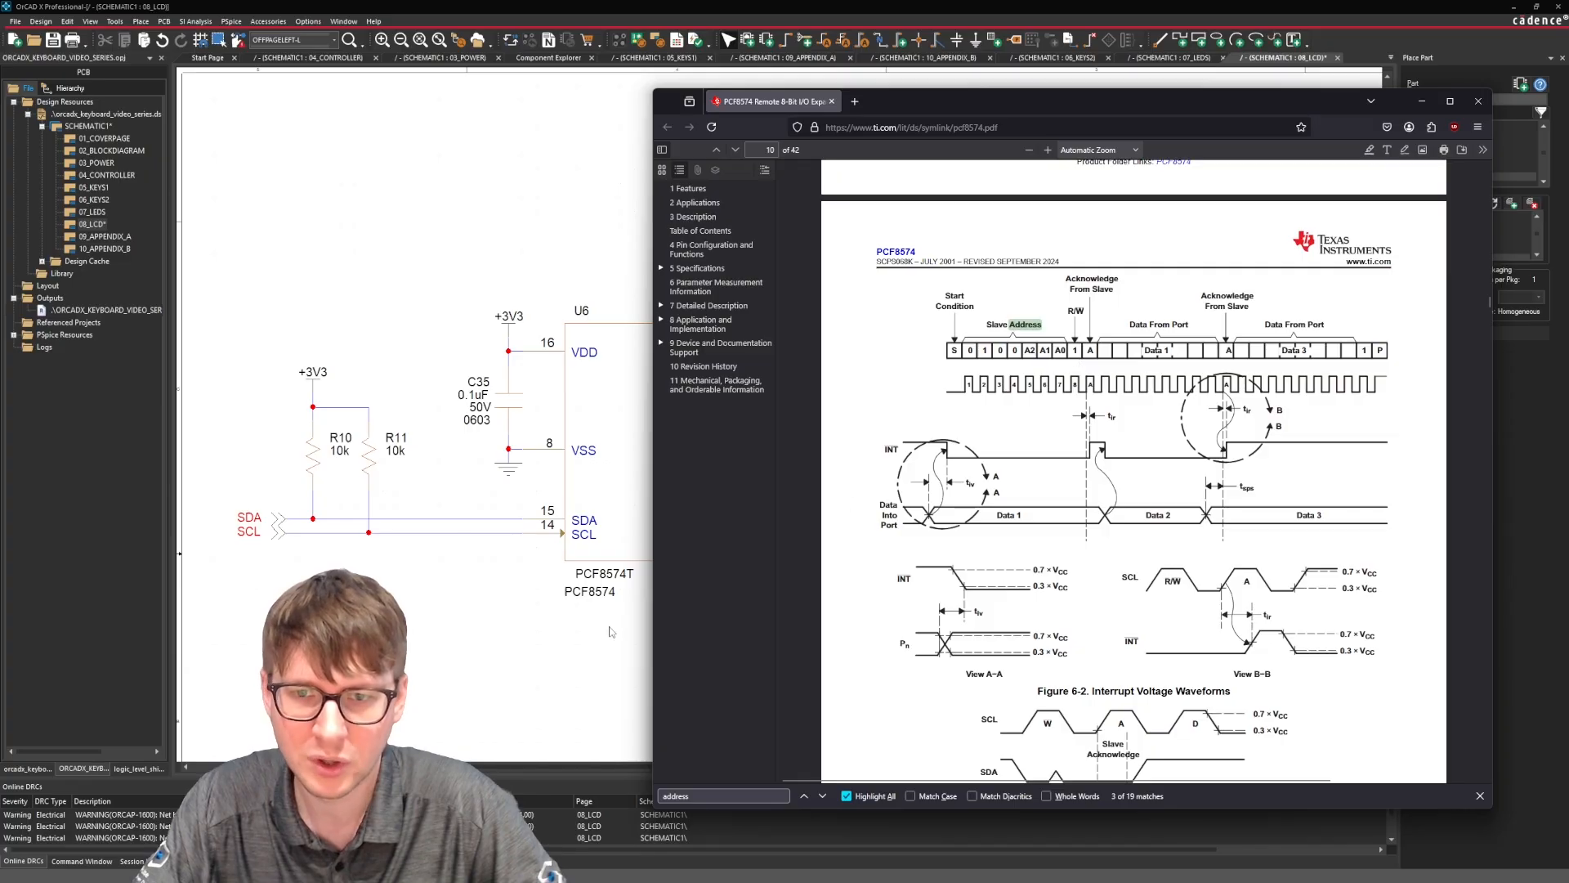
# Return to the 08_LCD schematic and place the text note "Address: 0x41" below the PCF8574 label.
pyautogui.click(555, 672)
pyautogui.scroll(-1, 837, 590)
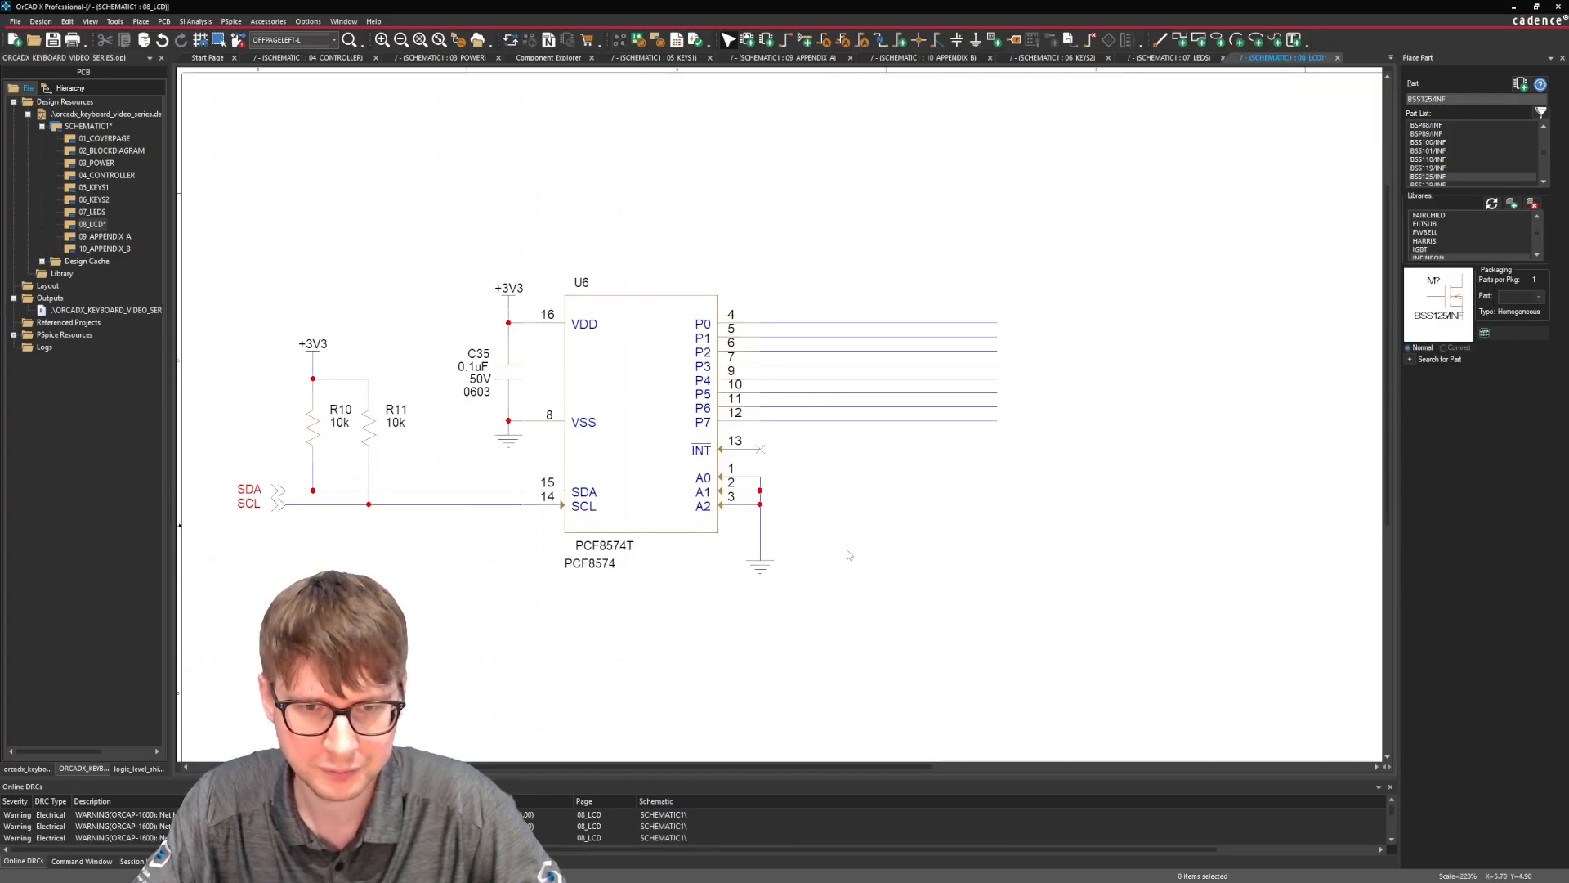
pyautogui.click(140, 21)
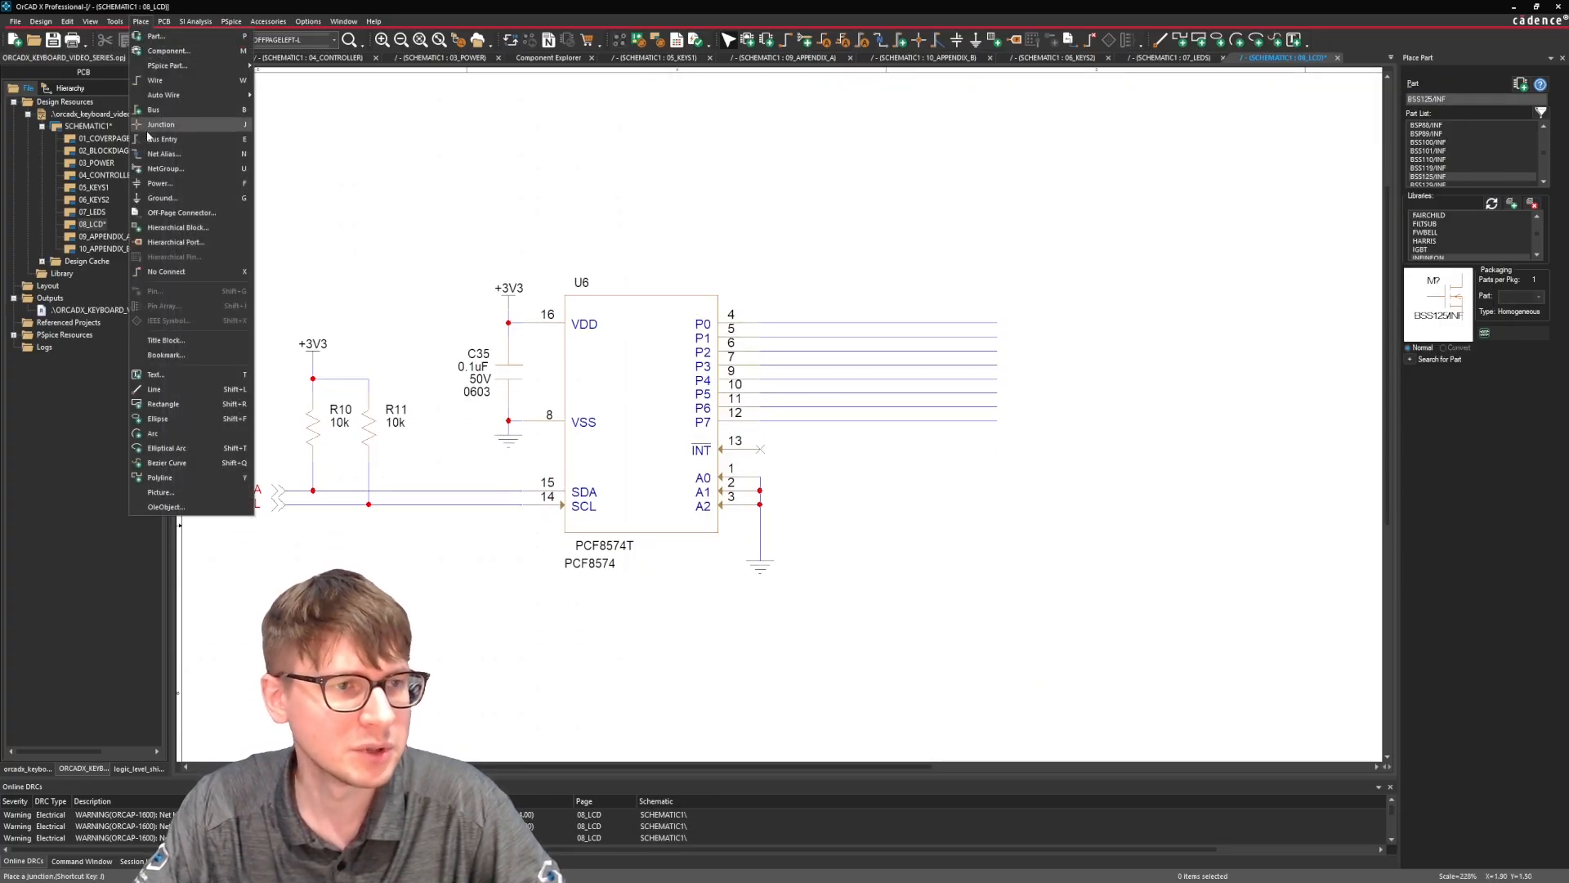
pyautogui.click(182, 375)
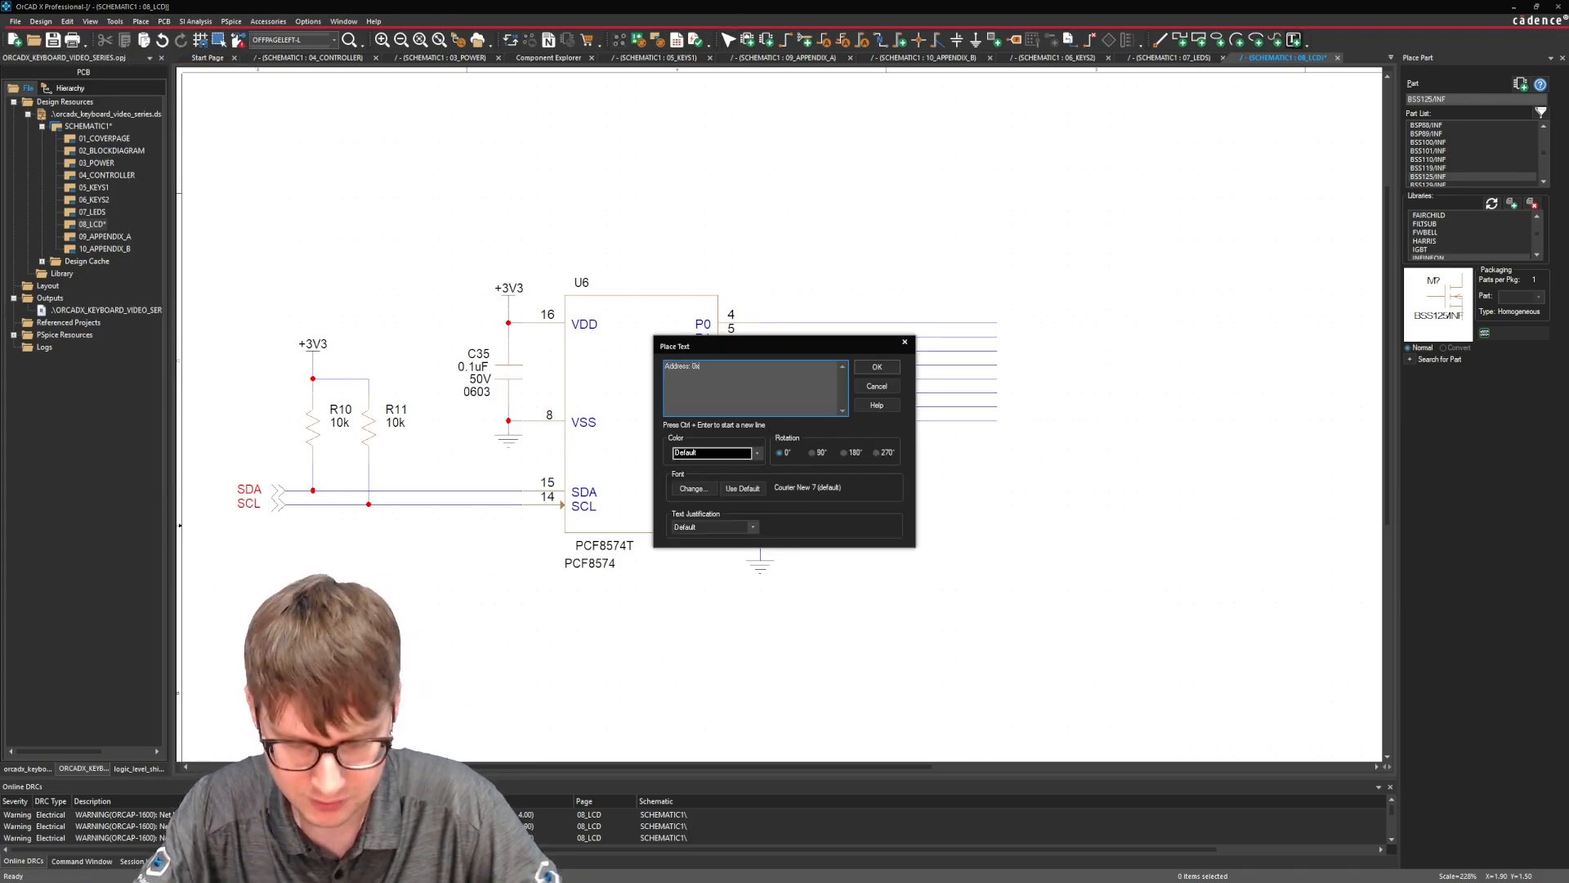
pyautogui.press('Return')
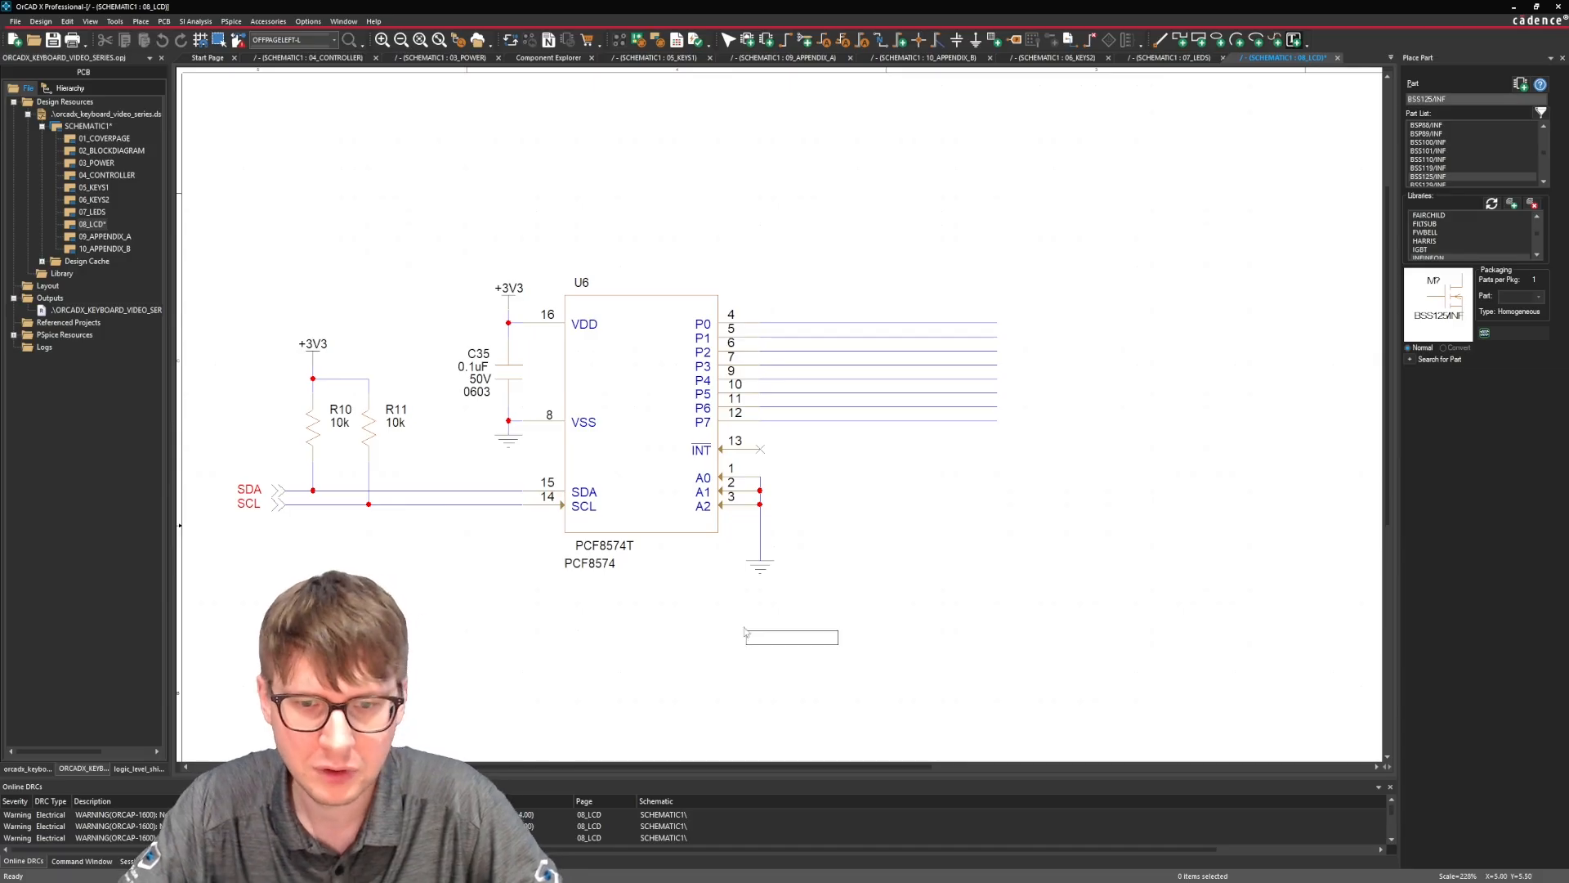
pyautogui.click(757, 623)
pyautogui.moveTo(757, 623); pyautogui.dragTo(635, 602)
pyautogui.click(726, 641)
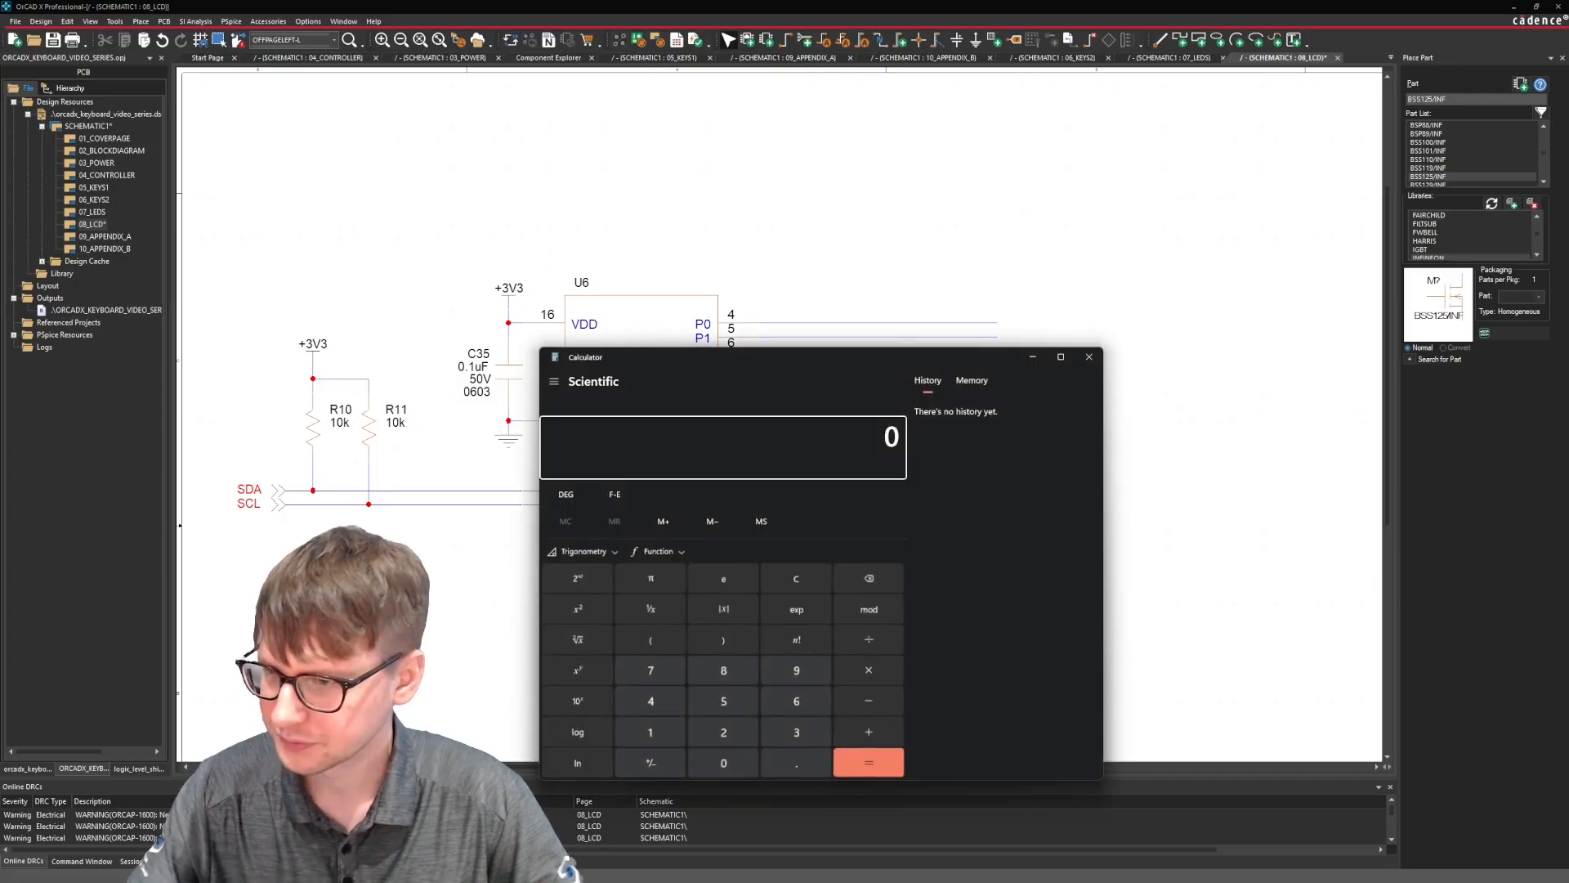
# Switch the Calculator to Programmer mode with binary input and arrange it beside the PCF8574 datasheet's slave address figure.
pyautogui.moveTo(899, 364); pyautogui.dragTo(492, 121)
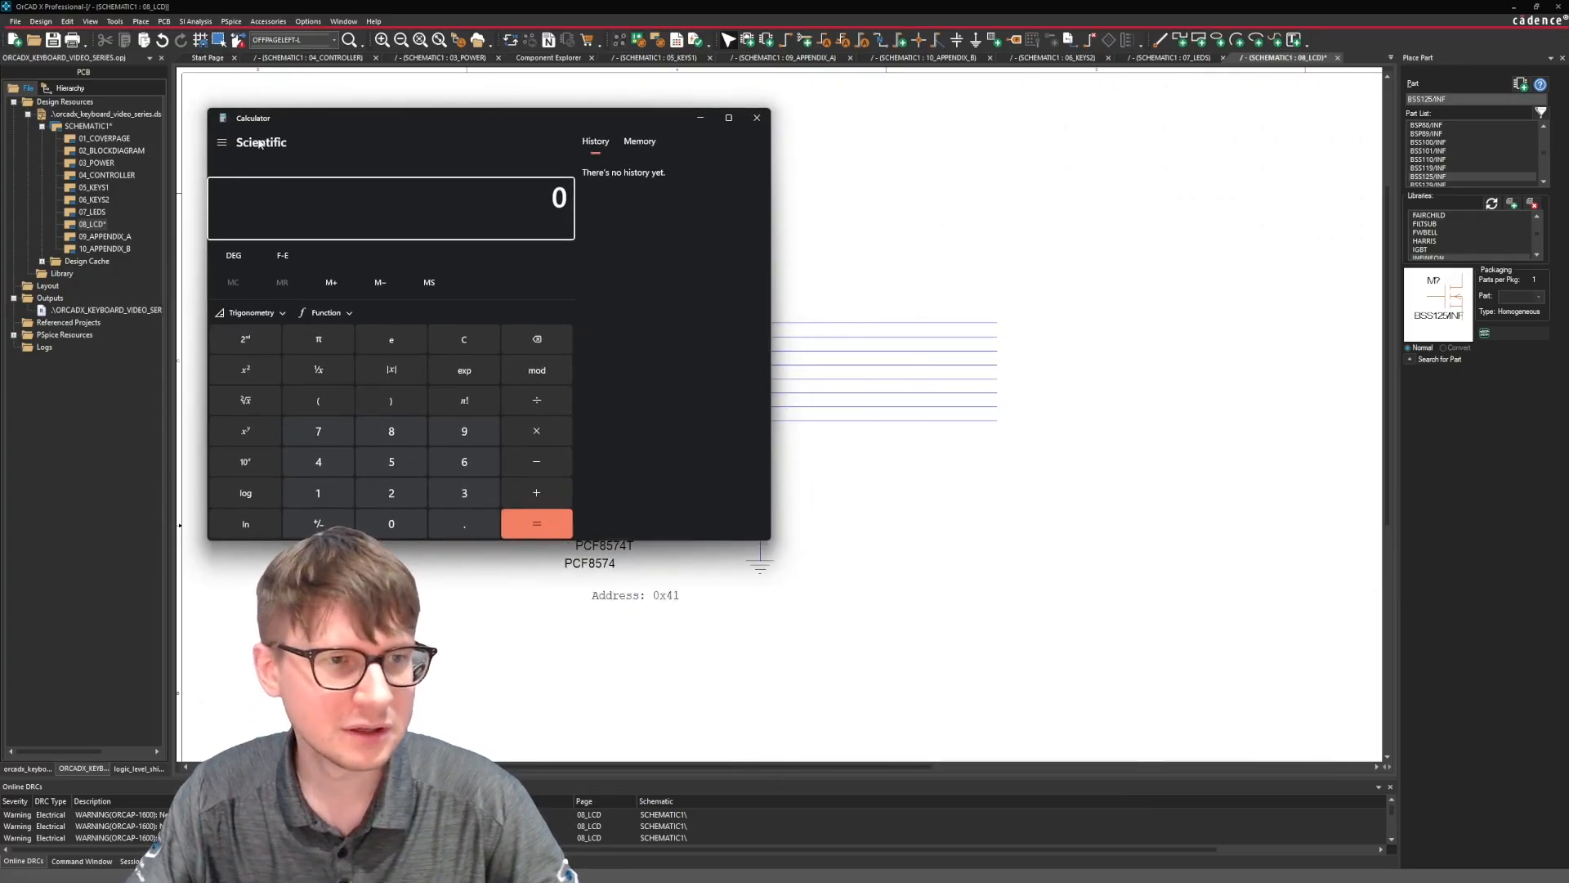
pyautogui.click(221, 142)
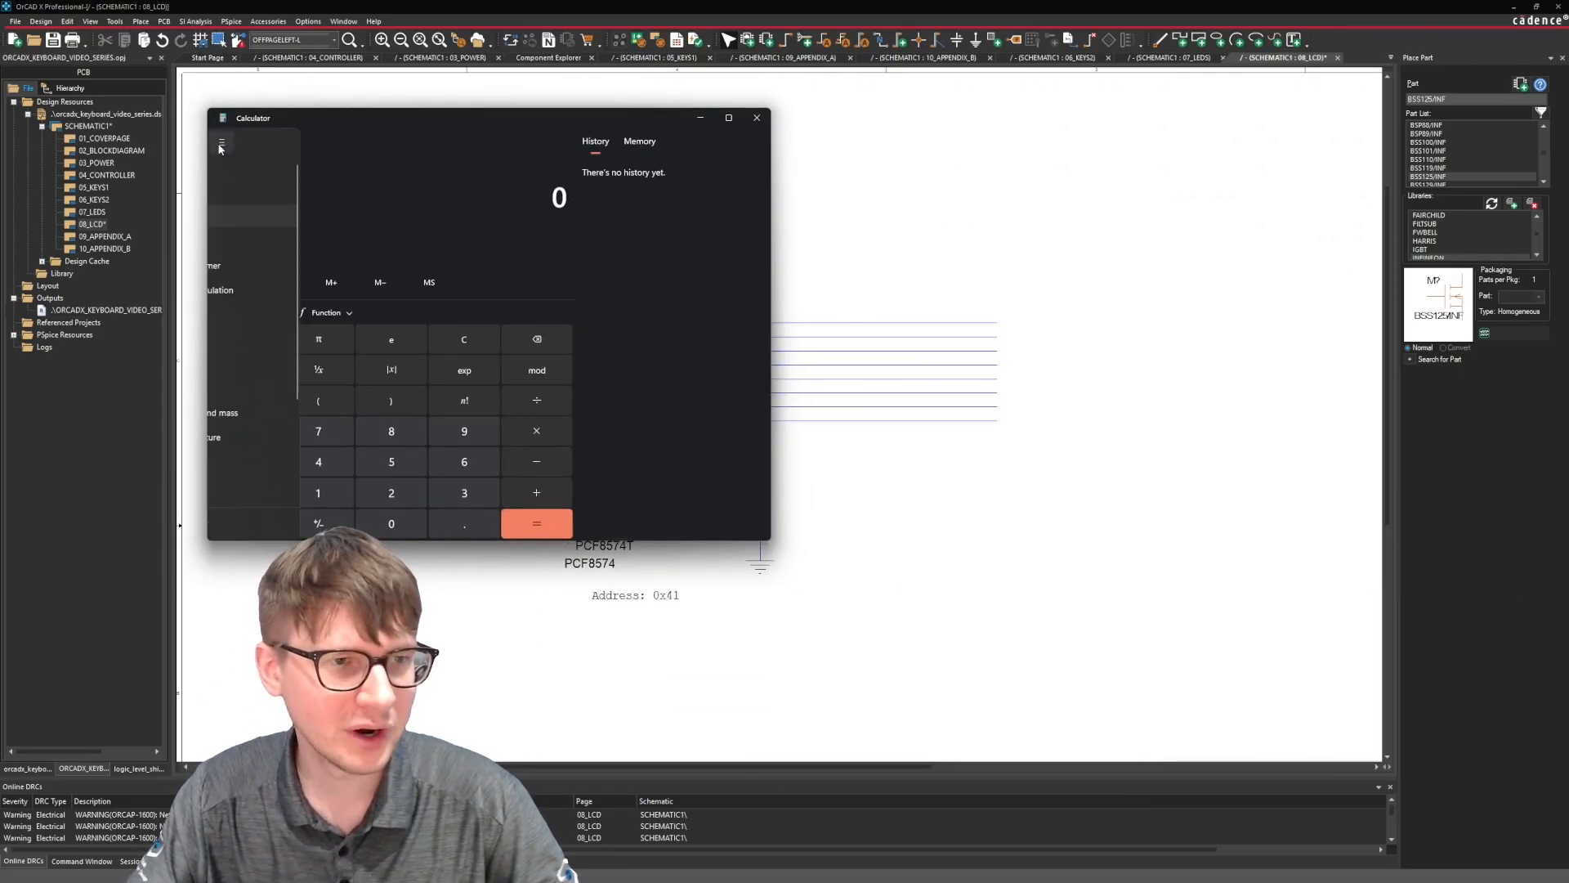
pyautogui.click(260, 265)
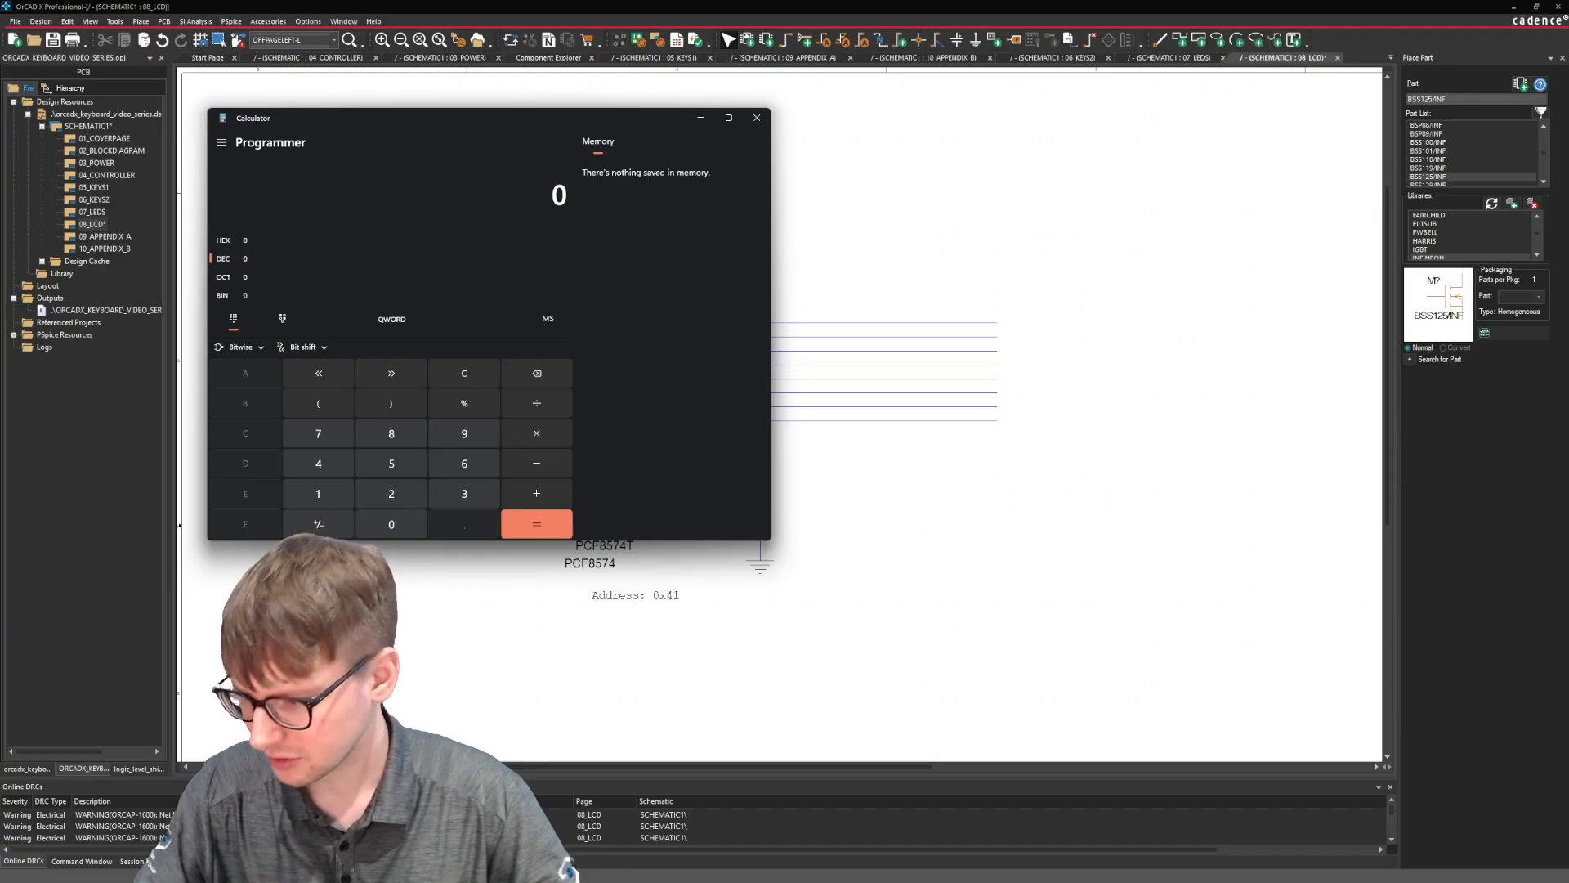
pyautogui.hotkey('alt', 'Tab')
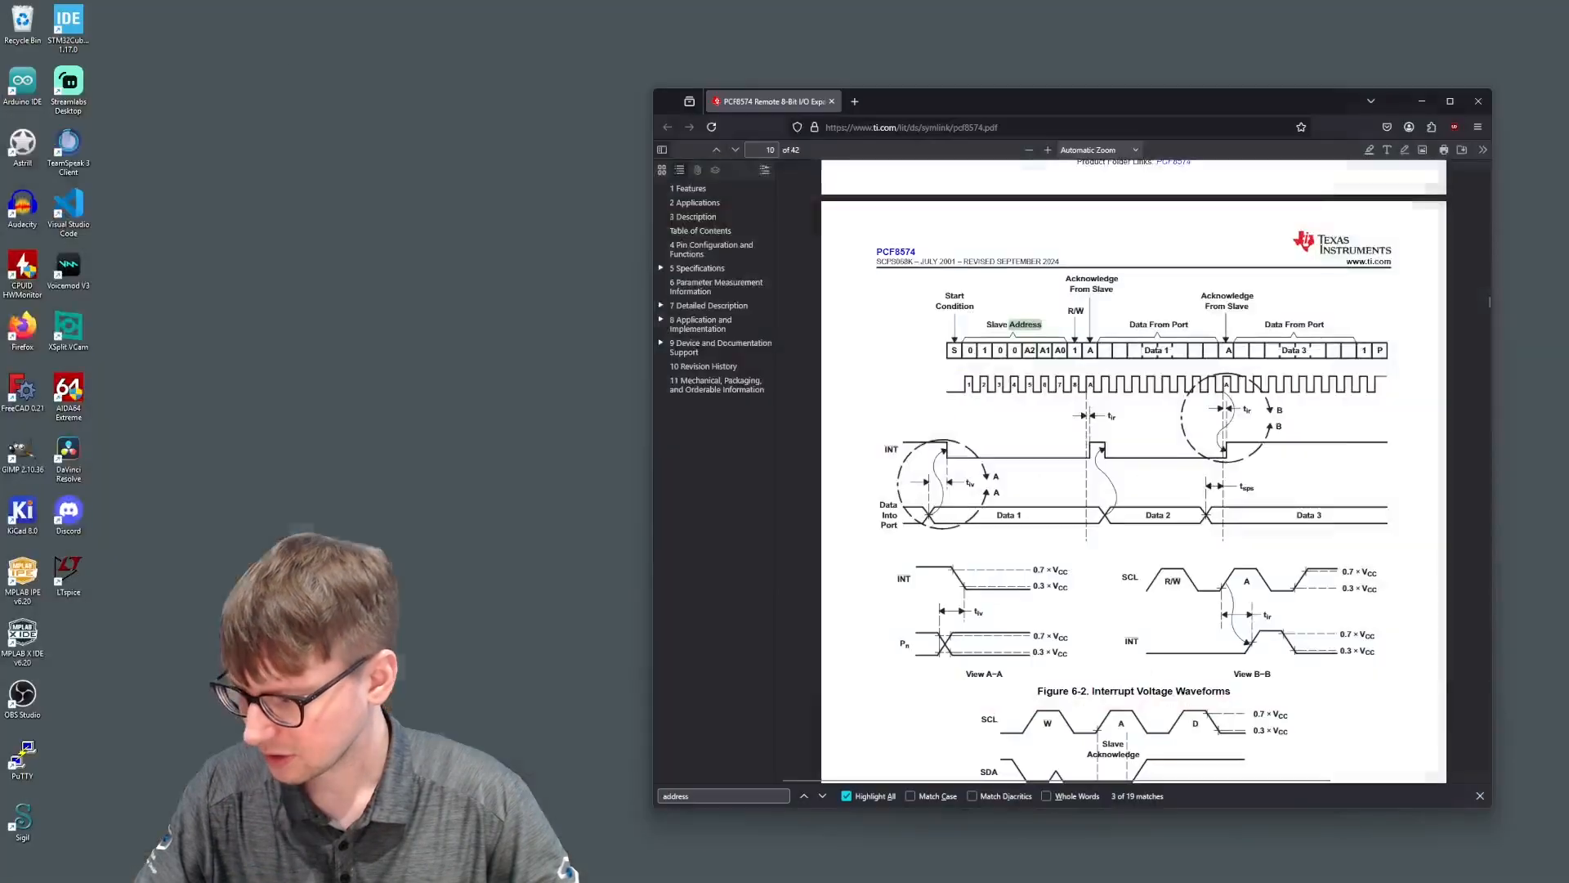
pyautogui.moveTo(911, 106); pyautogui.dragTo(966, 110)
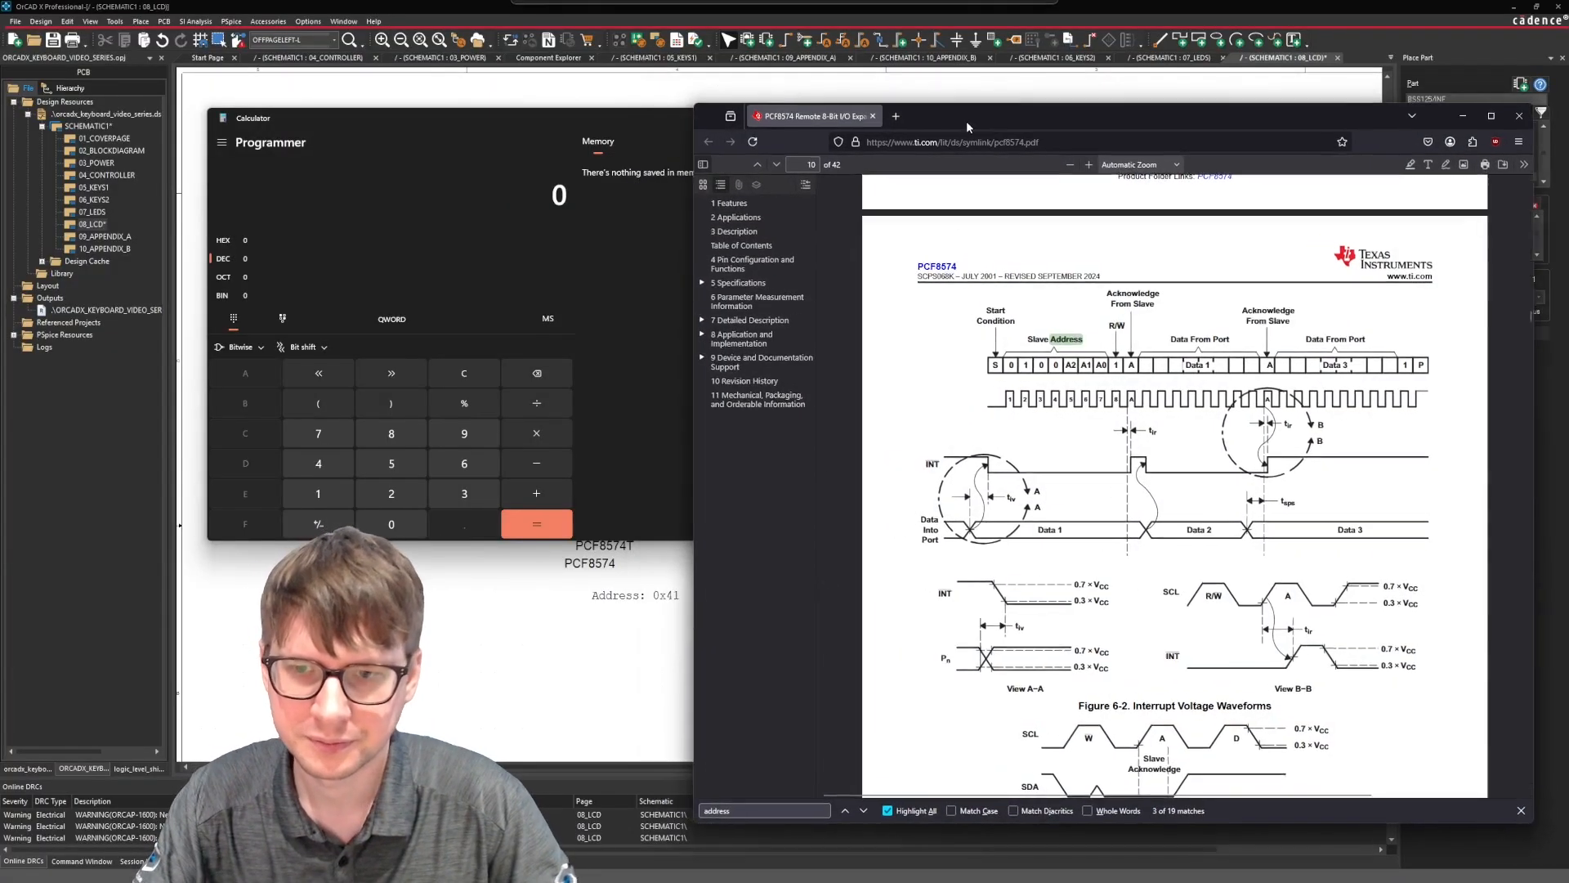
pyautogui.click(228, 295)
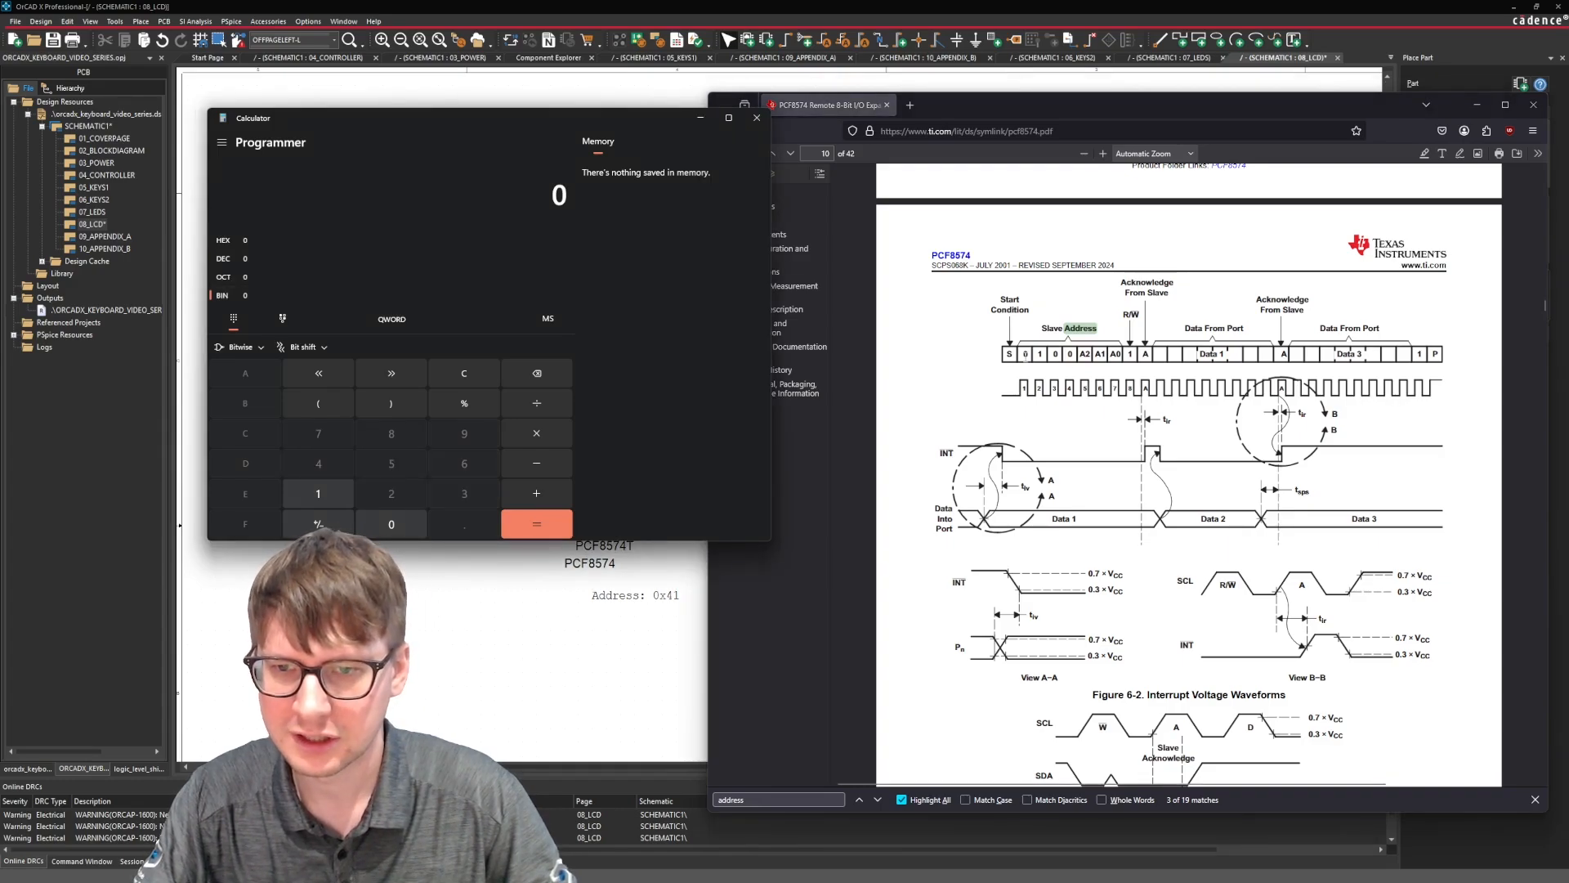
# Convert the slave address bits 0100 followed by three zeros from binary to hexadecimal in the Calculator.
pyautogui.write('1 00')
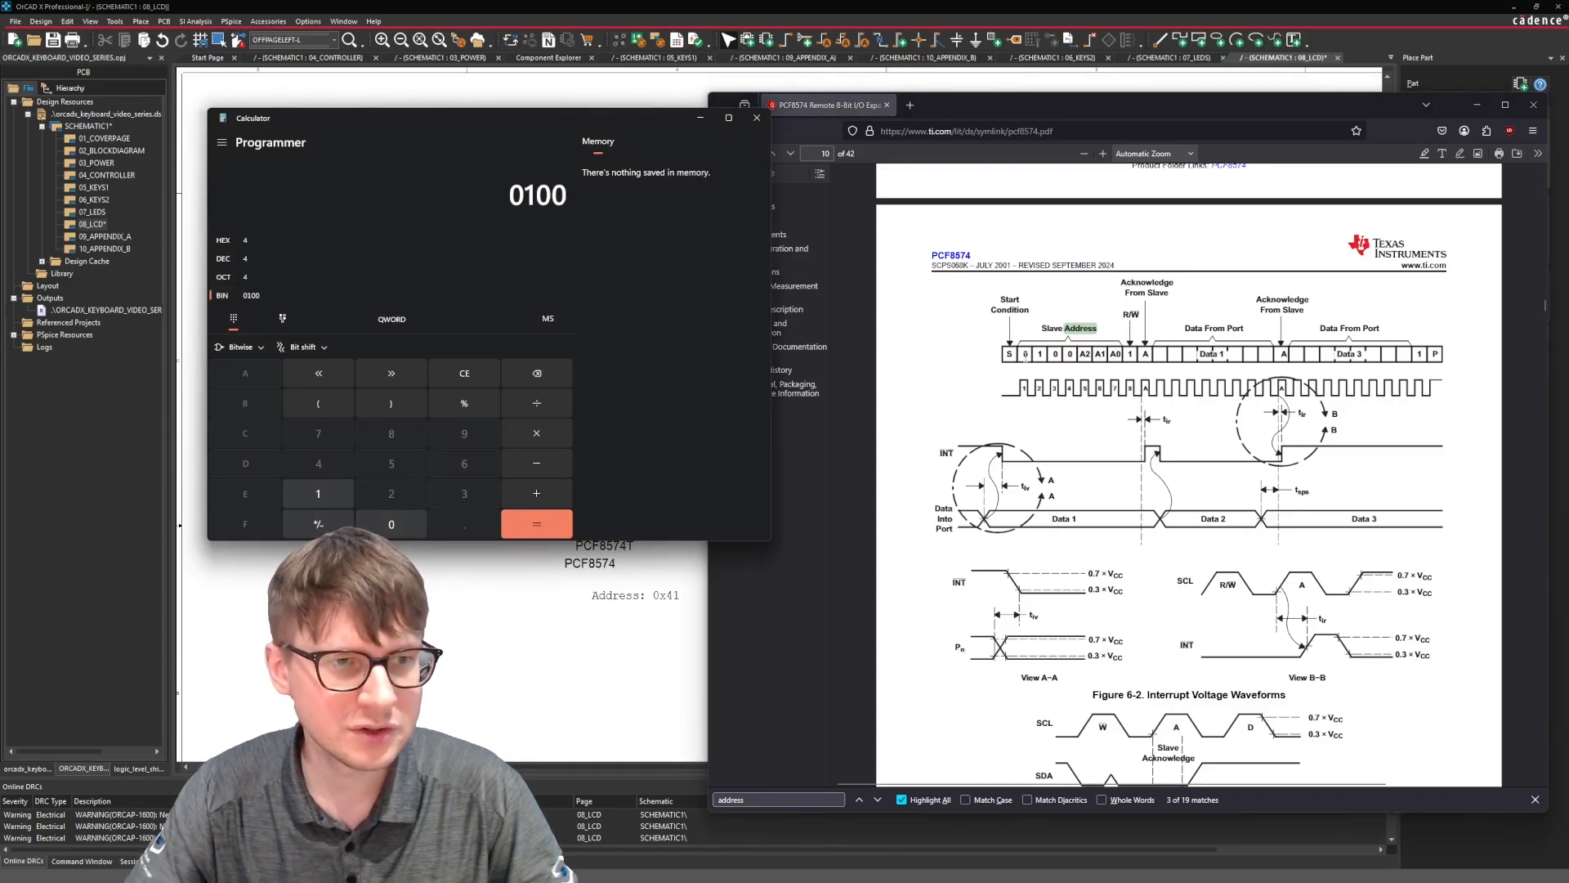
pyautogui.write('00')
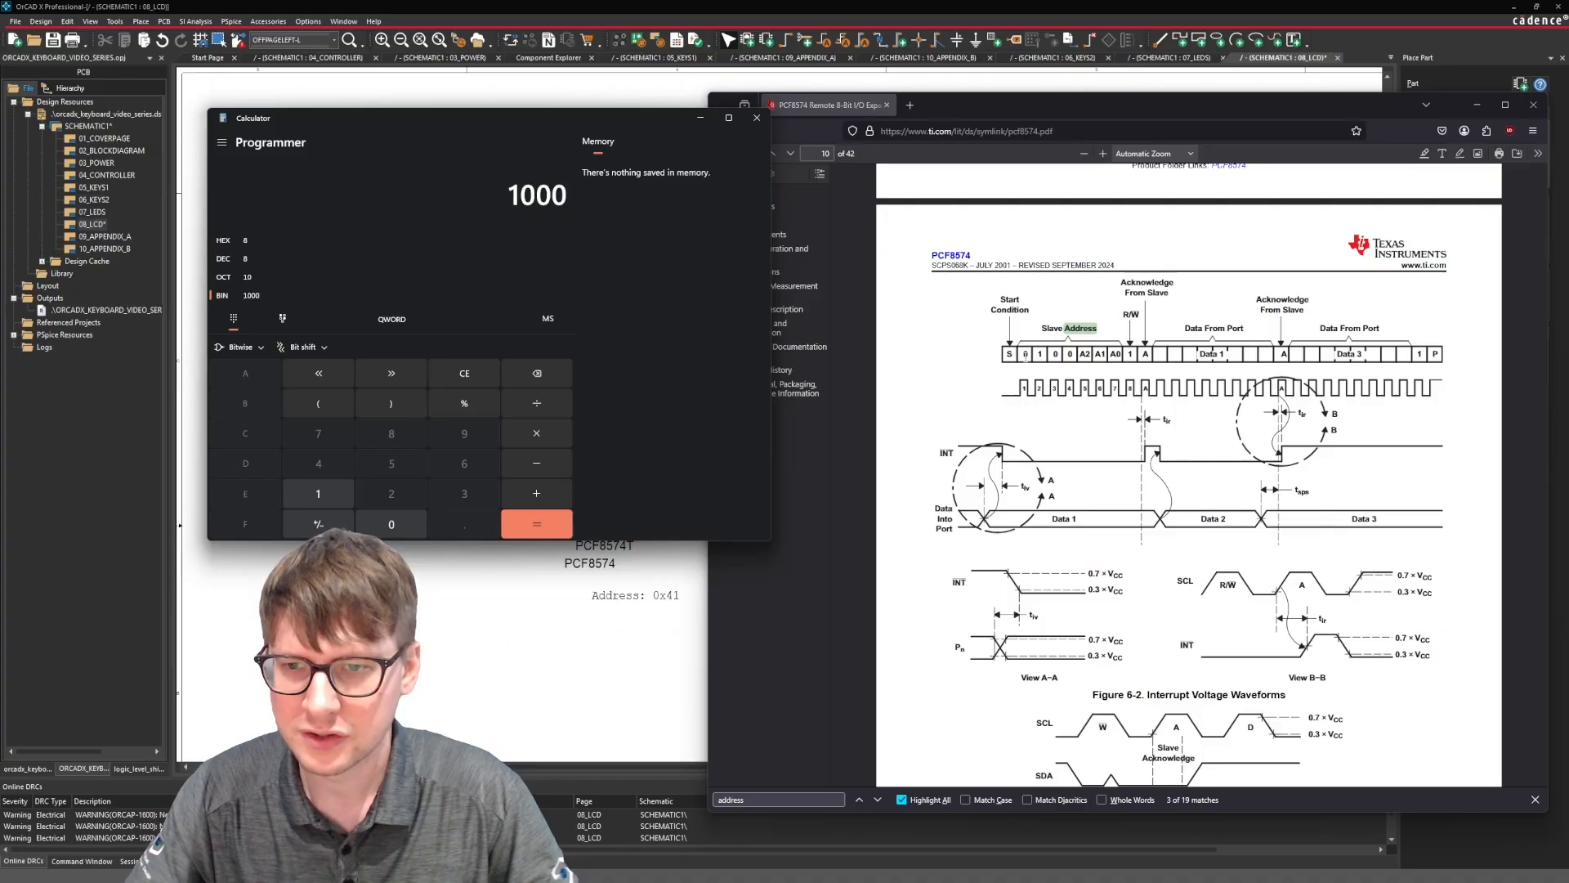
pyautogui.press('BackSpace')
pyautogui.press('BackSpace')
pyautogui.press('BackSpace')
pyautogui.press('BackSpace')
pyautogui.press('BackSpace')
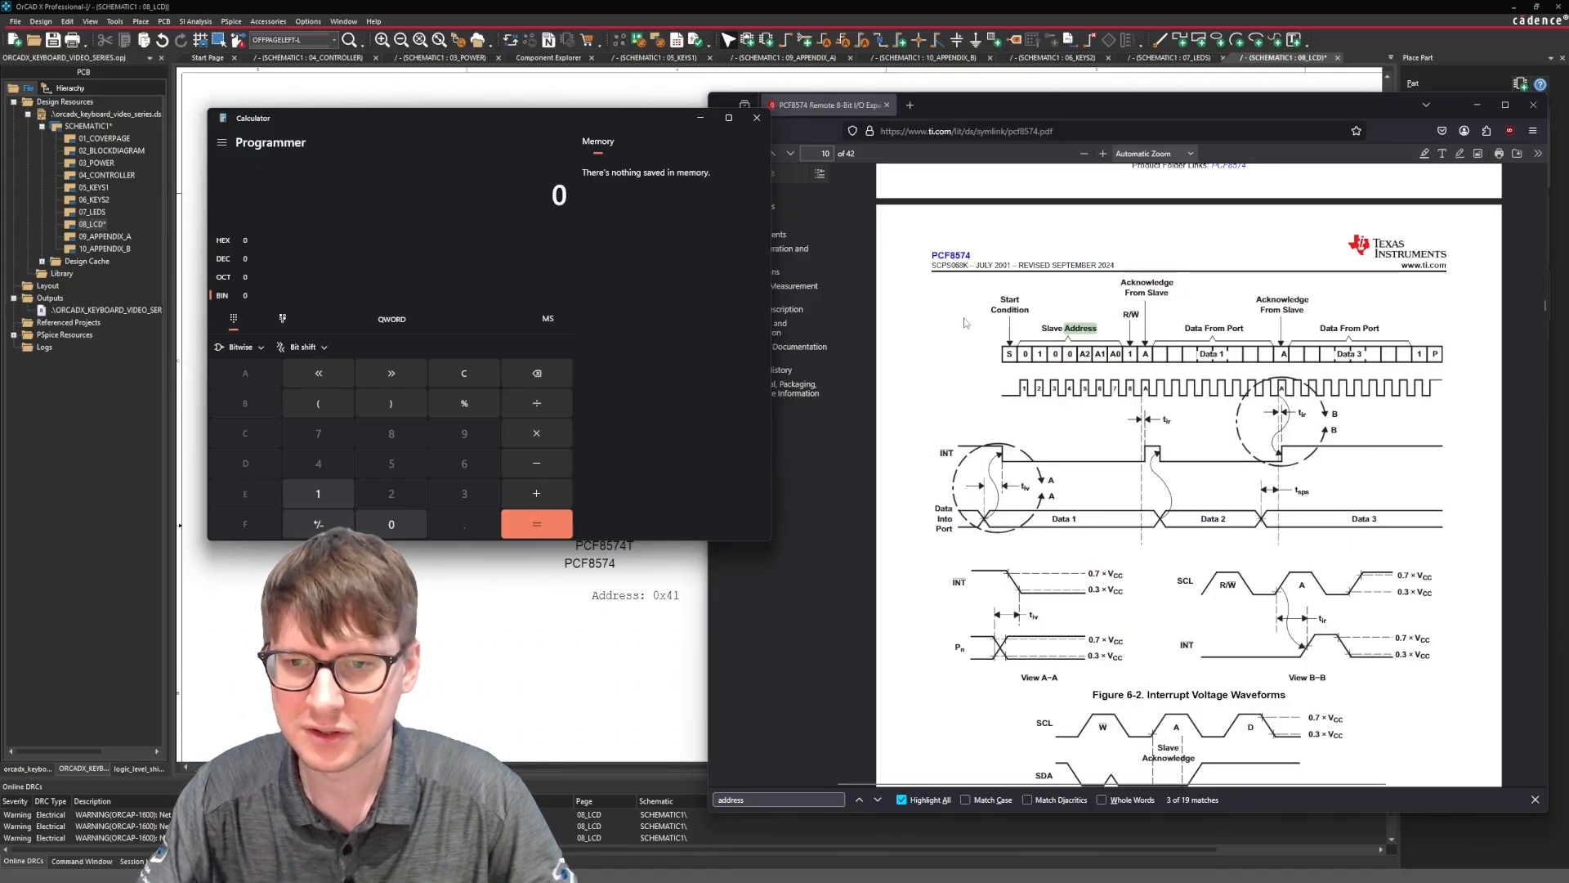
pyautogui.write('10 0')
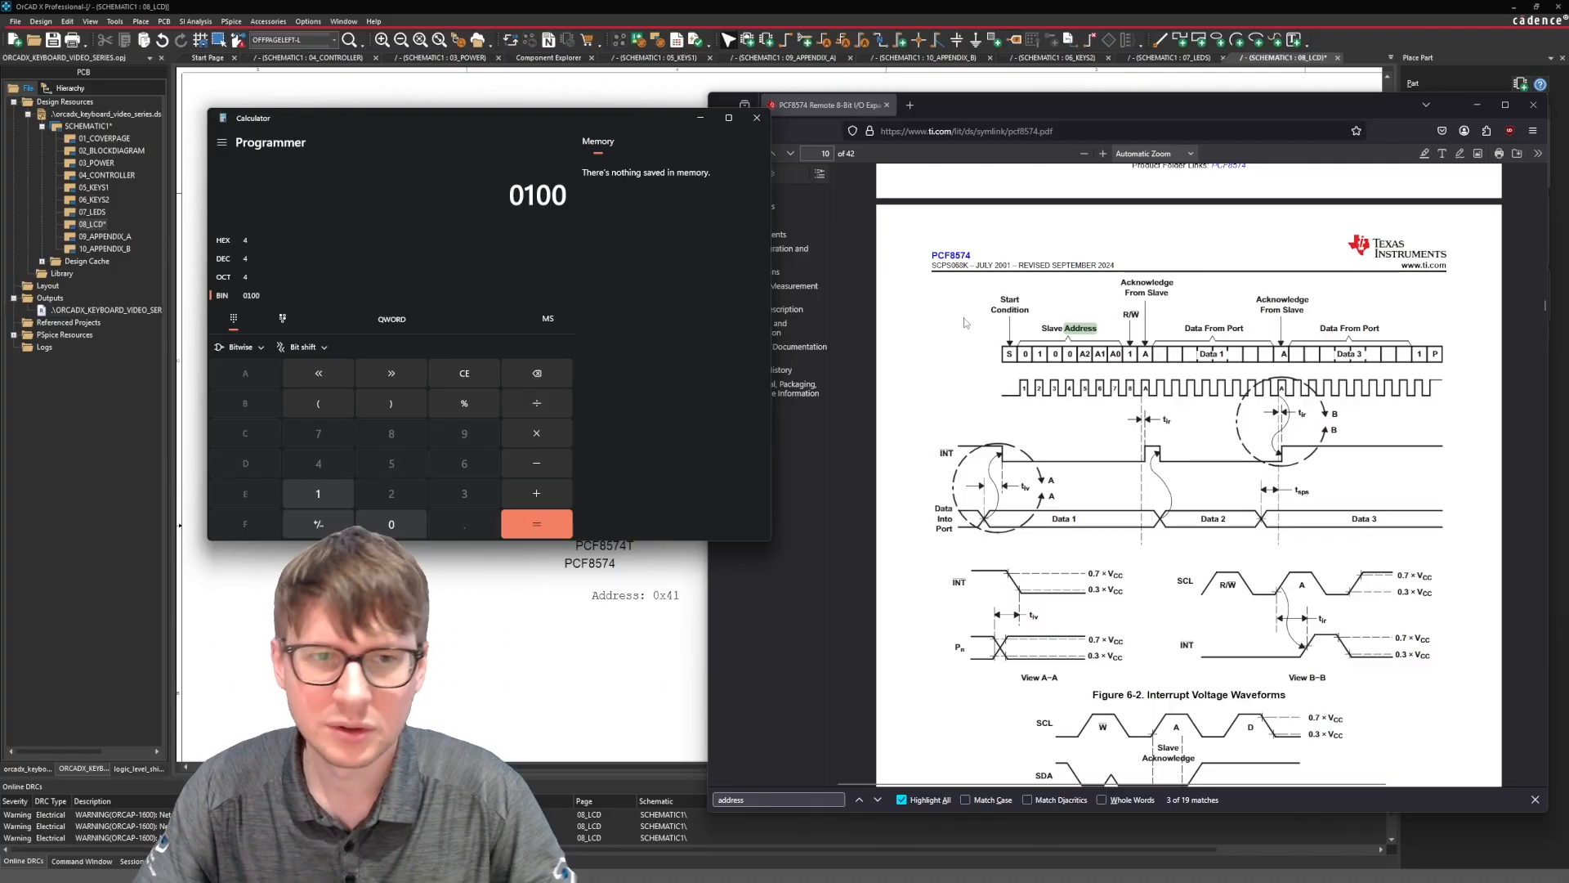
pyautogui.write('000')
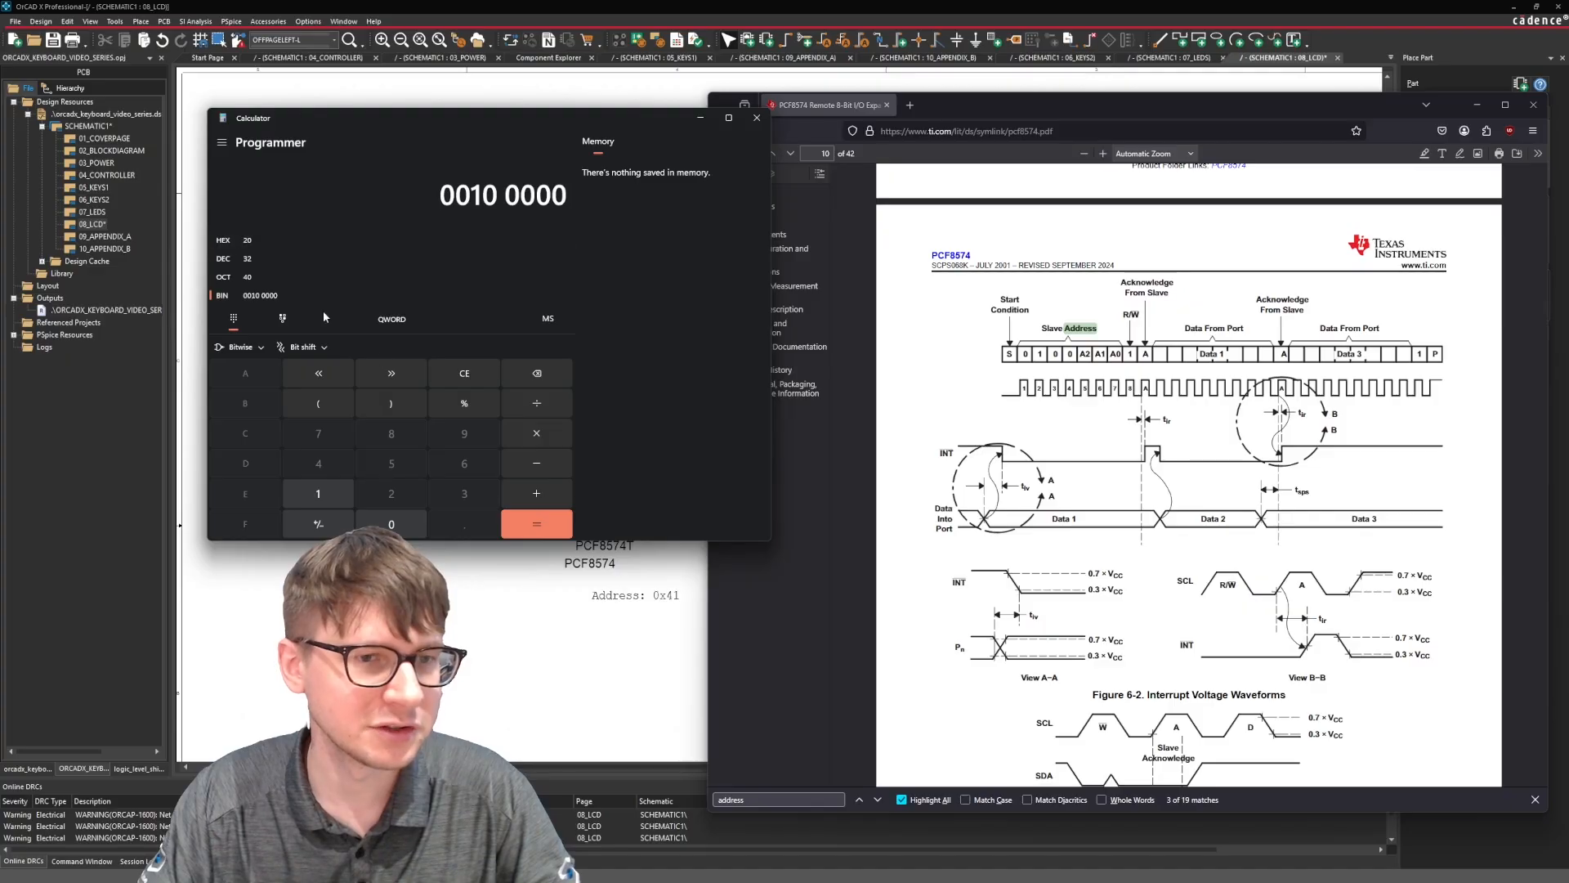
# Change the address note under U6 to "Address: 0x20", move it up closer to the PCF8574 label and save the design.
pyautogui.click(670, 601)
pyautogui.doubleClick(669, 601)
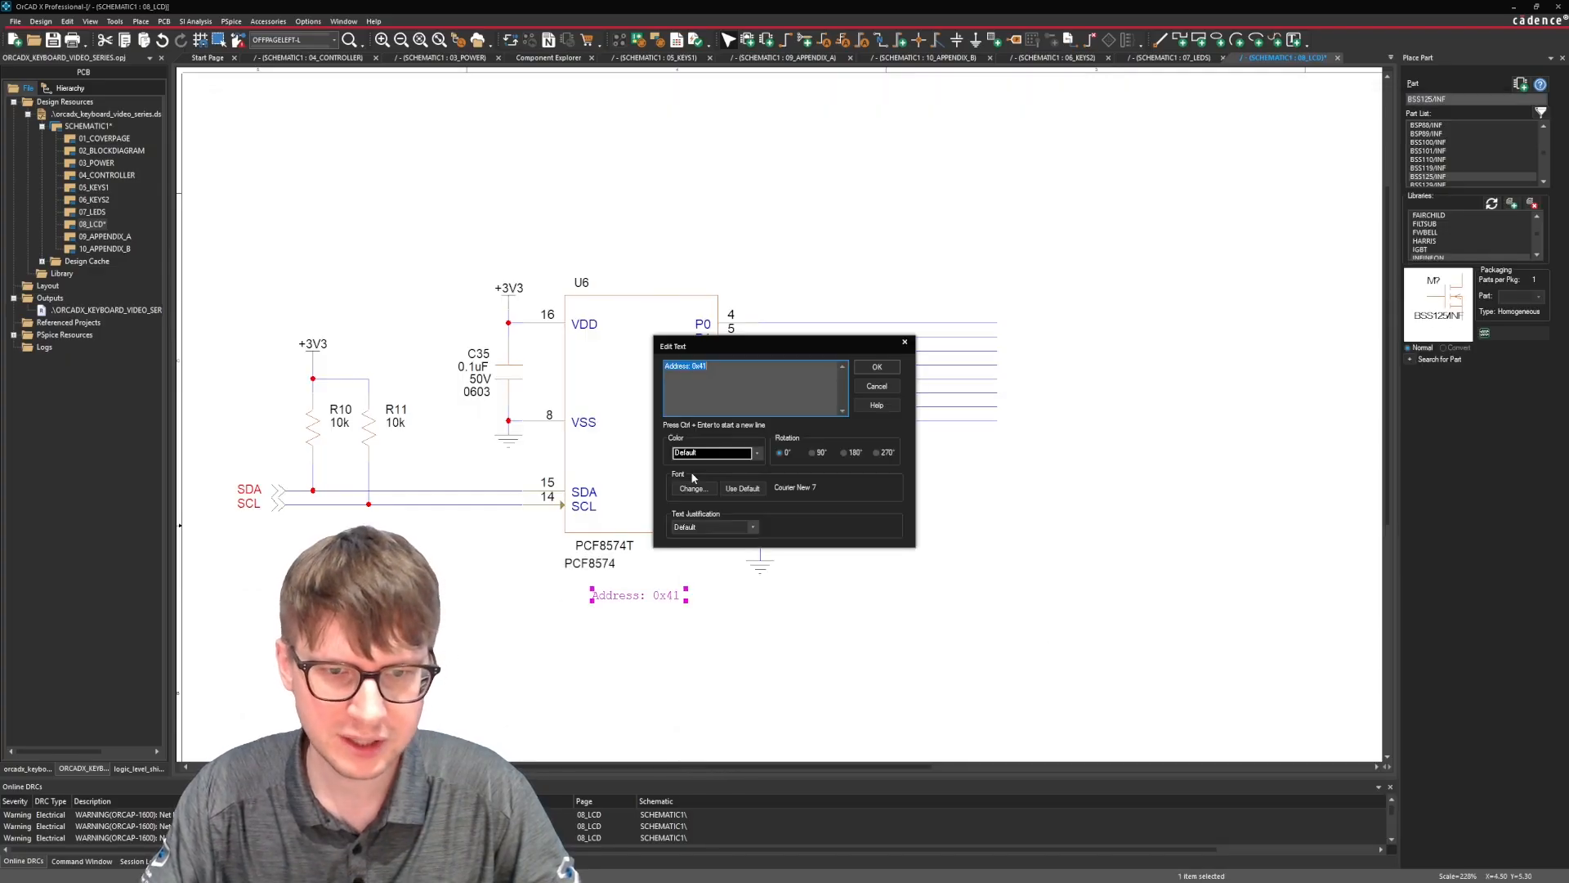
pyautogui.press('Right')
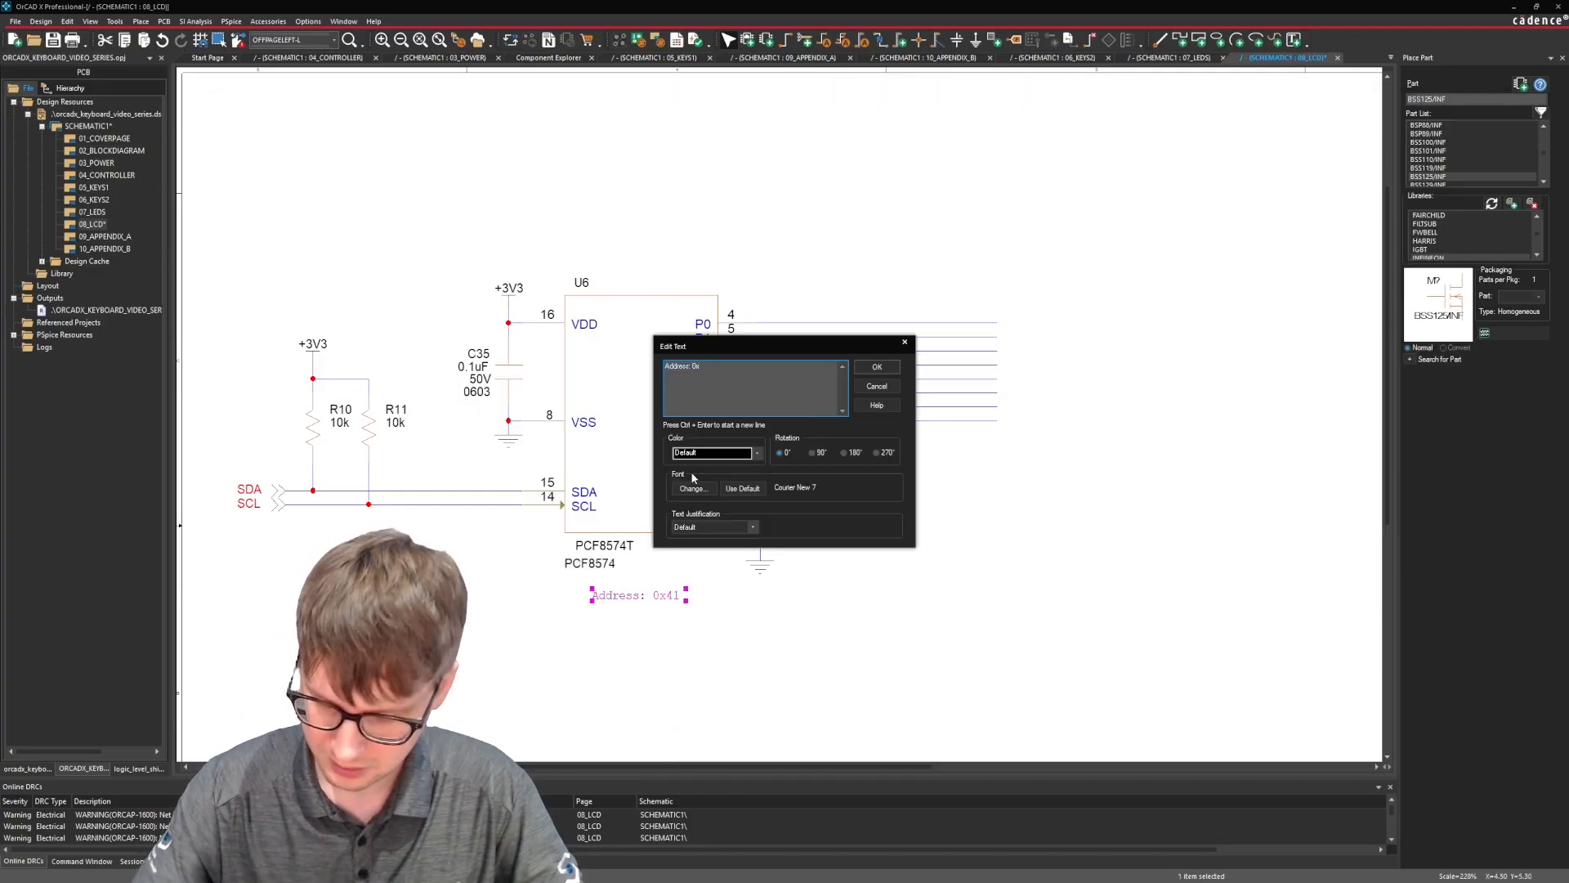
pyautogui.click(877, 367)
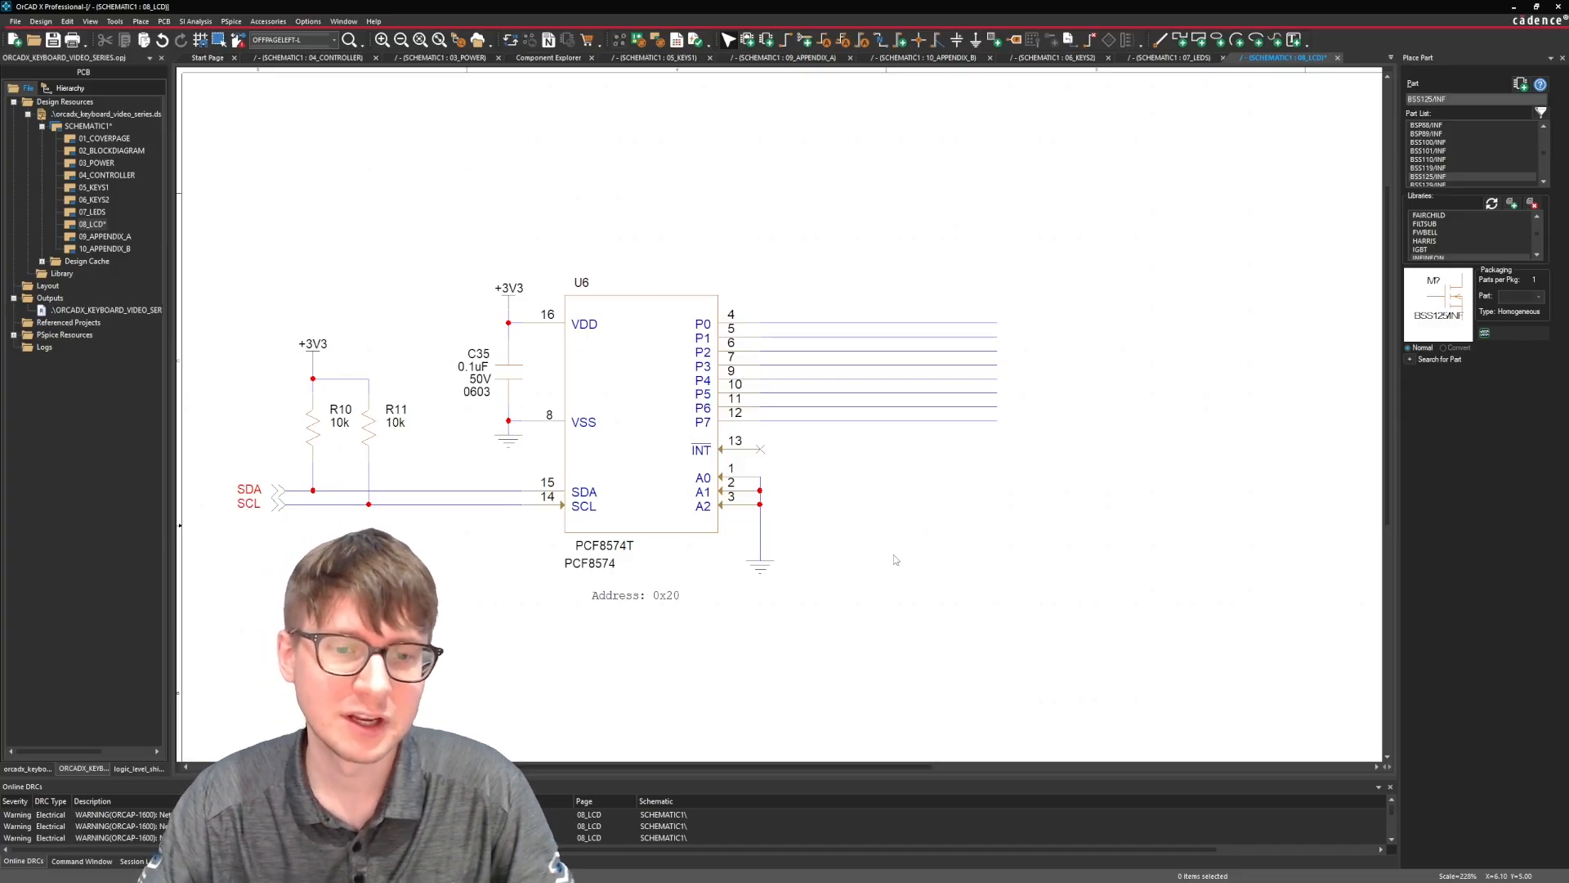
pyautogui.moveTo(639, 602); pyautogui.dragTo(639, 589)
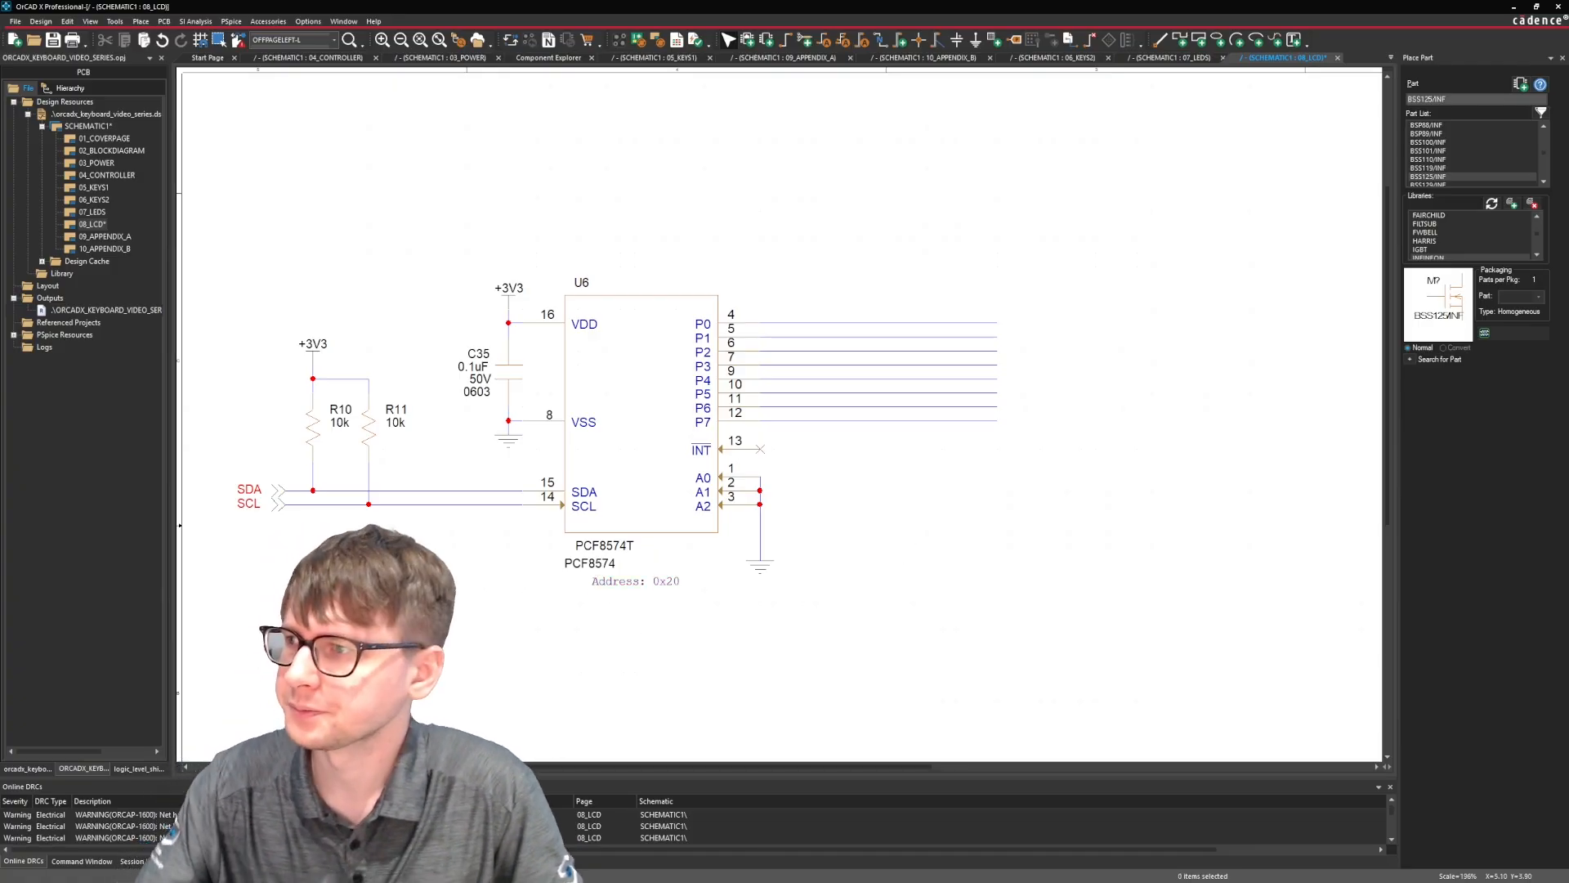
pyautogui.hotkey('ctrl', 's')
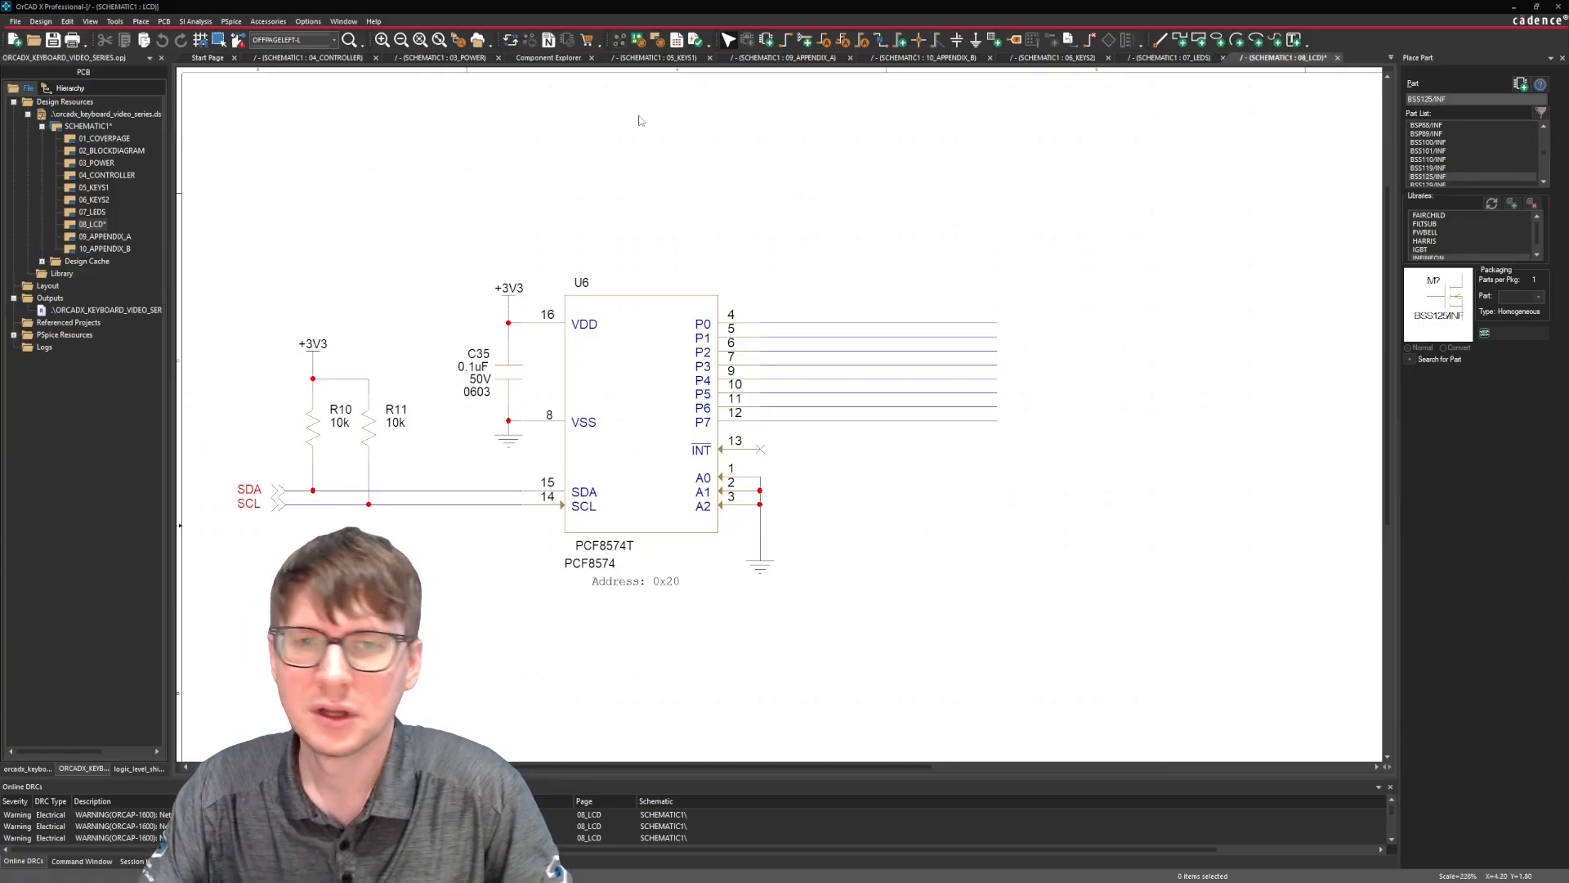
# Search the Component Explorer for "nhd" and place the LCD part ATF-LCD-0001 on the 08_LCD page, beyond U6's port wires.
pyautogui.click(543, 57)
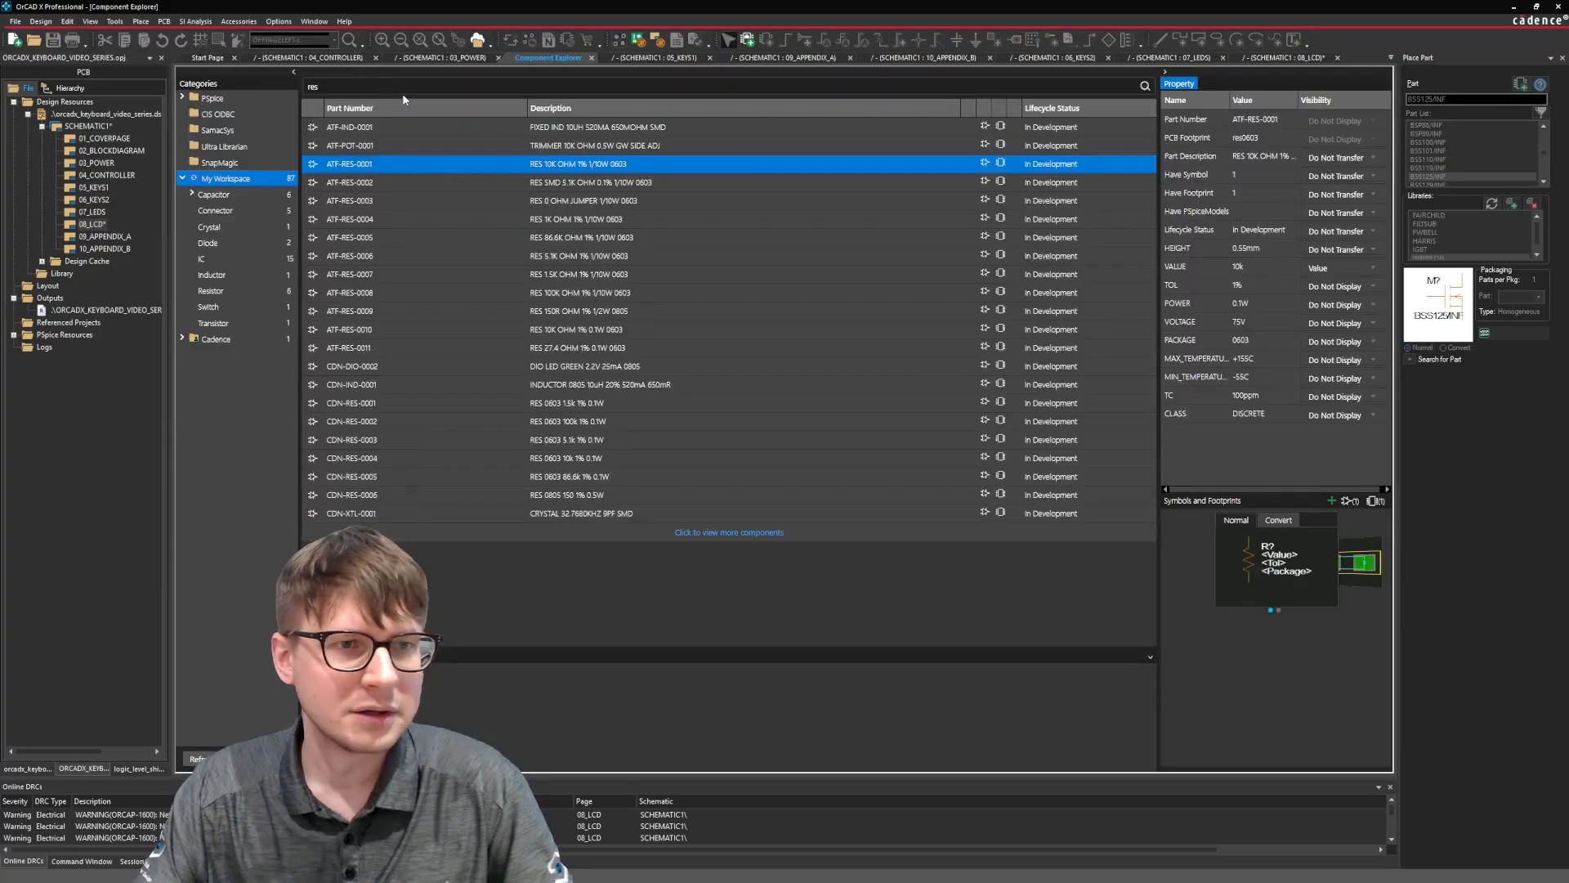
pyautogui.click(414, 82)
pyautogui.write('nhd')
pyautogui.press('Return')
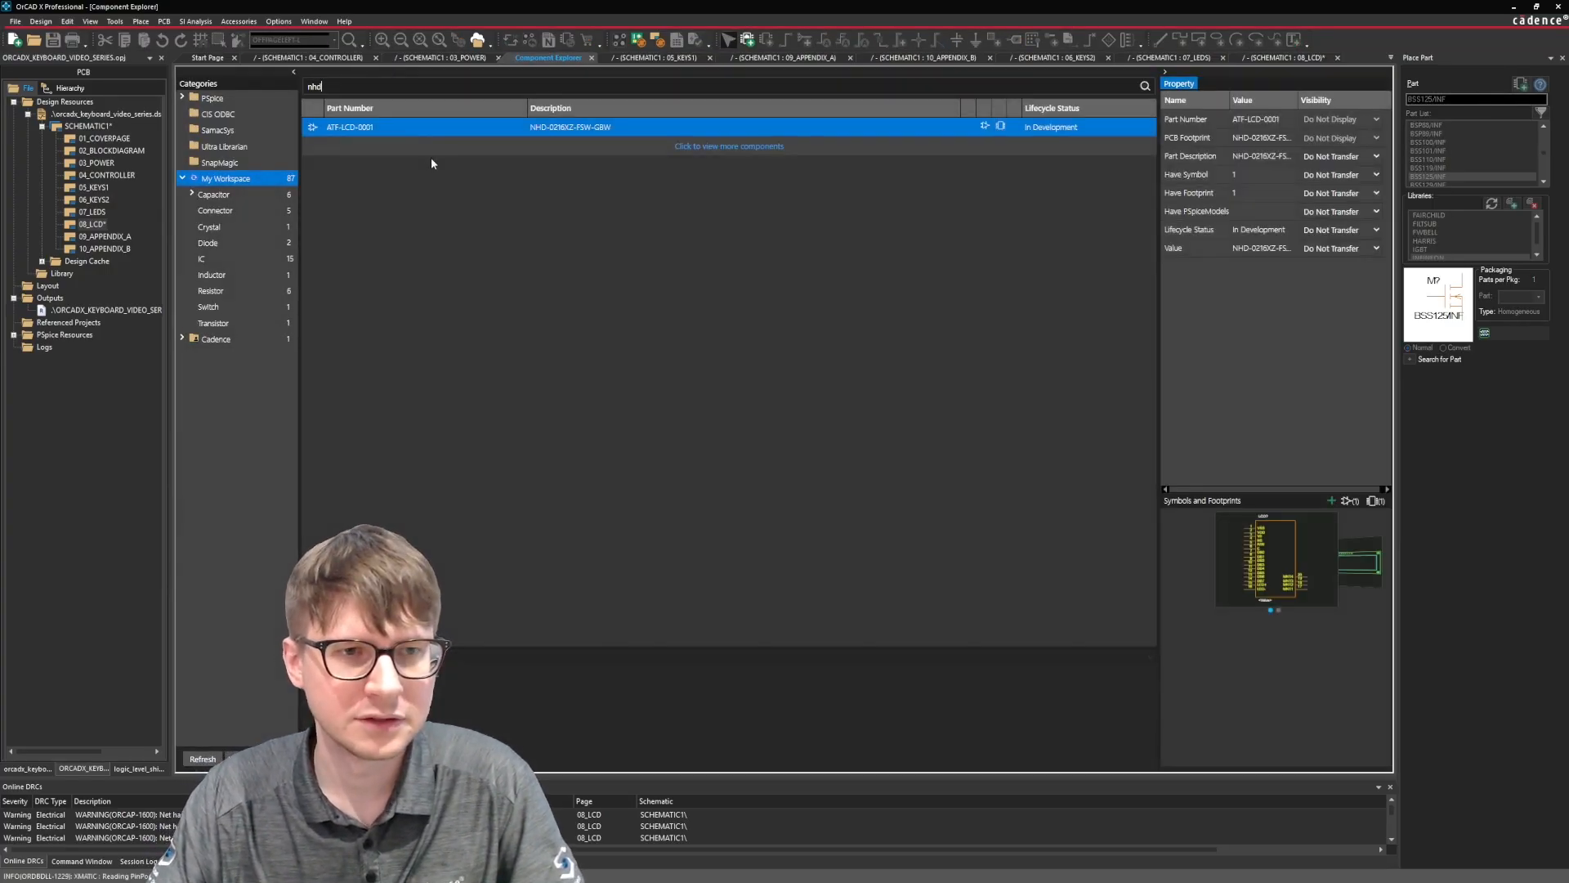
pyautogui.rightClick(403, 130)
pyautogui.click(417, 141)
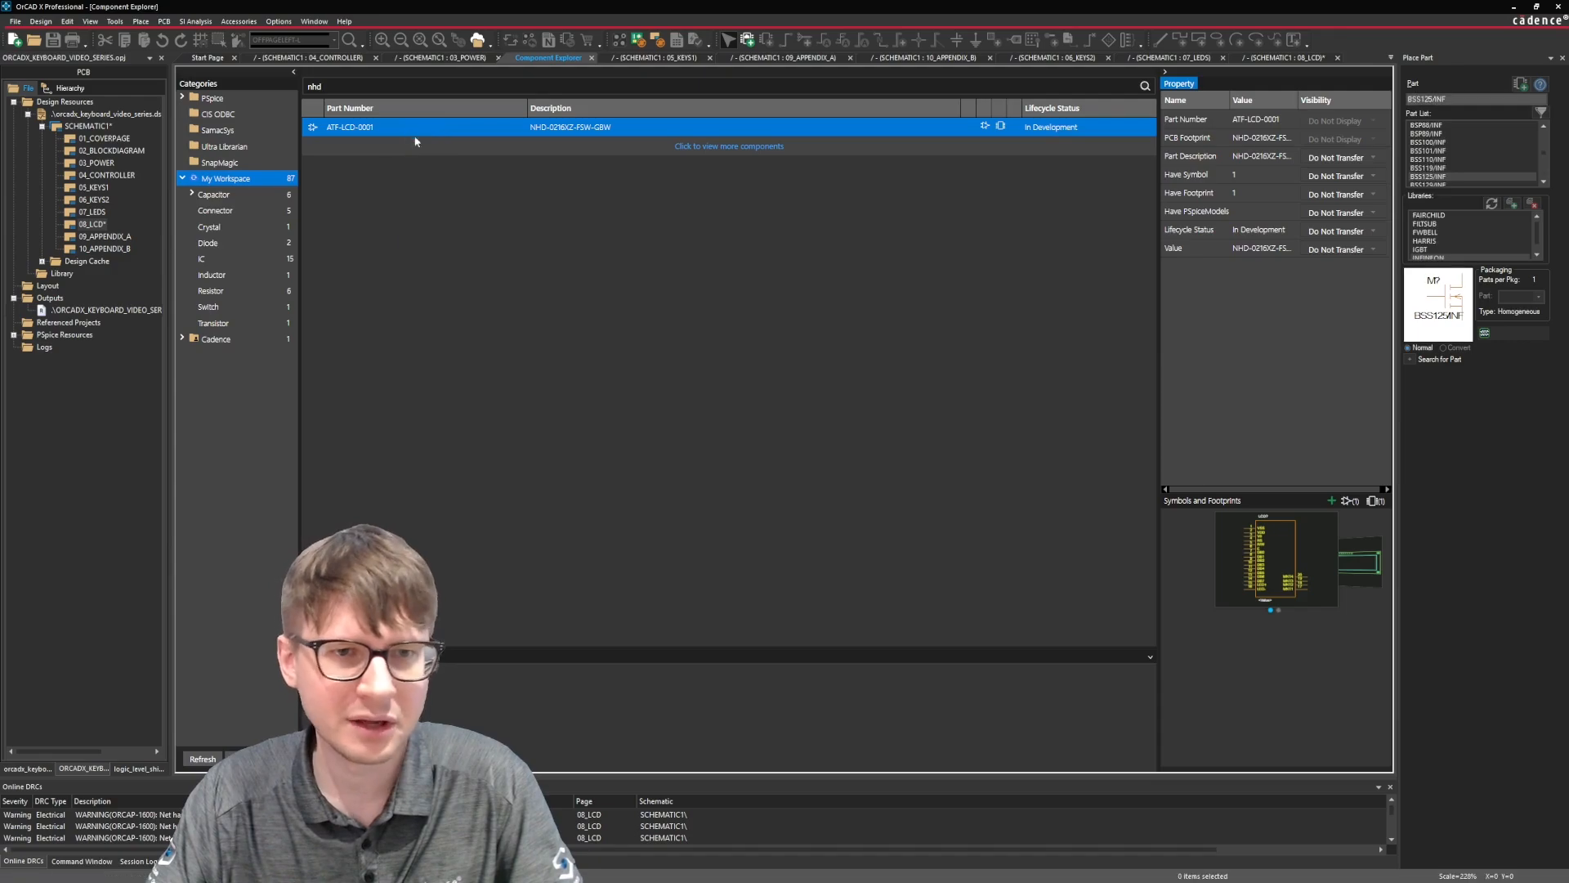
pyautogui.keyDown('ctrl'); pyautogui.scroll(-2, 1108, 157); pyautogui.keyUp('ctrl')
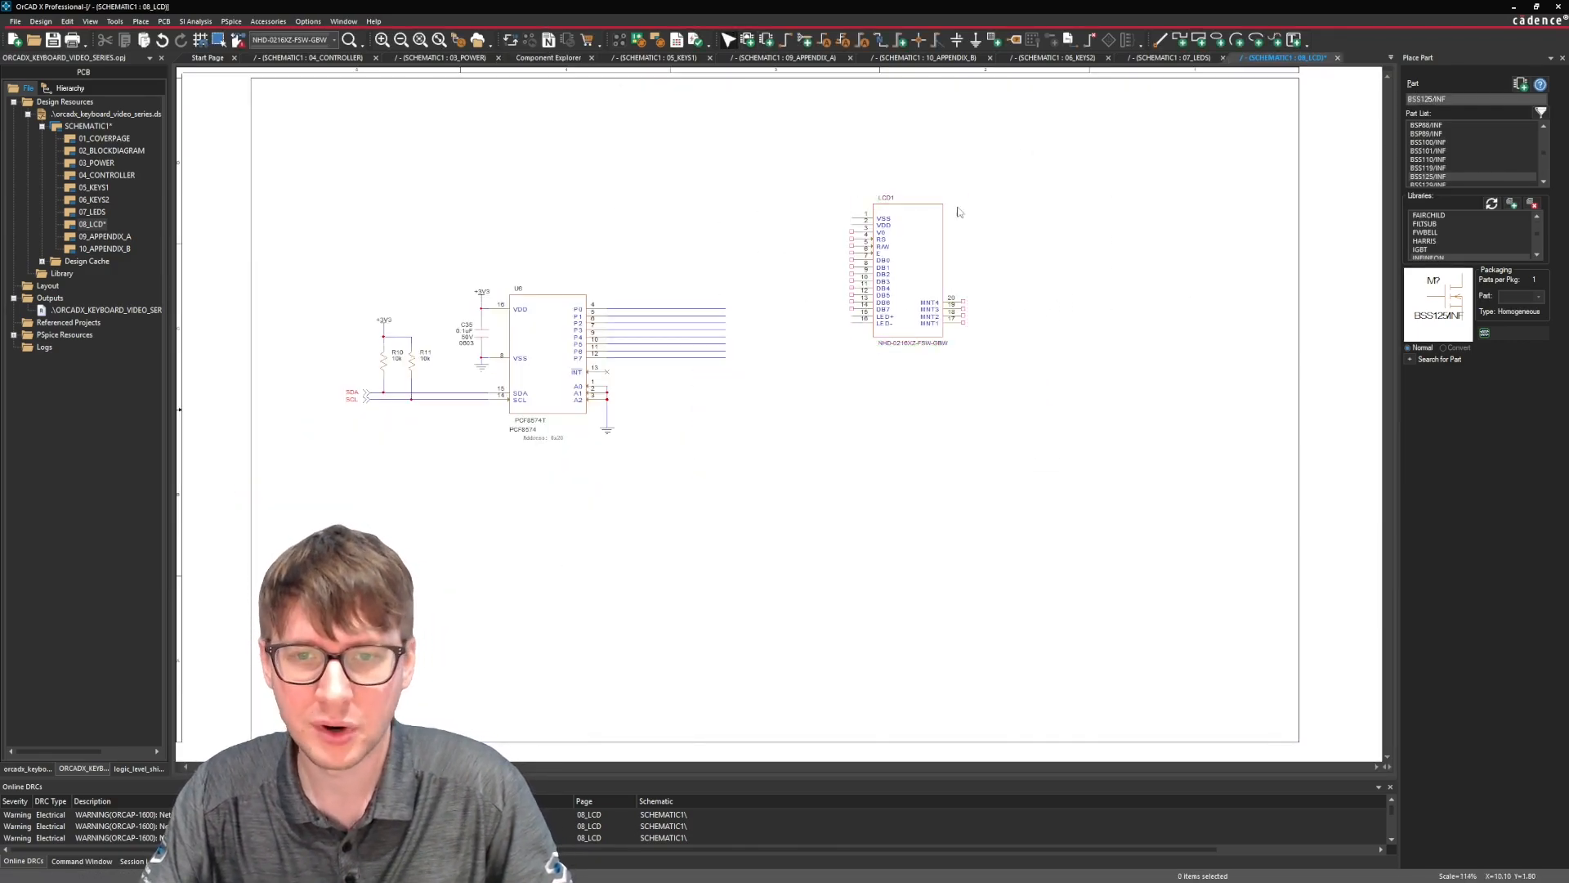
pyautogui.click(927, 296)
pyautogui.press('Escape')
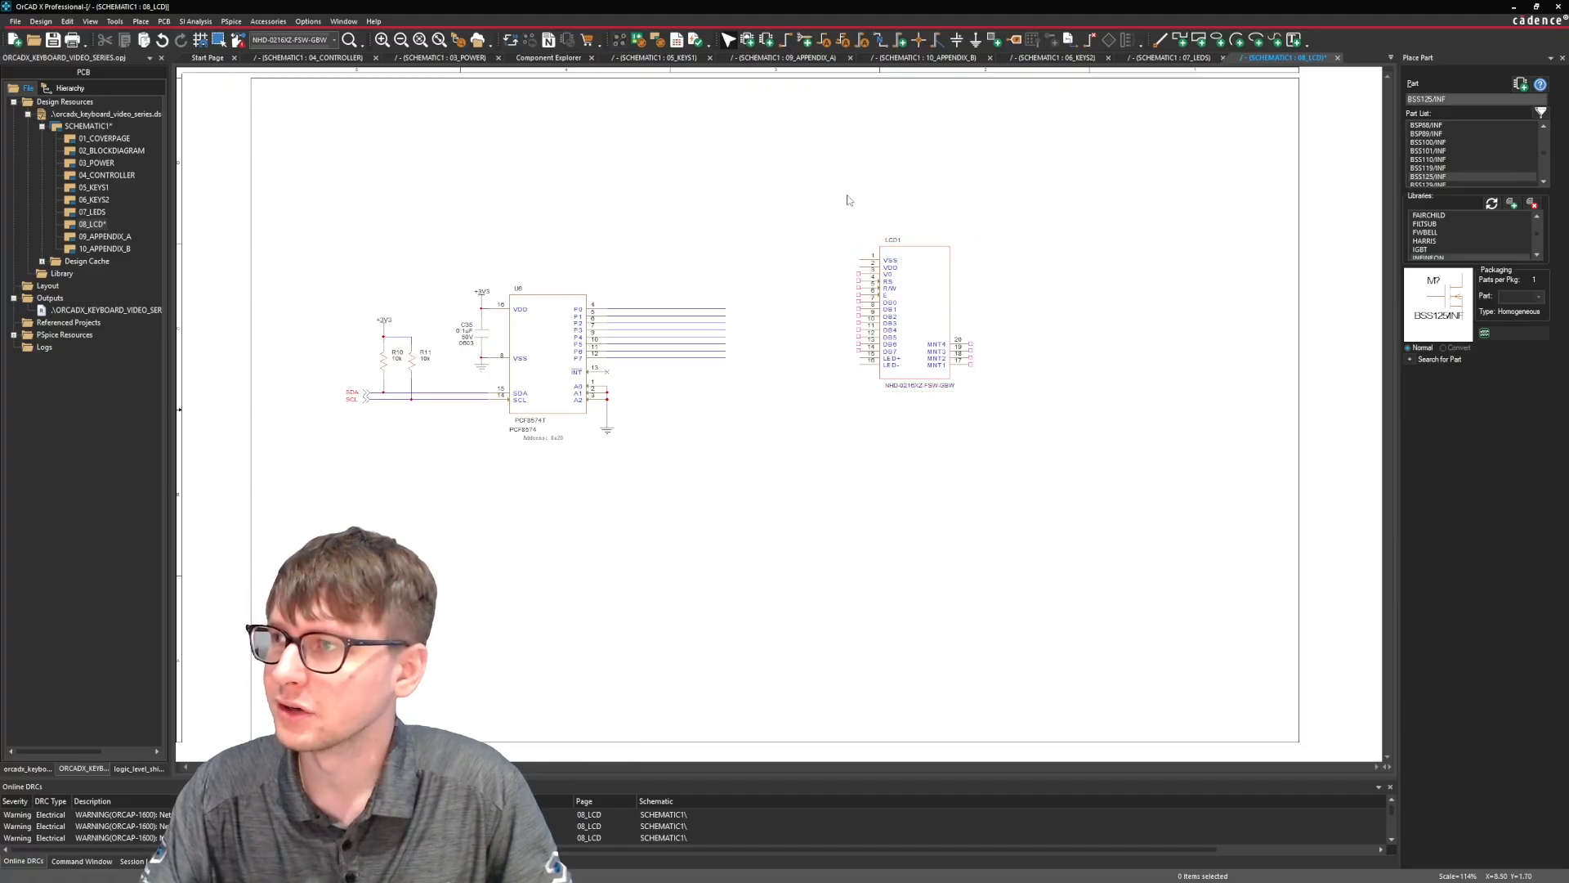
# Place the net alias RS on each of the eight U6 wires from P0 to P7 and align the one on P5.
pyautogui.keyDown('ctrl'); pyautogui.scroll(2, 809, 262); pyautogui.keyUp('ctrl')
pyautogui.scroll(-1, 700, 354)
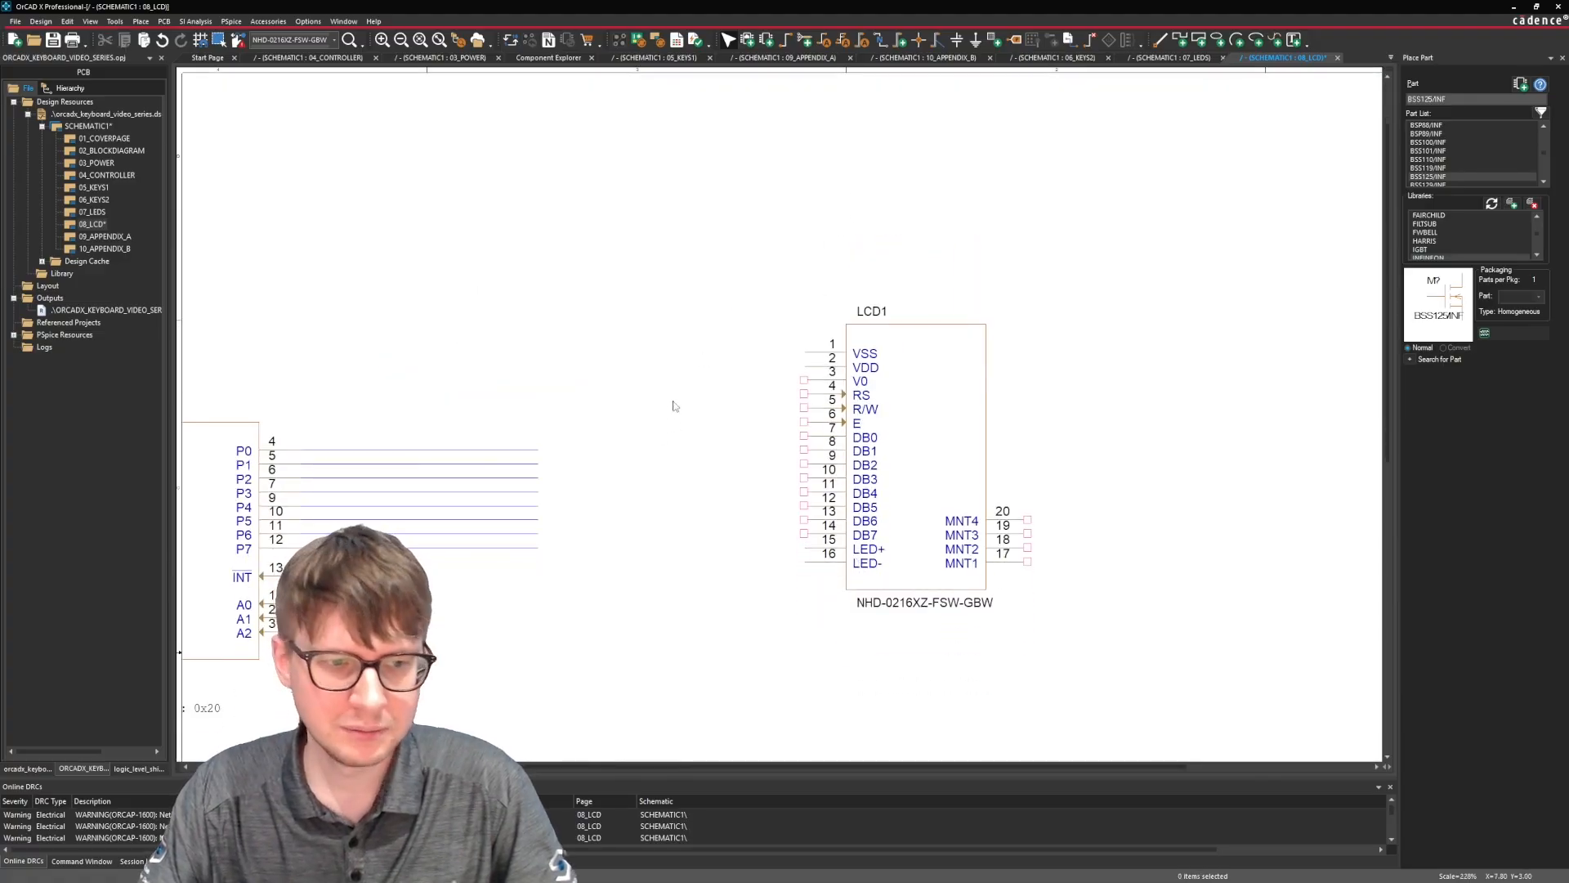
pyautogui.click(141, 22)
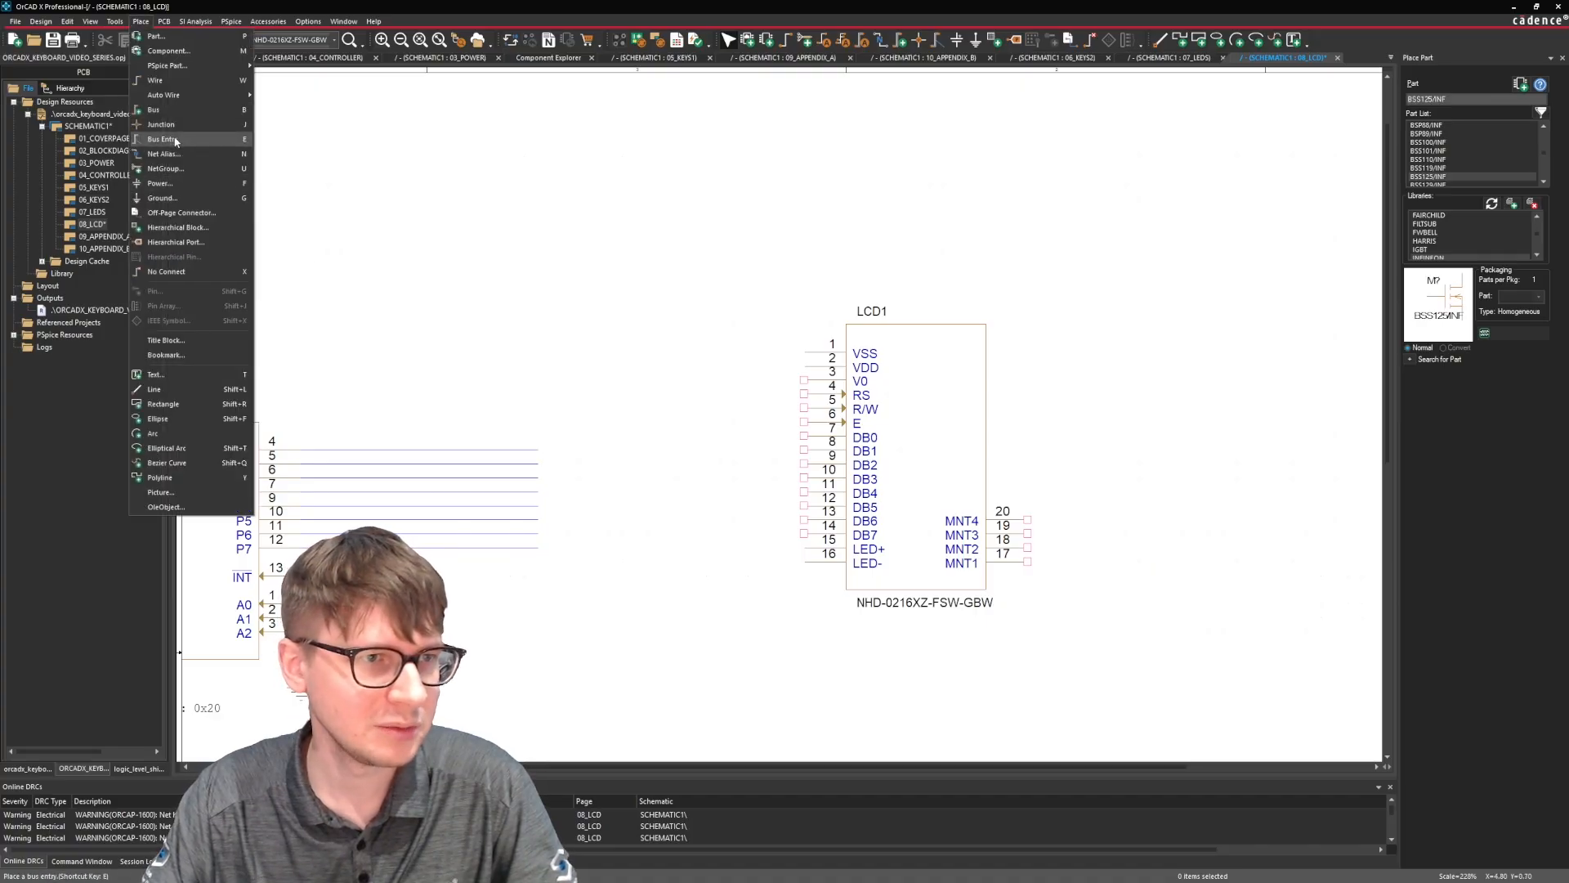
pyautogui.click(177, 157)
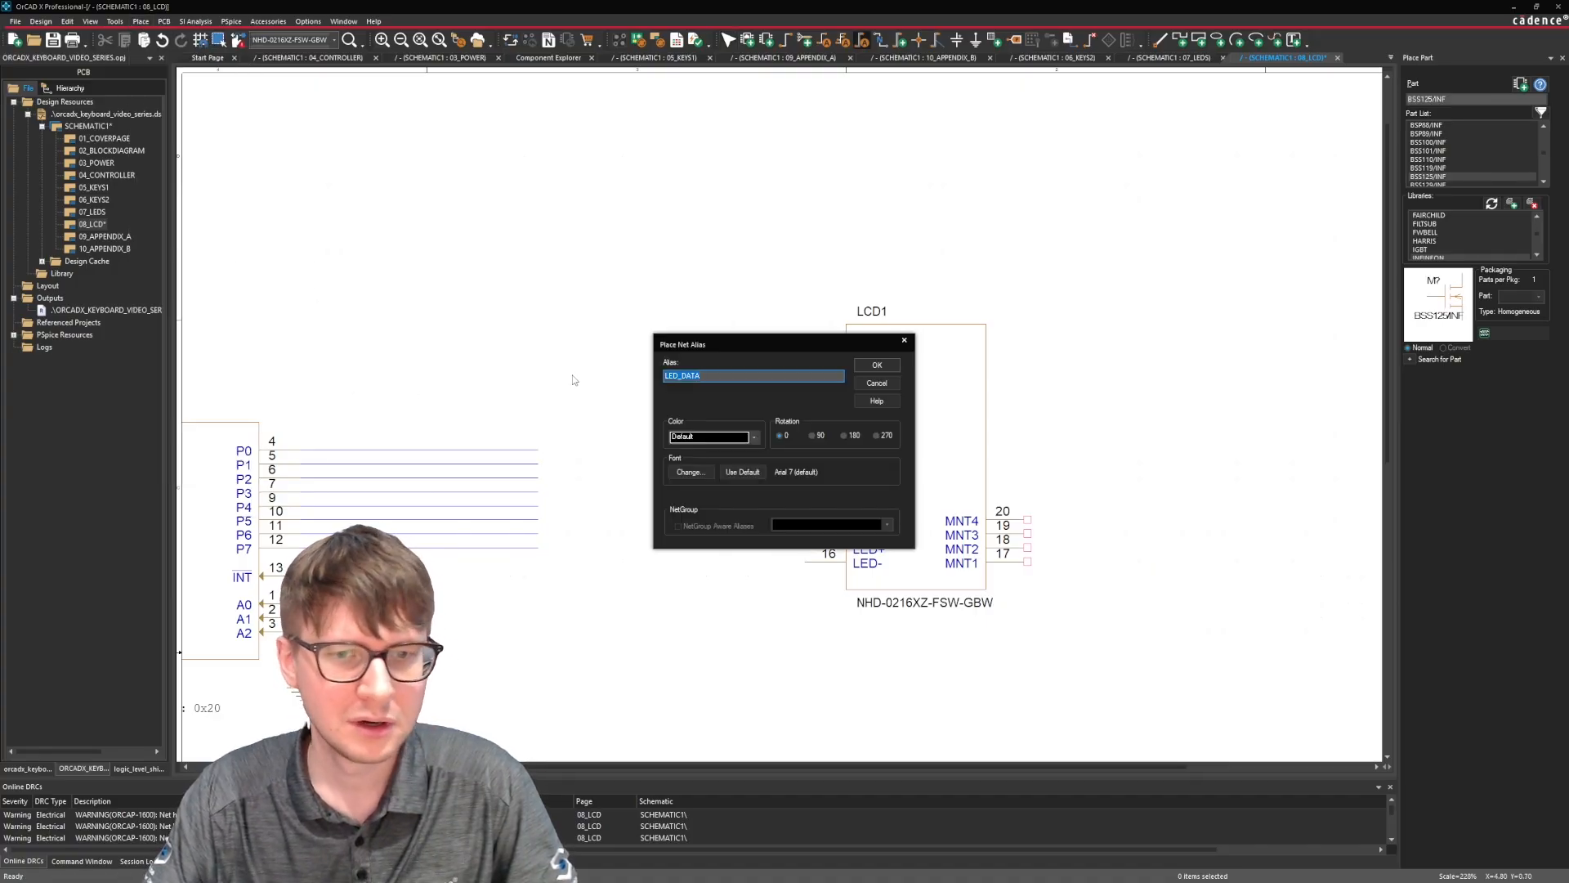
pyautogui.press('Return')
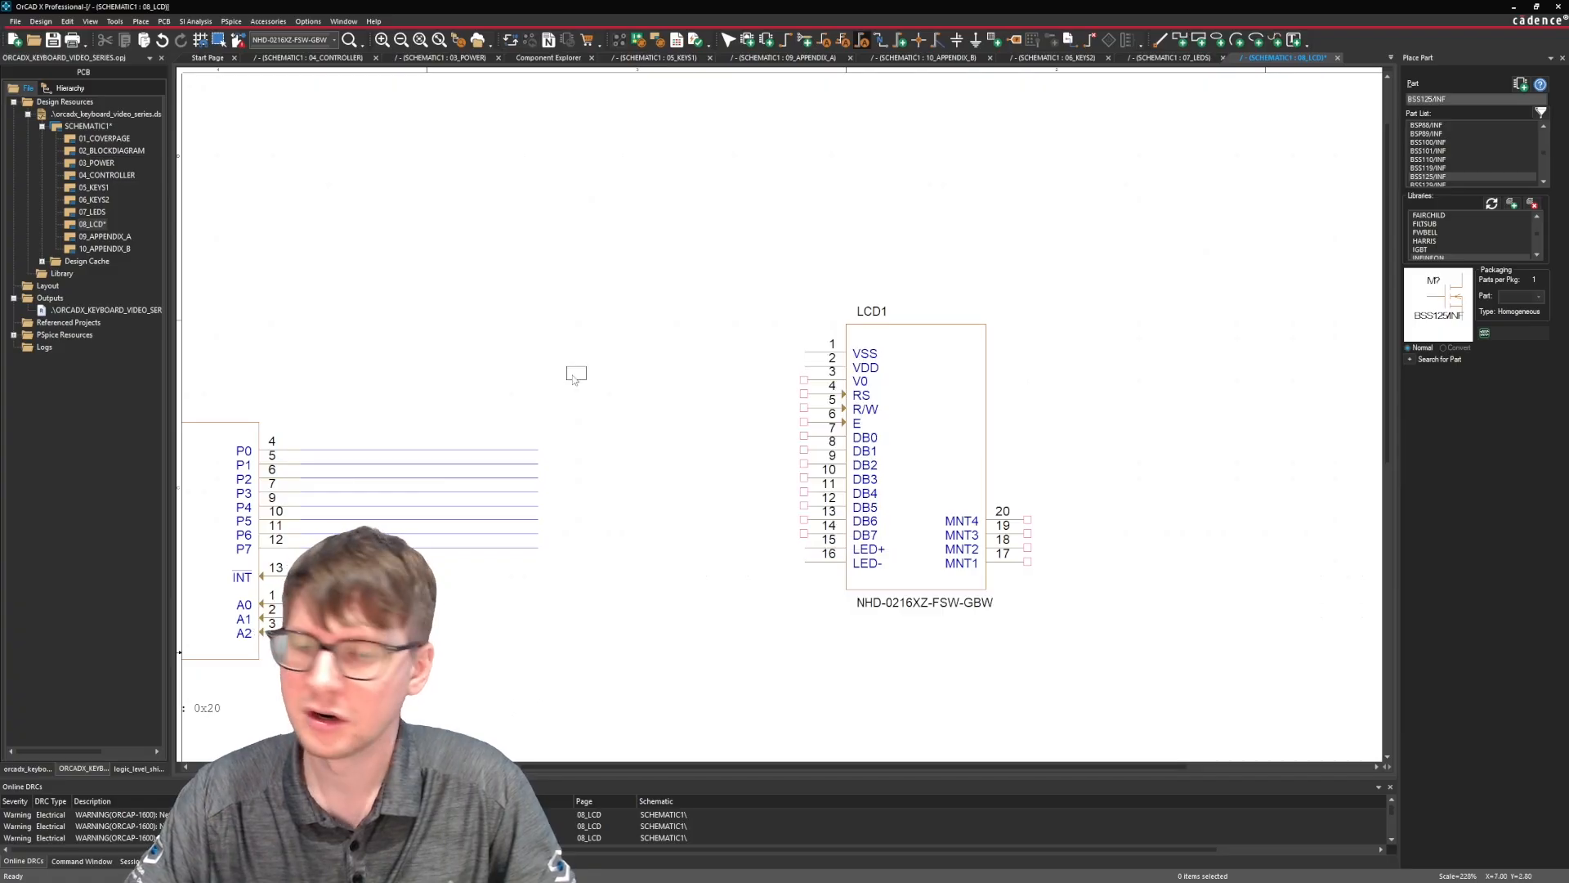
pyautogui.click(389, 448)
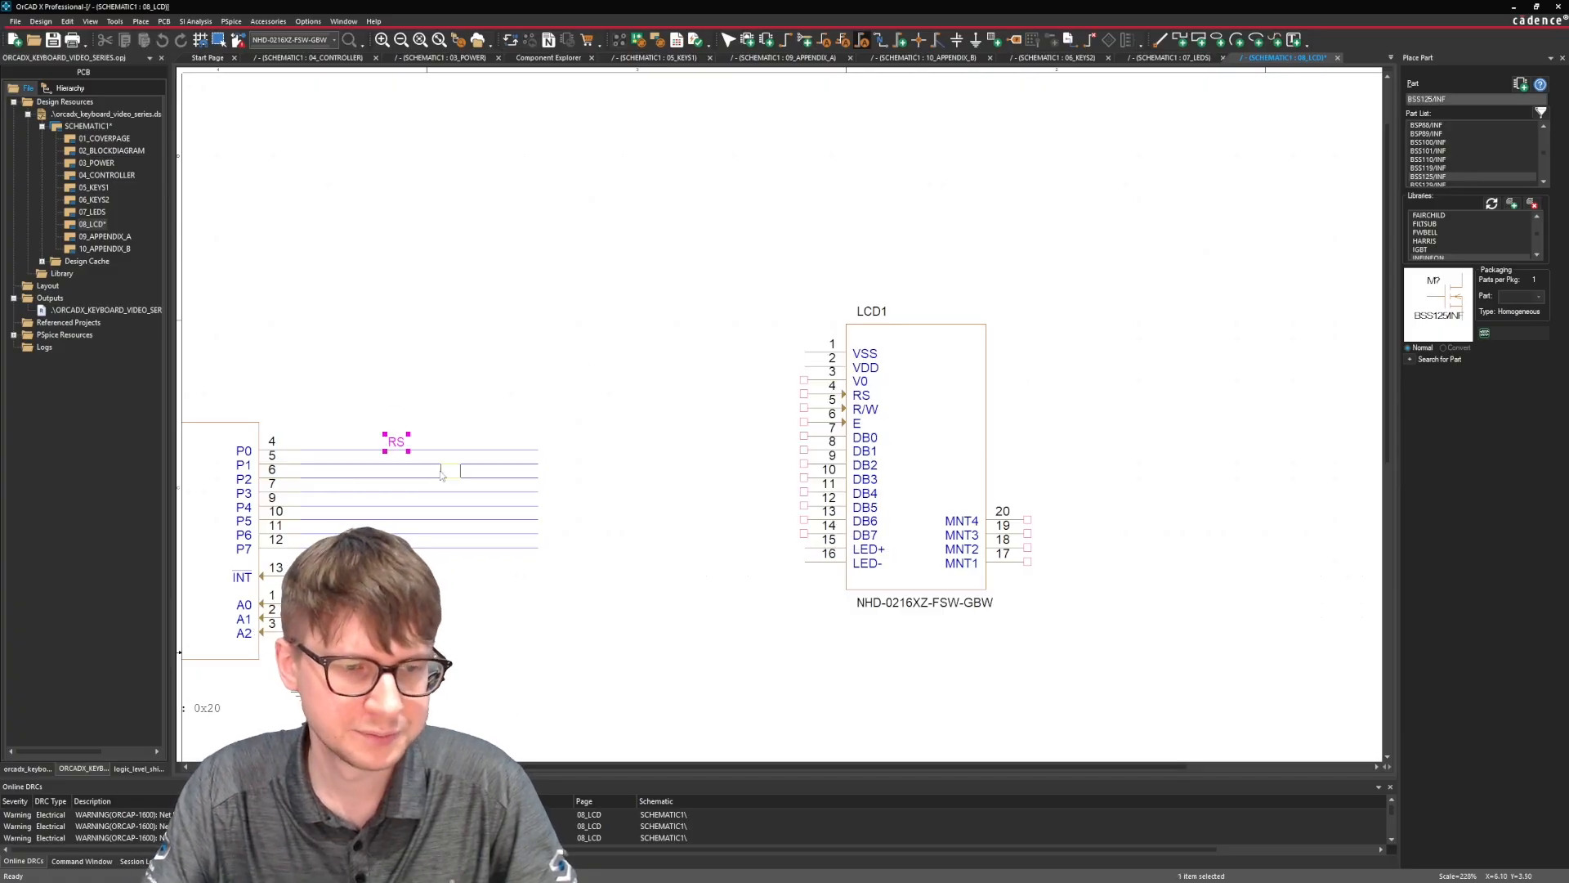
pyautogui.click(389, 462)
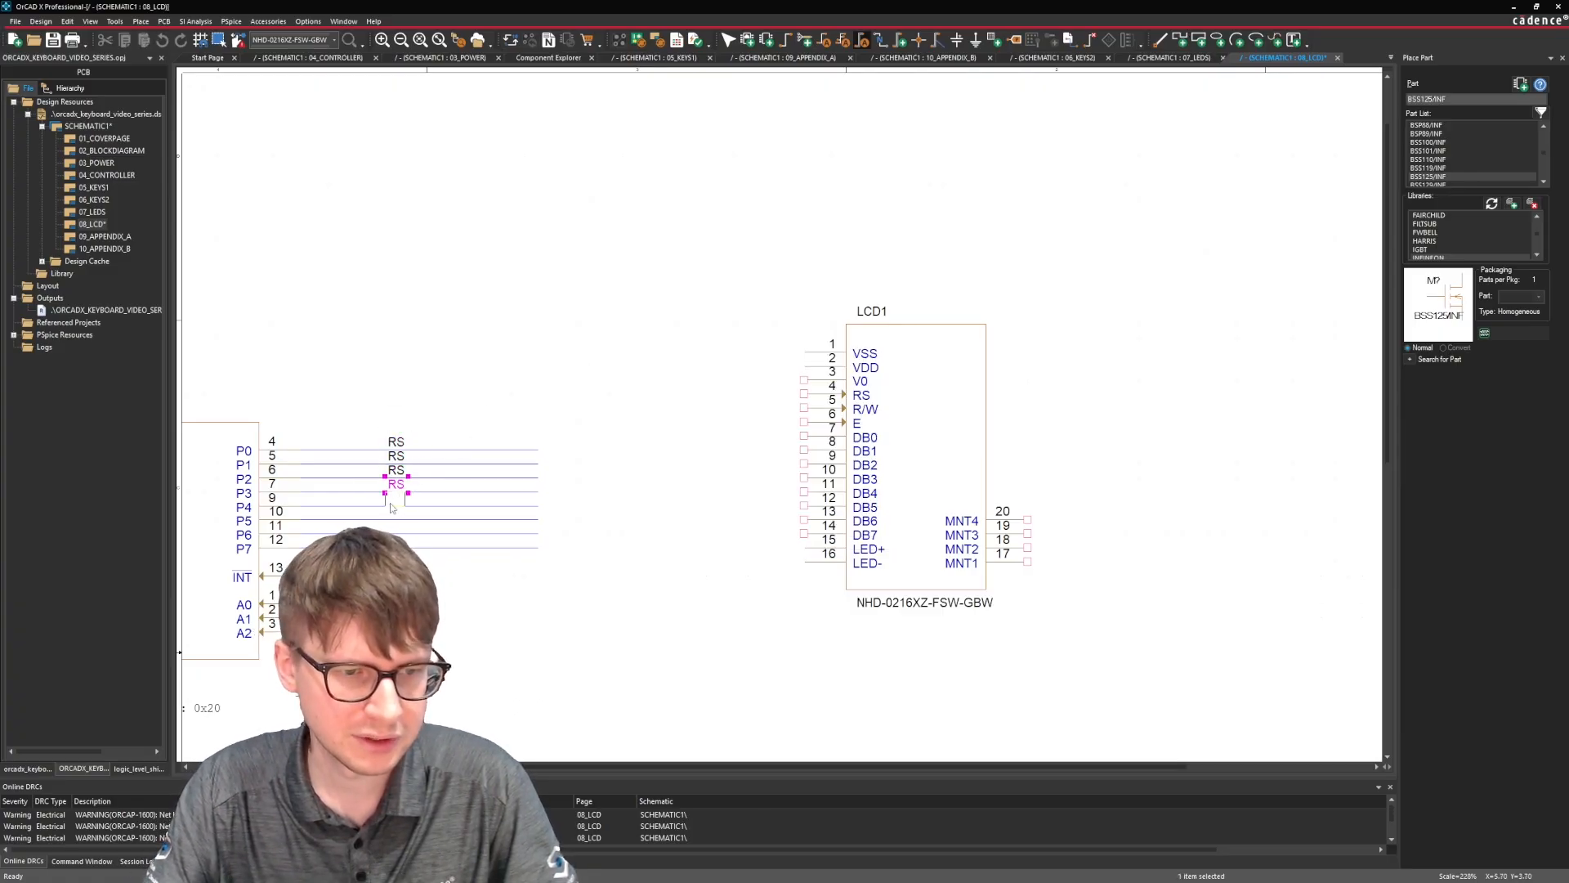
pyautogui.click(393, 518)
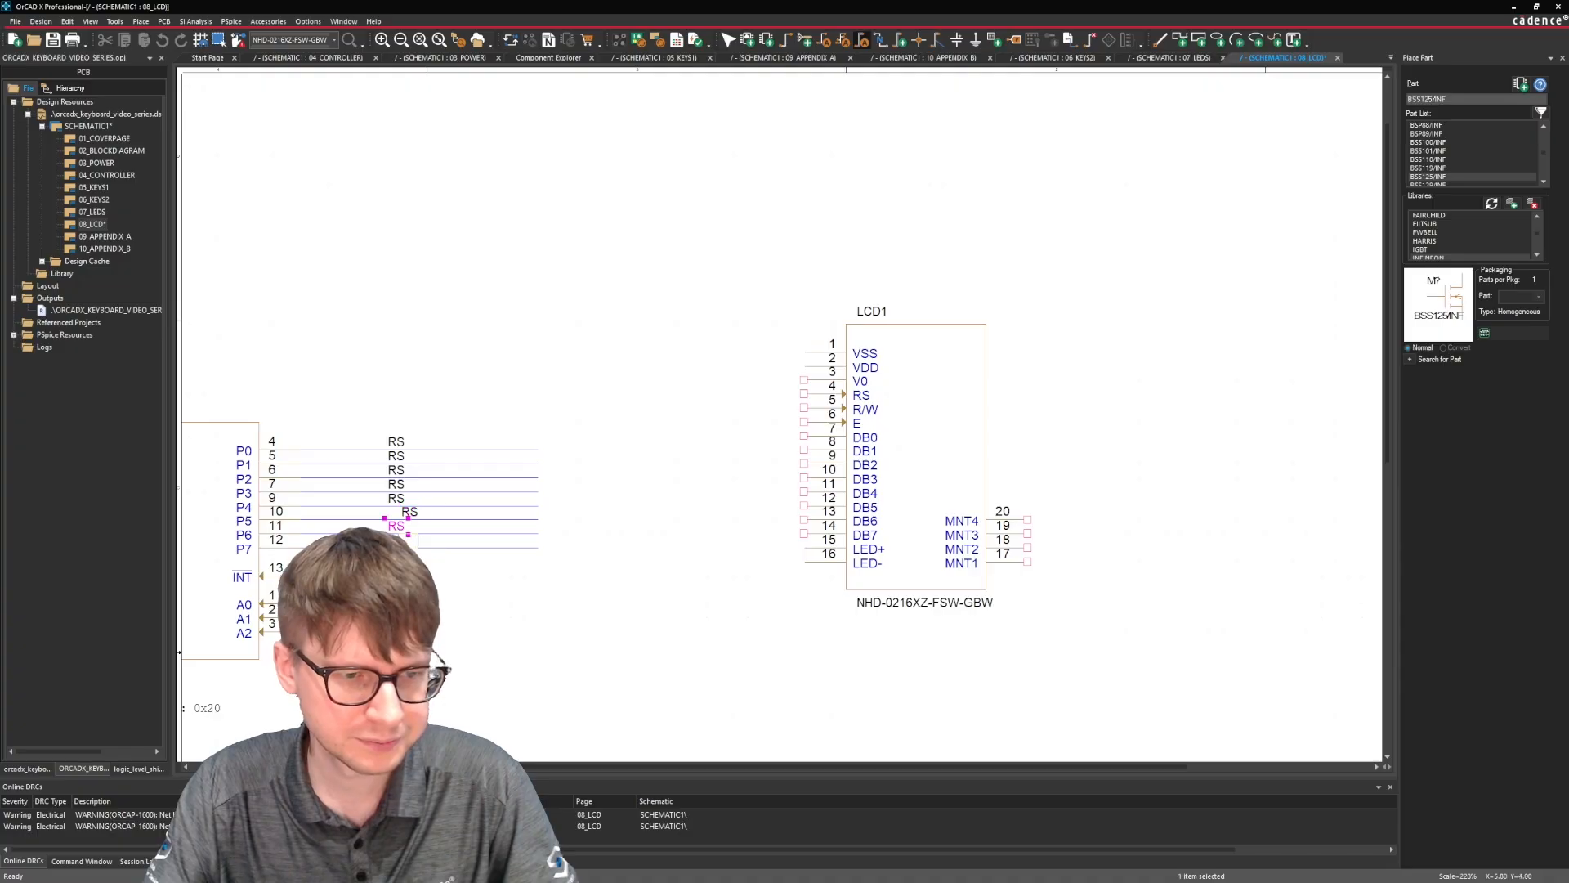
pyautogui.click(396, 532)
pyautogui.click(408, 512)
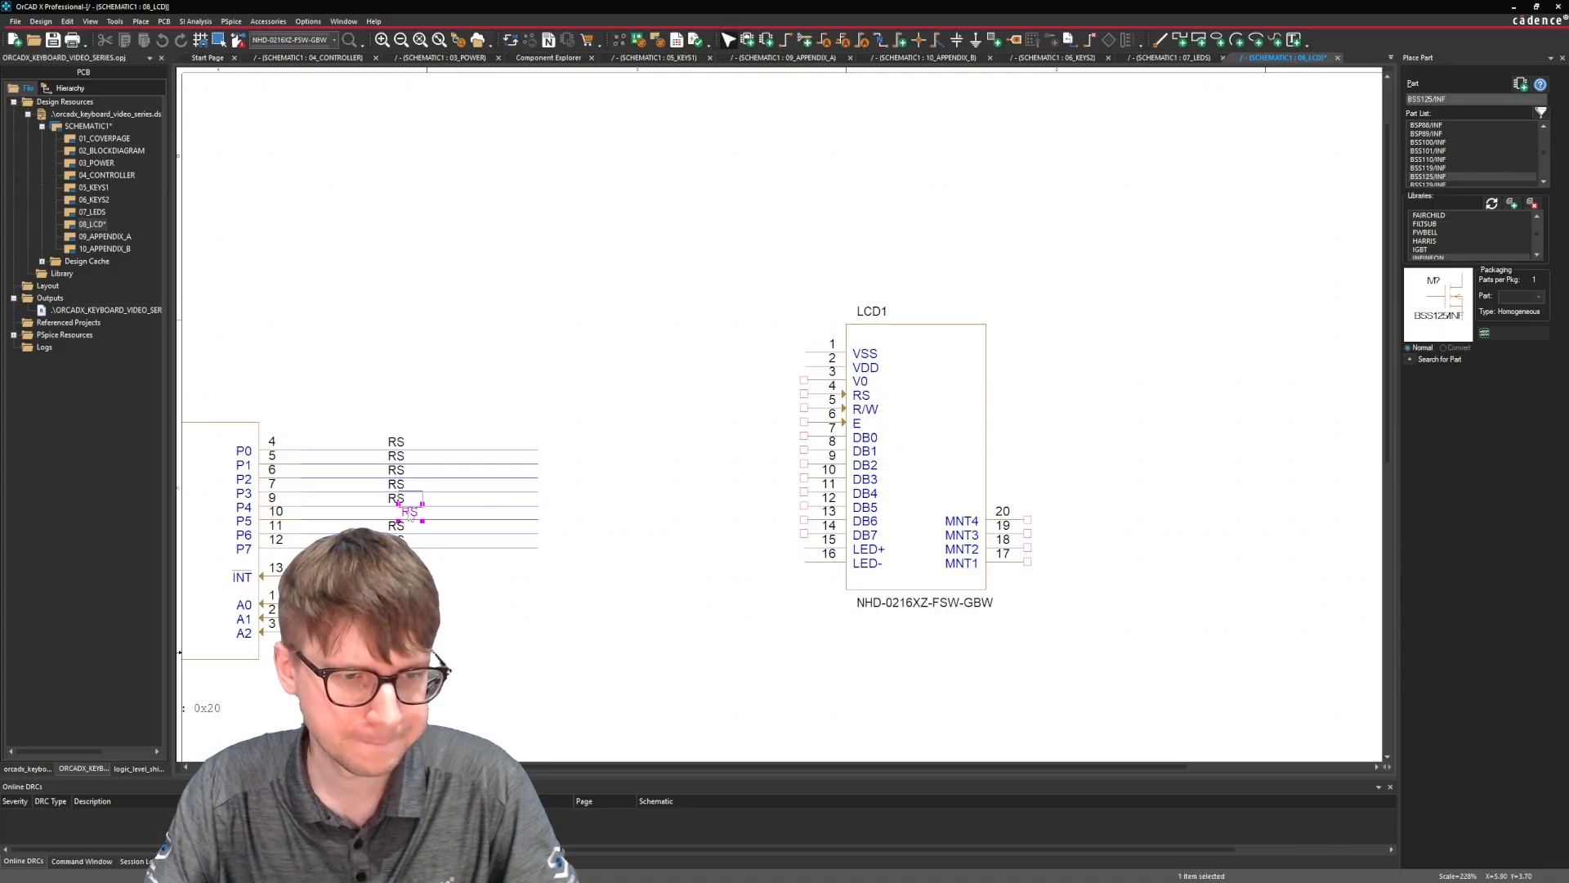
# Rename the net aliases on U6's P1 and P2 wires to RW and EN respectively.
pyautogui.doubleClick(396, 457)
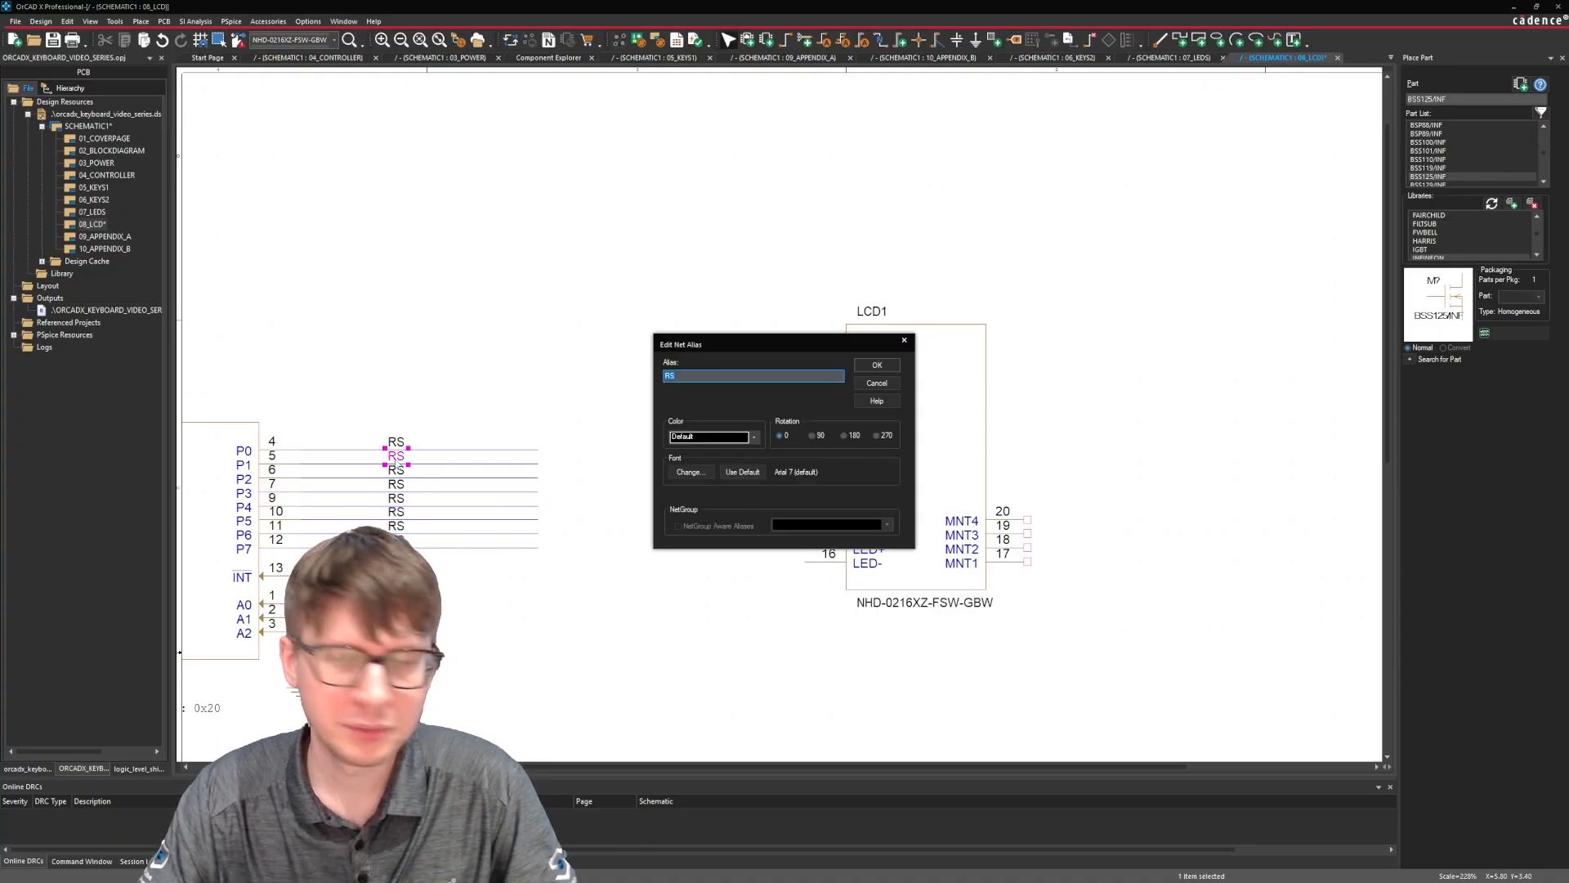
pyautogui.write('W')
pyautogui.press('BackSpace')
pyautogui.write('RW')
pyautogui.press('Return')
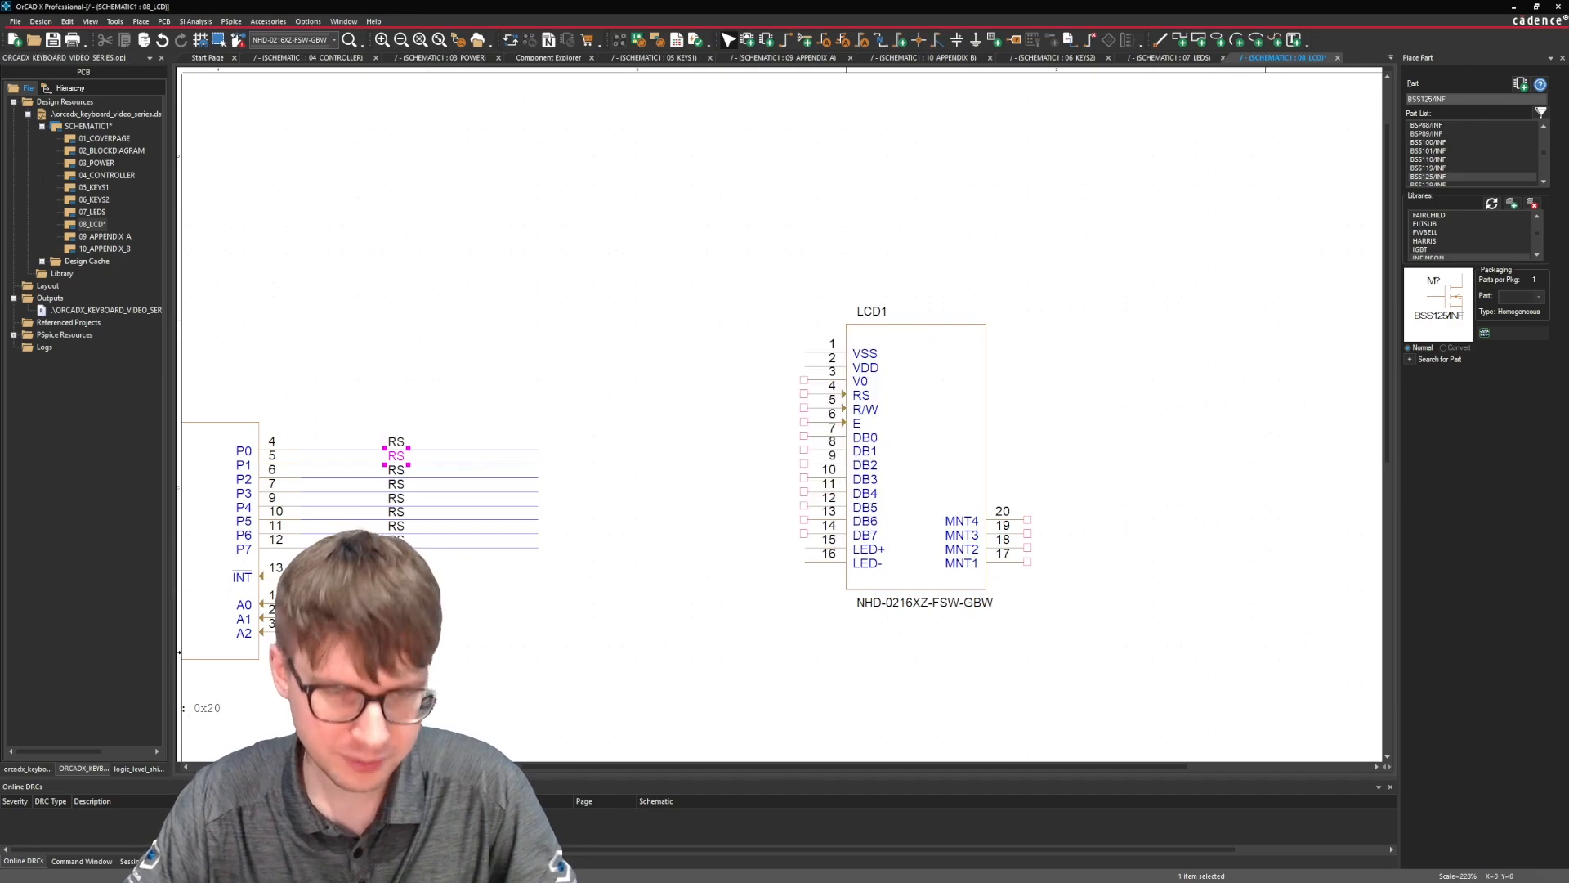
pyautogui.doubleClick(397, 472)
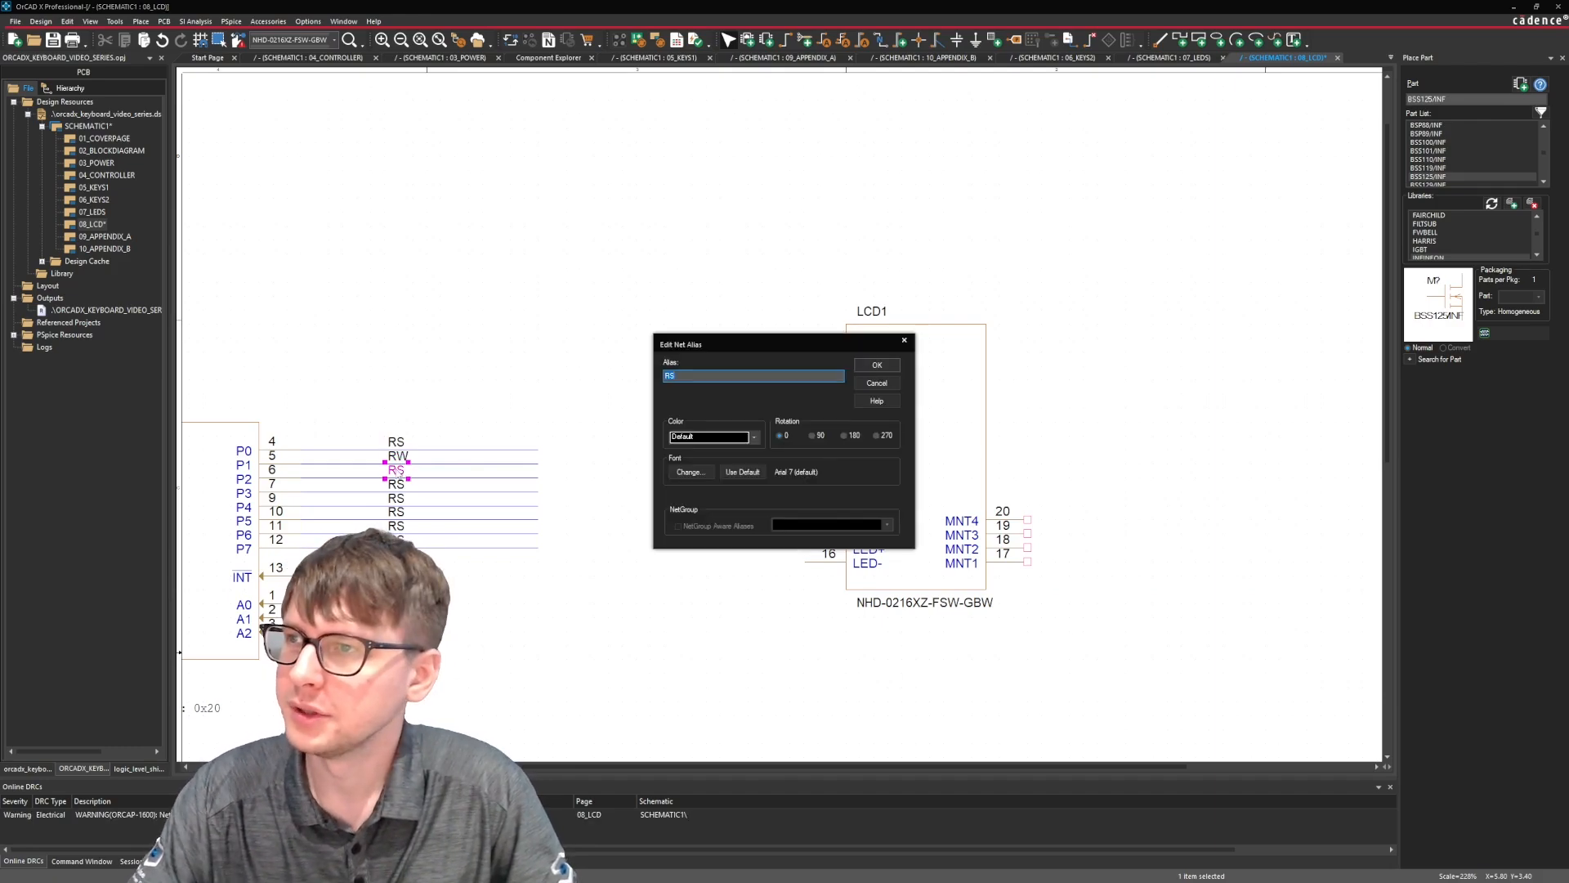
pyautogui.write('EN')
pyautogui.press('Return')
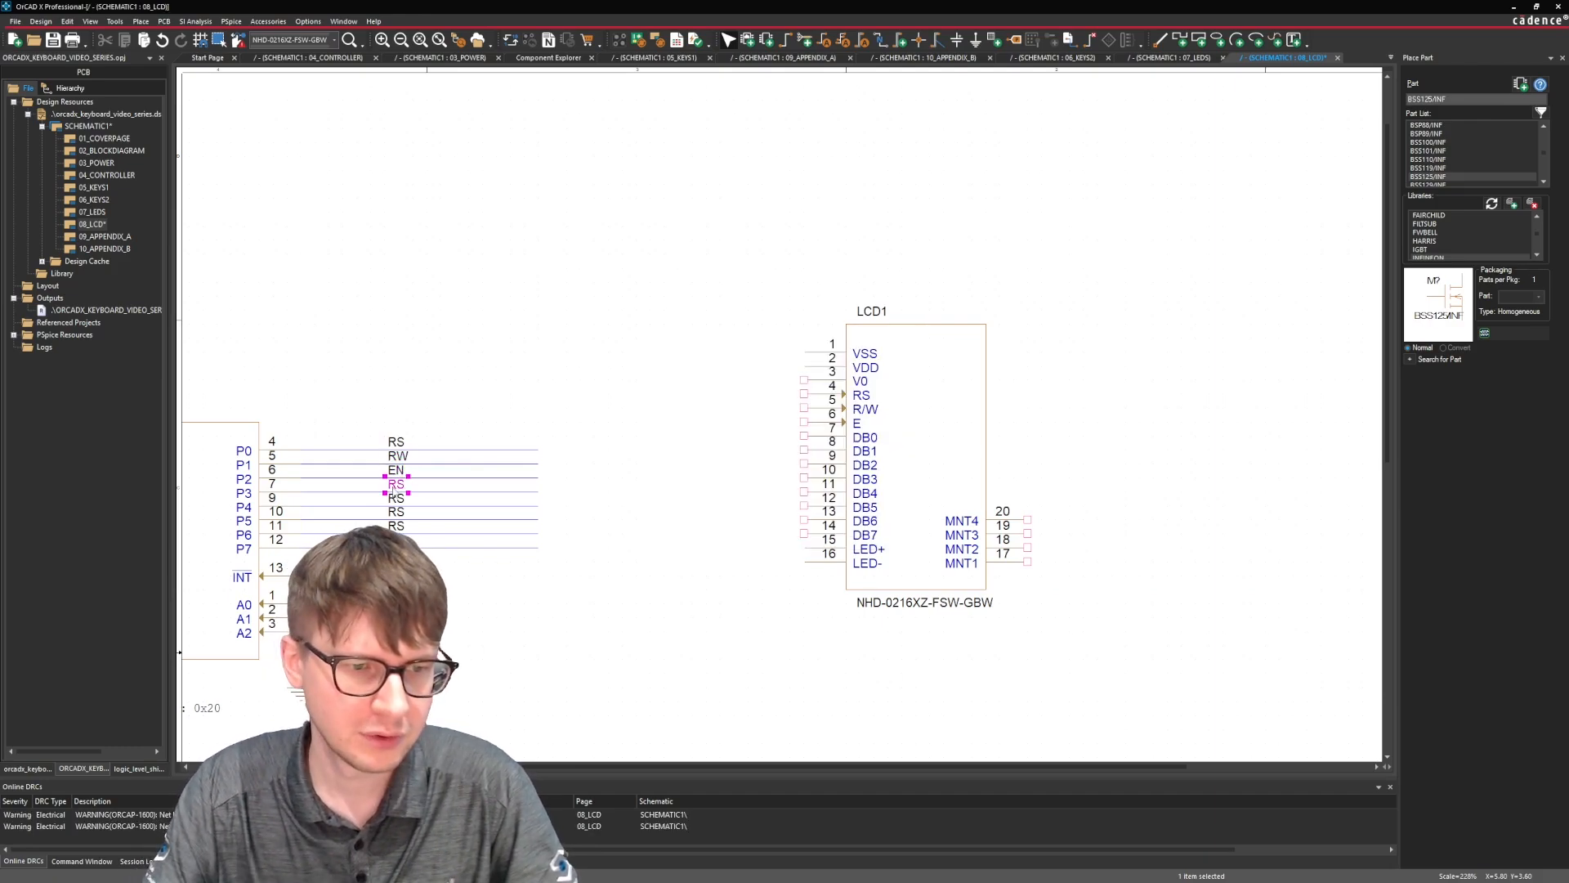
# Rename the net alias on U6's P3 wire to BT.
pyautogui.doubleClick(395, 485)
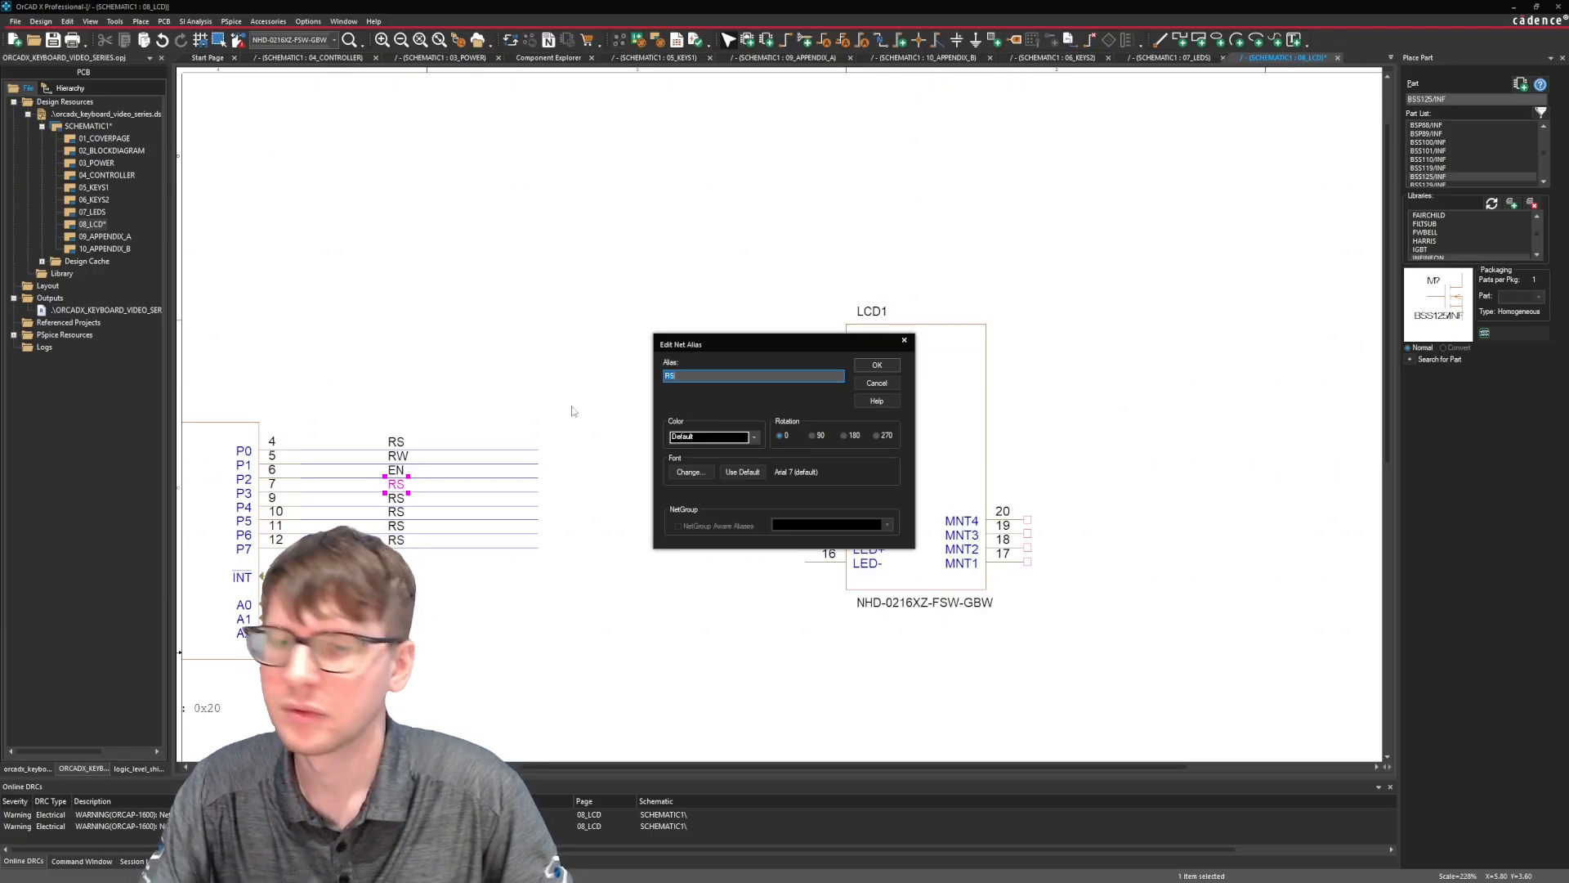
pyautogui.write('BT')
pyautogui.press('Return')
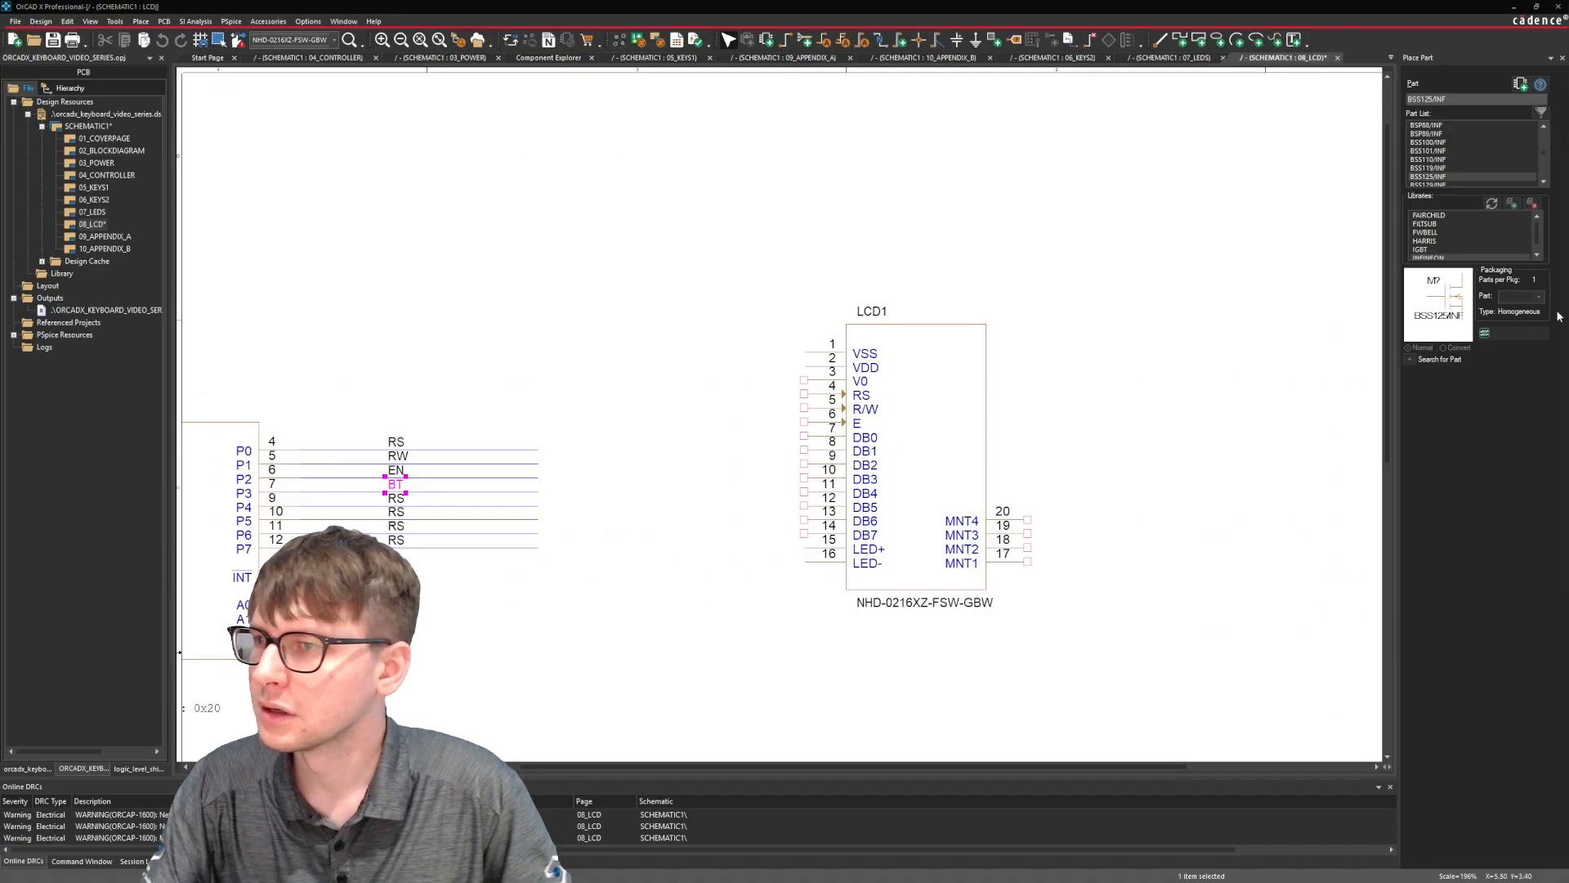
# Change the net alias on U6's P3 wire to BACKLIGHT.
pyautogui.doubleClick(396, 486)
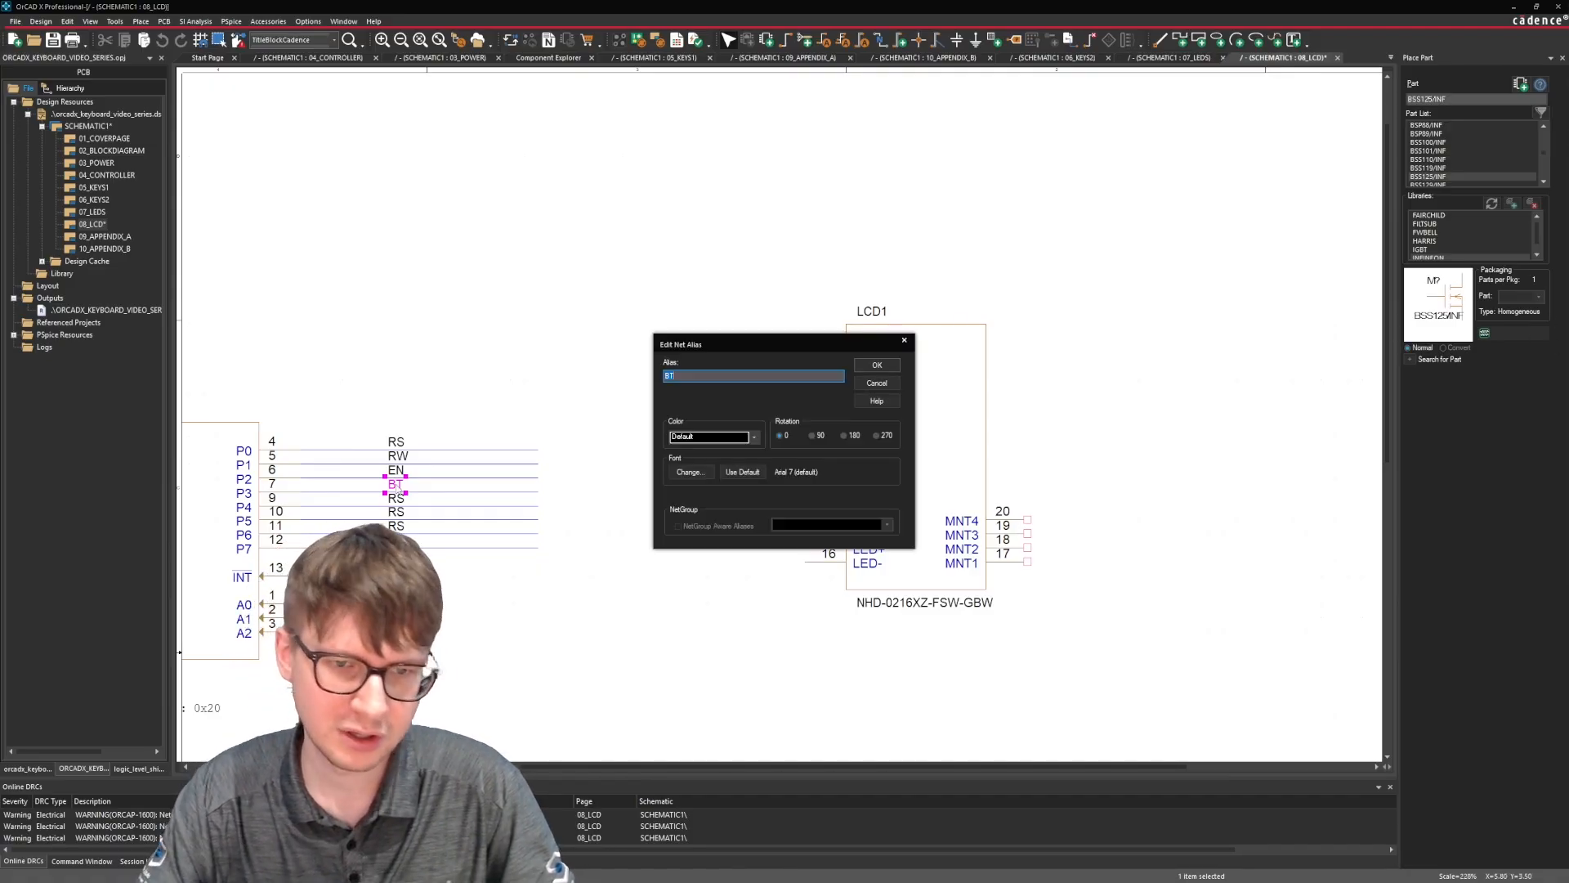
pyautogui.write('BACKLIGHT')
pyautogui.press('Return')
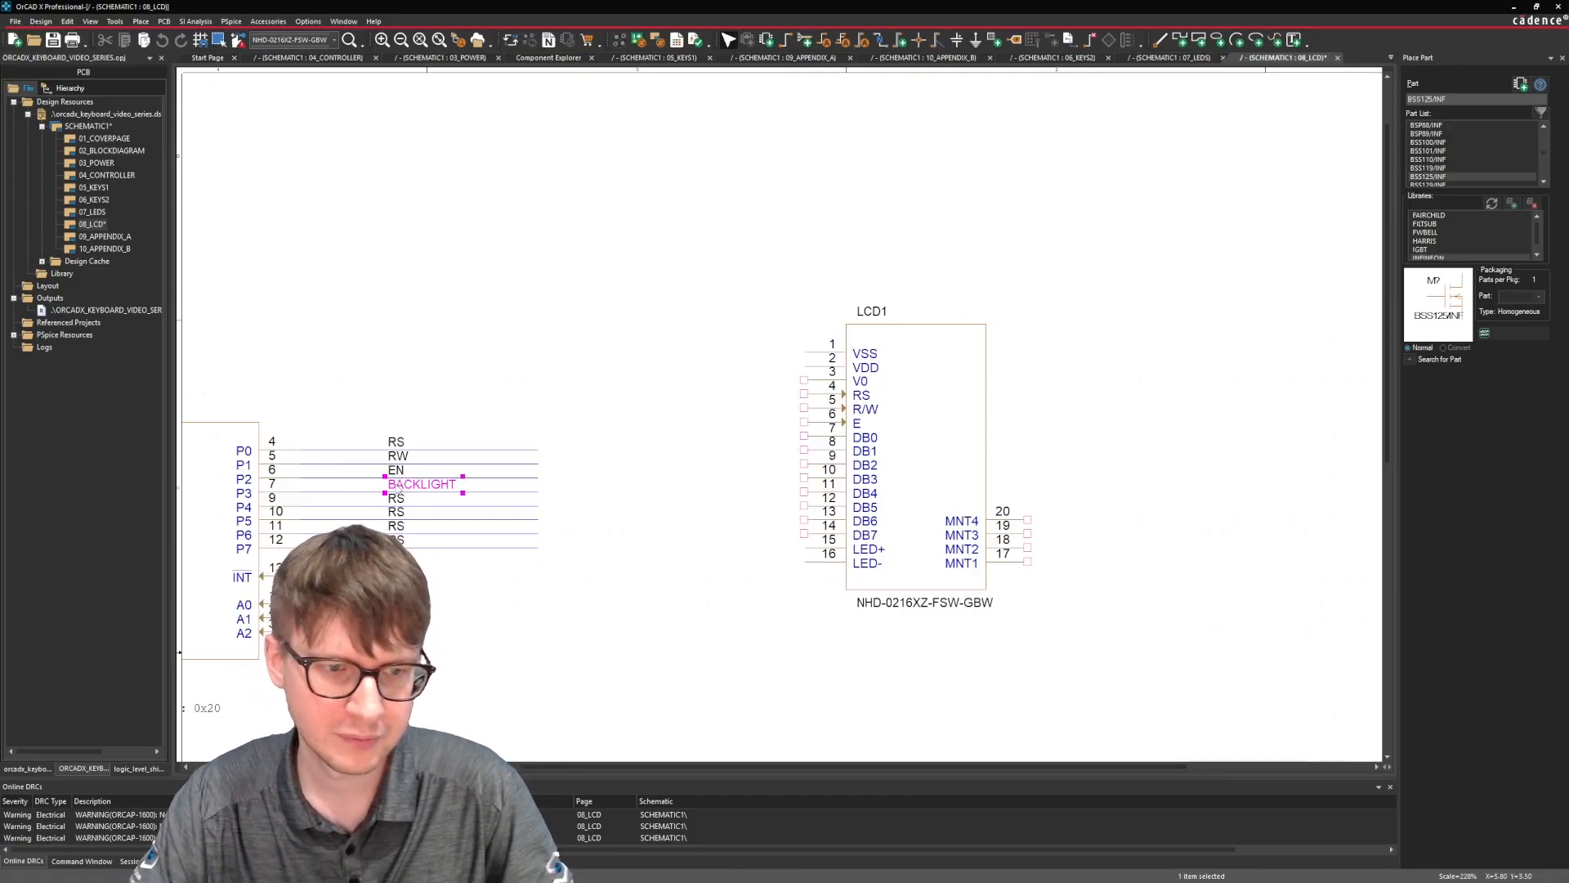
# Rename the net aliases on U6's P4, P5, P6 and P7 wires to D4, D5, D6 and D7 in that order.
pyautogui.doubleClick(397, 499)
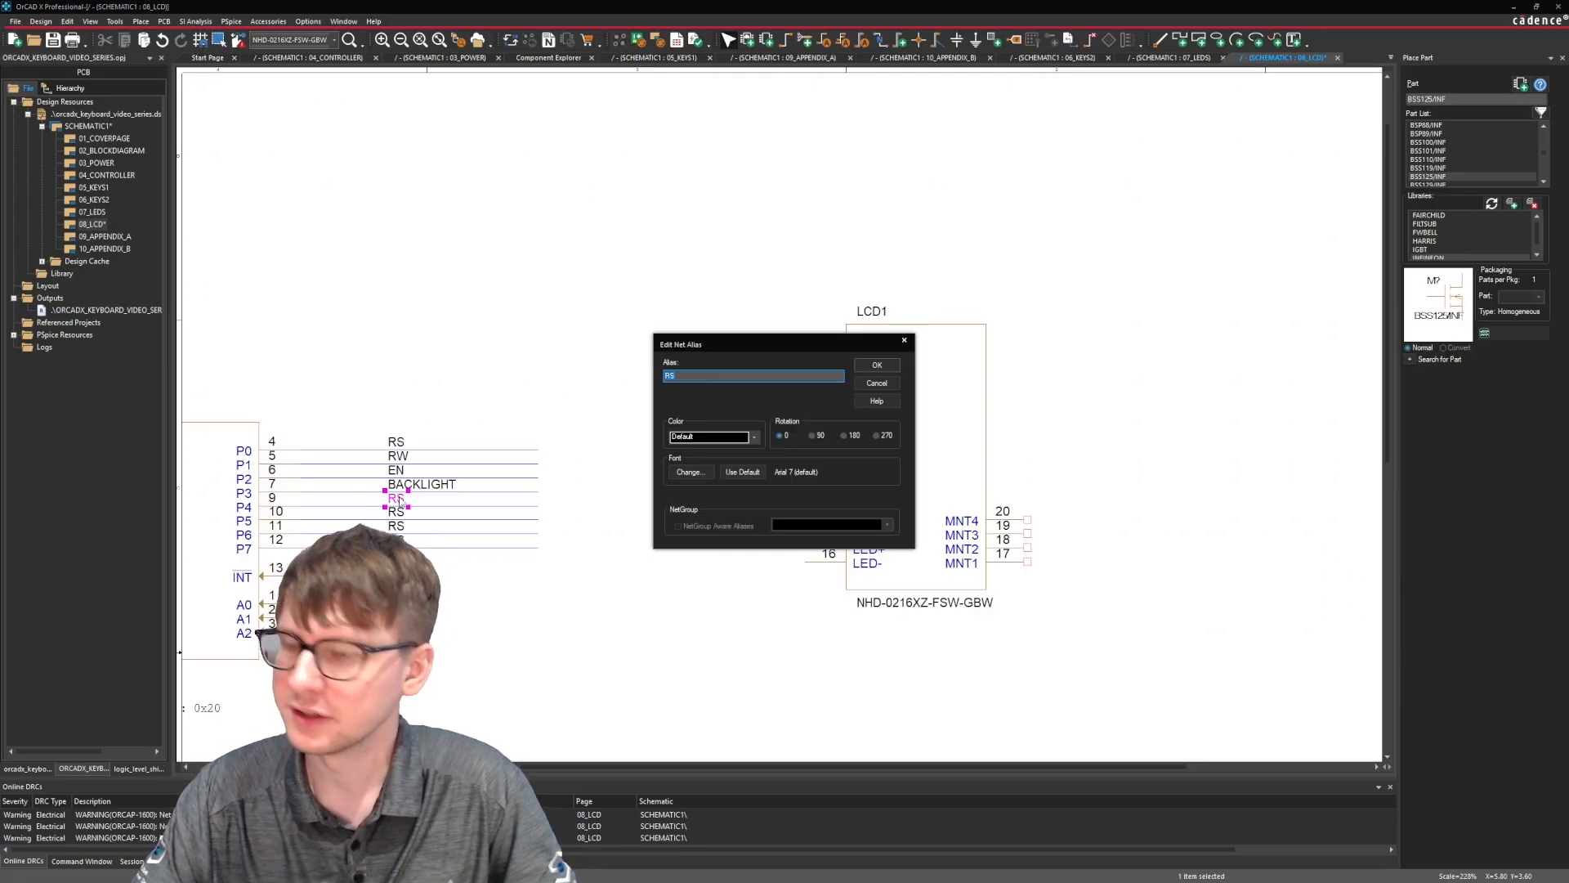
pyautogui.write('D4')
pyautogui.press('Return')
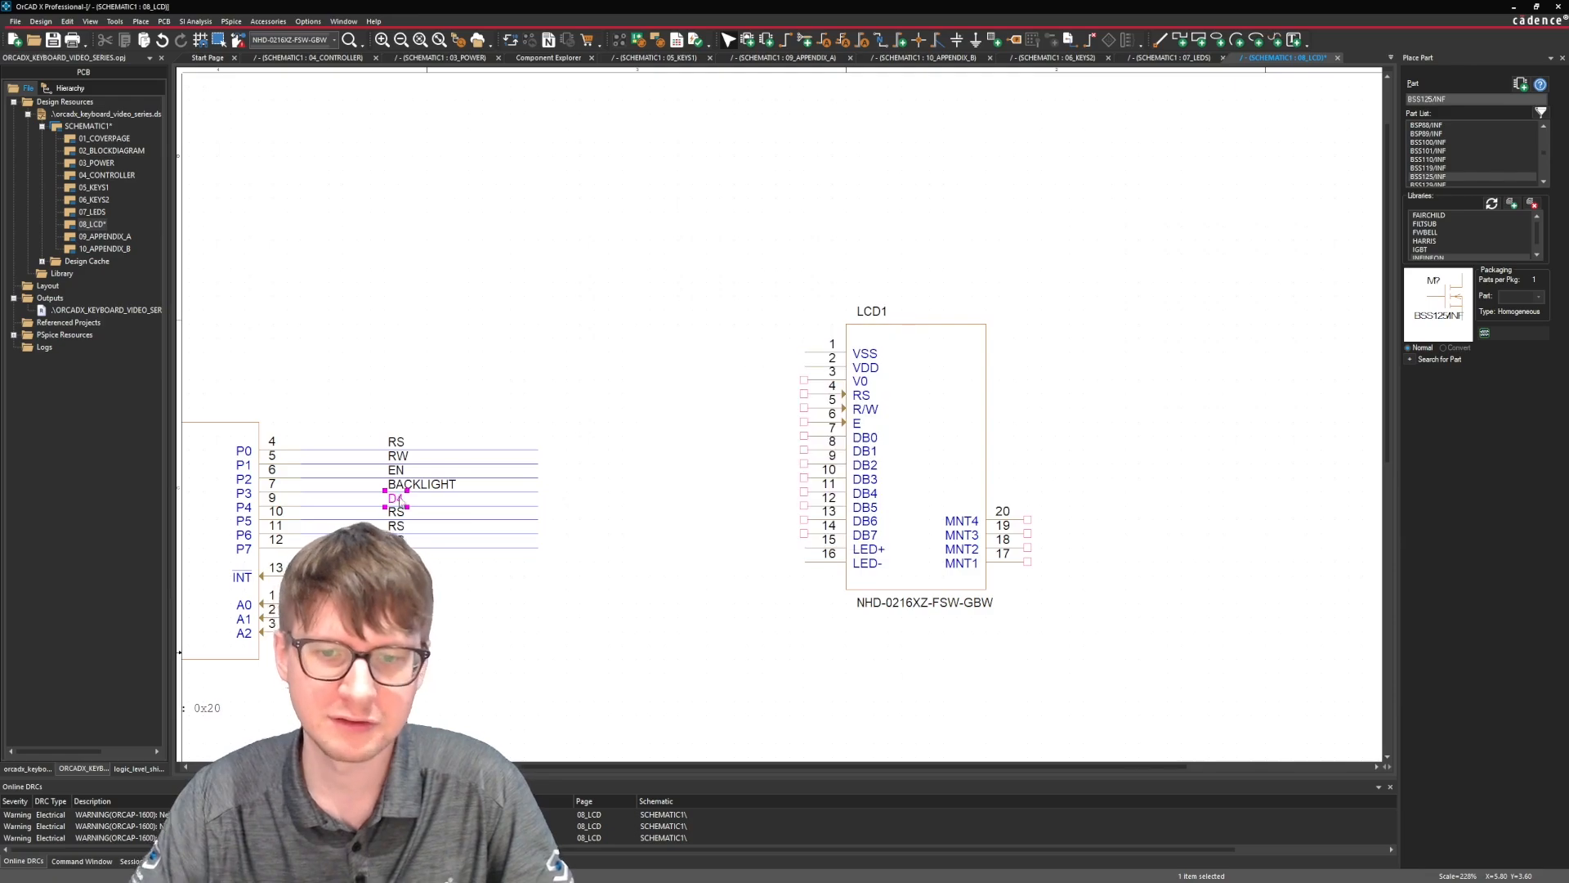
pyautogui.doubleClick(395, 512)
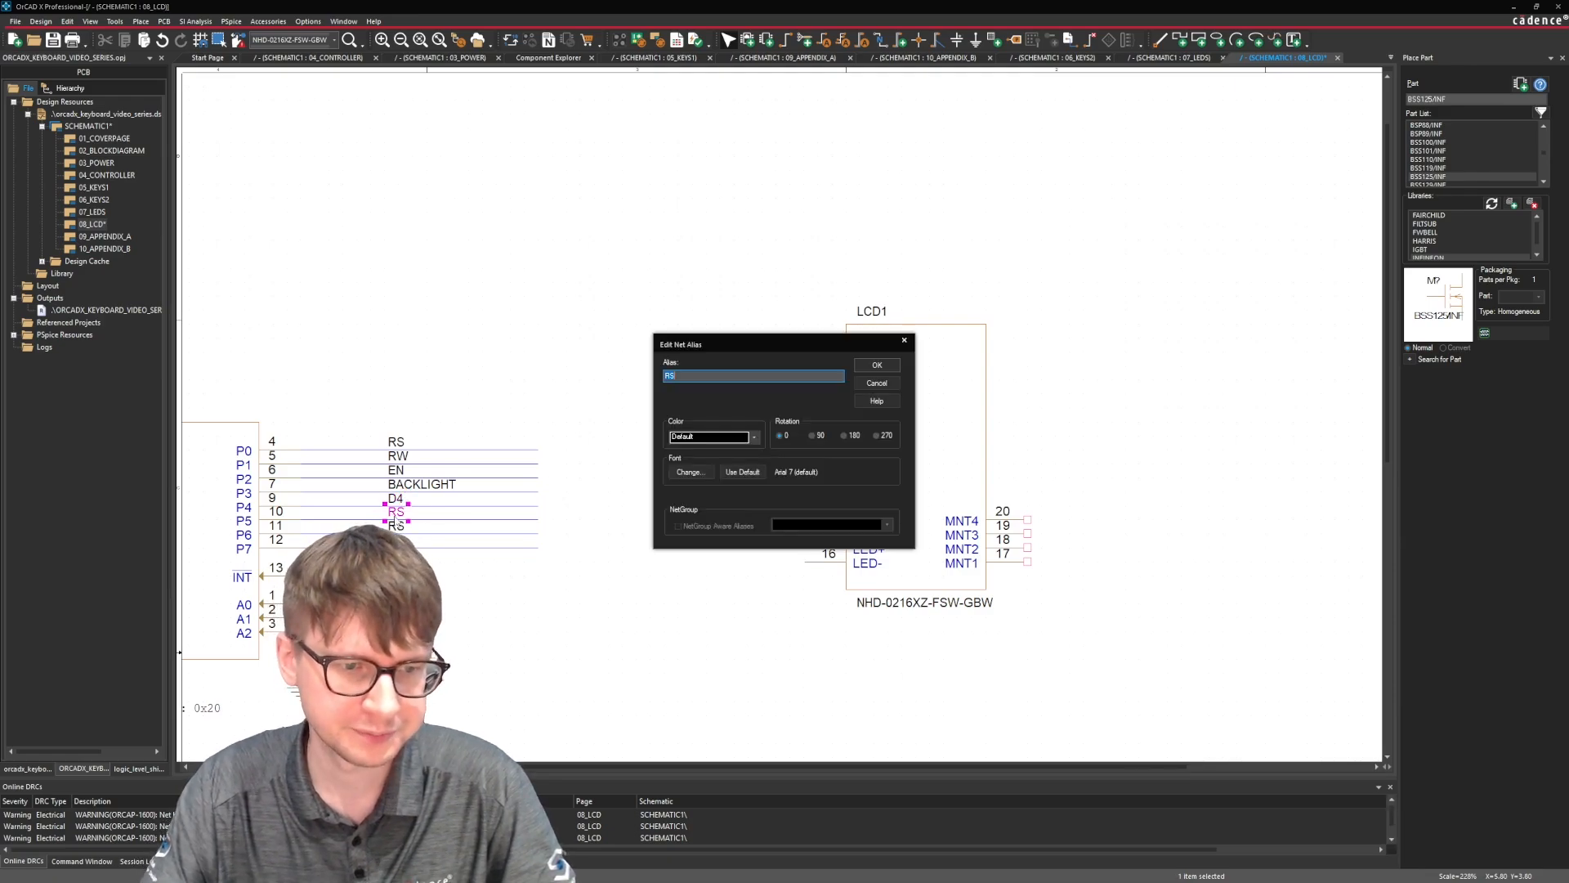
pyautogui.write('D5')
pyautogui.press('Return')
pyautogui.doubleClick(396, 525)
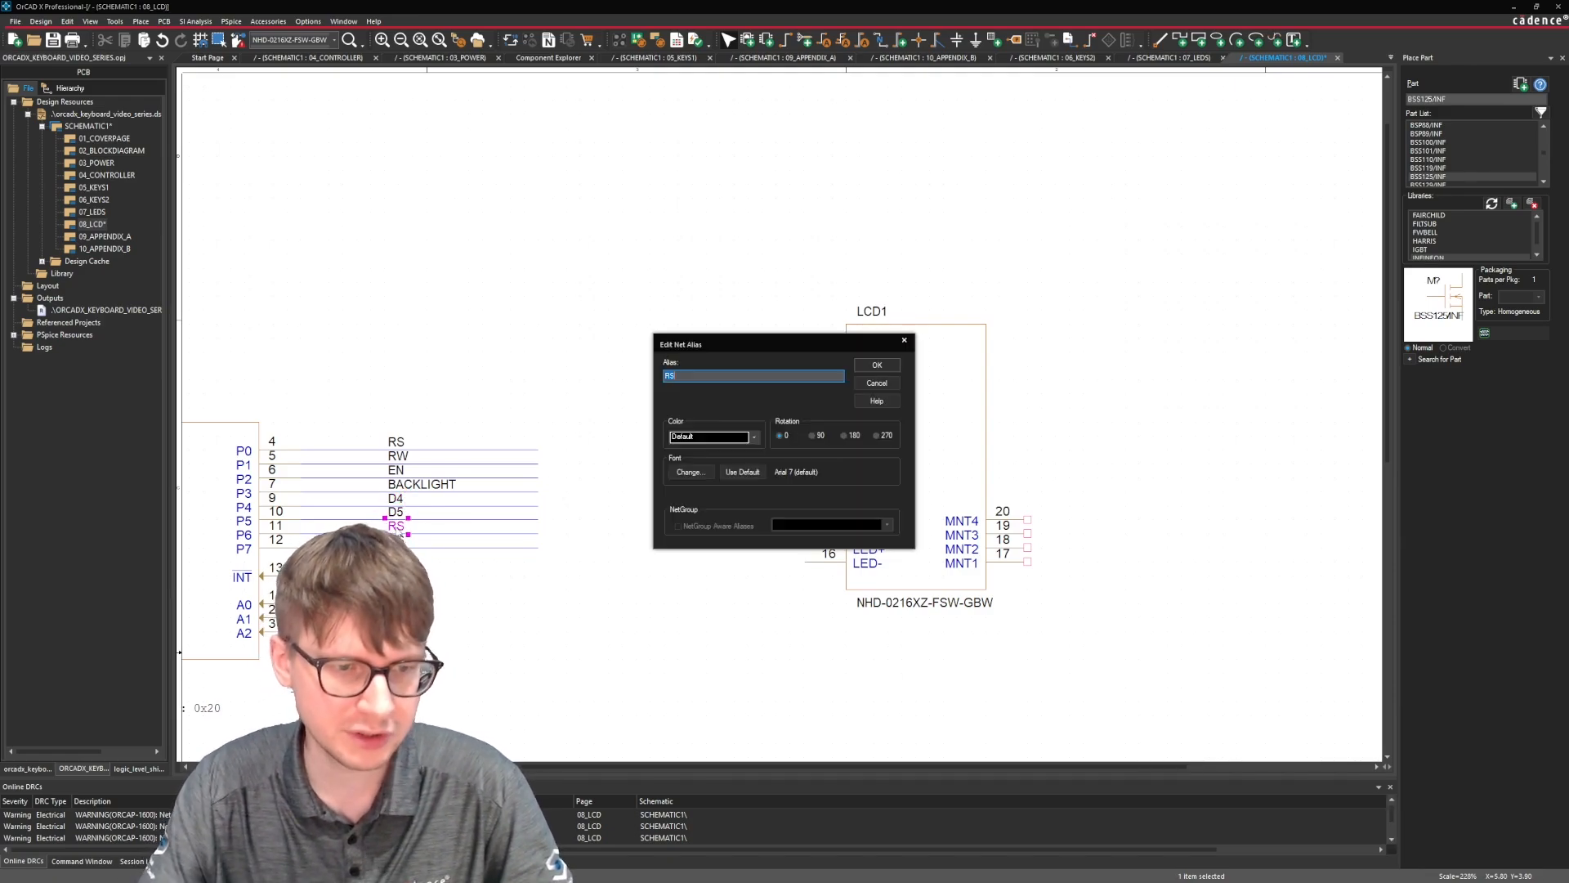
pyautogui.write('D6')
pyautogui.press('Return')
pyautogui.doubleClick(395, 540)
pyautogui.write('D7')
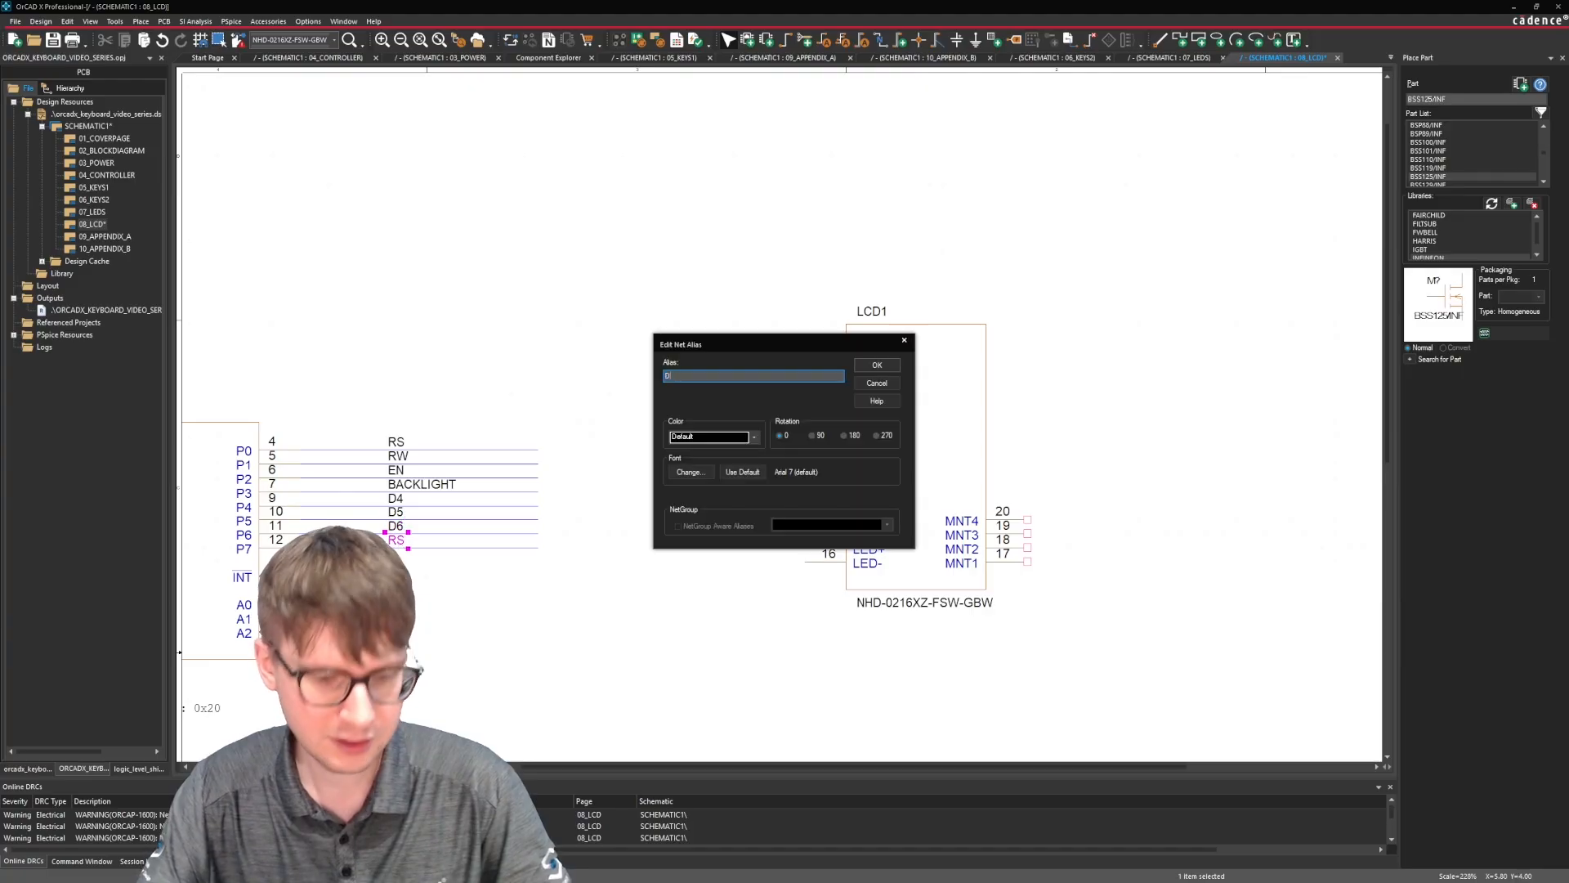
pyautogui.press('Return')
# Extend the D7 wire toward LCD1 and move LCD1 farther from U6 so its DB7 pin lines up with that wire.
pyautogui.press('w')
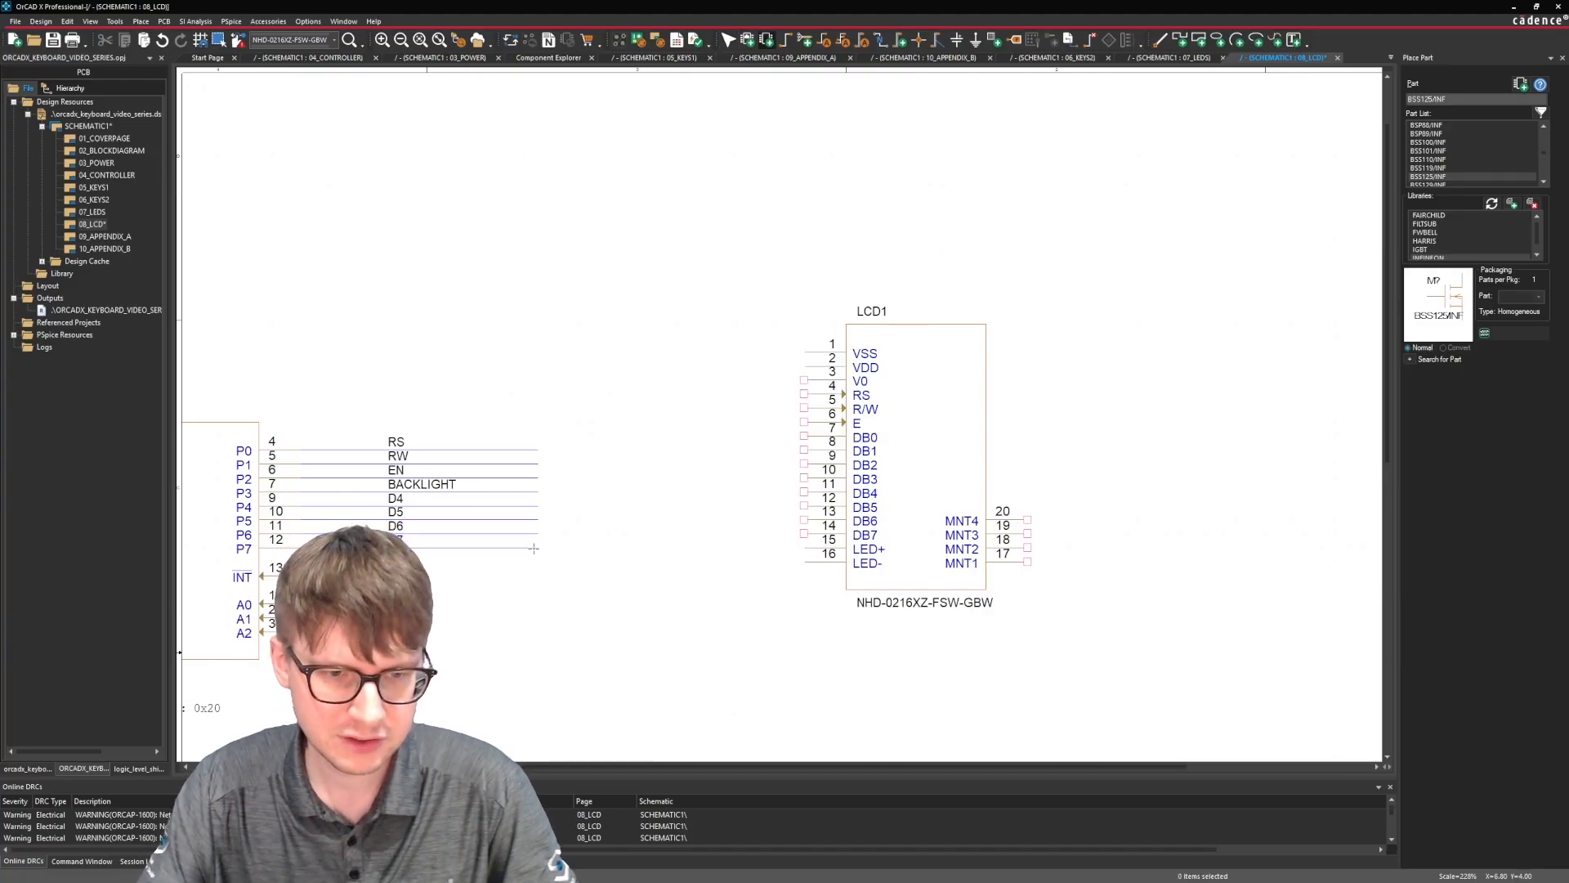
pyautogui.click(538, 547)
pyautogui.click(776, 548)
pyautogui.press('Escape')
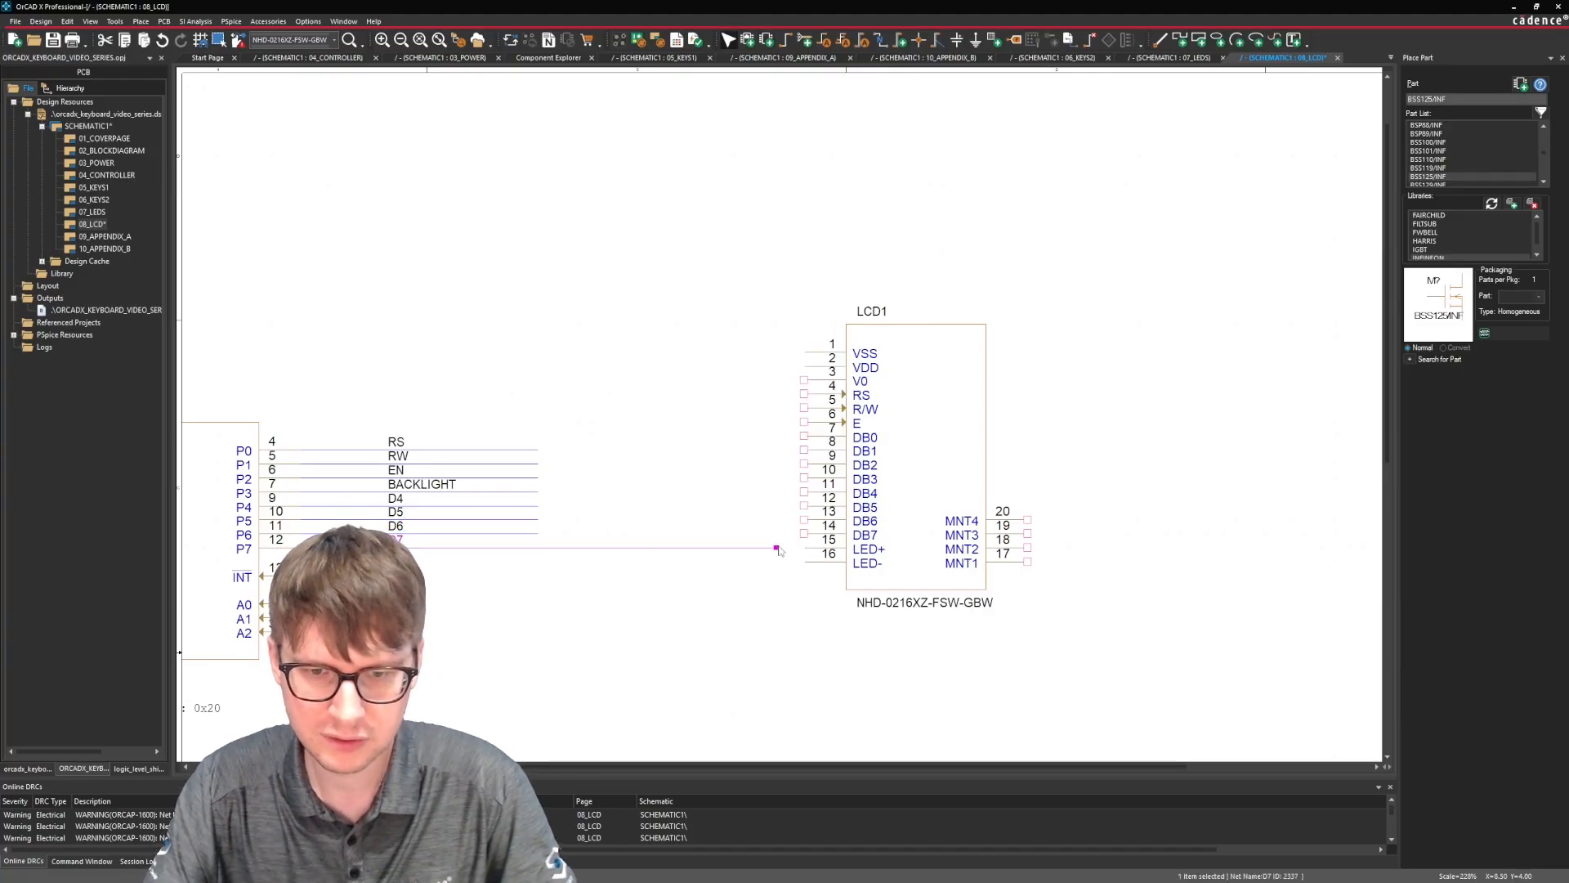
pyautogui.moveTo(893, 517); pyautogui.dragTo(1118, 521)
pyautogui.click(1118, 521)
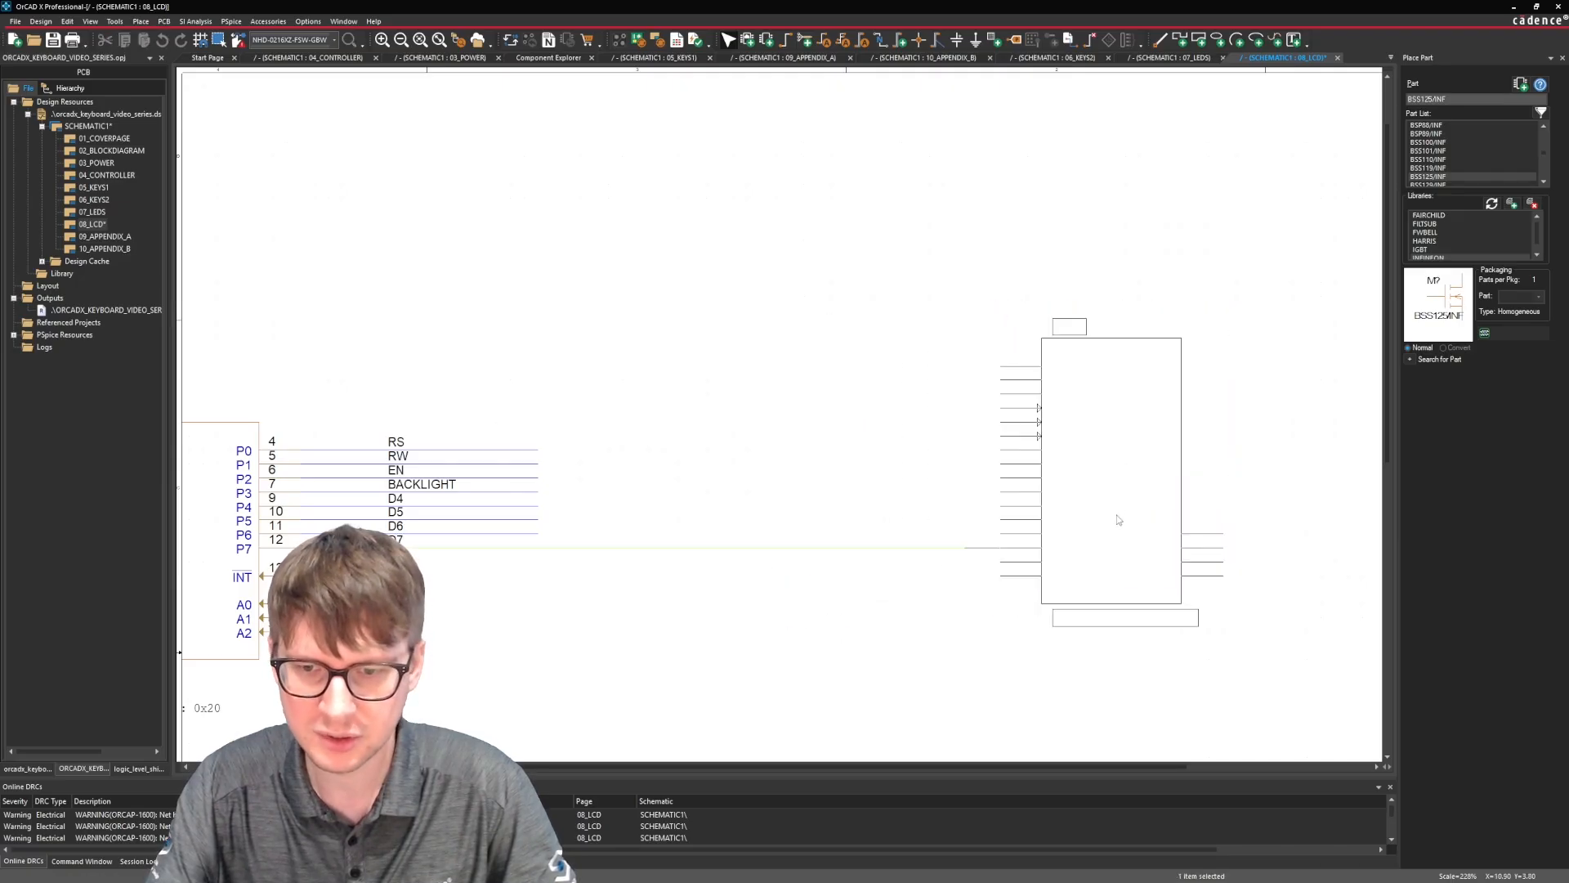
pyautogui.click(911, 465)
# Wire the D6, D5 and D4 nets straight across to LCD1 pins DB6, DB5 and DB4.
pyautogui.press('w')
pyautogui.click(538, 533)
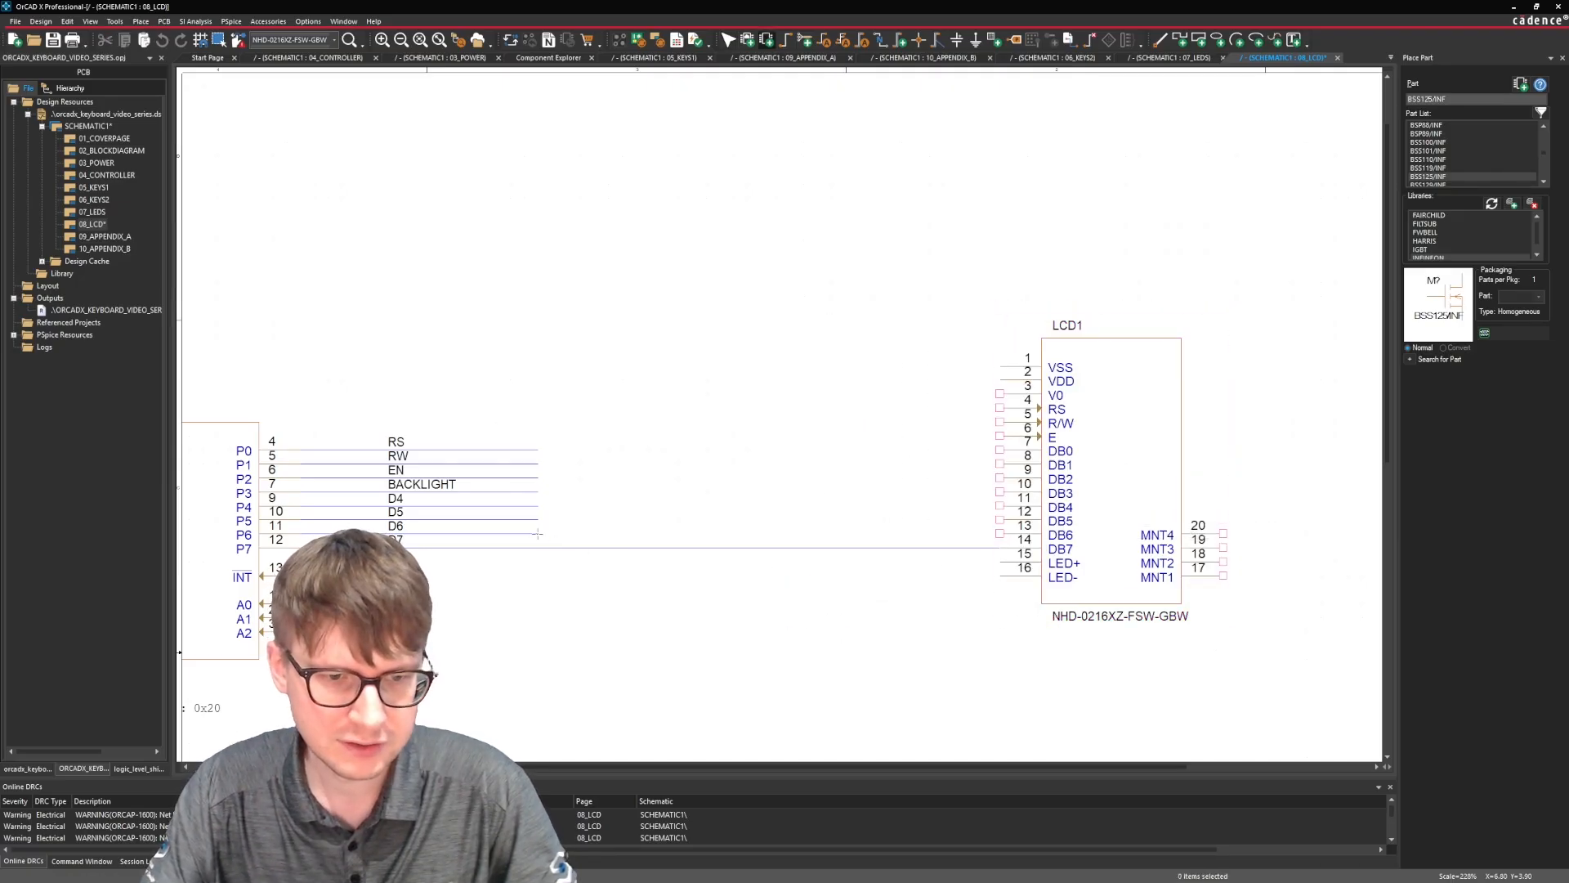
pyautogui.click(1000, 533)
pyautogui.click(1000, 520)
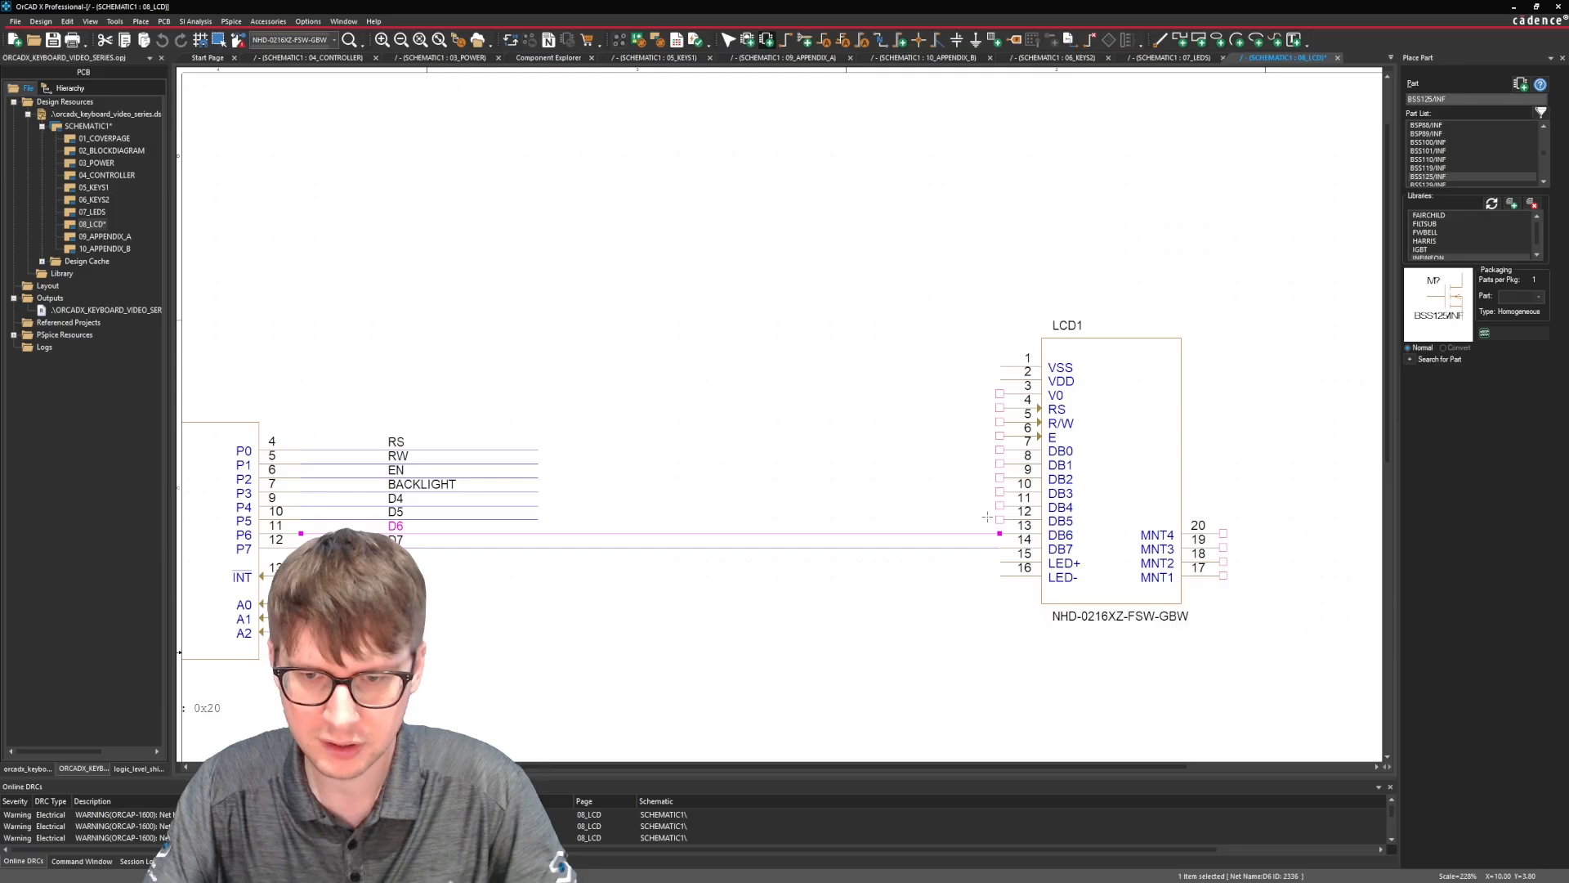
pyautogui.click(538, 520)
pyautogui.click(538, 506)
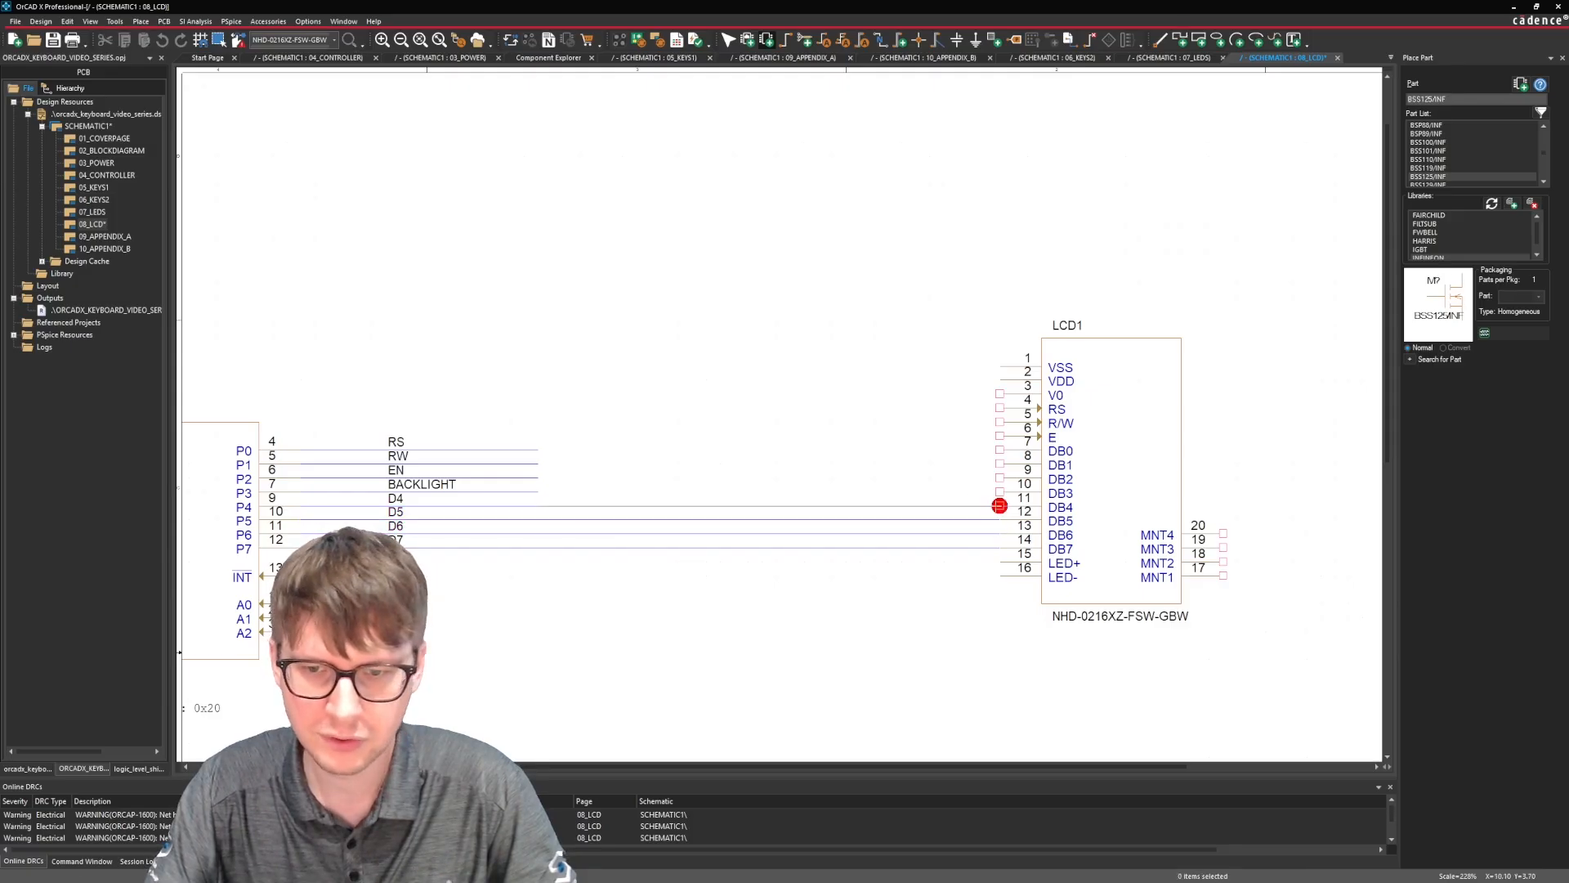
pyautogui.click(999, 506)
# Extend the BACKLIGHT wire toward LCD1 and bend it down past the data wires, leaving its end open below them.
pyautogui.click(537, 491)
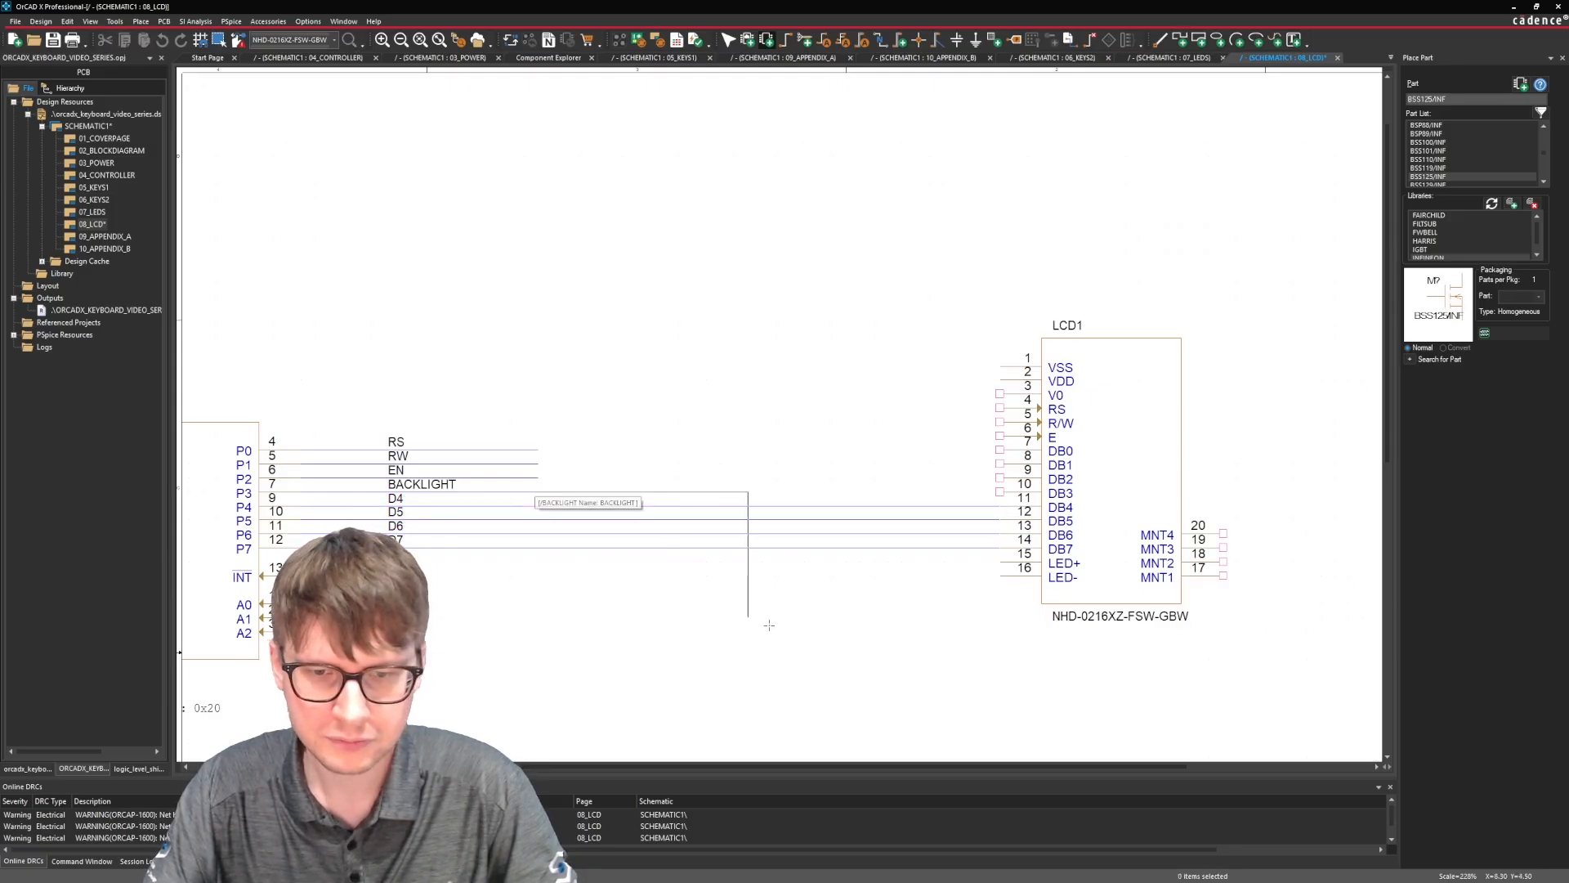
pyautogui.click(801, 704)
pyautogui.press('Escape')
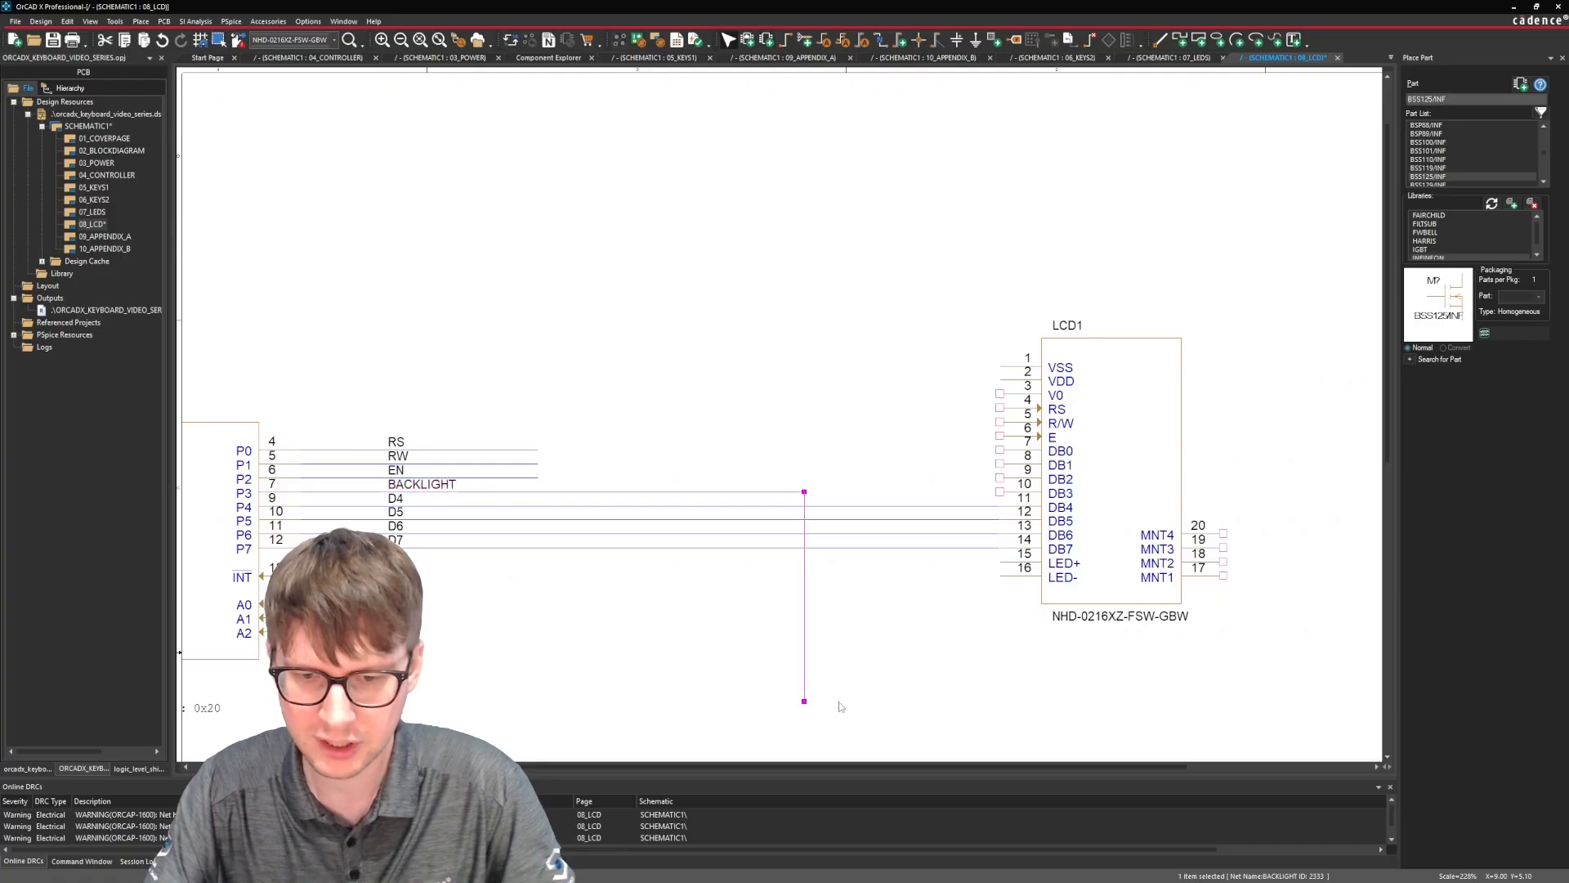
pyautogui.press('Escape')
# Wire the EN net from U6's P2 up and across to LCD1's E pin.
pyautogui.press('w')
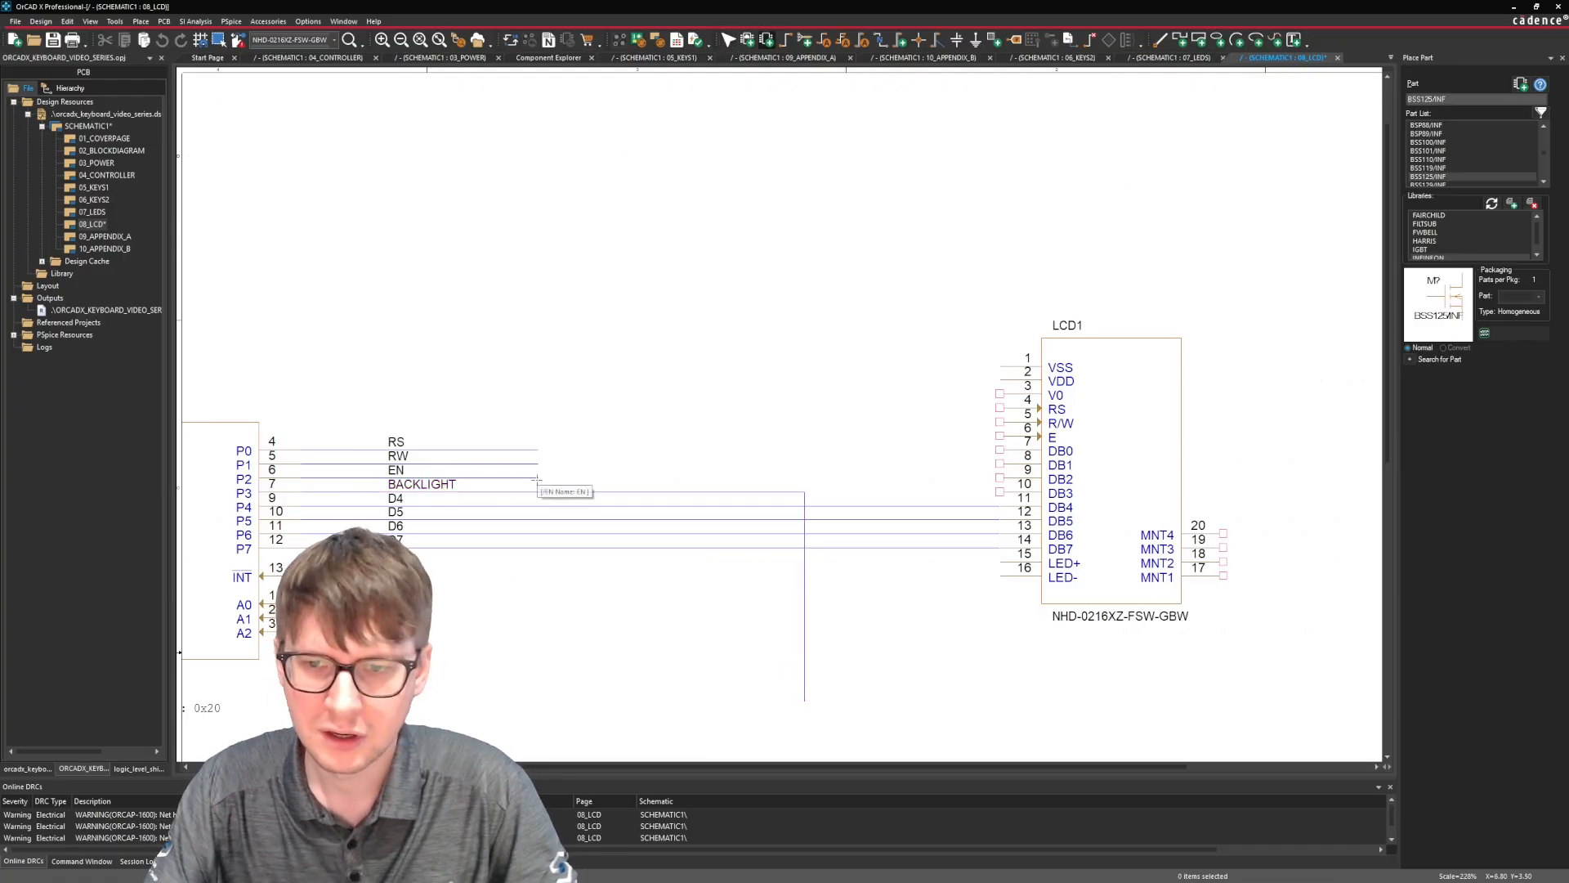
pyautogui.click(538, 477)
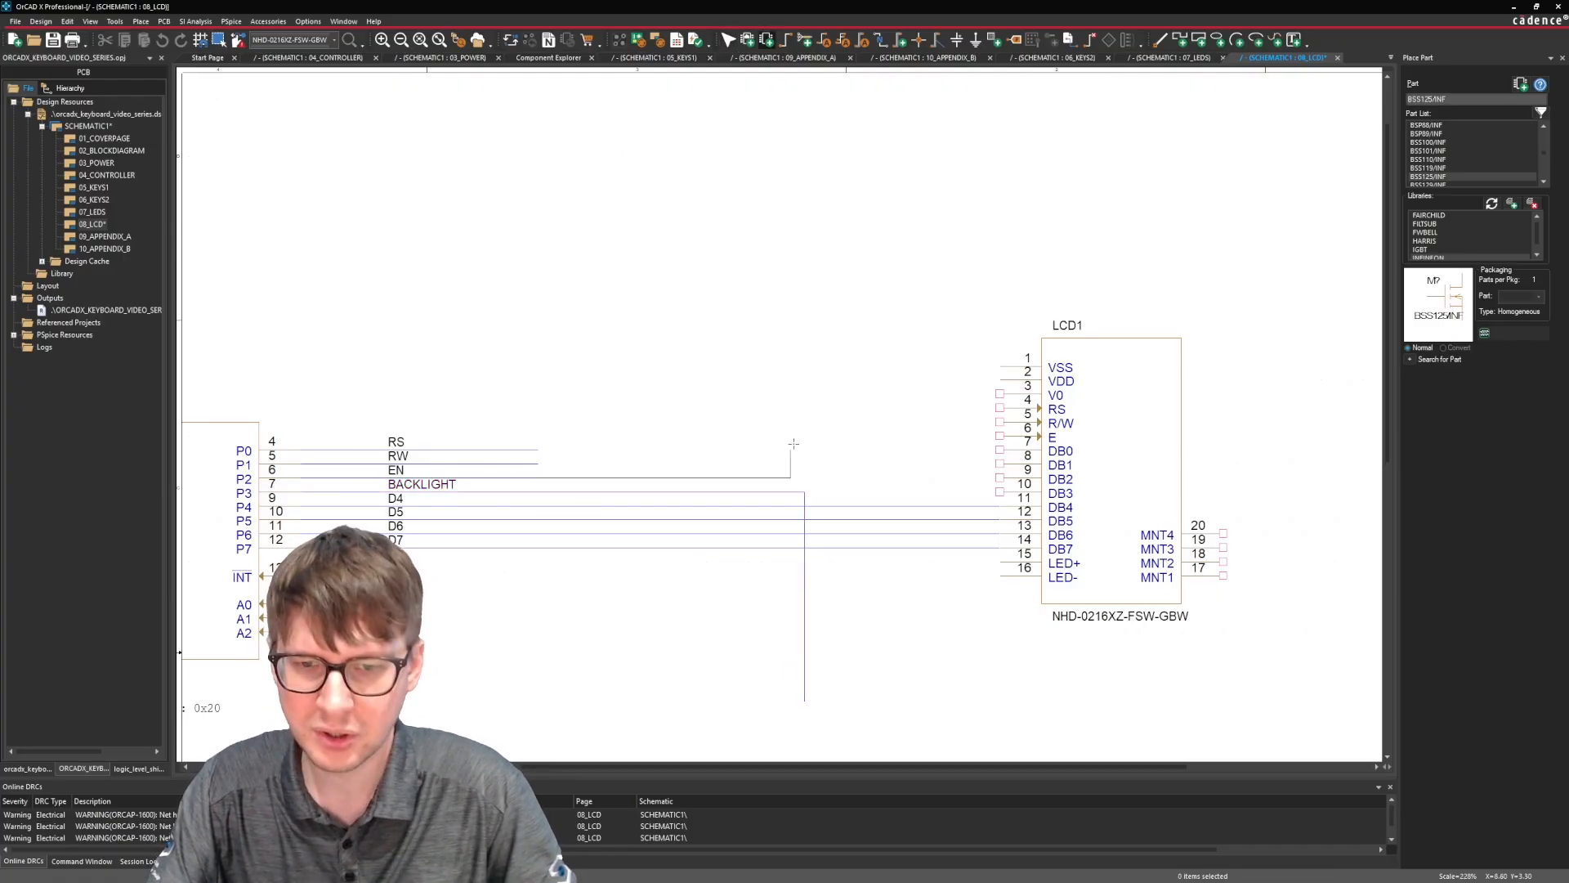
pyautogui.click(804, 436)
pyautogui.press('Escape')
pyautogui.click(999, 436)
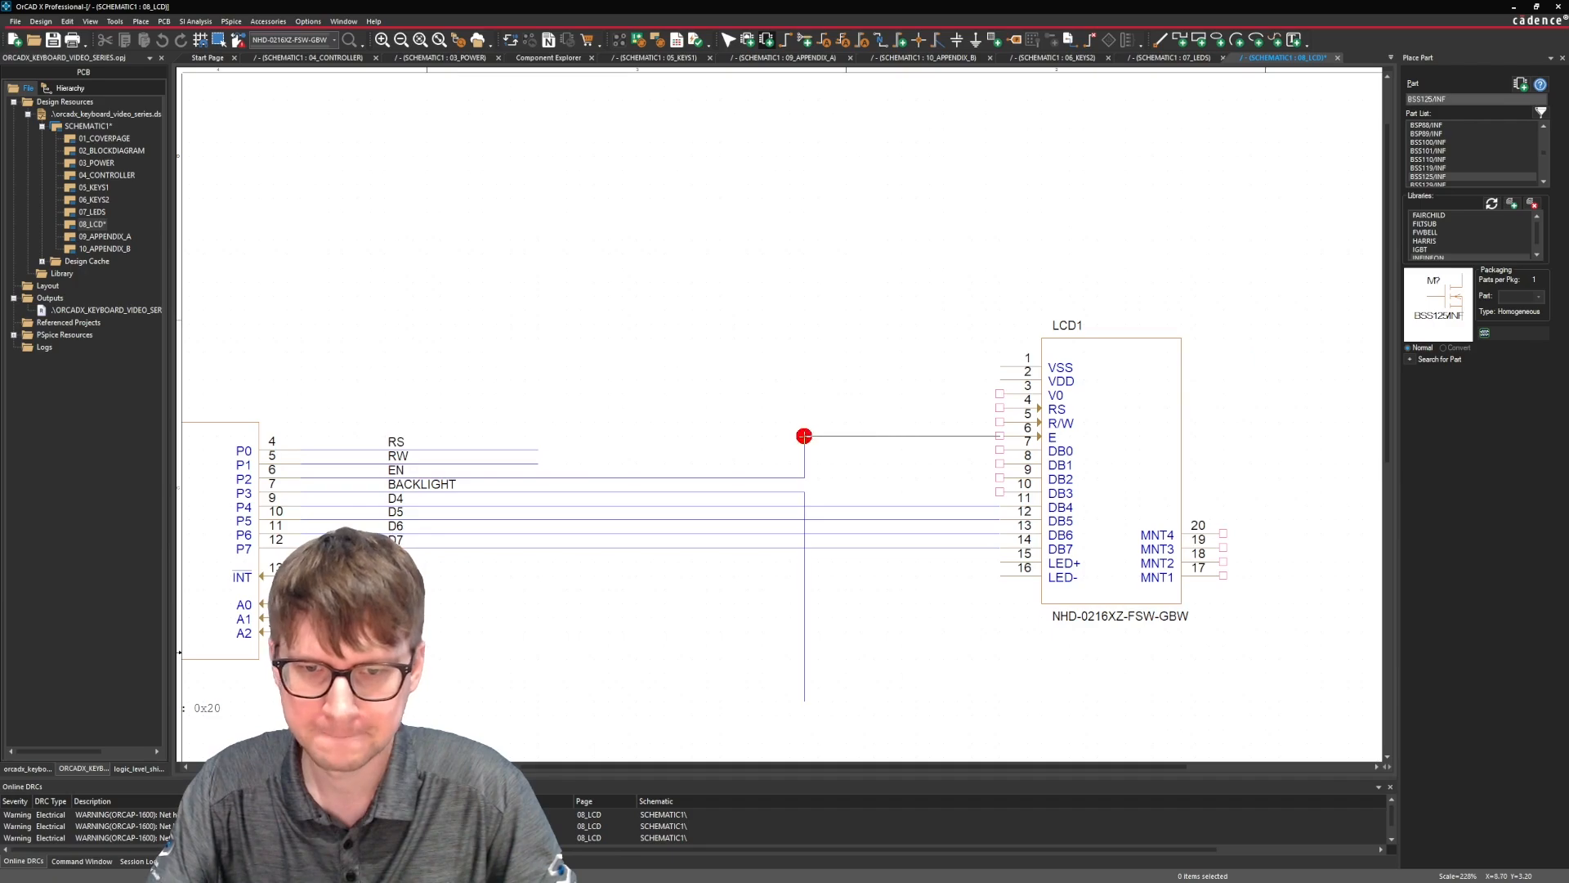
pyautogui.click(804, 436)
# Wire the RW net from U6's P1 up and across to LCD1's R/W pin.
pyautogui.press('w')
pyautogui.click(538, 463)
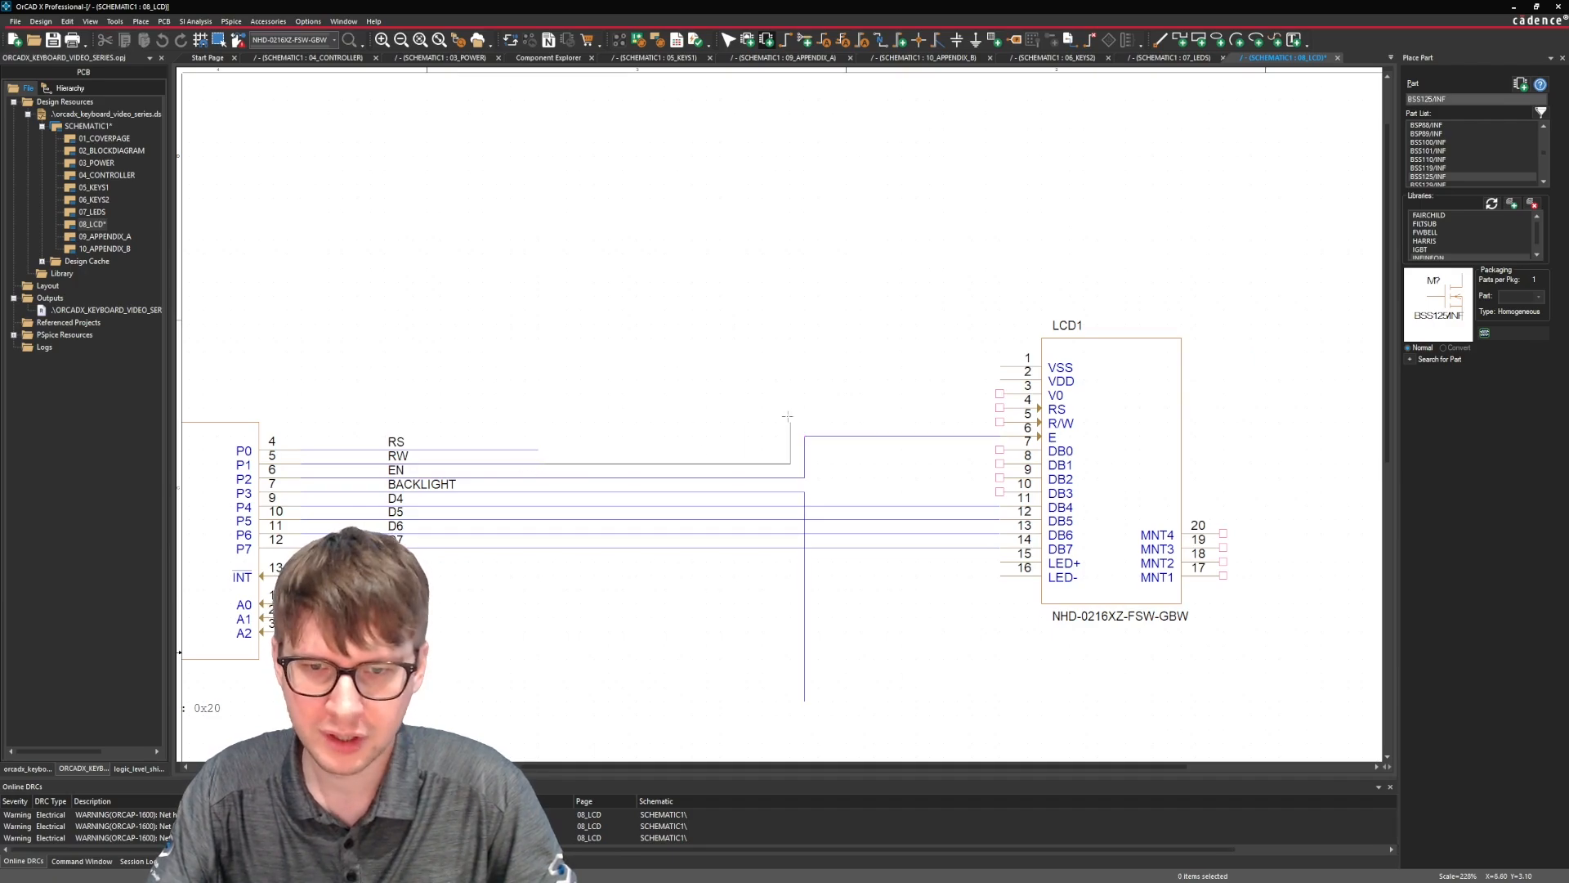
pyautogui.click(791, 422)
pyautogui.click(1000, 422)
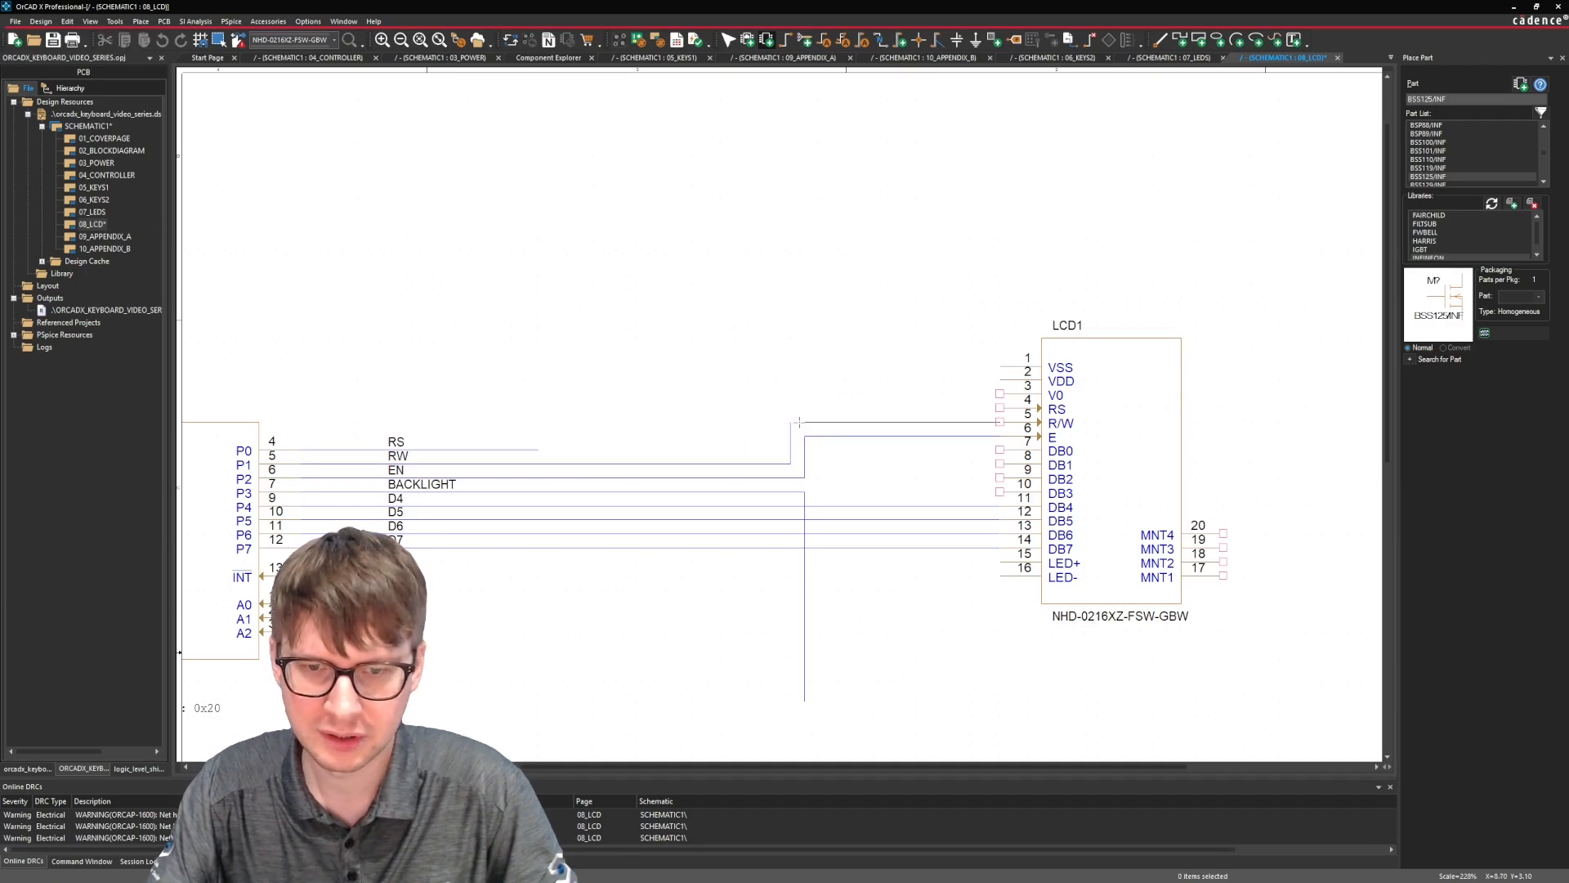
pyautogui.press('Escape')
# Wire the RS net from U6's P0 to LCD1's RS pin and remove the short stub overshooting the corner.
pyautogui.press('w')
pyautogui.click(537, 449)
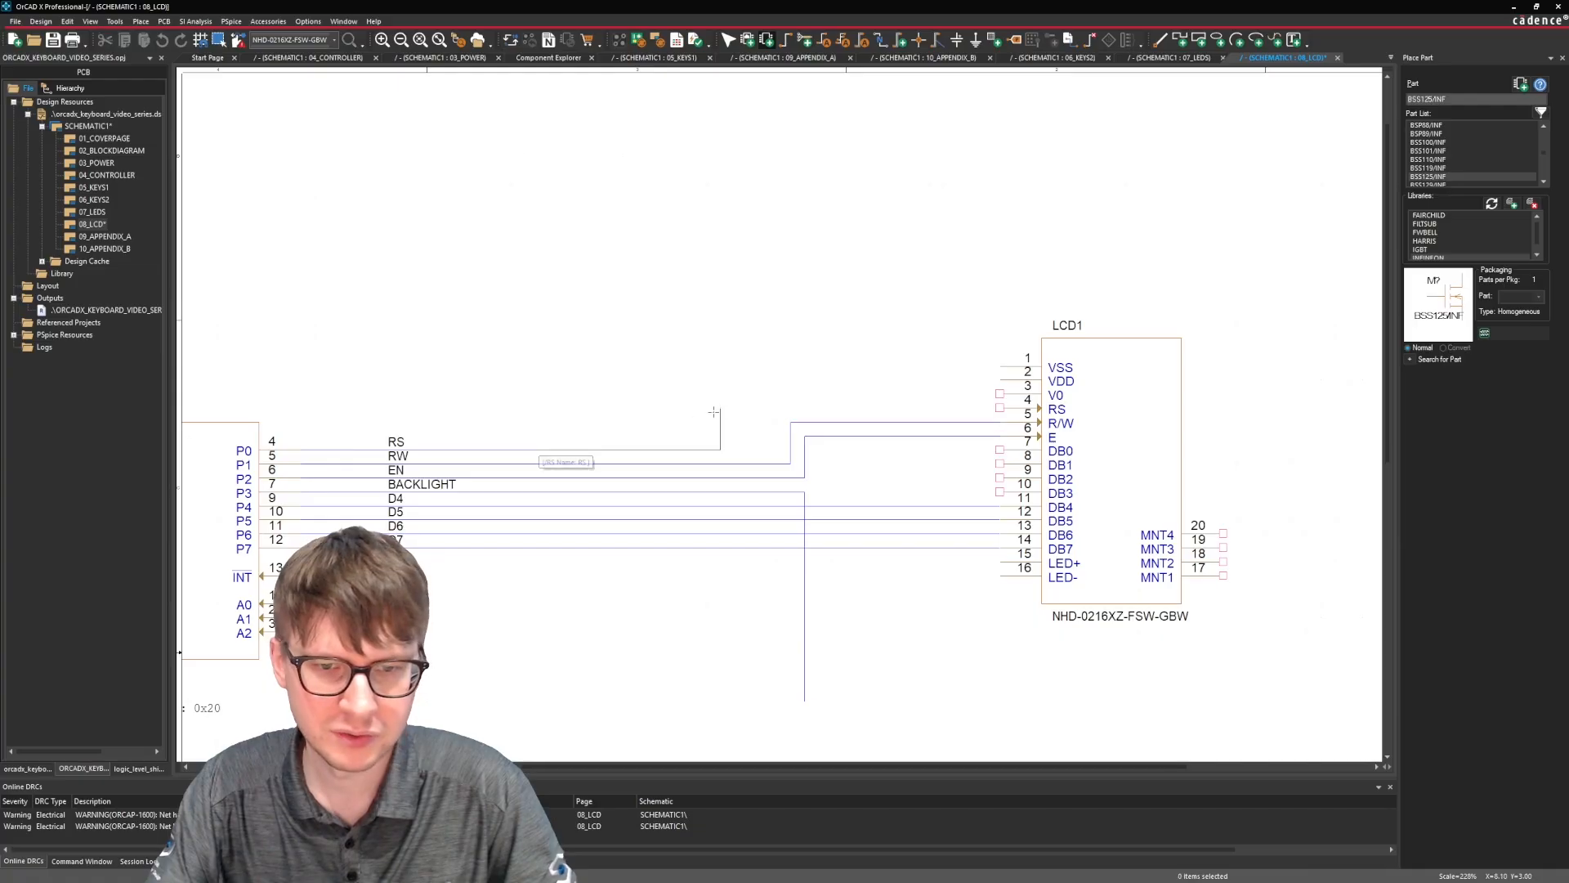
pyautogui.click(774, 408)
pyautogui.press('Escape')
pyautogui.click(1000, 408)
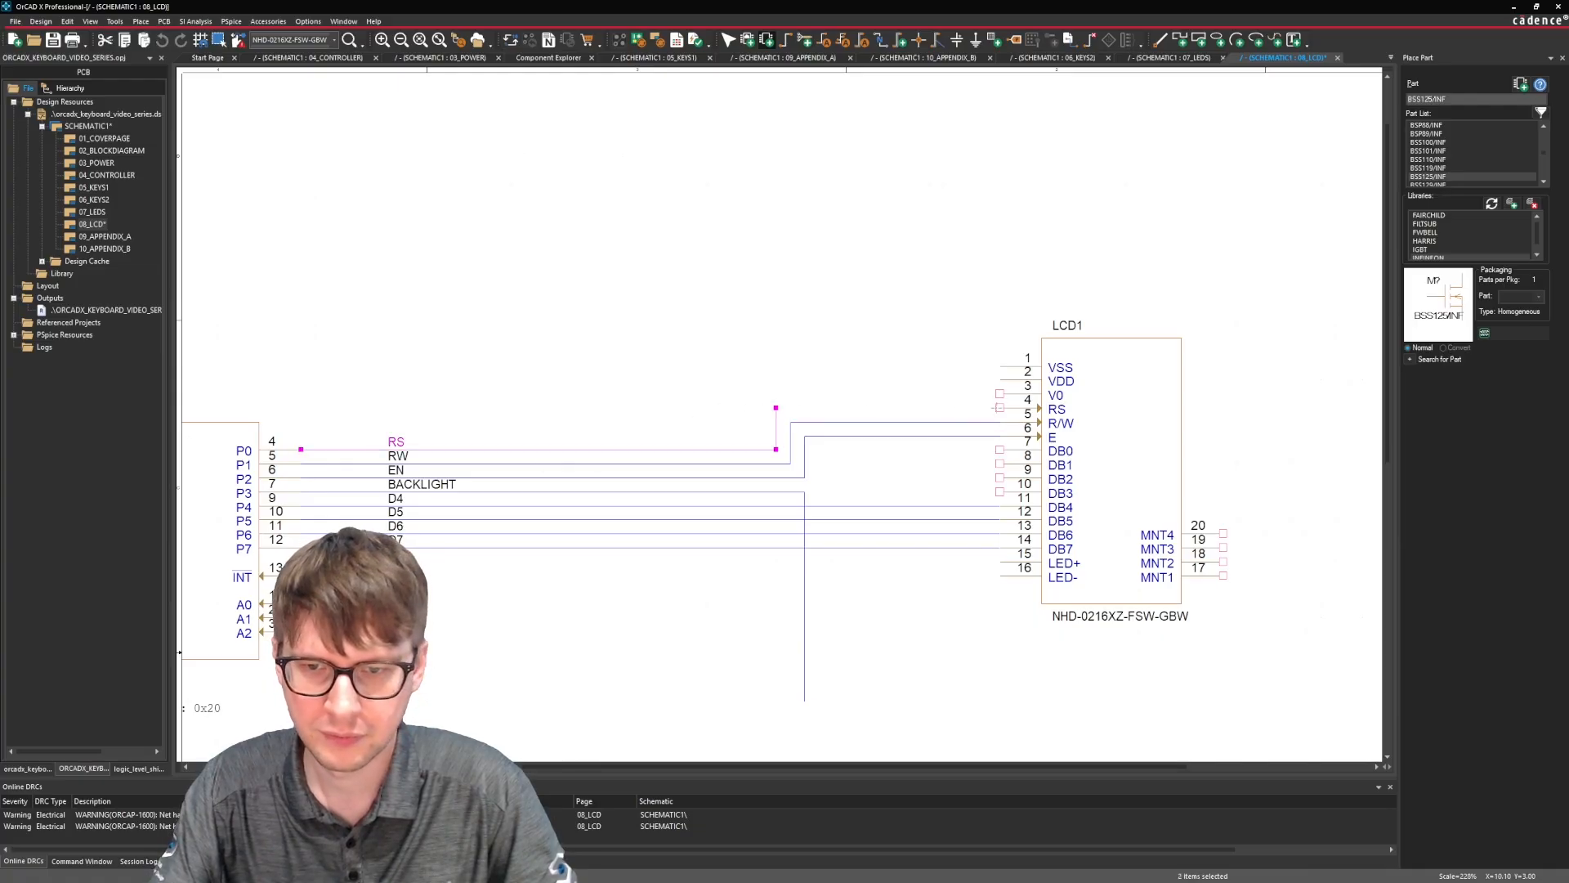
pyautogui.click(762, 408)
pyautogui.press('Escape')
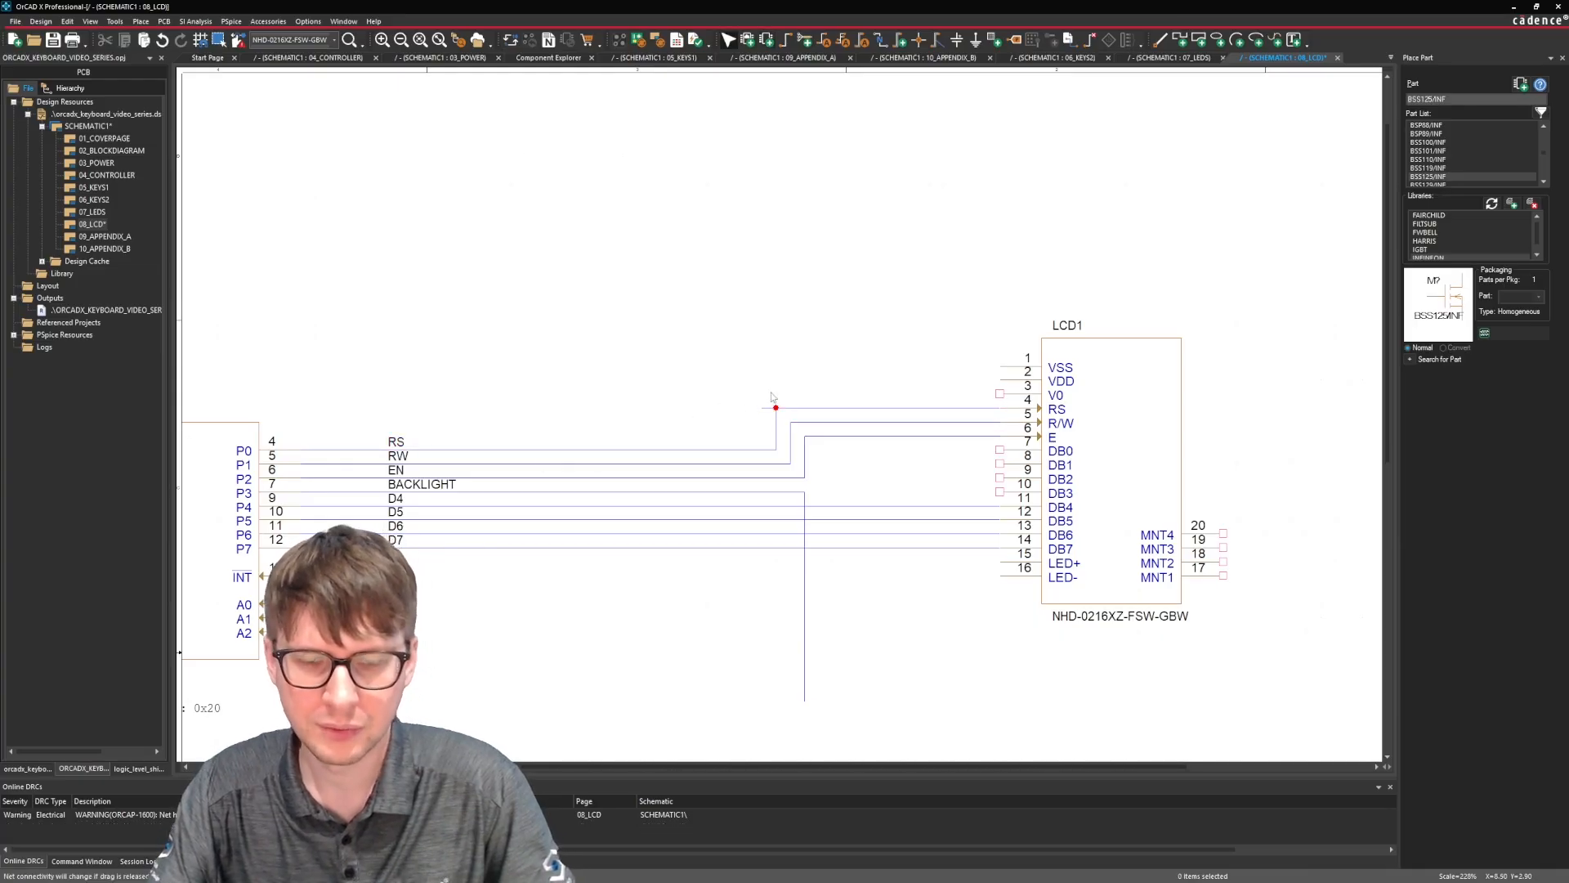
pyautogui.click(765, 411)
# Copy the +5V0 power symbol from the 03_POWER page and place it above LCD1 on the 08_LCD page.
pyautogui.scroll(-3, 923, 490)
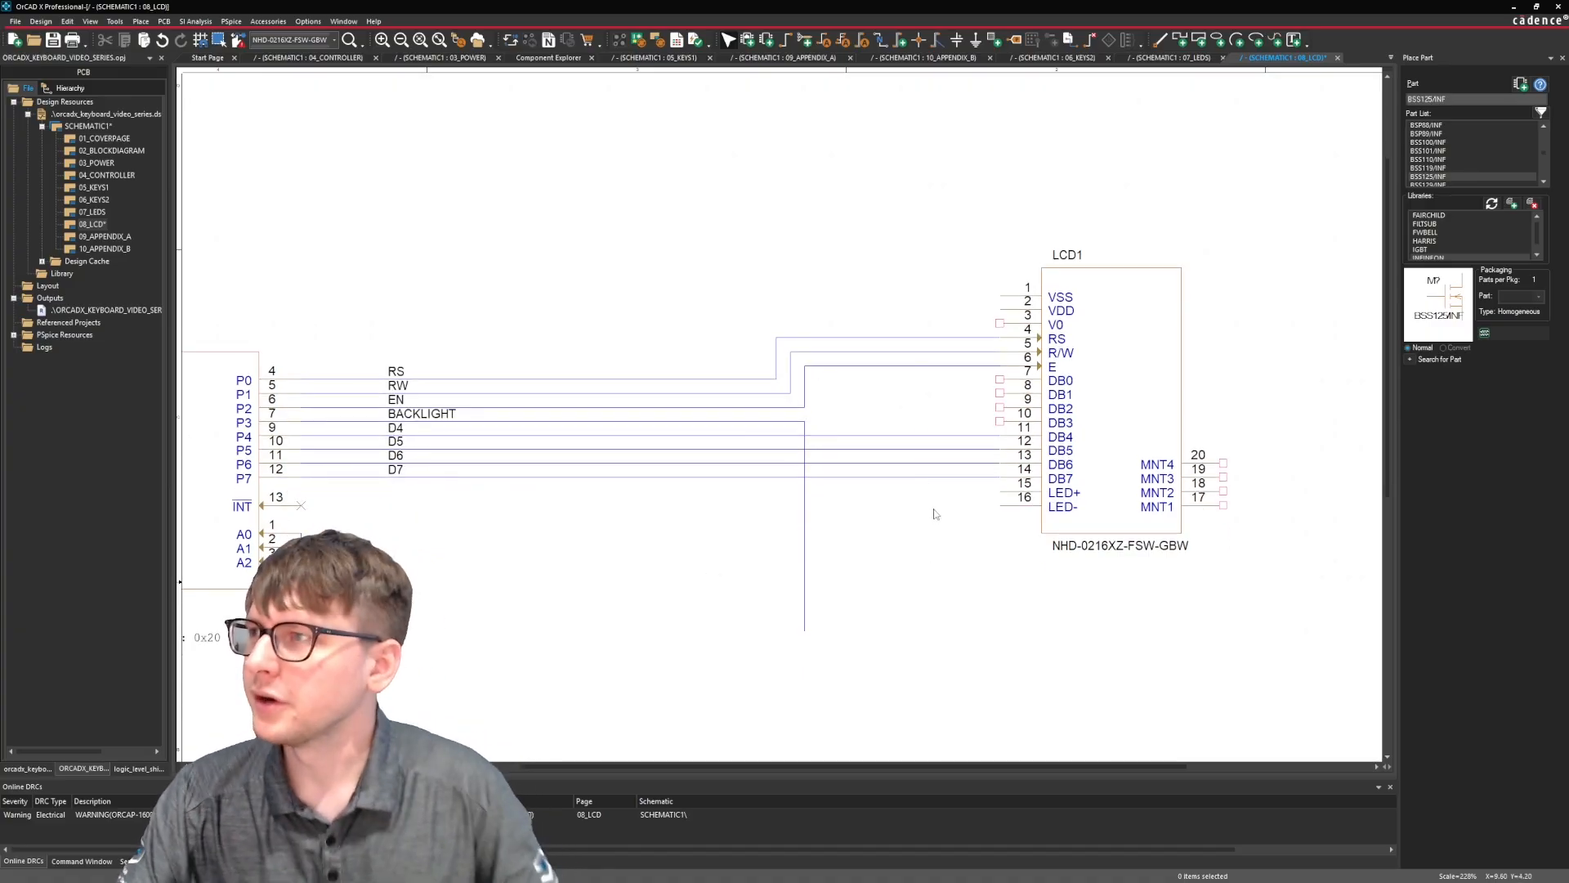
pyautogui.scroll(1, 909, 542)
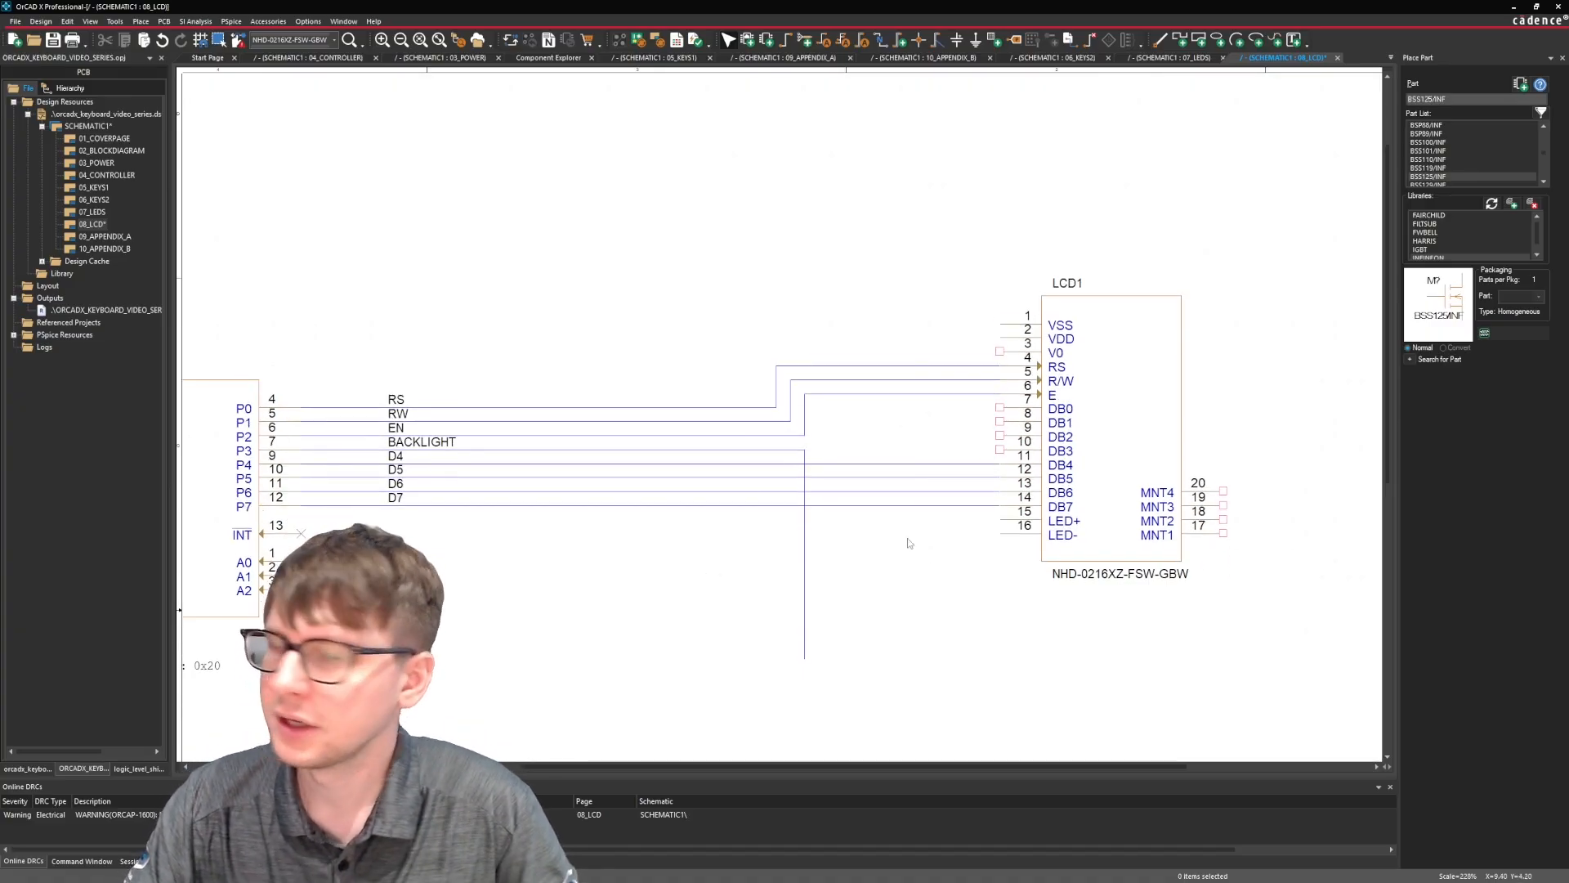
pyautogui.doubleClick(96, 162)
pyautogui.click(475, 261)
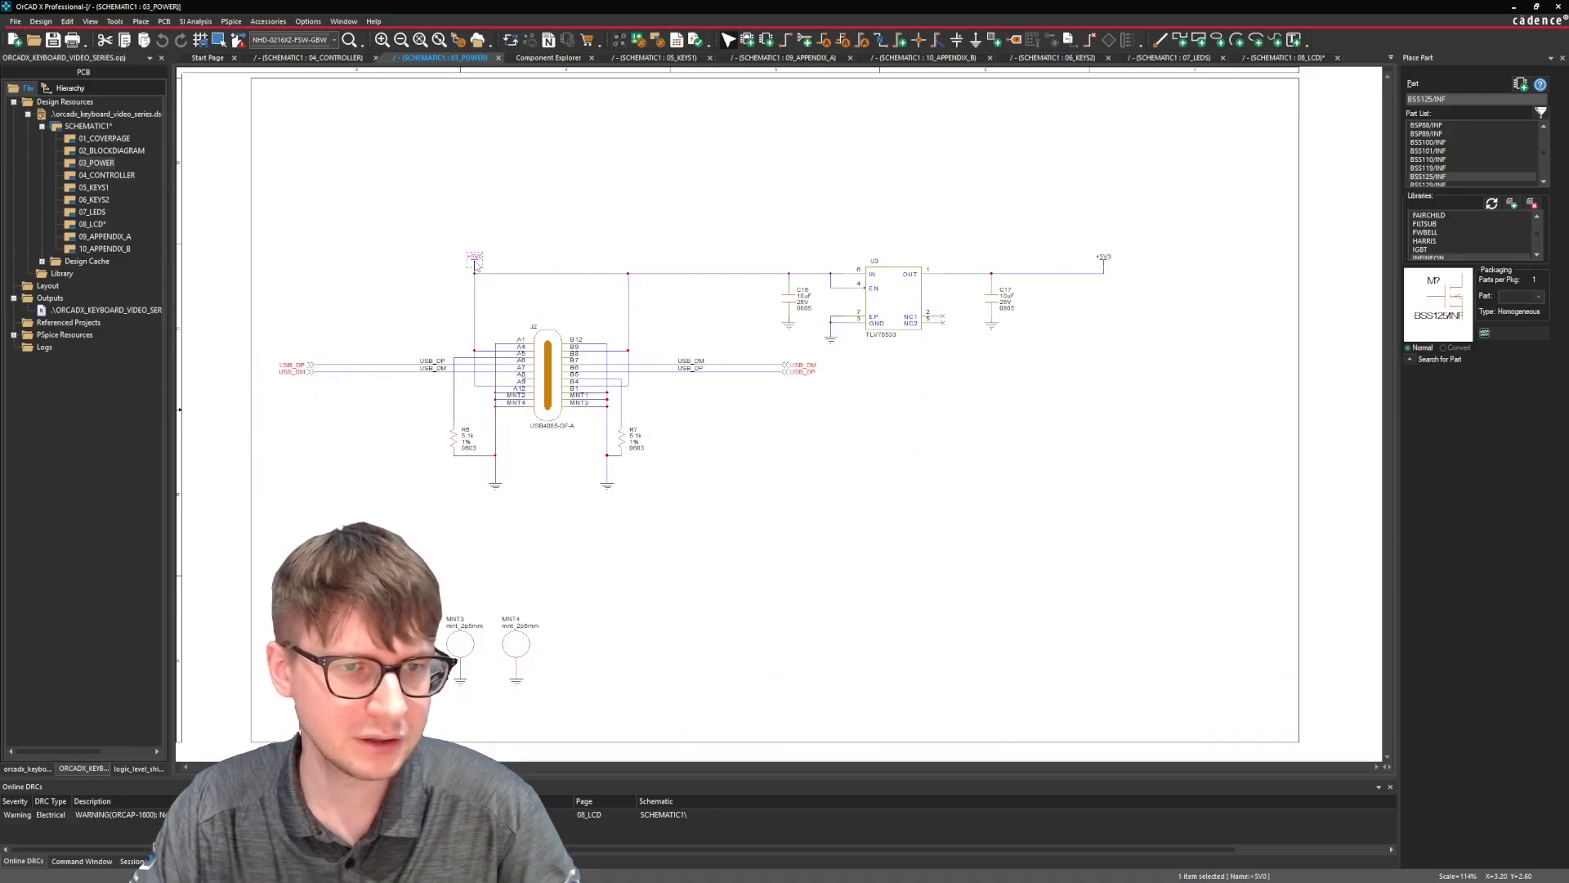
pyautogui.doubleClick(92, 224)
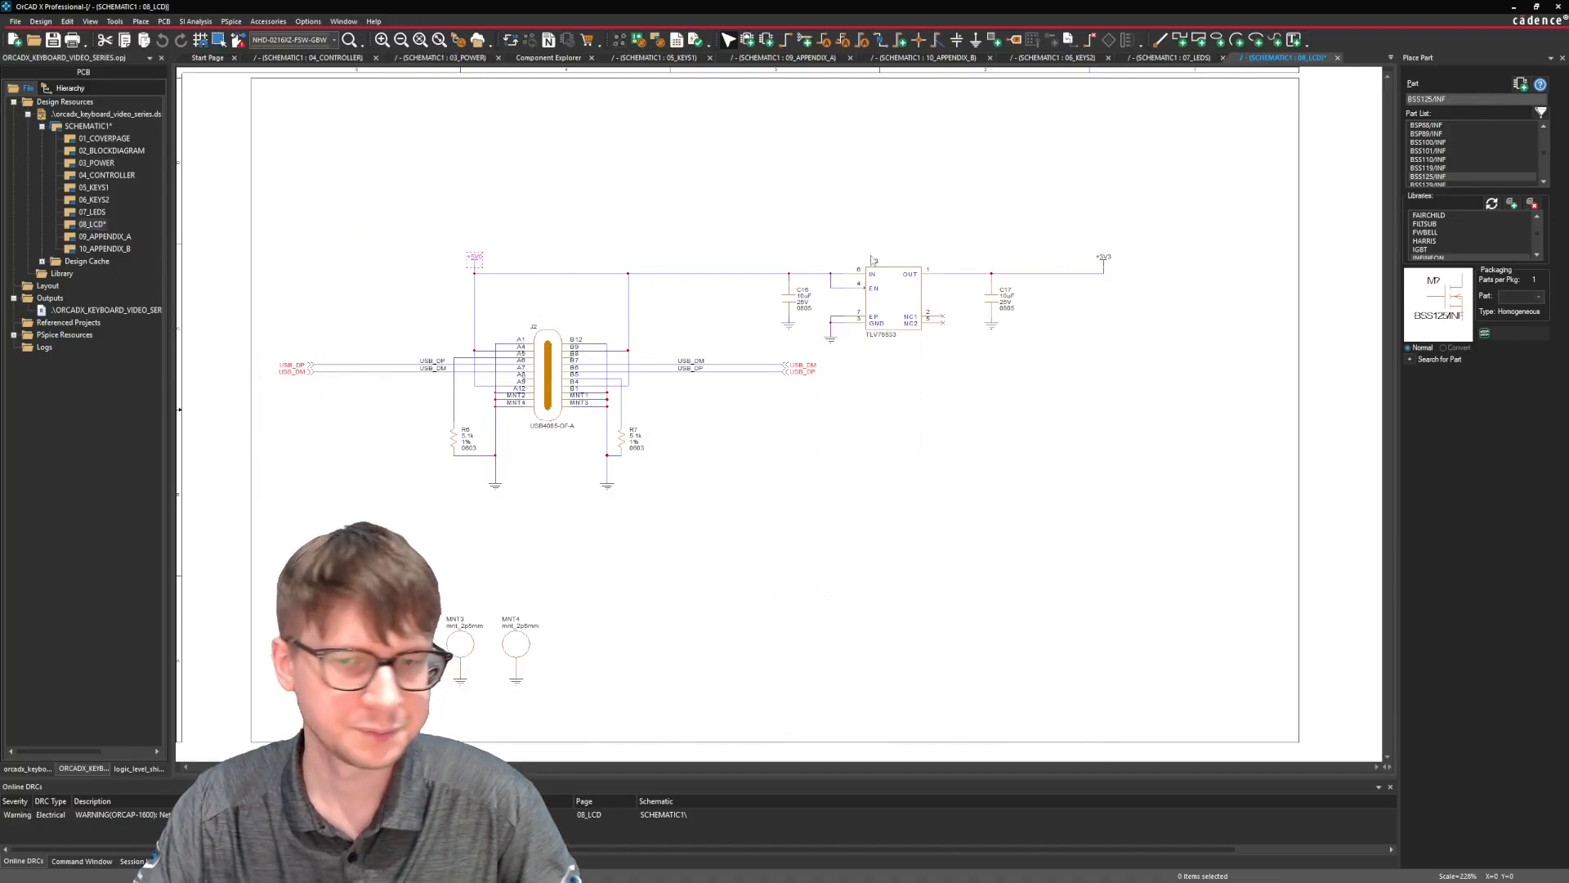
pyautogui.scroll(2, 883, 213)
pyautogui.scroll(2, 890, 180)
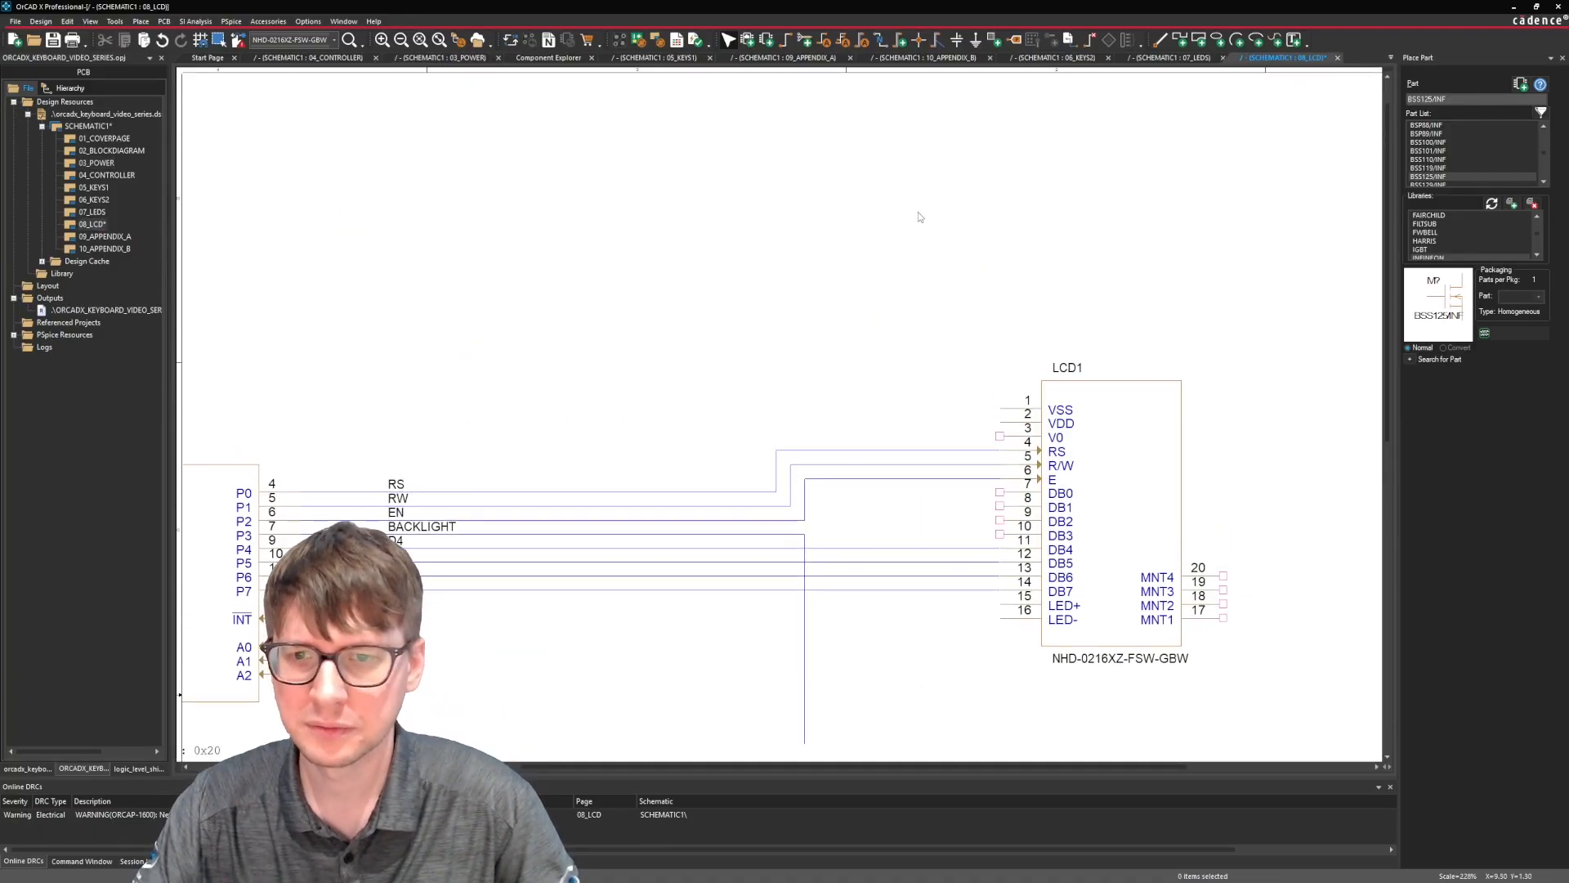
pyautogui.hotkey('ctrl', 'v')
pyautogui.click(912, 173)
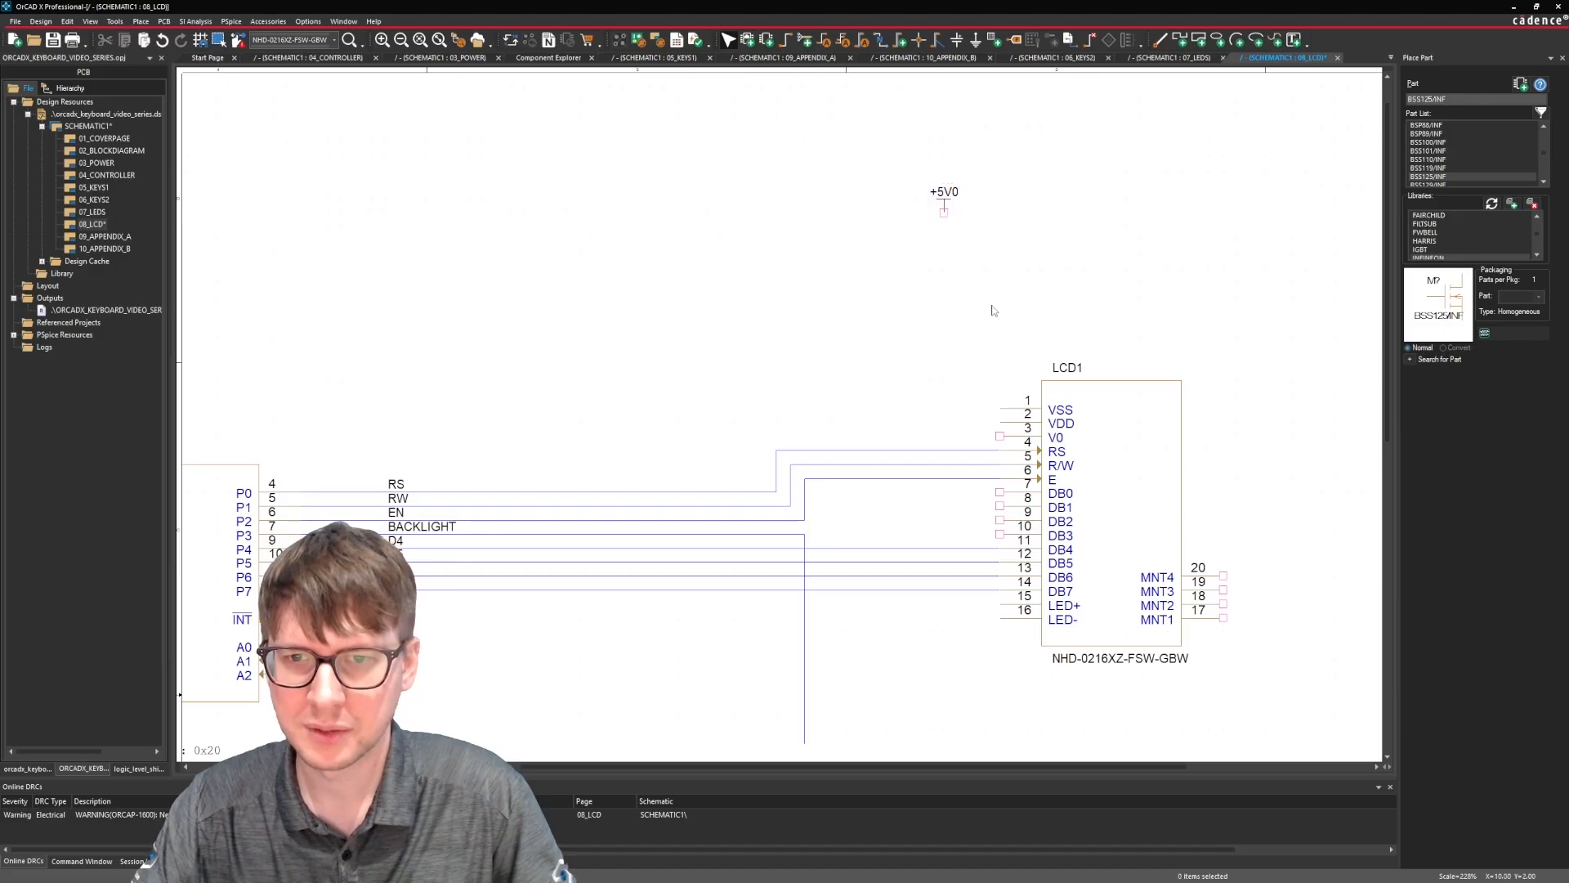
# Wire the +5V0 symbol down to LCD1's LED+ pin and branch it to the VDD pin.
pyautogui.press('w')
pyautogui.click(944, 212)
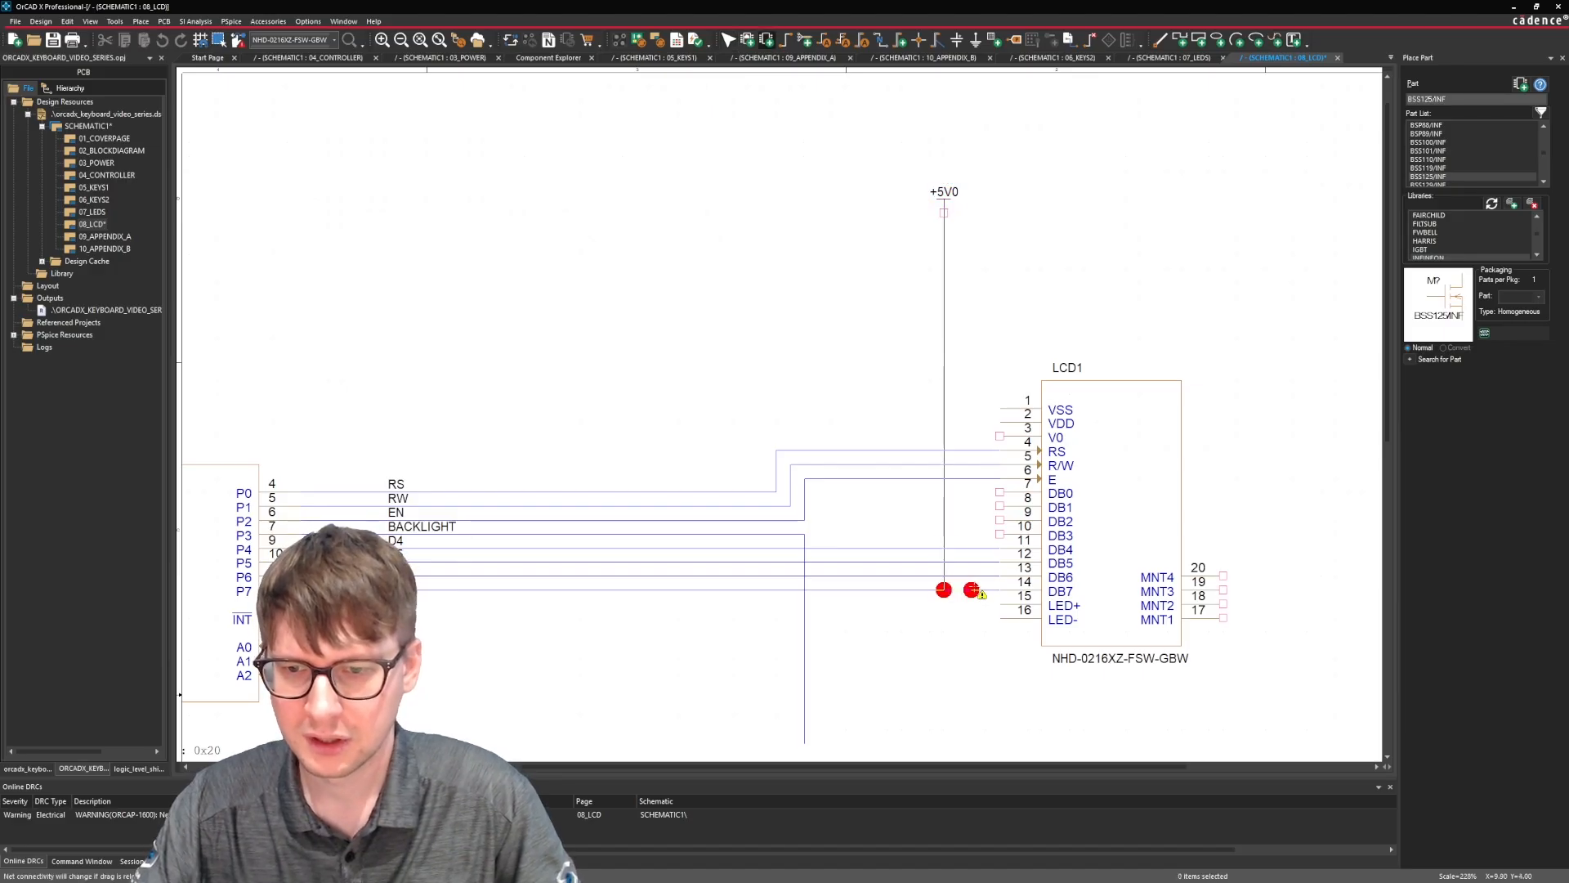
pyautogui.click(999, 603)
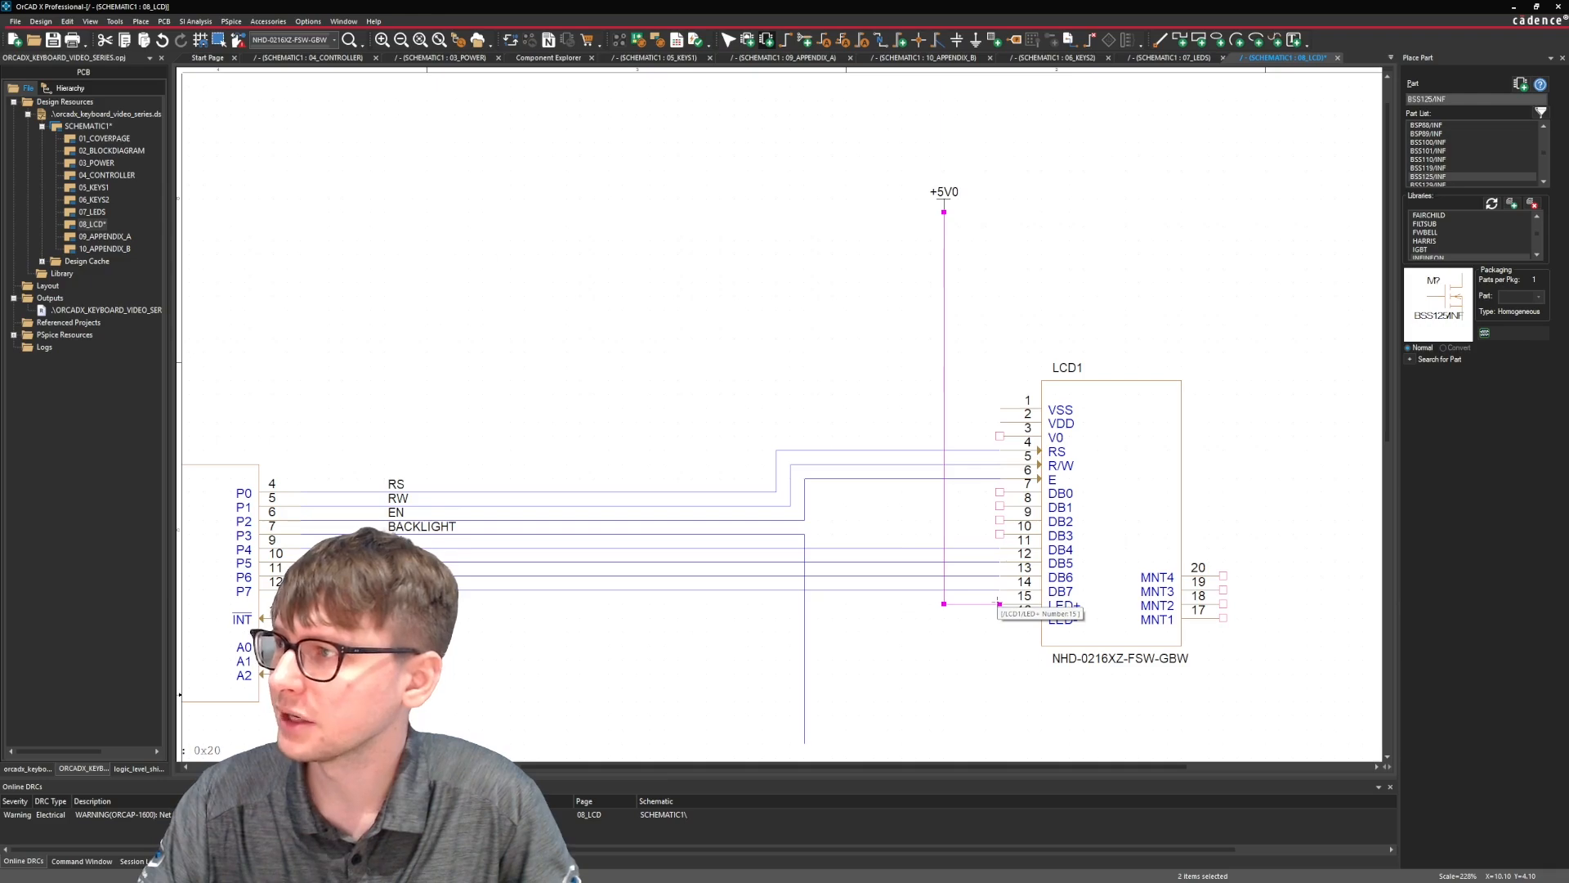
pyautogui.click(998, 422)
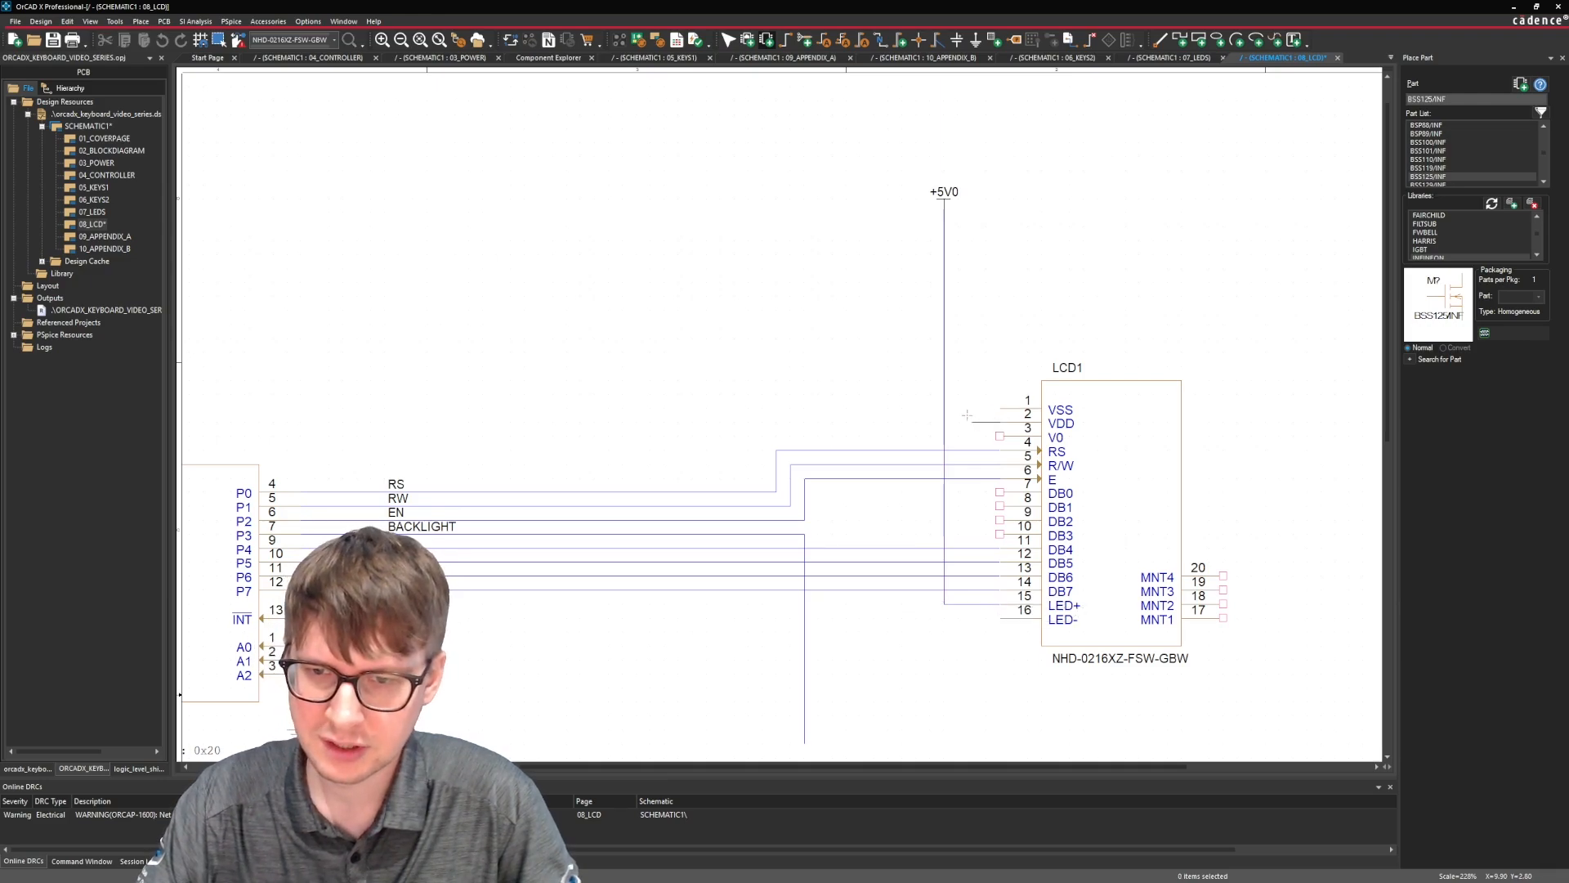
pyautogui.click(944, 421)
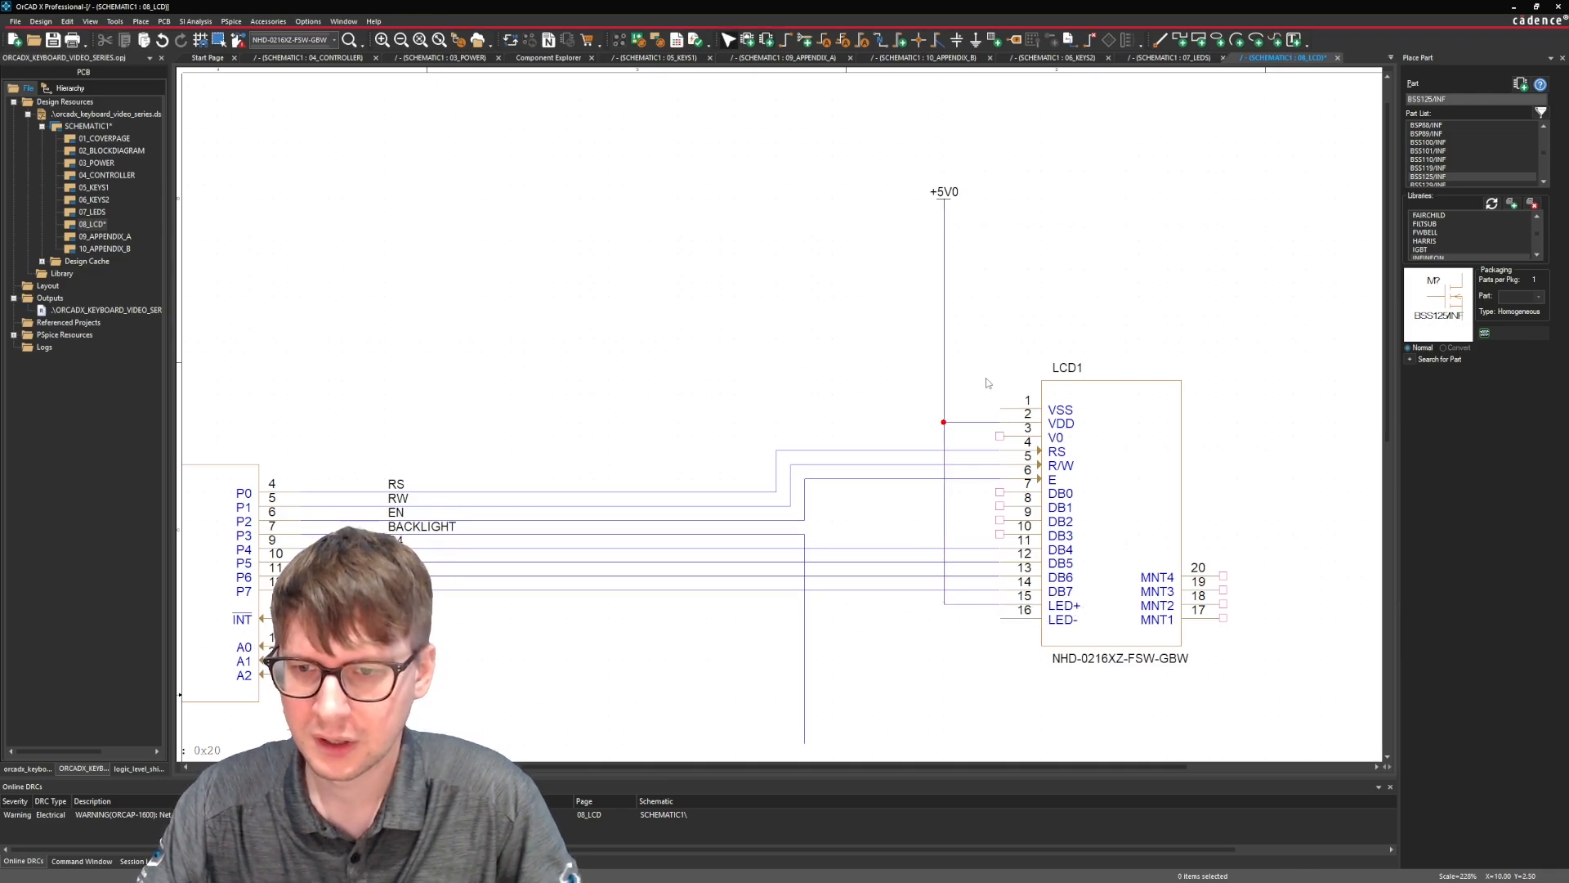
# Wire LCD1's VSS pin out and straight down, ending below the part with a free end.
pyautogui.press('p')
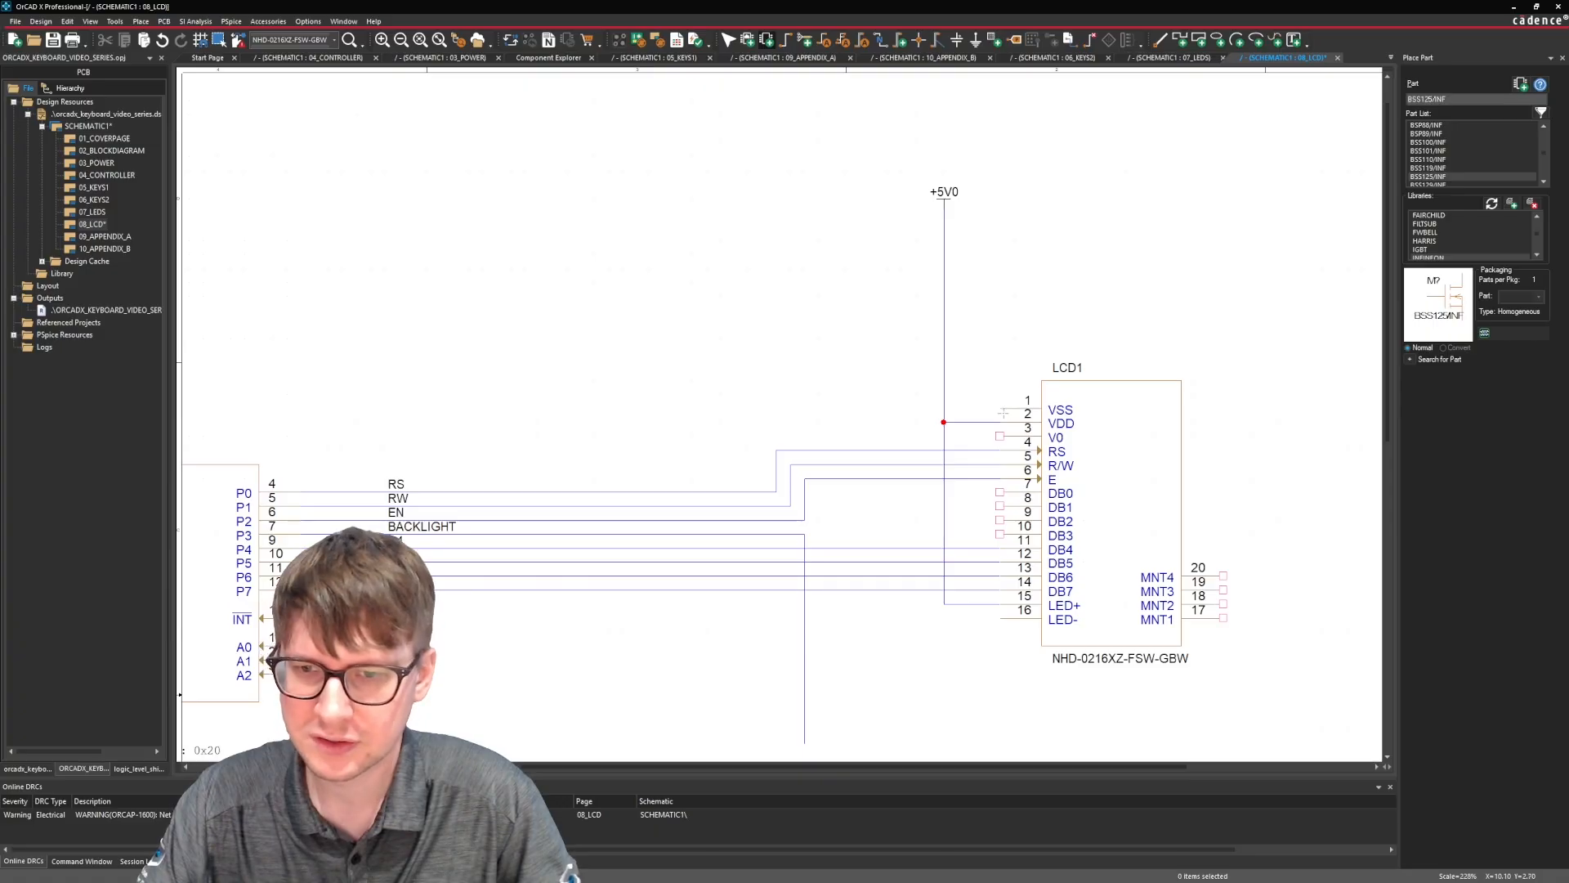
pyautogui.click(1000, 408)
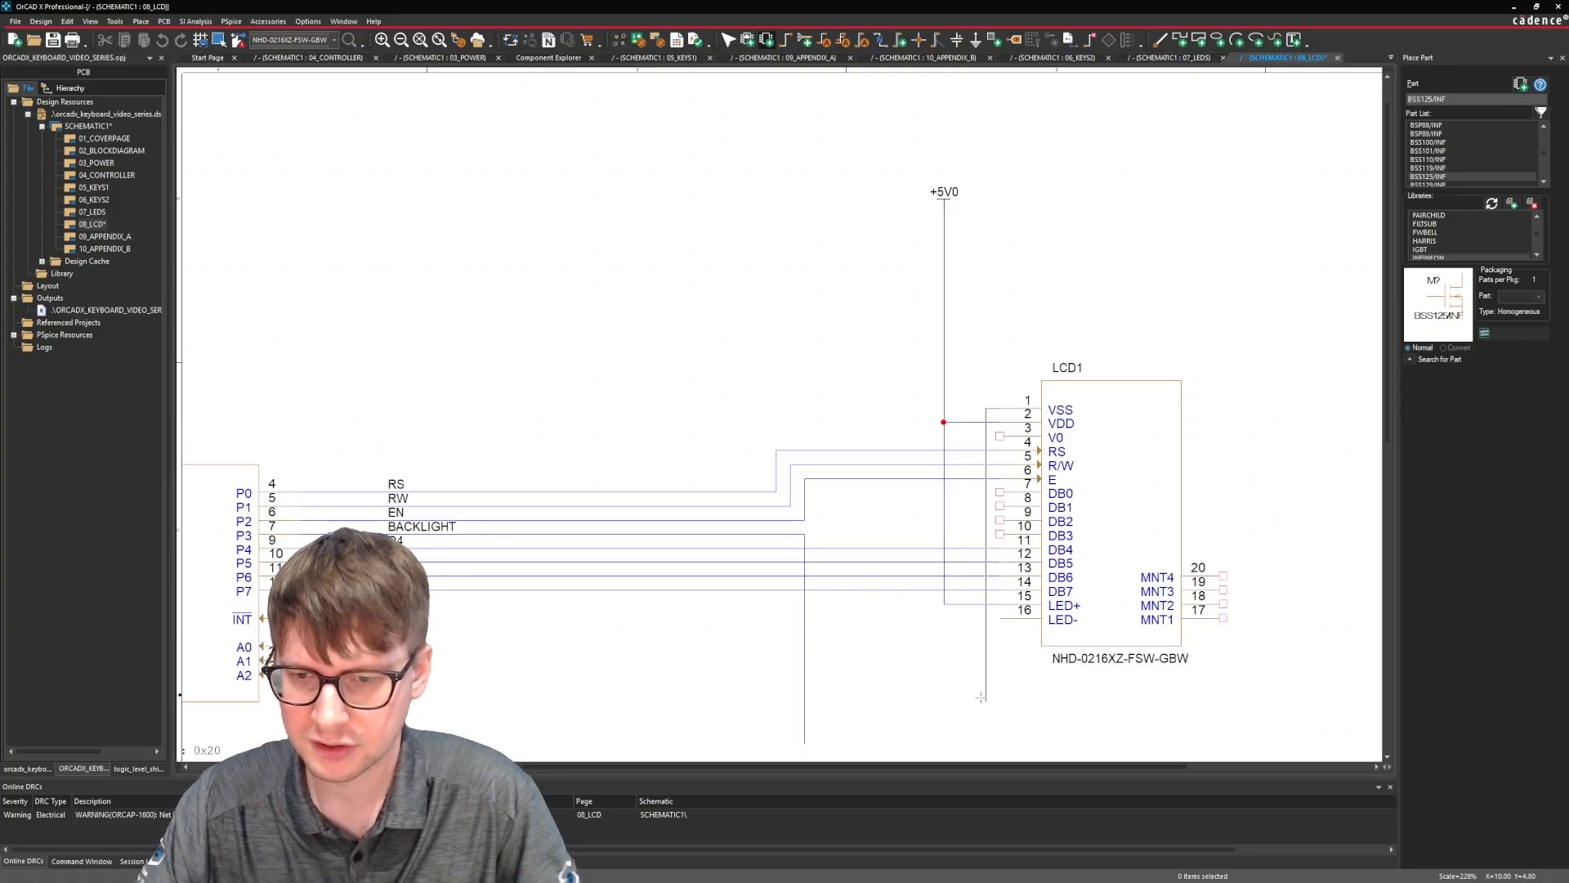
pyautogui.scroll(-5, 991, 723)
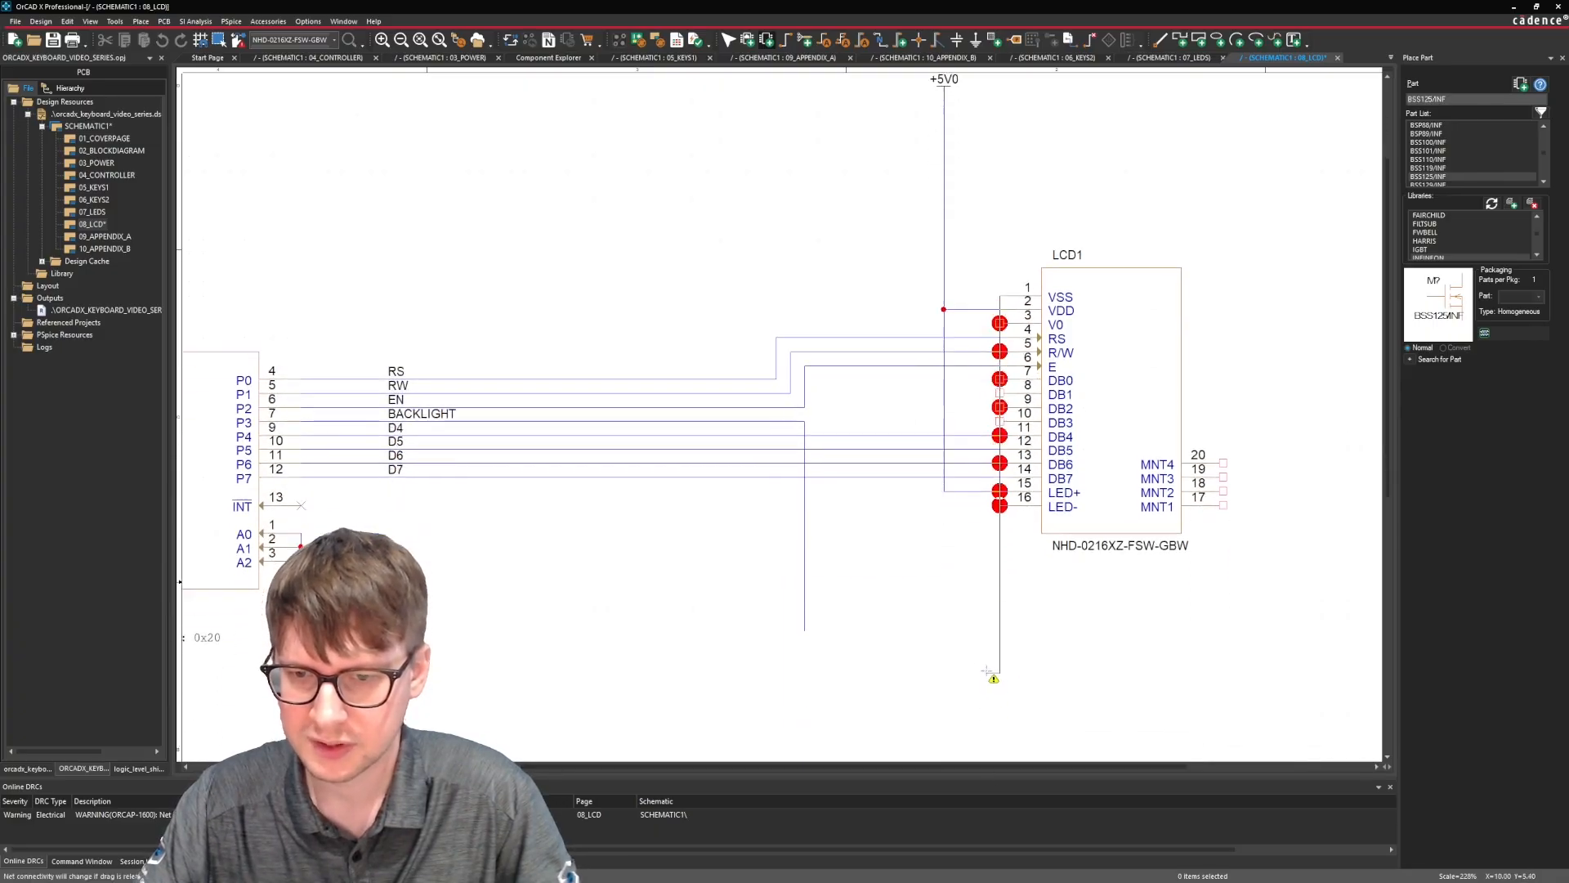
pyautogui.press('Escape')
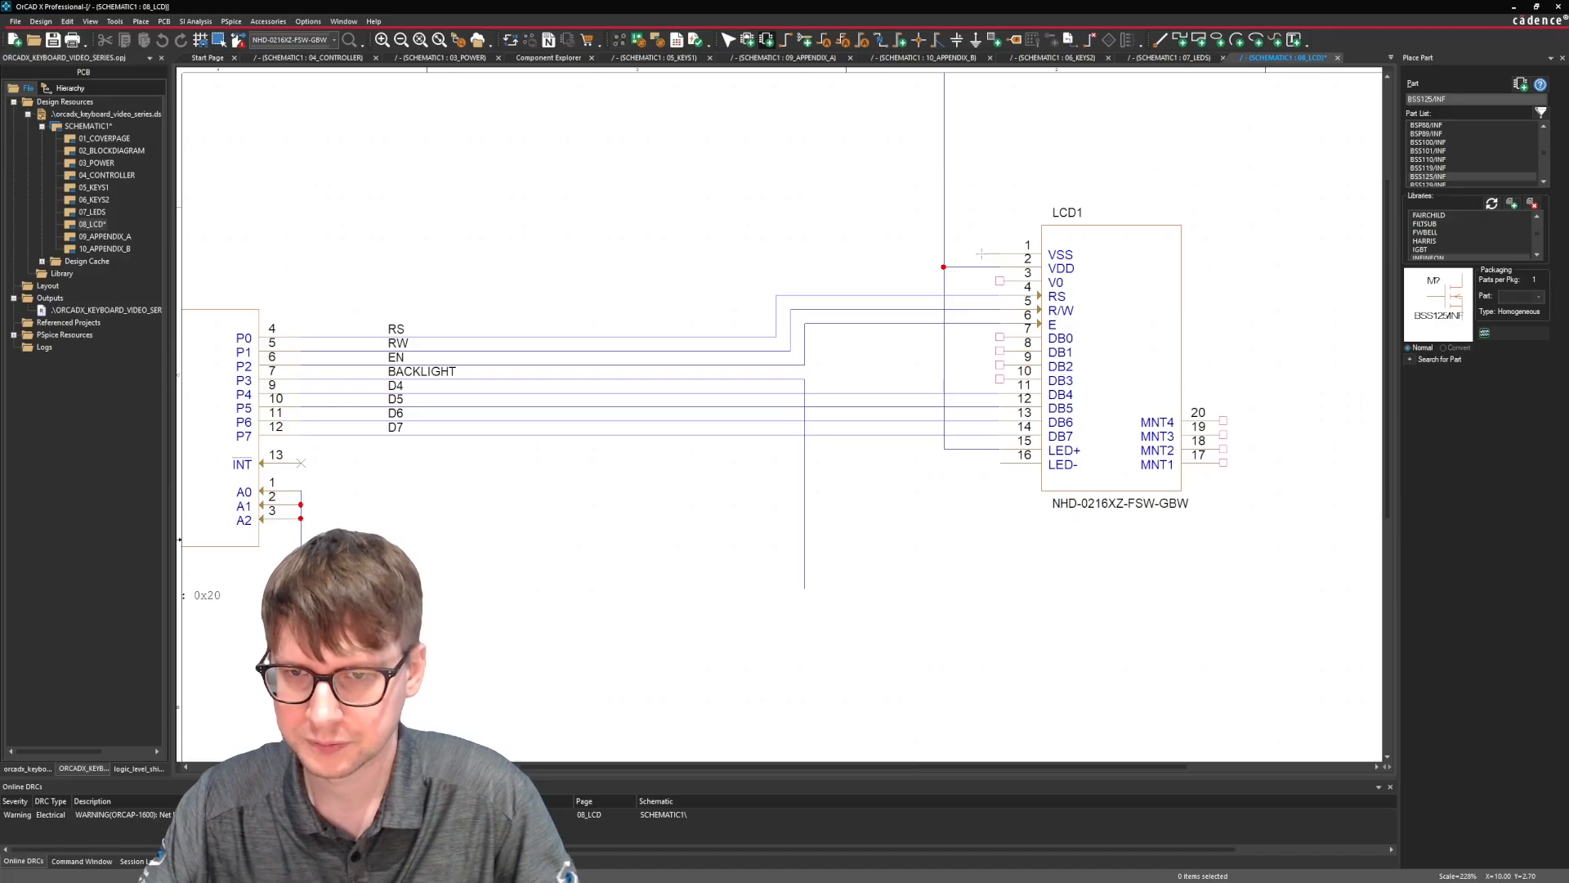
pyautogui.click(985, 254)
pyautogui.doubleClick(985, 657)
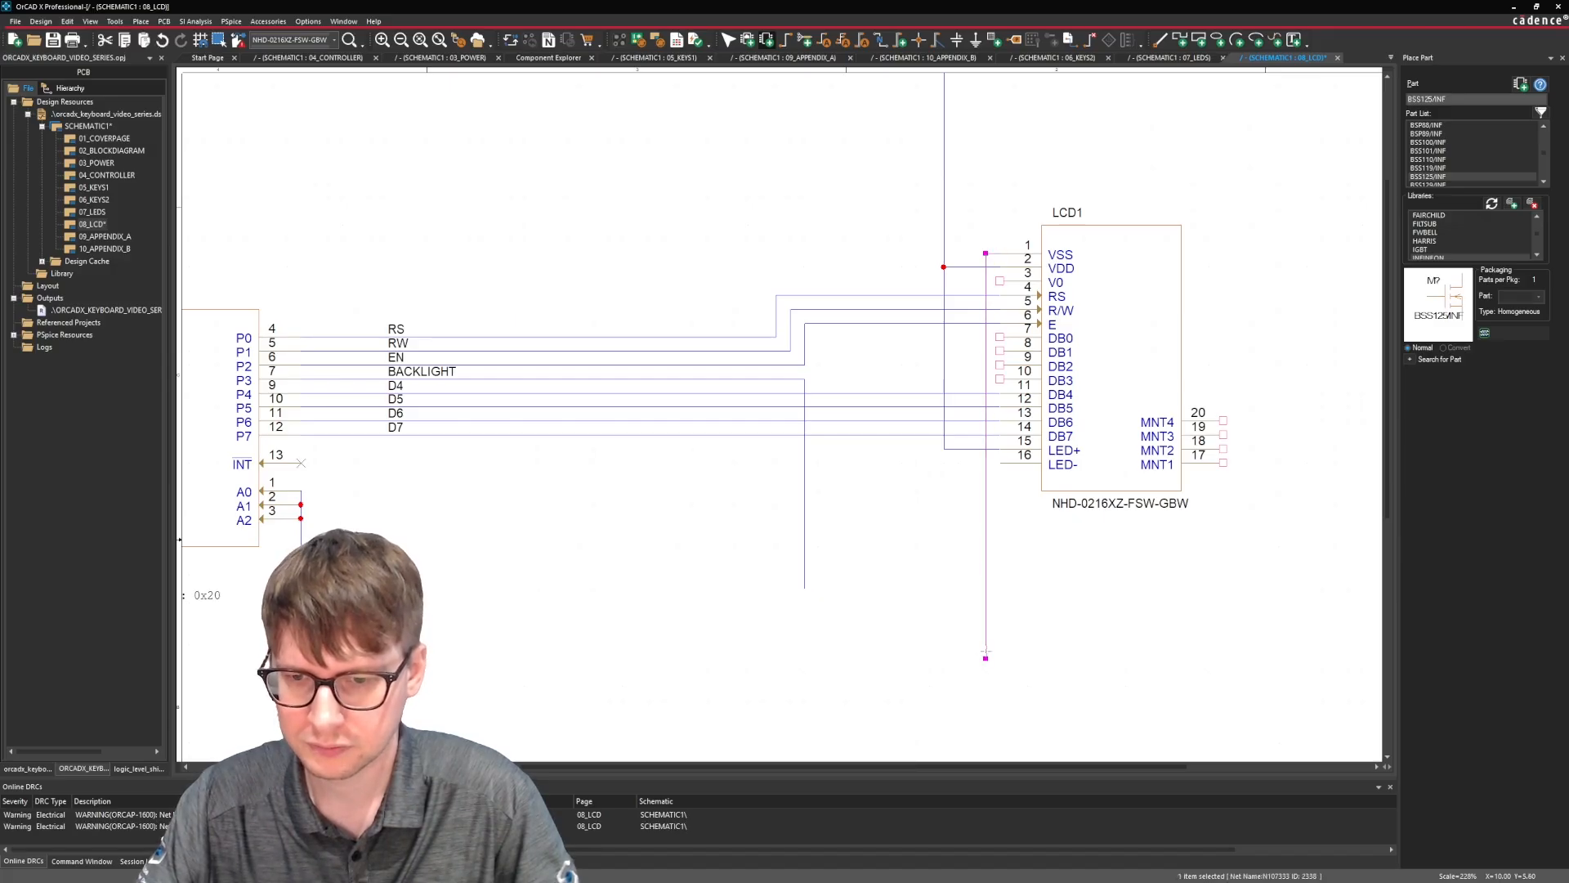
pyautogui.press('Escape')
pyautogui.click(928, 679)
# Copy the ground symbol from below U6's address pins and place it at the end of the VSS wire.
pyautogui.click(301, 573)
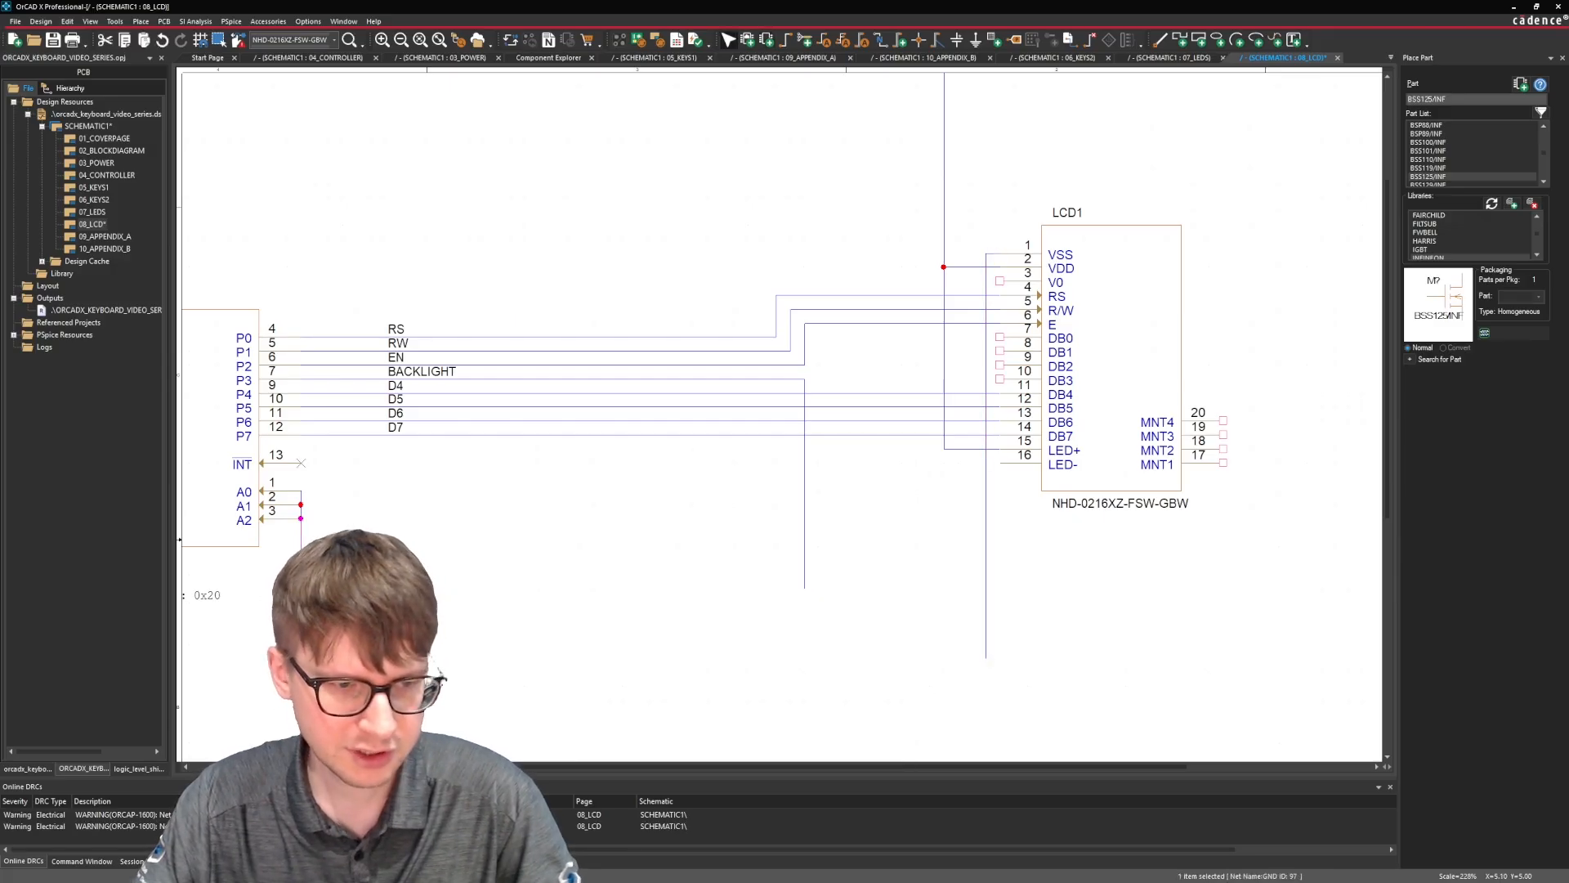
pyautogui.click(310, 592)
pyautogui.hotkey('ctrl', 'c')
pyautogui.click(839, 735)
pyautogui.hotkey('ctrl', 'v')
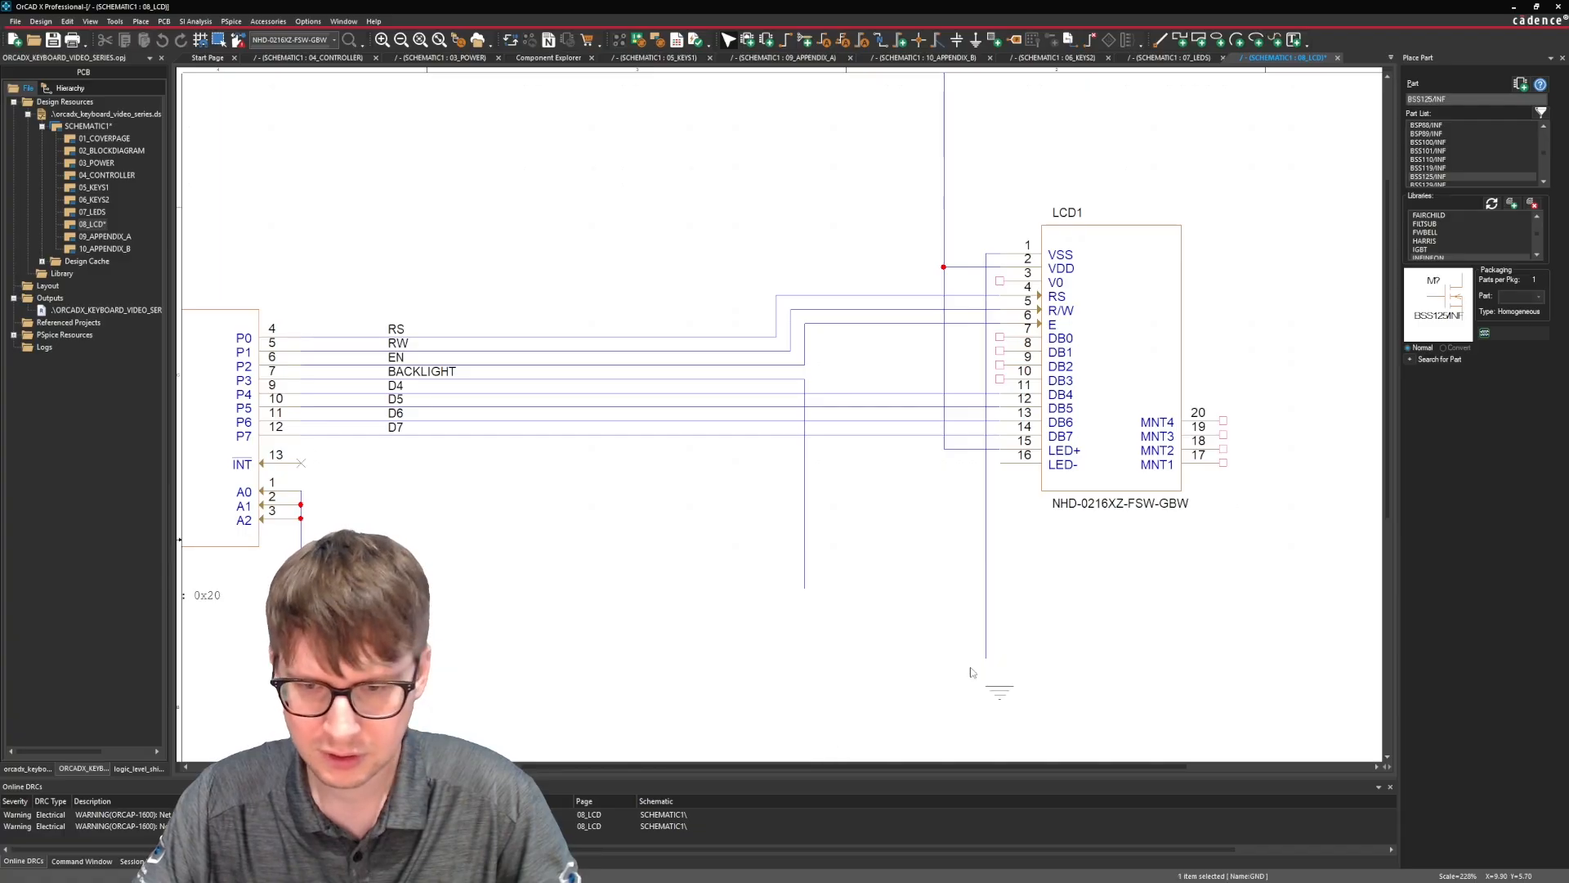
pyautogui.click(960, 650)
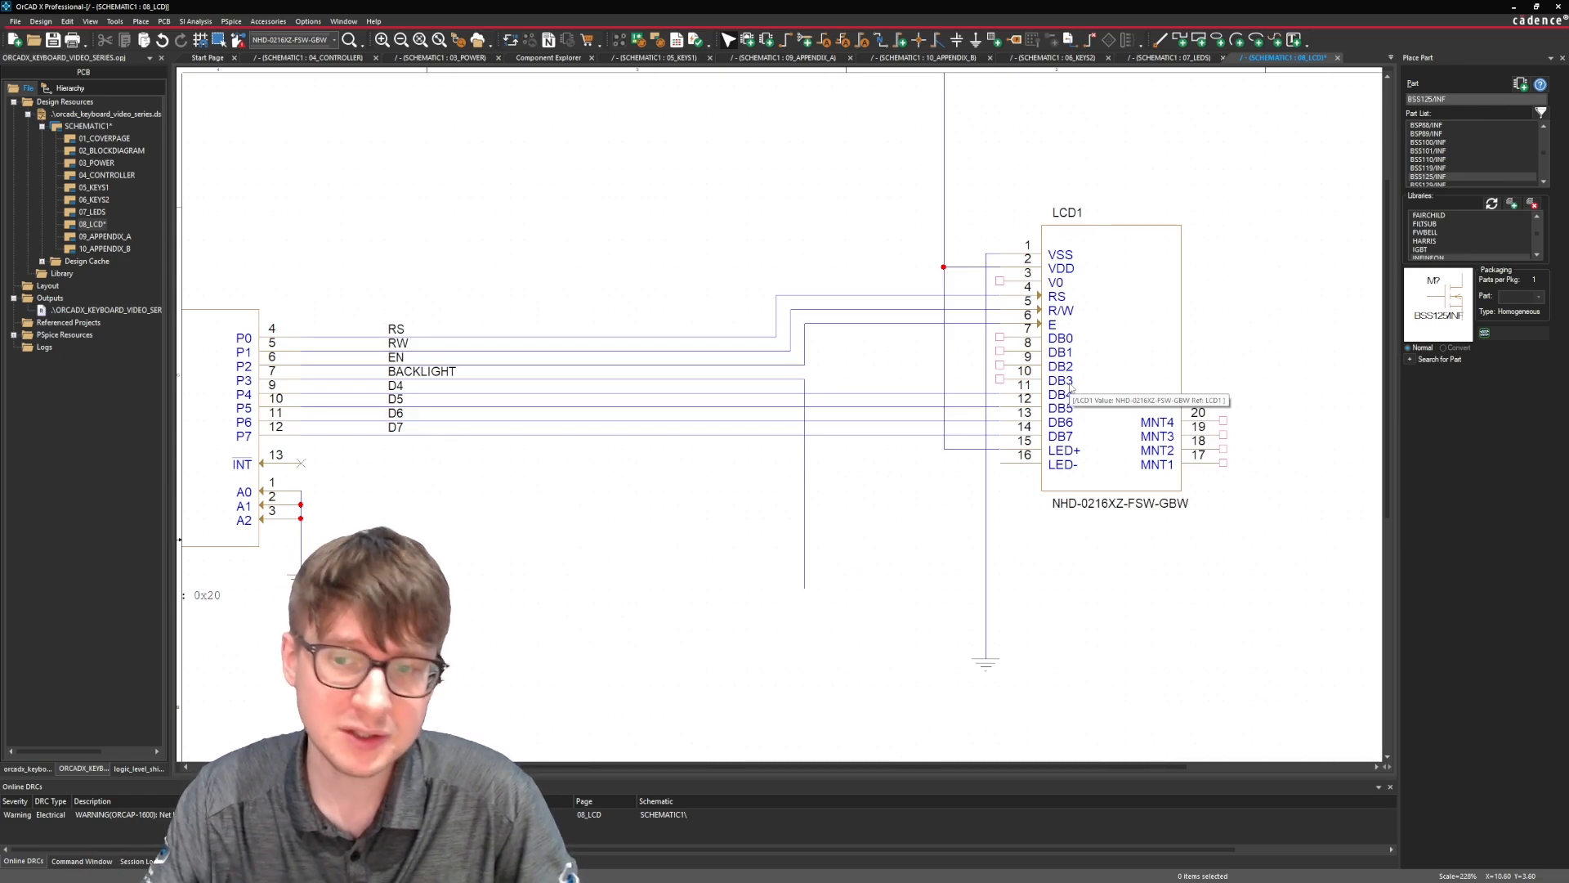
# Mark LCD1's unused data pins DB0, DB1, DB2 and DB3 as no connect.
pyautogui.moveTo(858, 392); pyautogui.dragTo(902, 464)
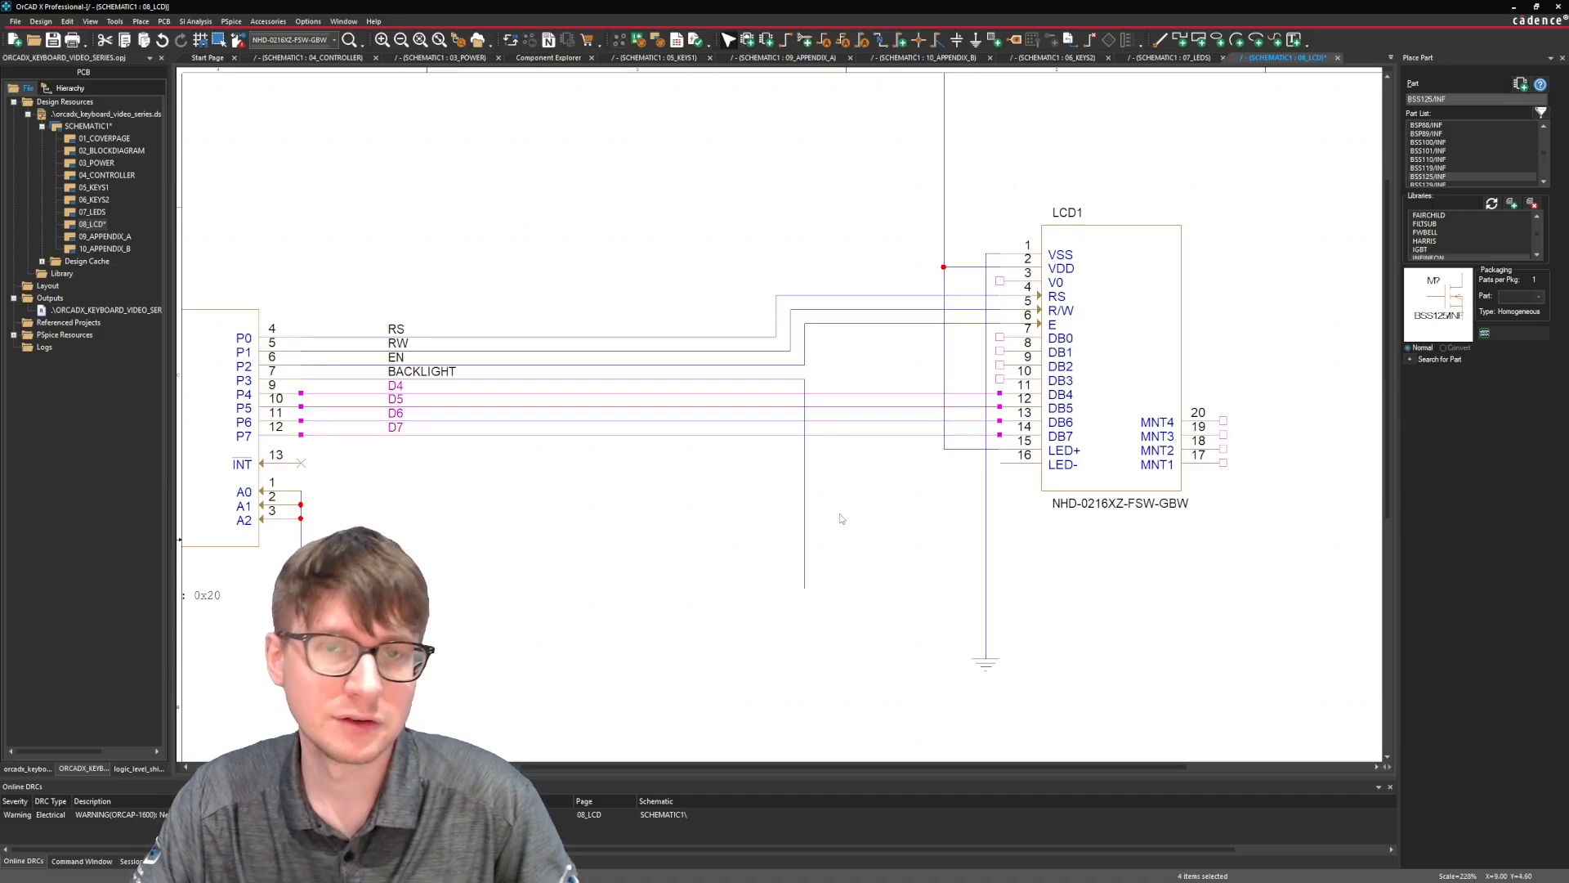
pyautogui.press('Escape')
pyautogui.click(140, 21)
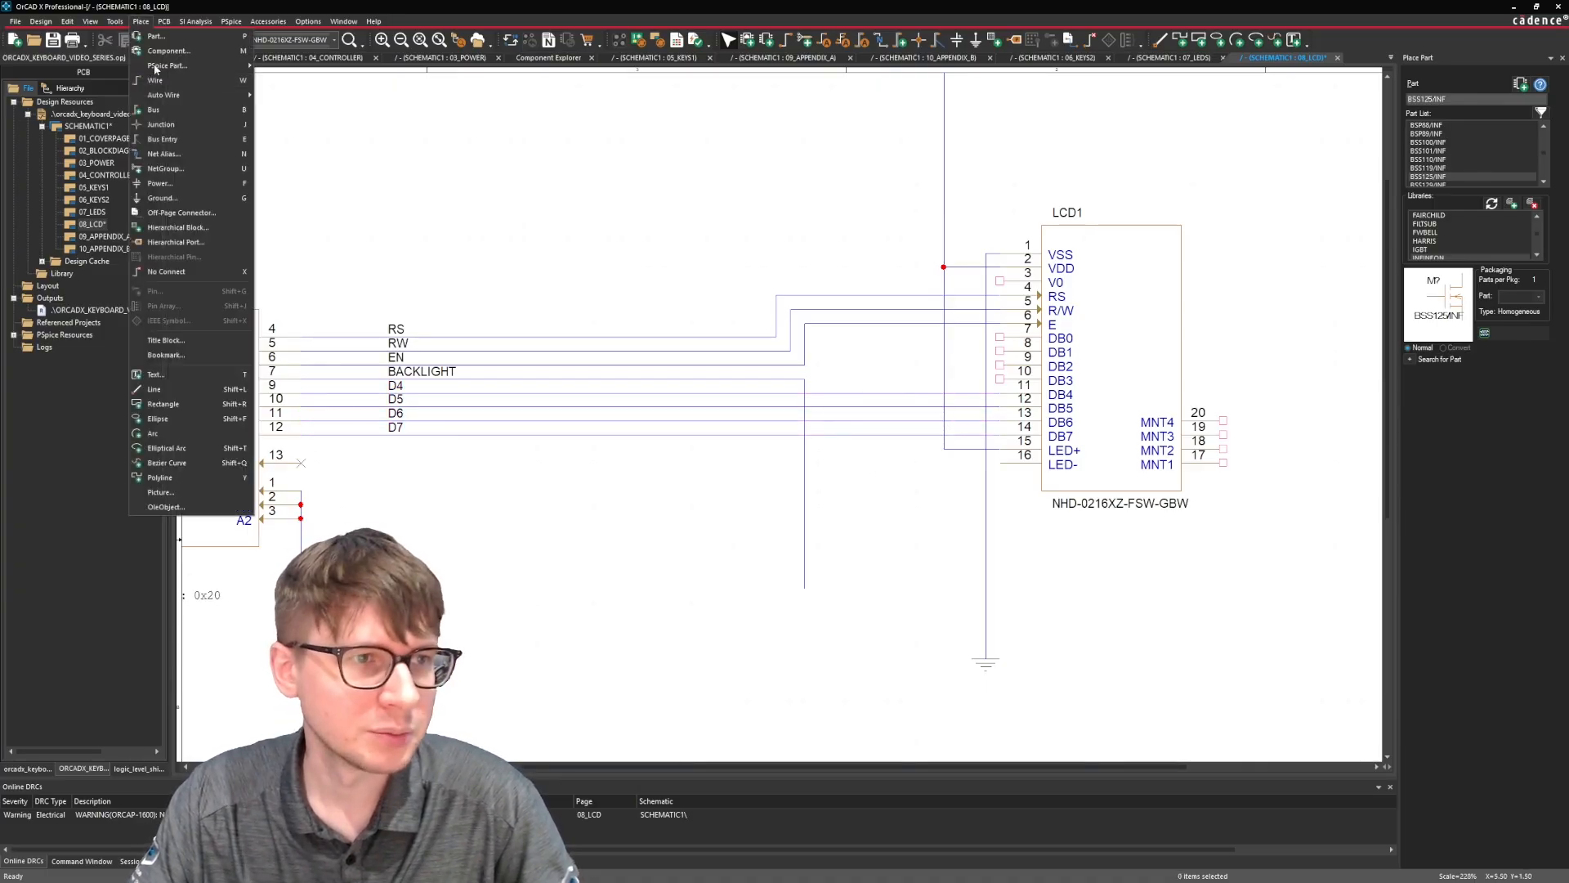
pyautogui.click(154, 271)
pyautogui.click(1000, 338)
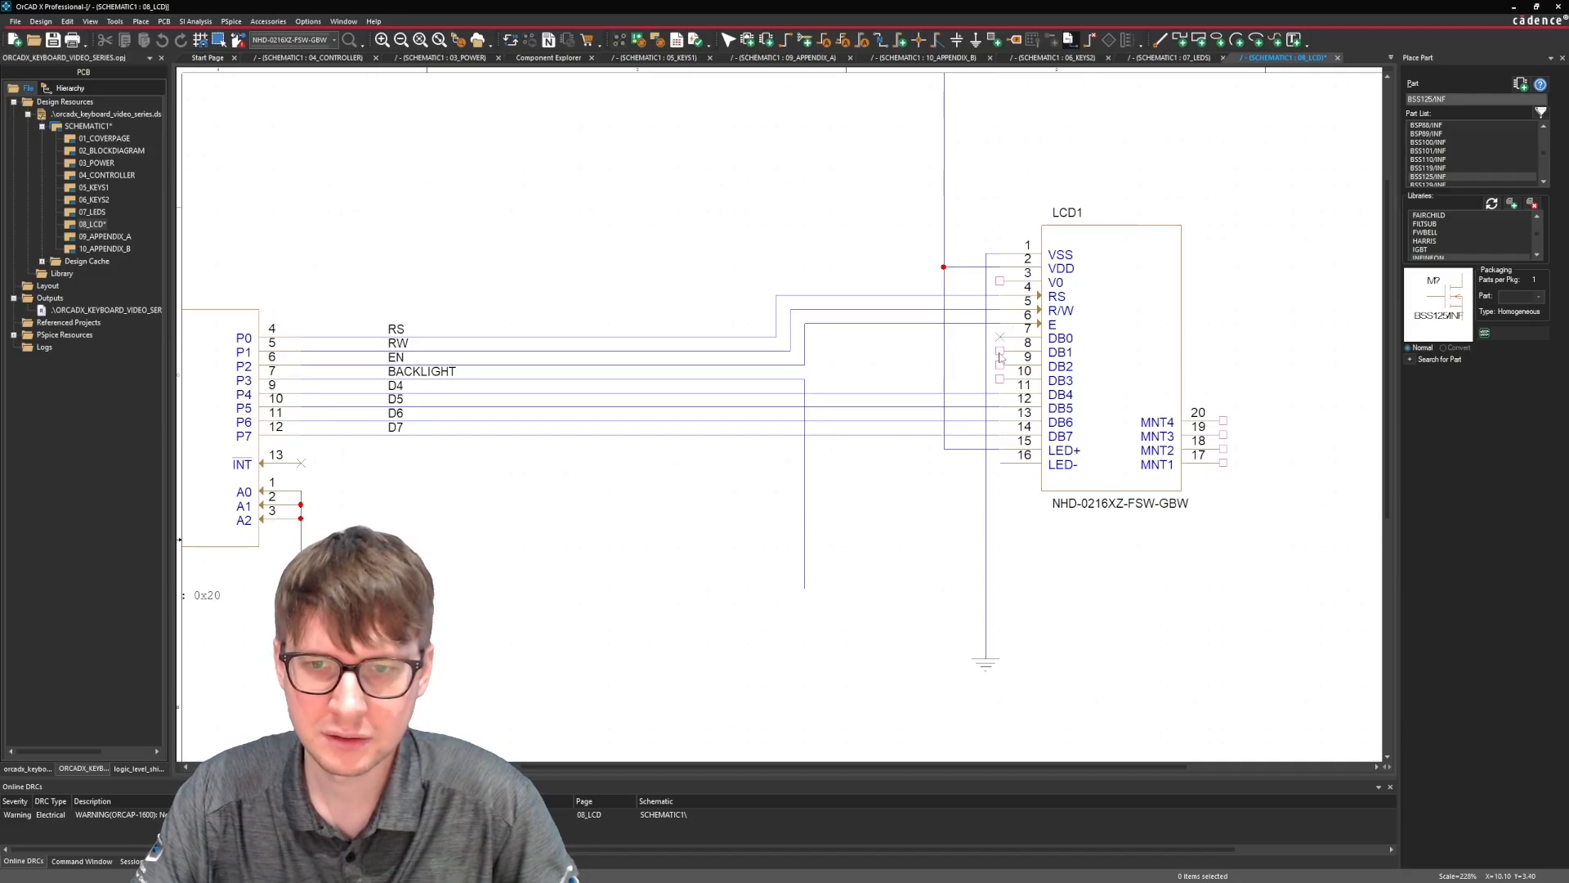
pyautogui.click(1001, 351)
pyautogui.click(1000, 365)
pyautogui.click(1001, 379)
pyautogui.press('Escape')
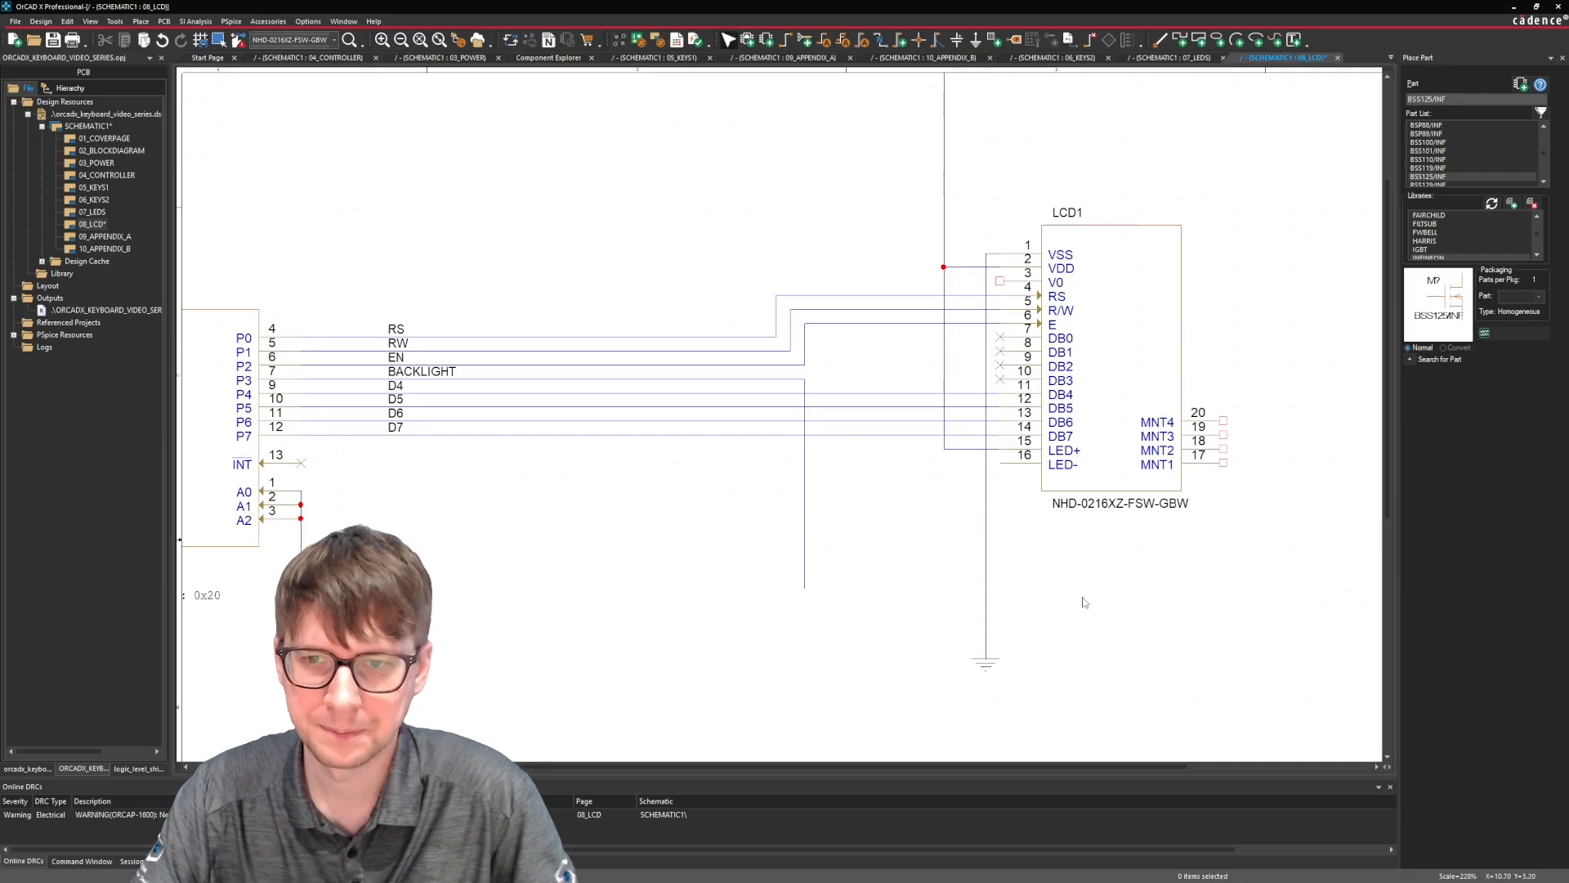
# Find the 10k potentiometer in the component library with the search "pot" and place it beside the +5V0 wire above LCD1.
pyautogui.scroll(5, 1112, 554)
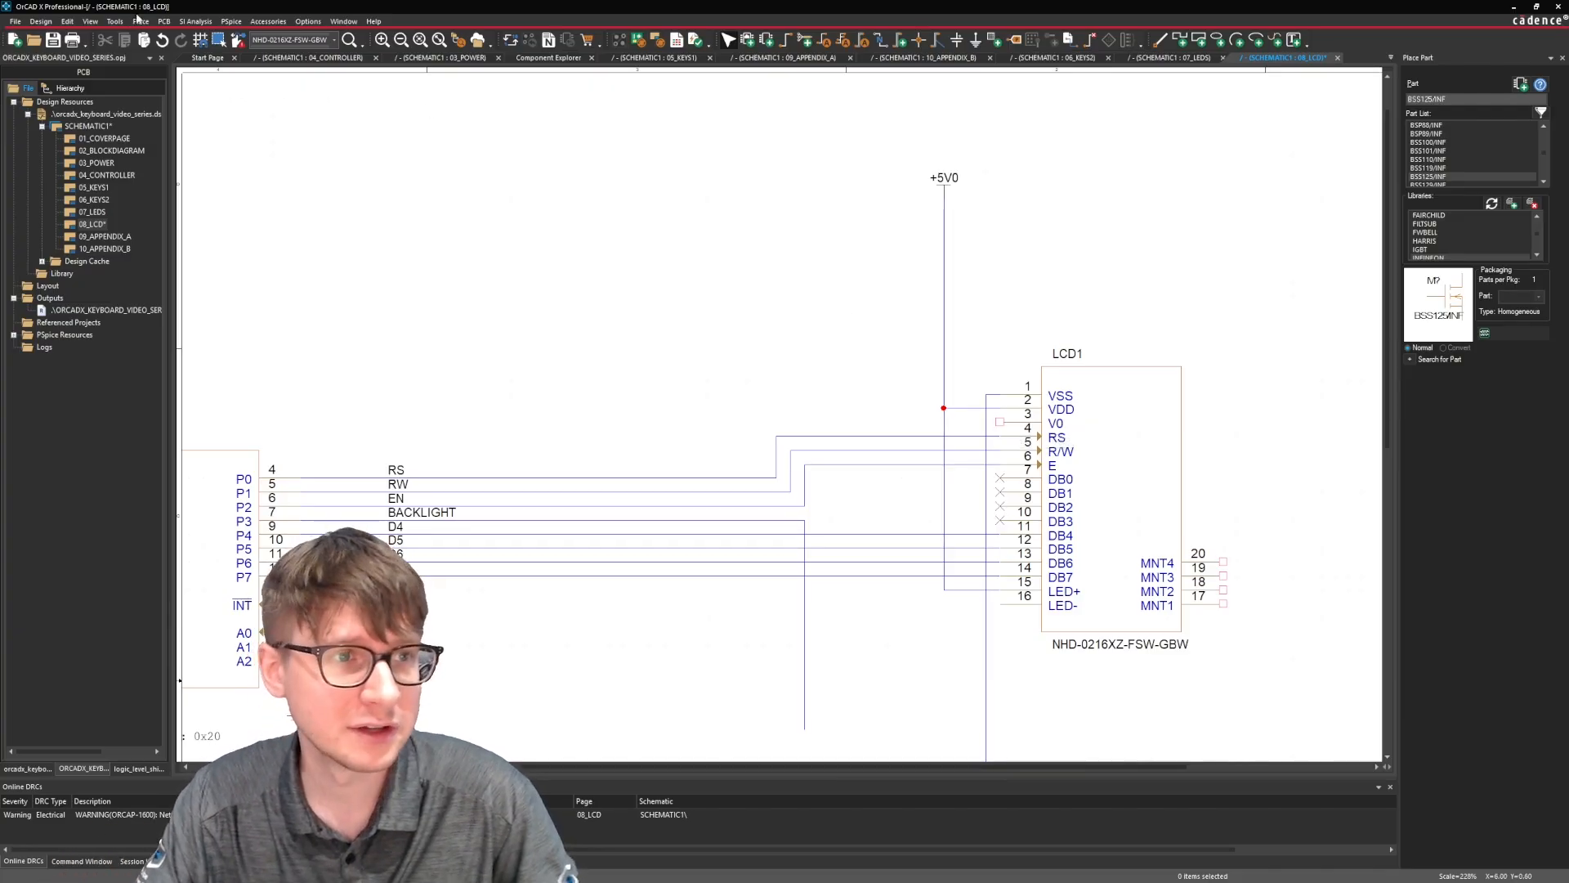
pyautogui.click(546, 58)
pyautogui.doubleClick(530, 88)
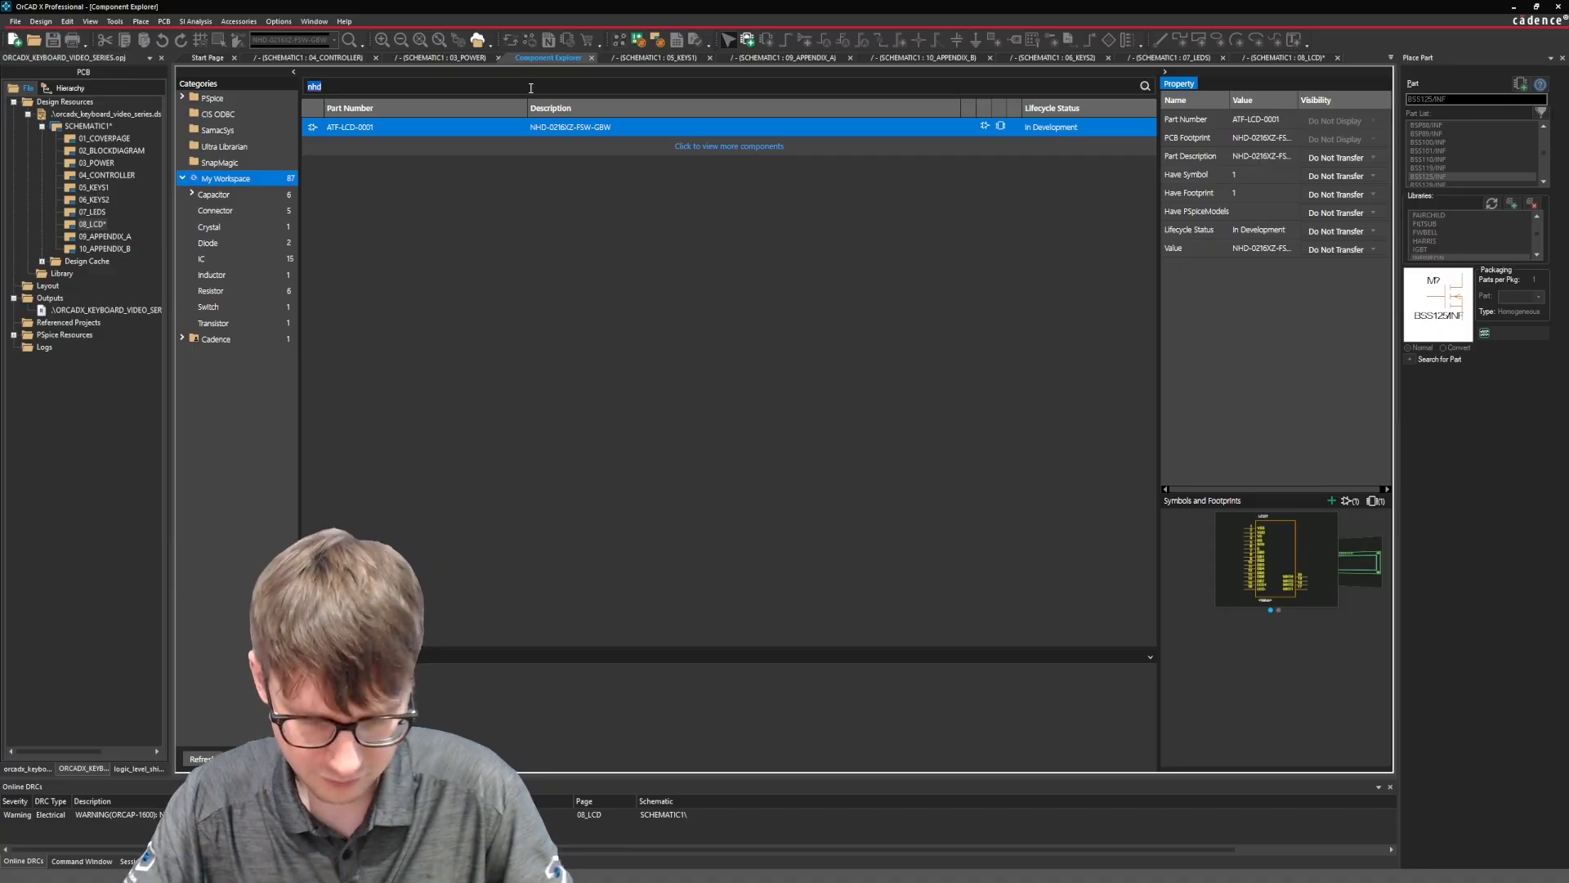
pyautogui.write('pot')
pyautogui.press('Return')
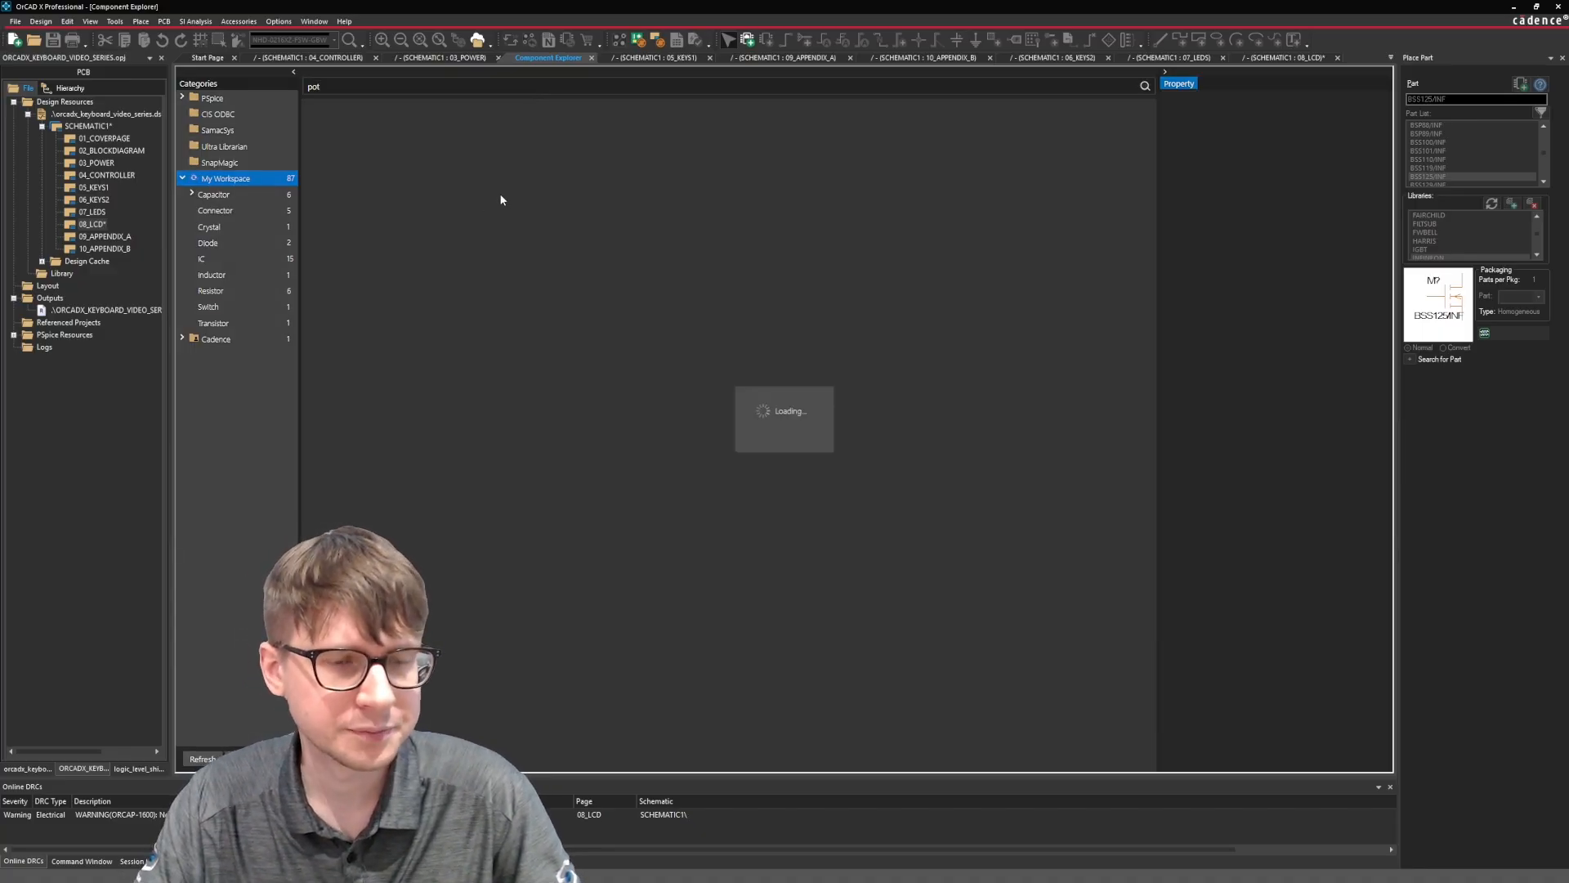
pyautogui.rightClick(404, 128)
pyautogui.click(414, 139)
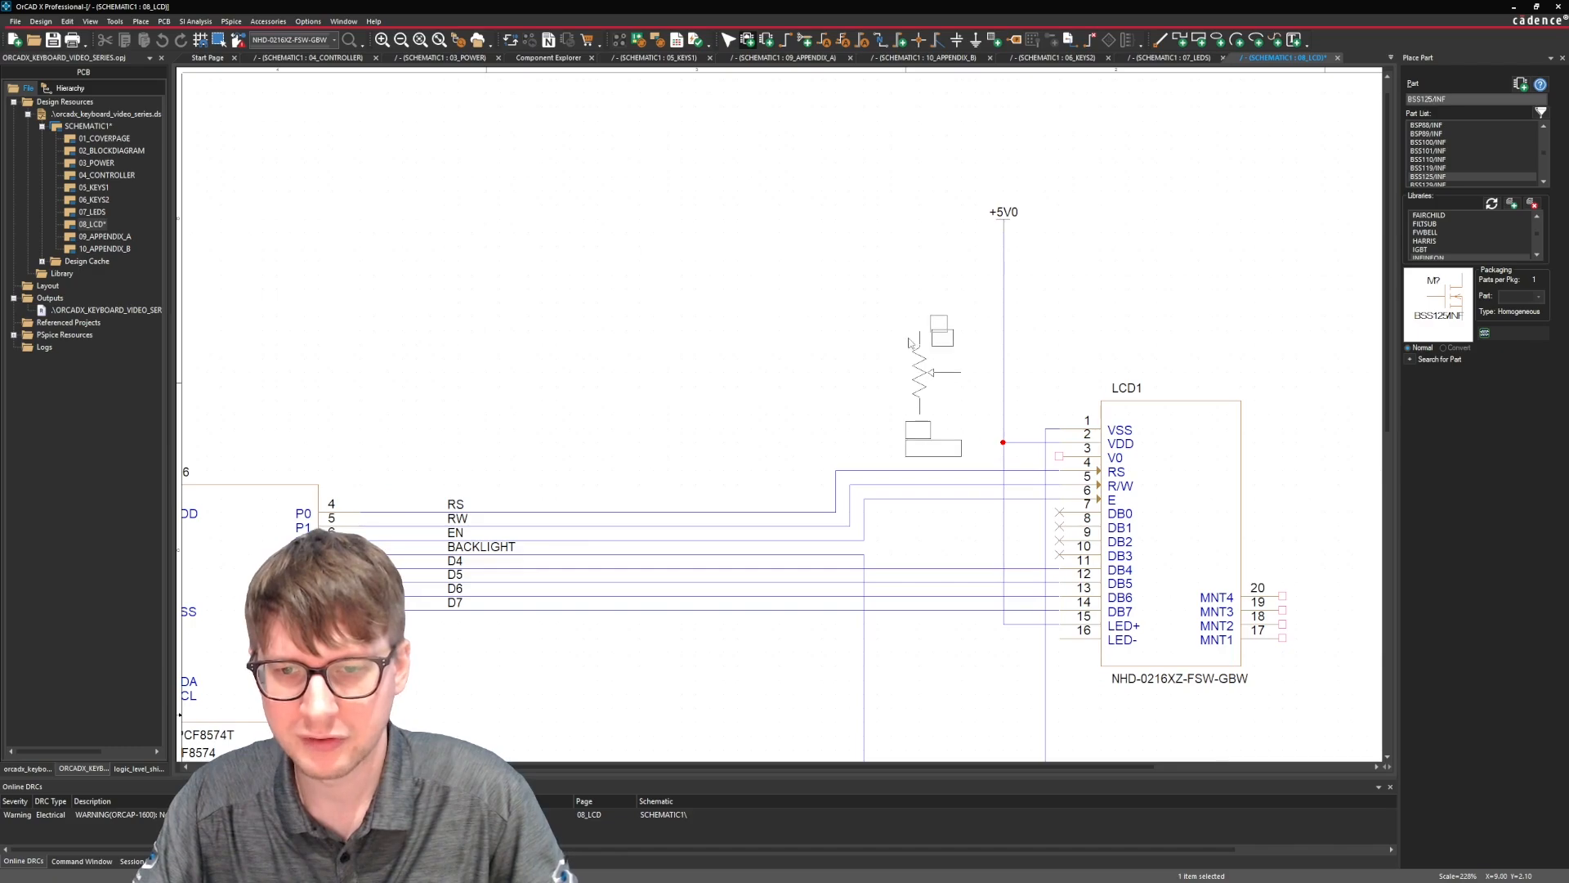
pyautogui.click(908, 341)
pyautogui.press('Escape')
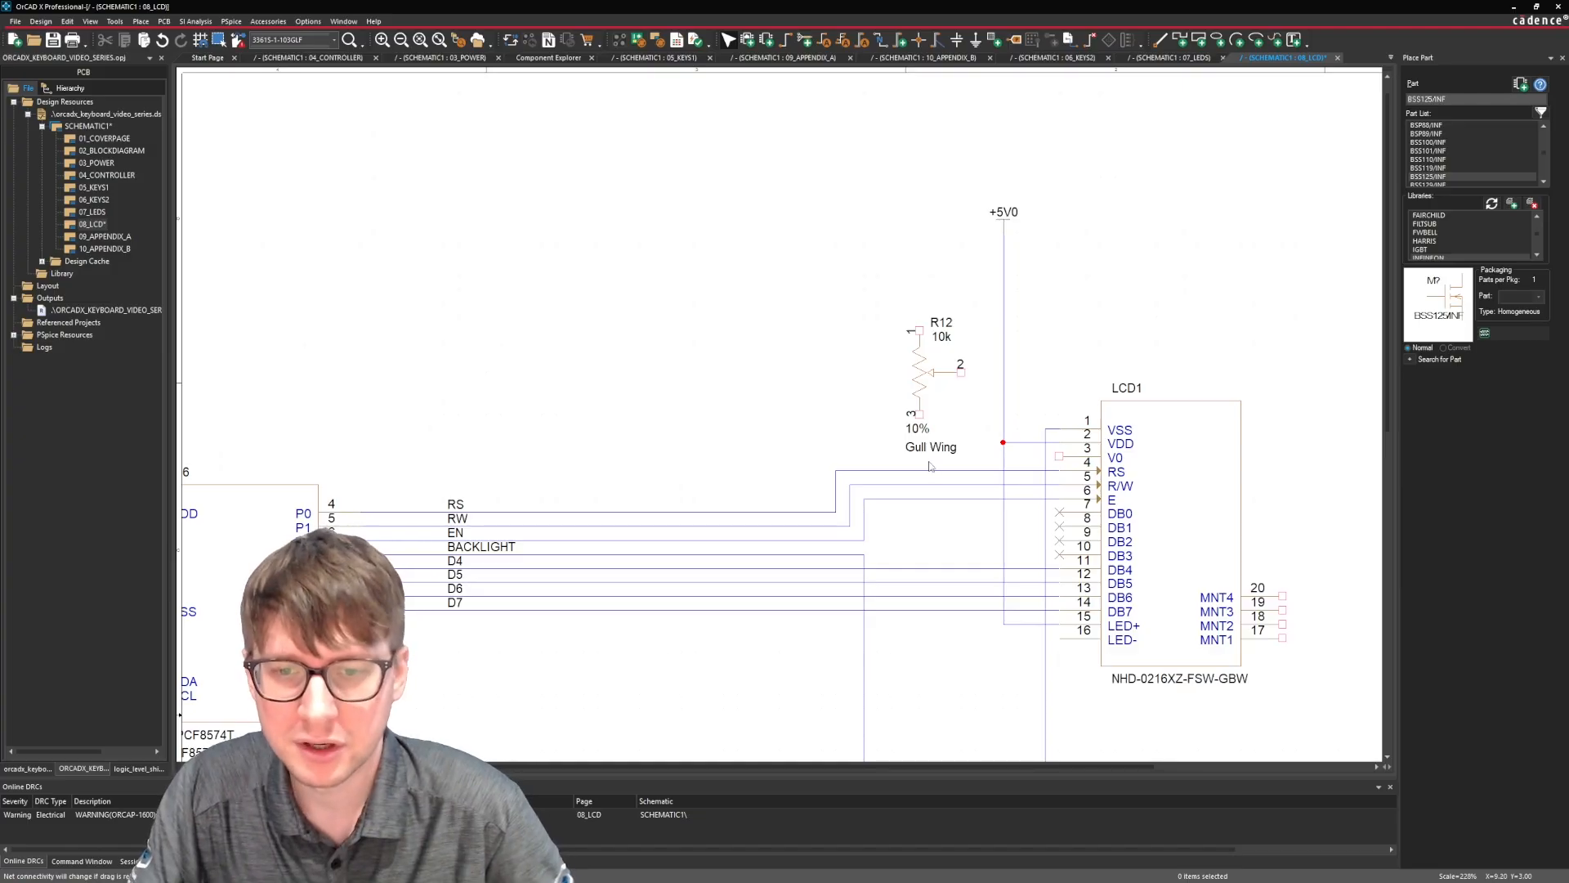
# Move R12's 10% and Gull Wing labels from below the potentiometer to beside its body, opposite the wiper.
pyautogui.moveTo(914, 445); pyautogui.dragTo(859, 377)
pyautogui.moveTo(914, 434); pyautogui.dragTo(896, 364)
pyautogui.click(881, 431)
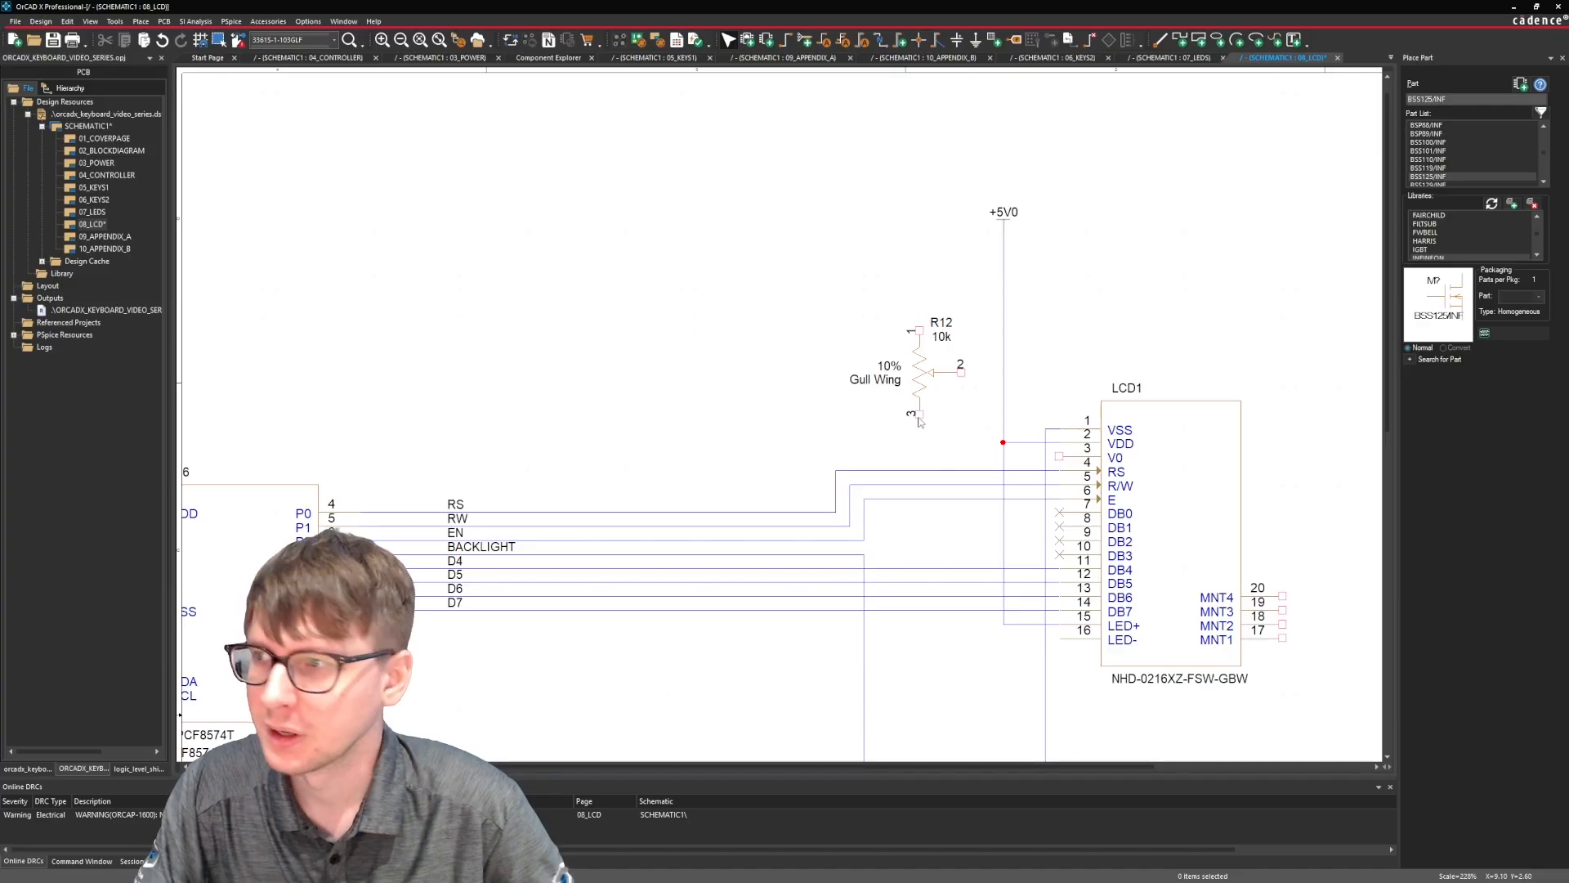
# Add a short wire below R12's pin 3 and attach a ground symbol to it.
pyautogui.press('w')
pyautogui.click(920, 415)
pyautogui.click(919, 428)
pyautogui.press('Escape')
pyautogui.click(928, 443)
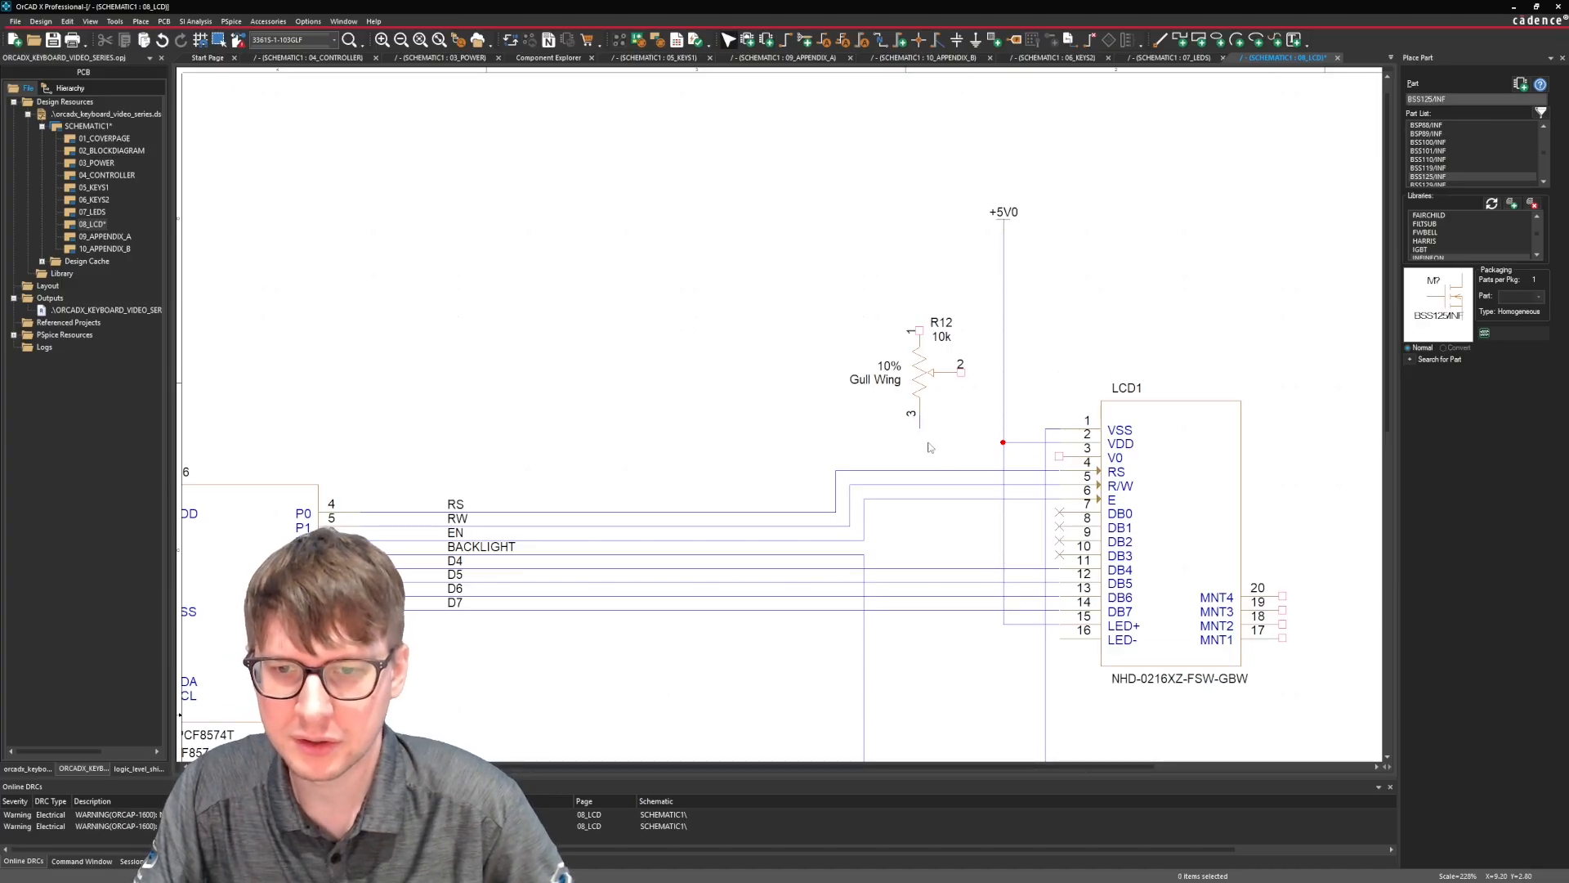
pyautogui.scroll(-1, 930, 447)
pyautogui.press('g')
pyautogui.click(920, 373)
pyautogui.press('Escape')
pyautogui.click(940, 346)
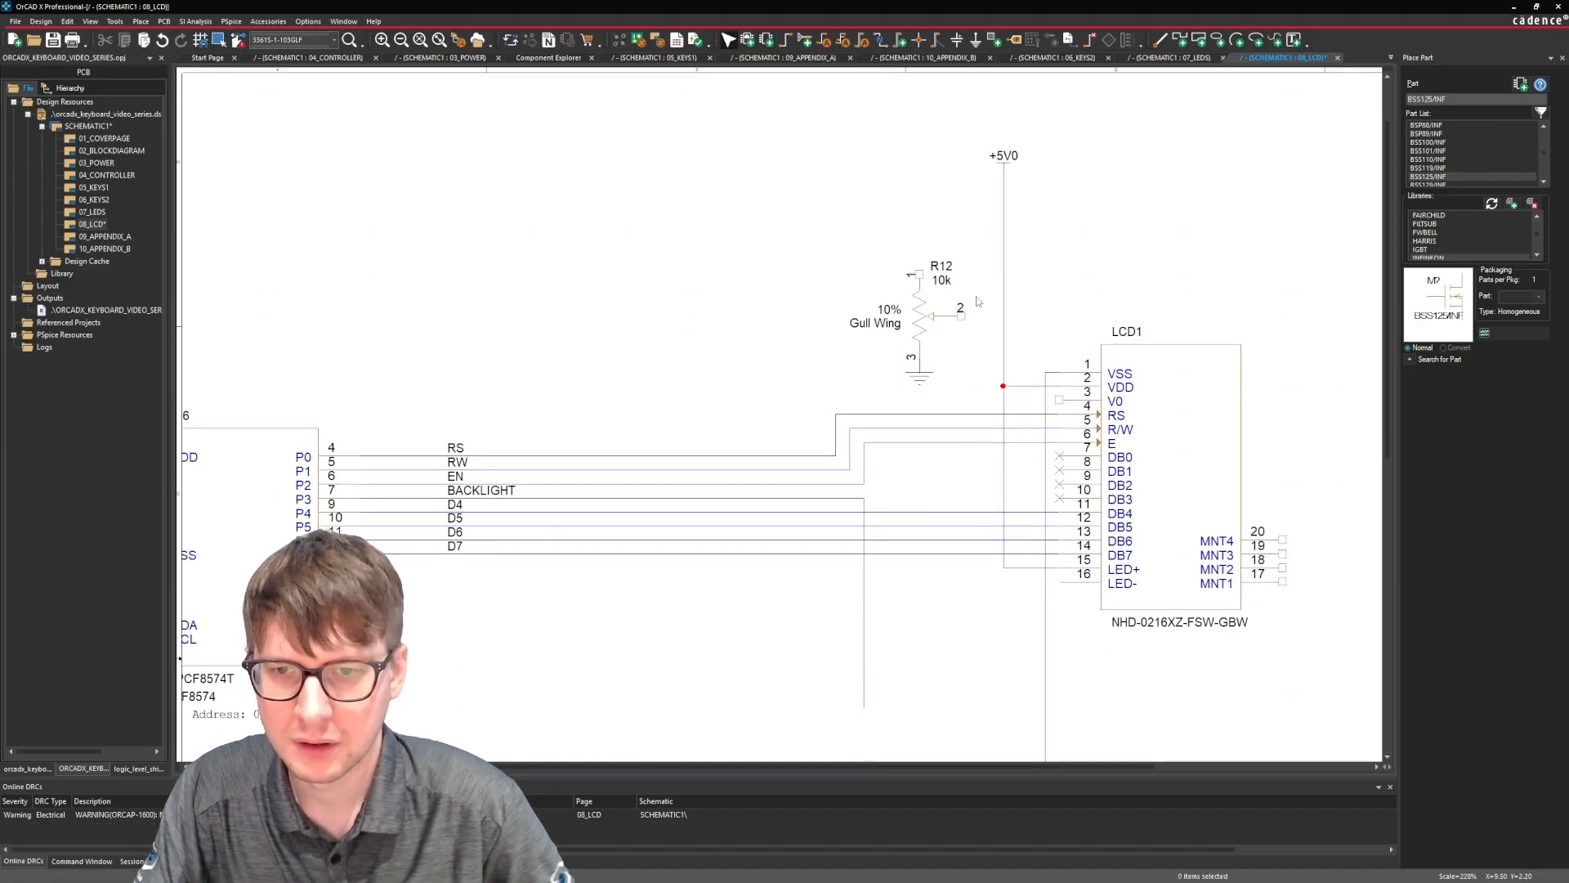
# Wire R12's wiper, pin 2, to LCD1's V0 pin.
pyautogui.press('w')
pyautogui.click(962, 315)
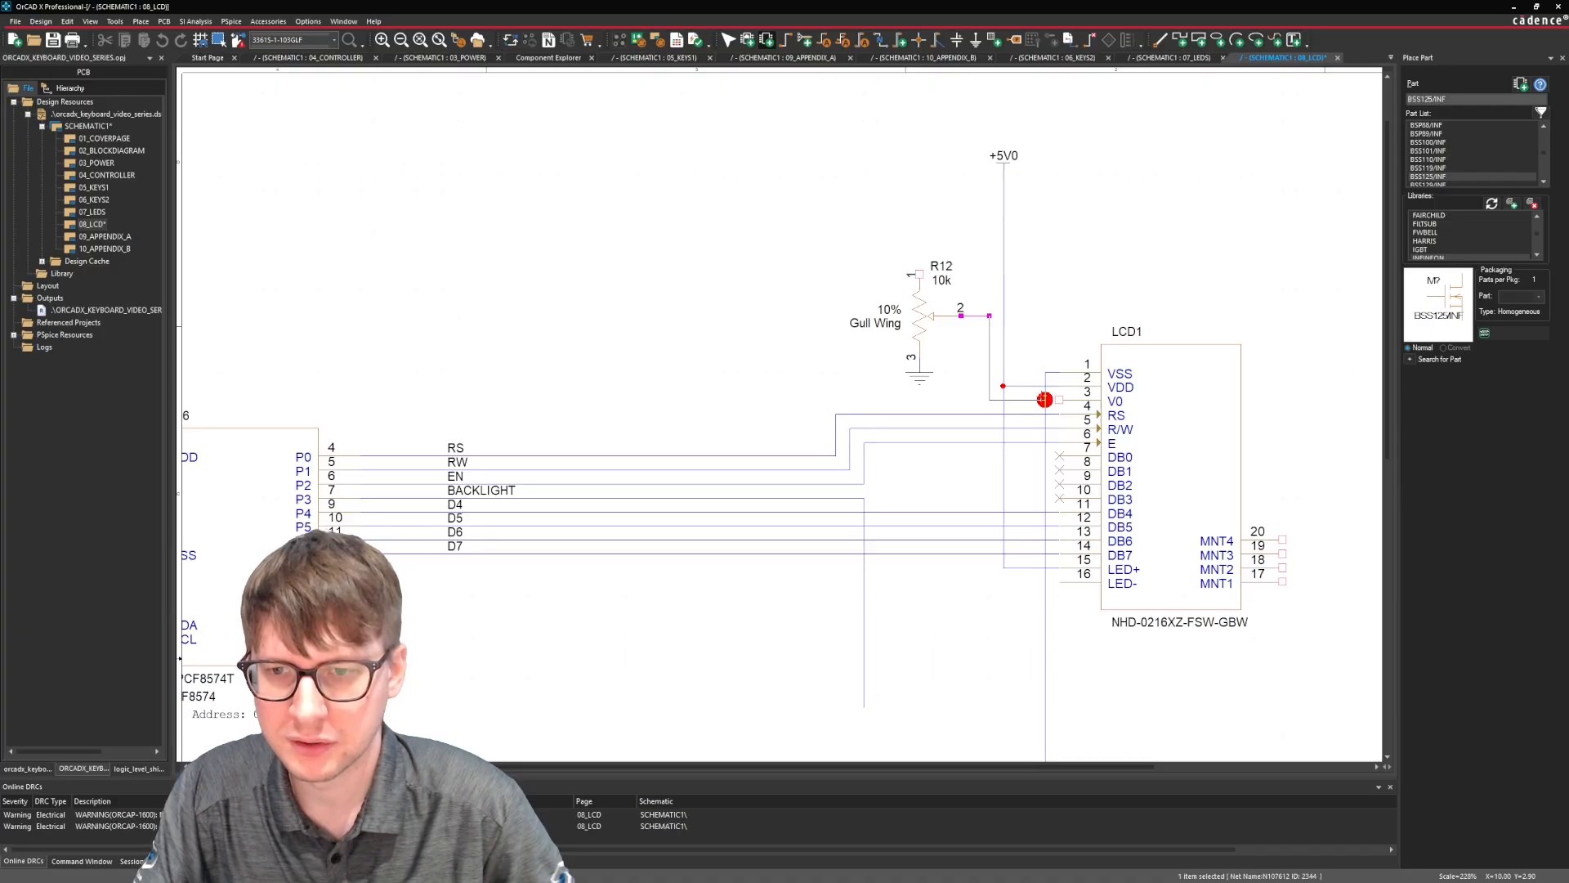
pyautogui.click(1059, 401)
pyautogui.press('Escape')
pyautogui.click(1063, 299)
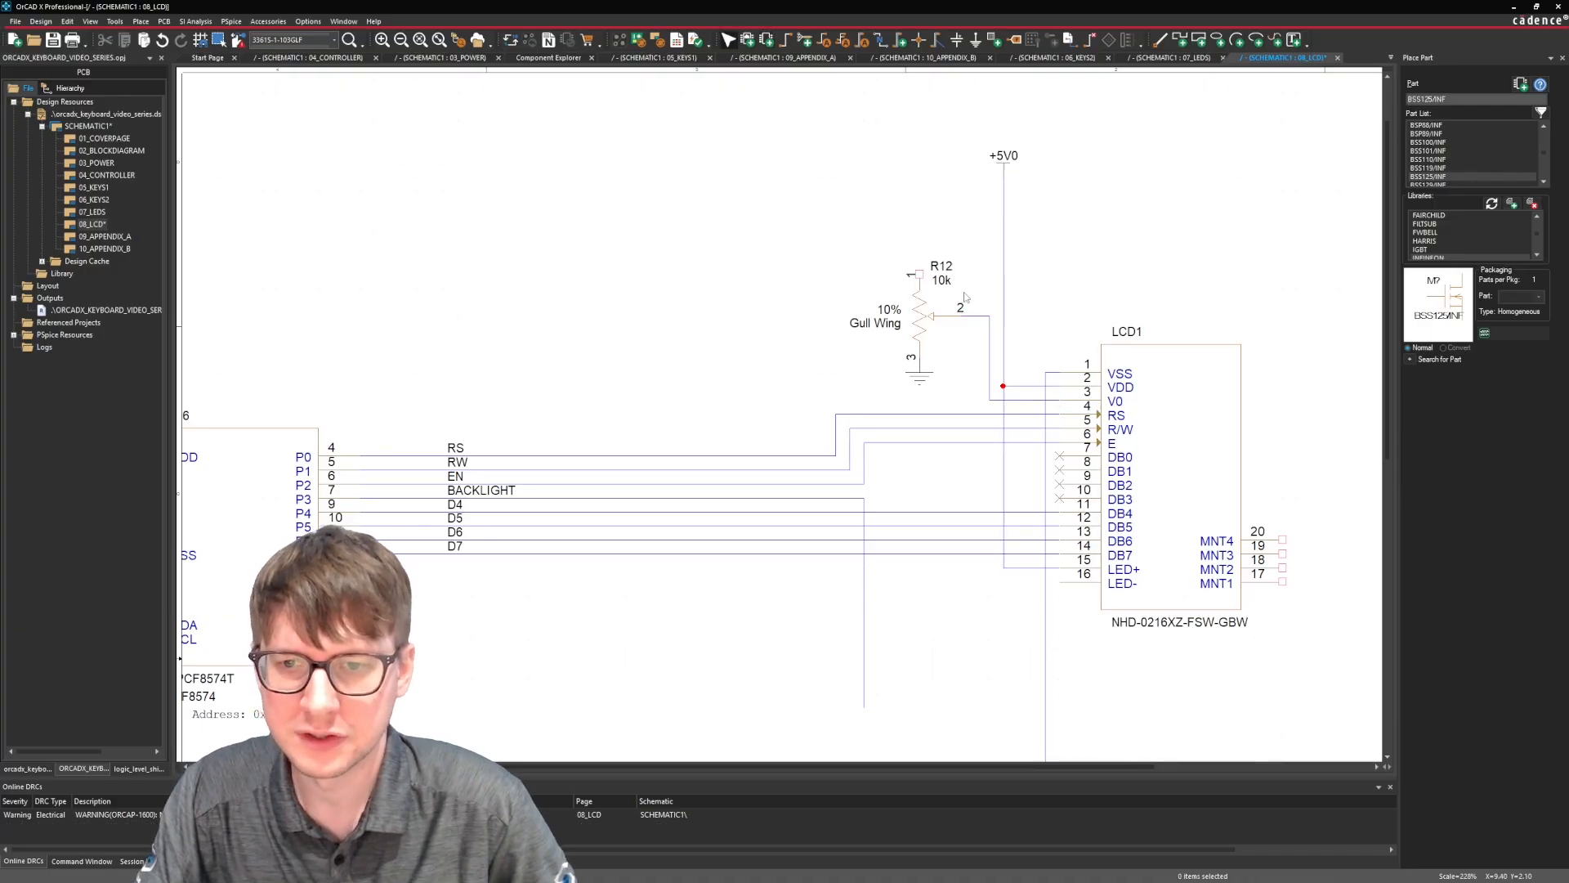
# Wire R12's pin 1 up and across to the +5V0 wire.
pyautogui.scroll(1, 1063, 300)
pyautogui.press('w')
pyautogui.click(918, 274)
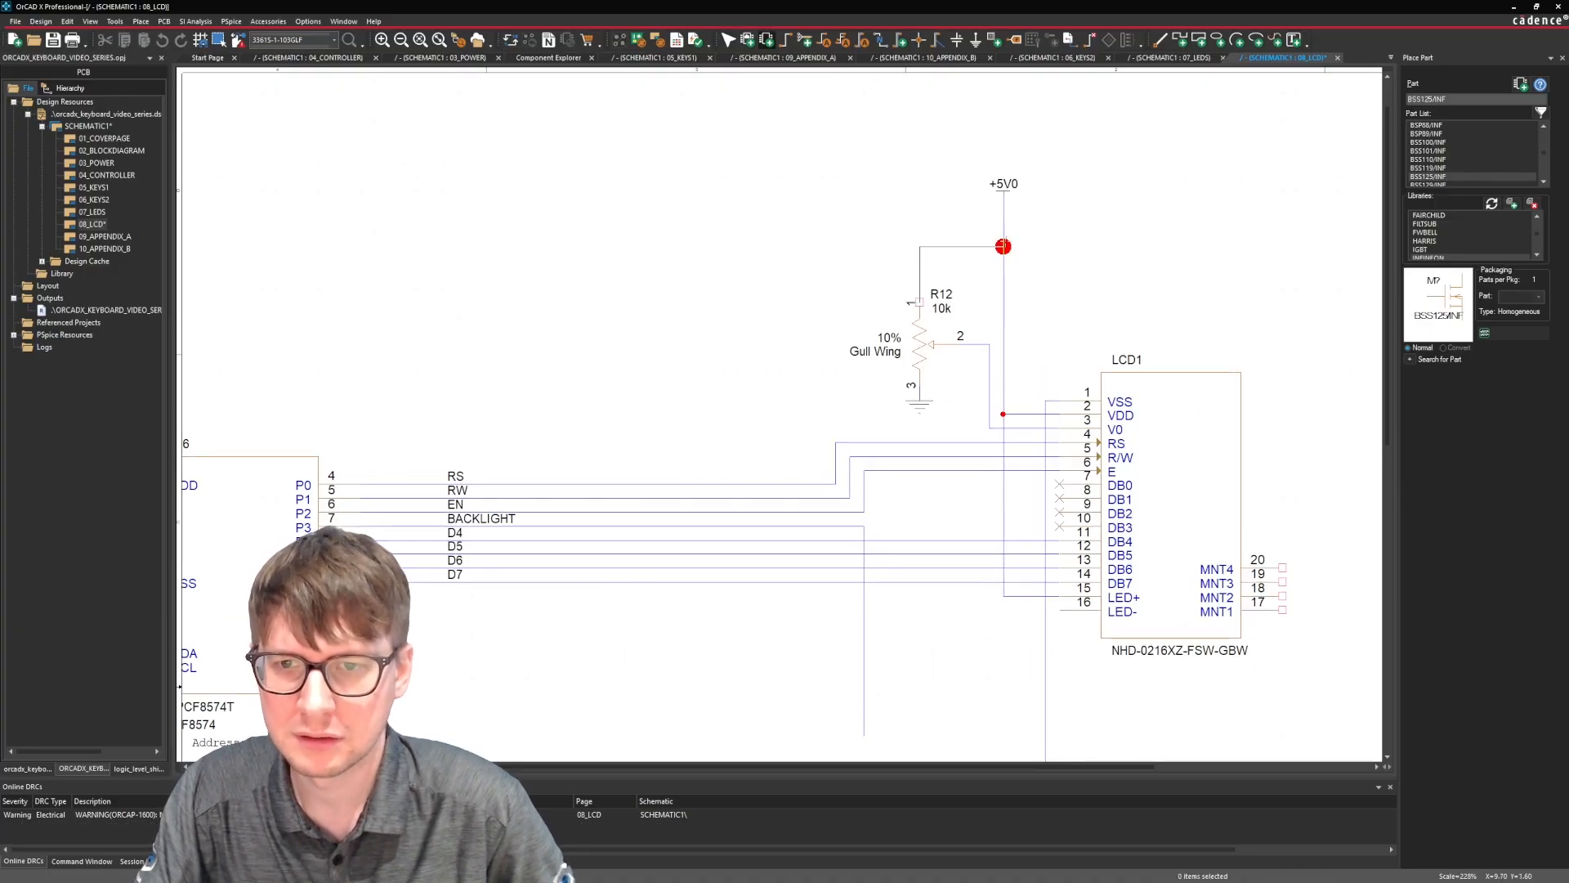
pyautogui.click(1002, 246)
pyautogui.press('Escape')
pyautogui.click(1060, 253)
pyautogui.scroll(1, 1062, 255)
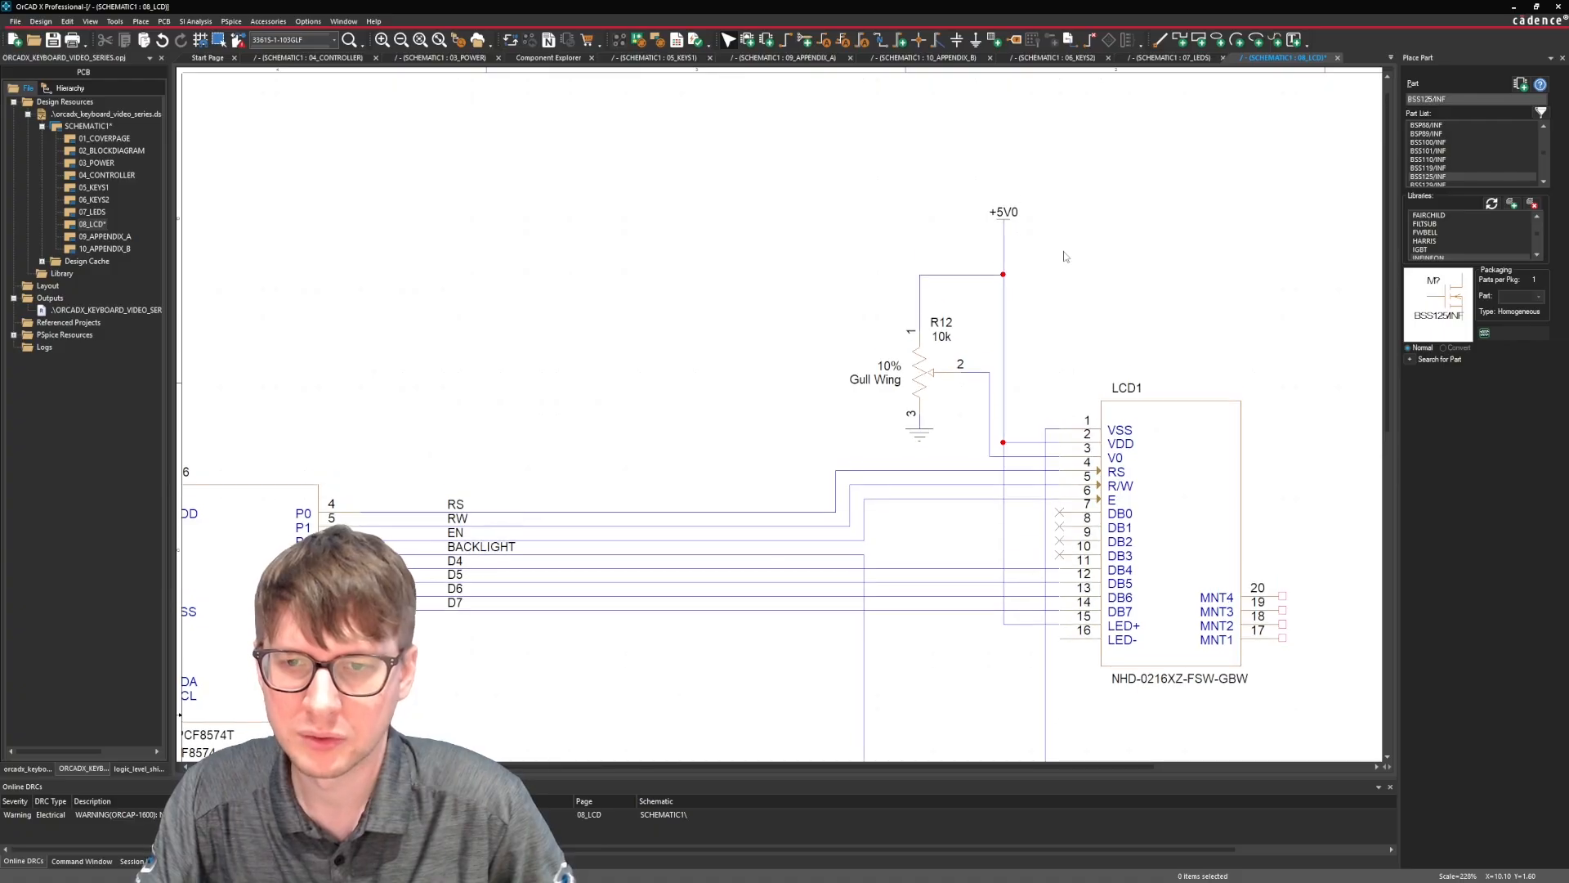
# Copy the NX7002AK NMOS from the 07_LEDS page to 08_LCD, rotate it upright and place it between the BACKLIGHT and VSS wires.
pyautogui.scroll(-8, 1005, 253)
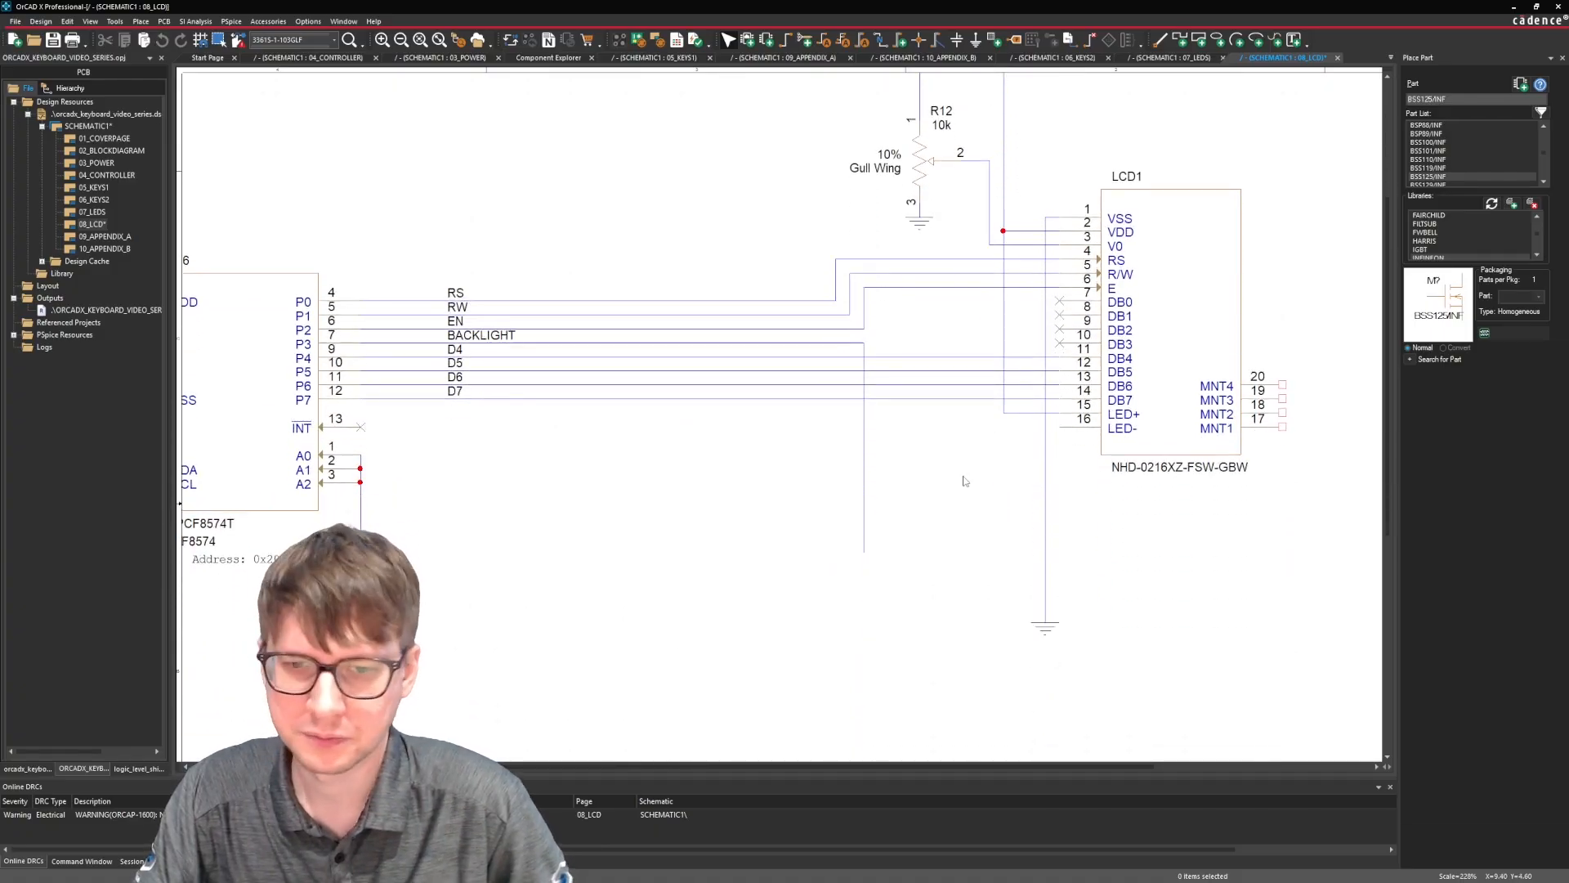
pyautogui.doubleClick(92, 212)
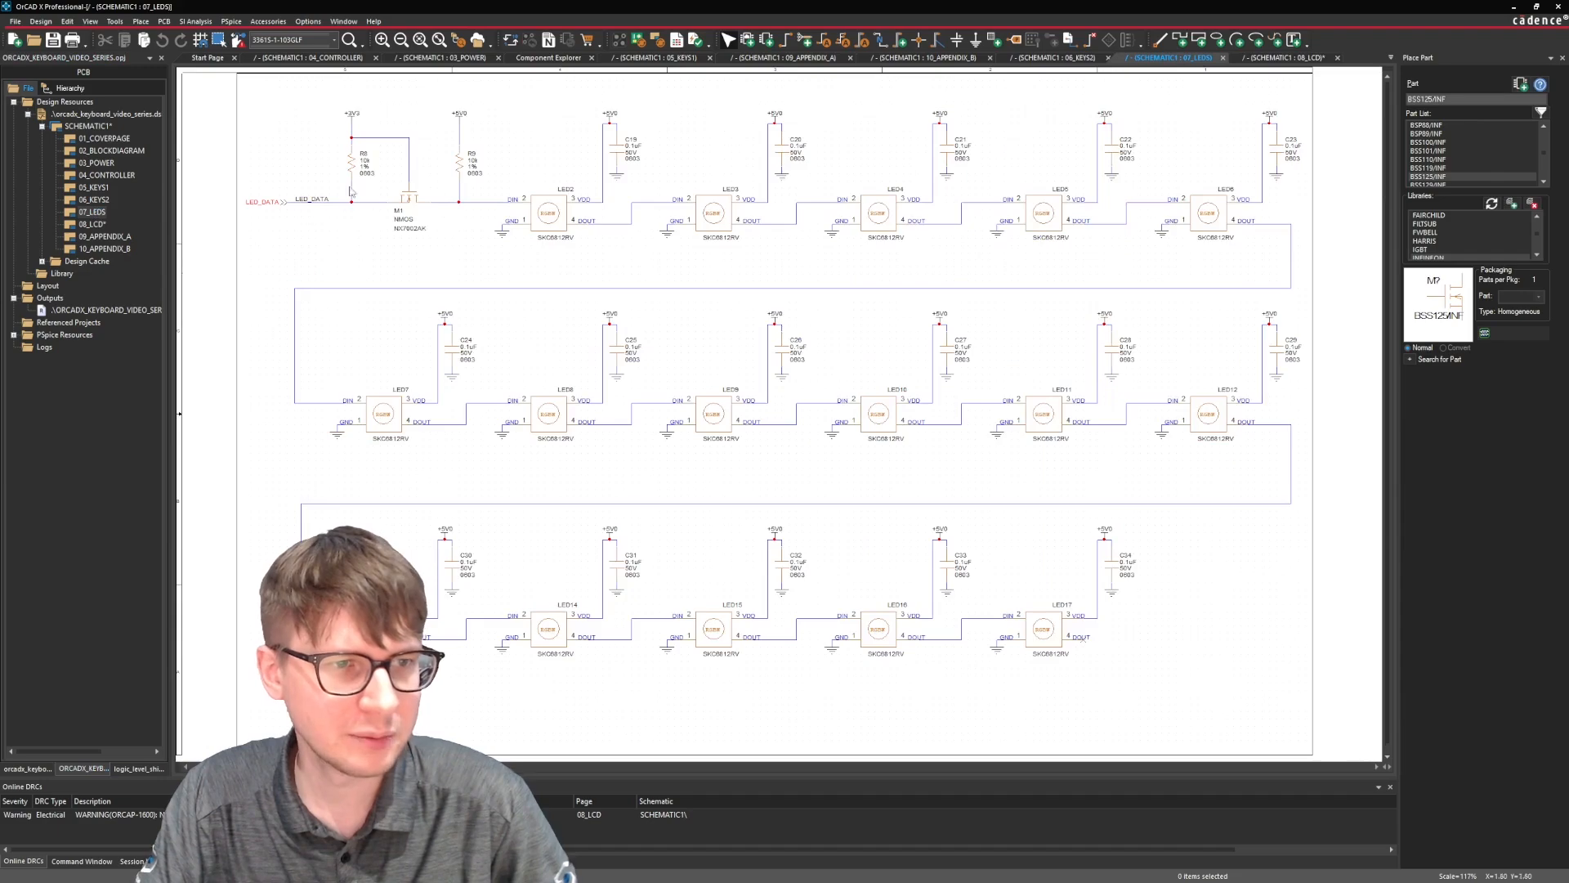
pyautogui.doubleClick(92, 224)
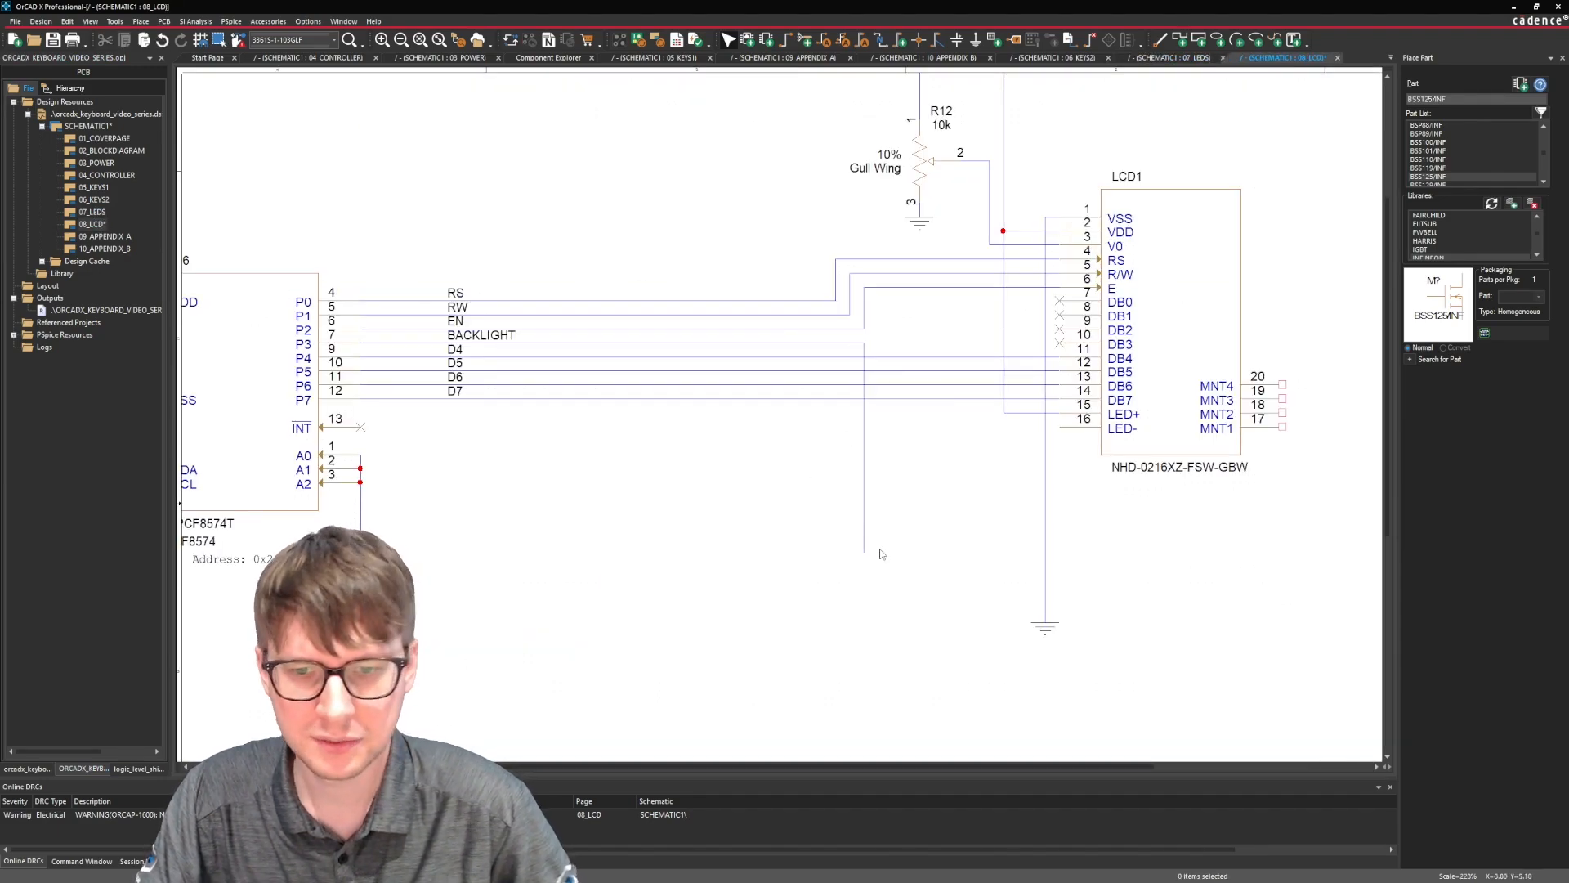
pyautogui.hotkey('ctrl', 'v')
pyautogui.click(917, 586)
pyautogui.press('r')
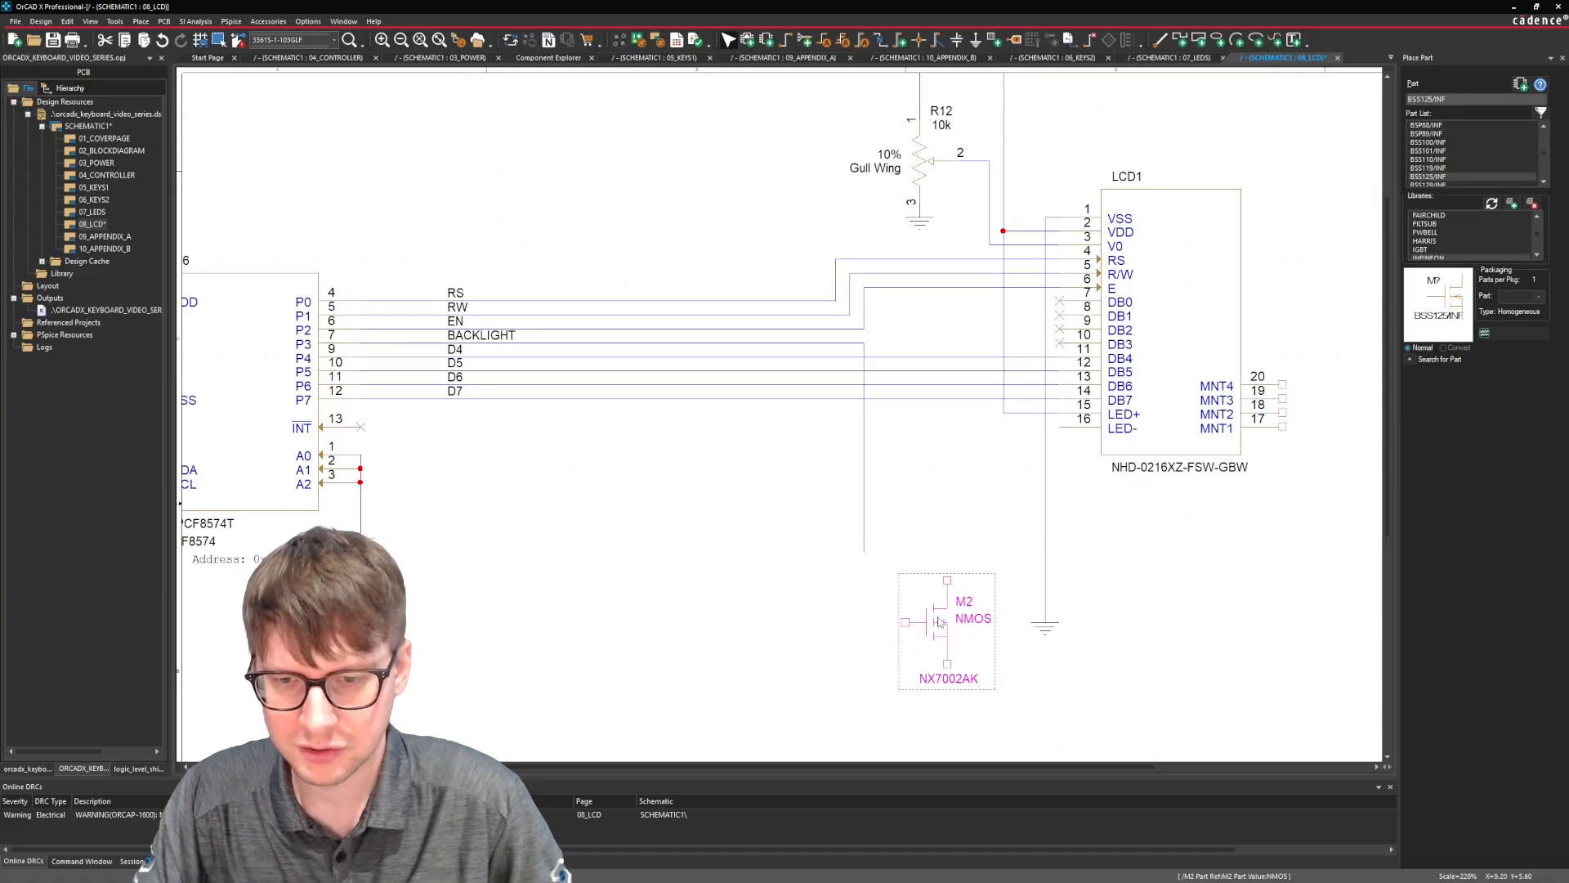
pyautogui.moveTo(939, 619); pyautogui.dragTo(953, 525)
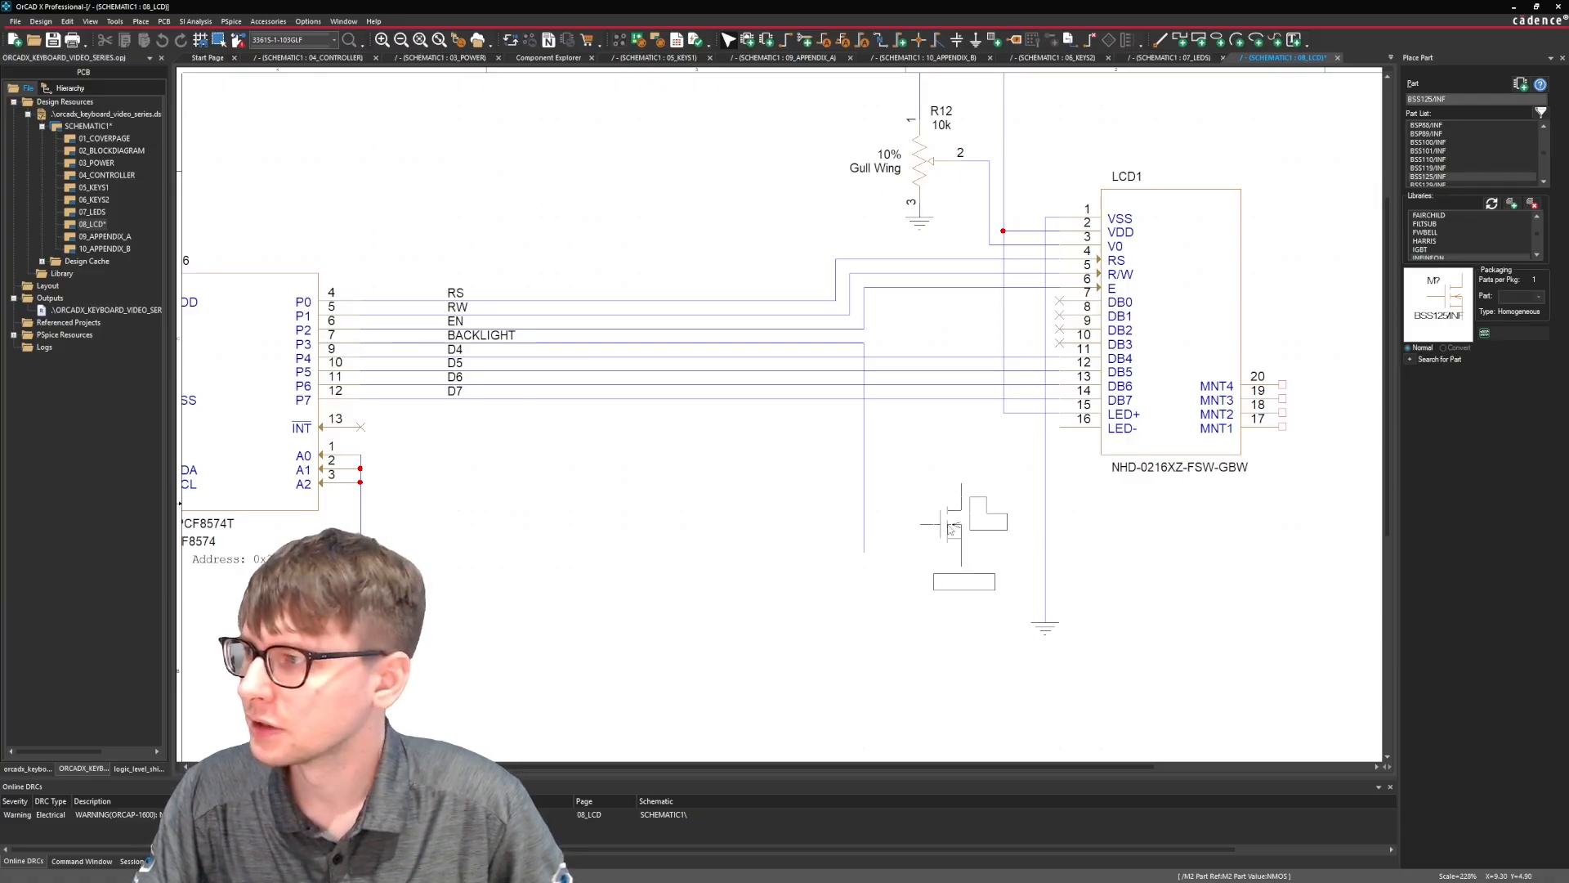
pyautogui.moveTo(951, 529); pyautogui.dragTo(950, 530)
# Wire LCD1's LED- pin across and down to the upper terminal of transistor M2.
pyautogui.click(1068, 438)
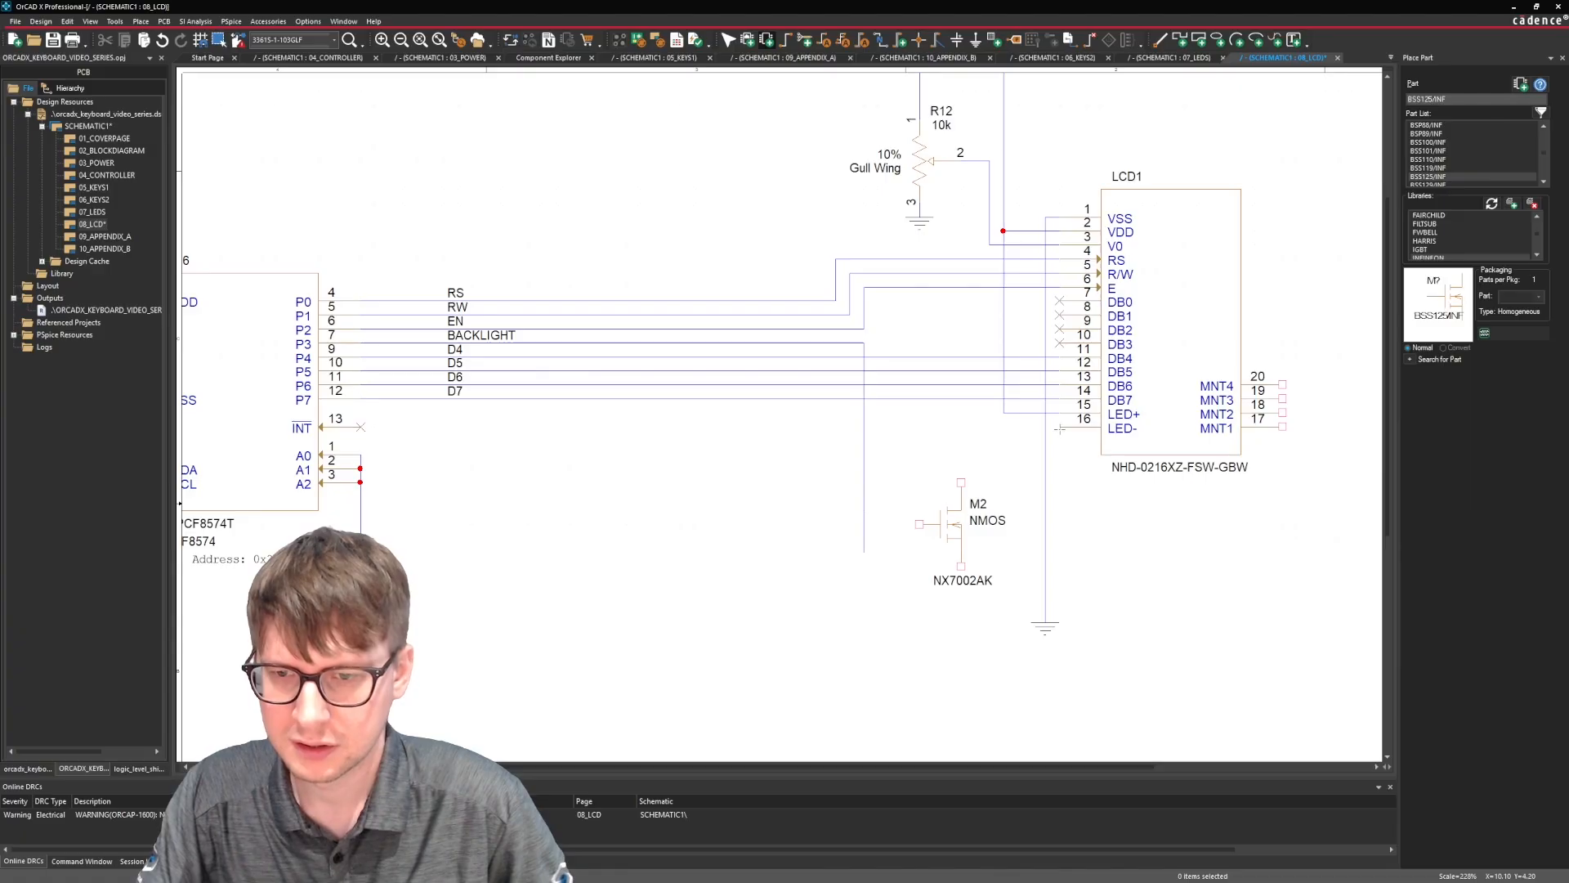
pyautogui.click(1059, 427)
pyautogui.click(961, 482)
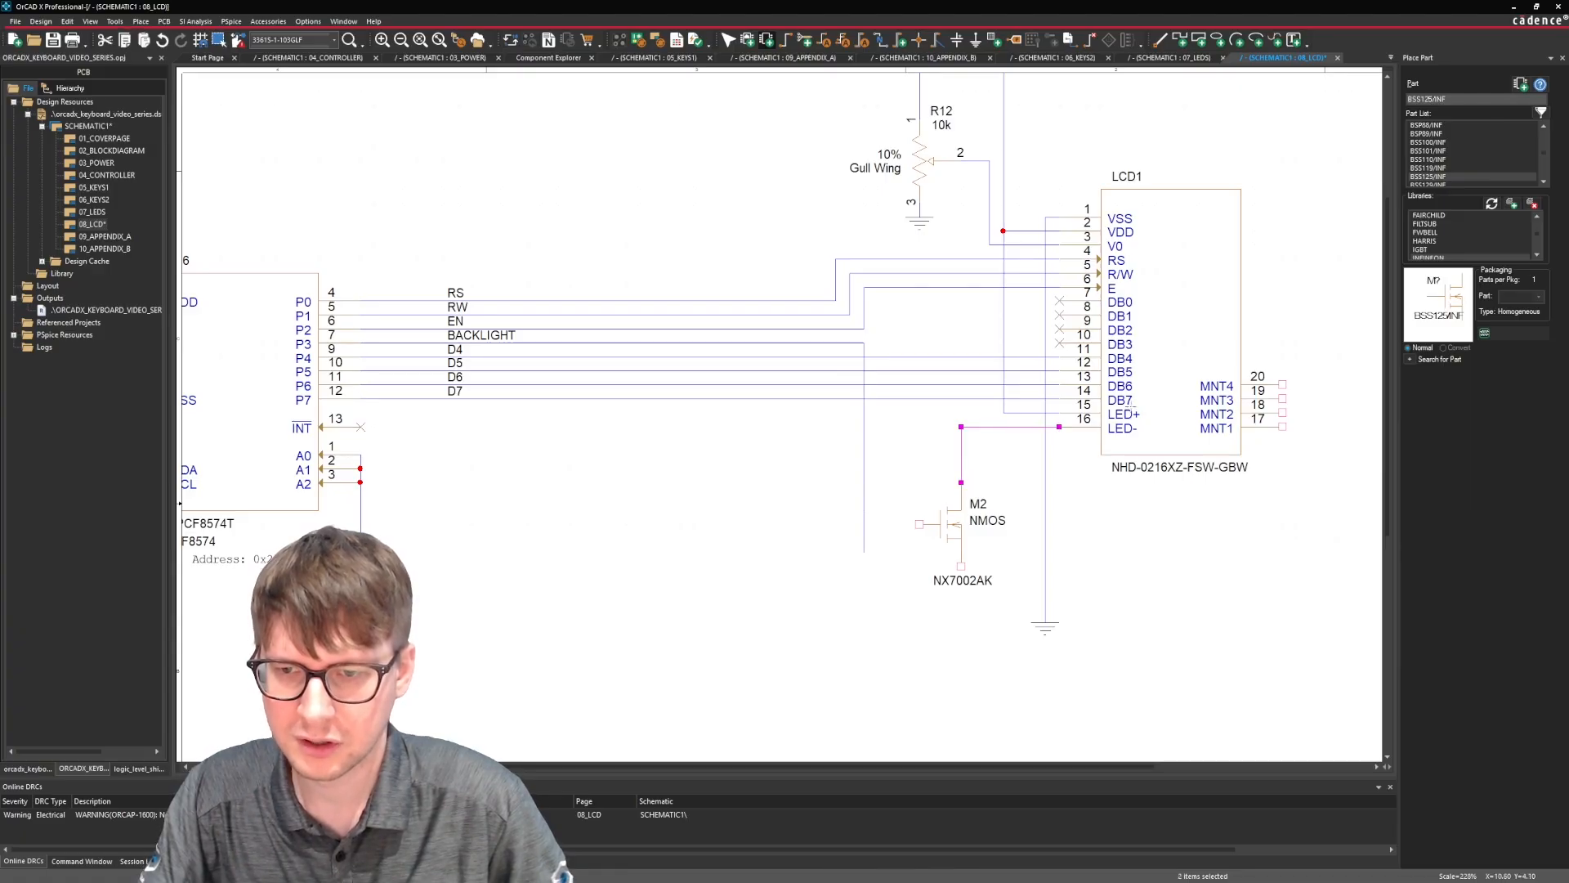
# Wire M2's lower terminal to the ground wire and its gate to the BACKLIGHT wire, removing the leftover BACKLIGHT stub.
pyautogui.click(961, 566)
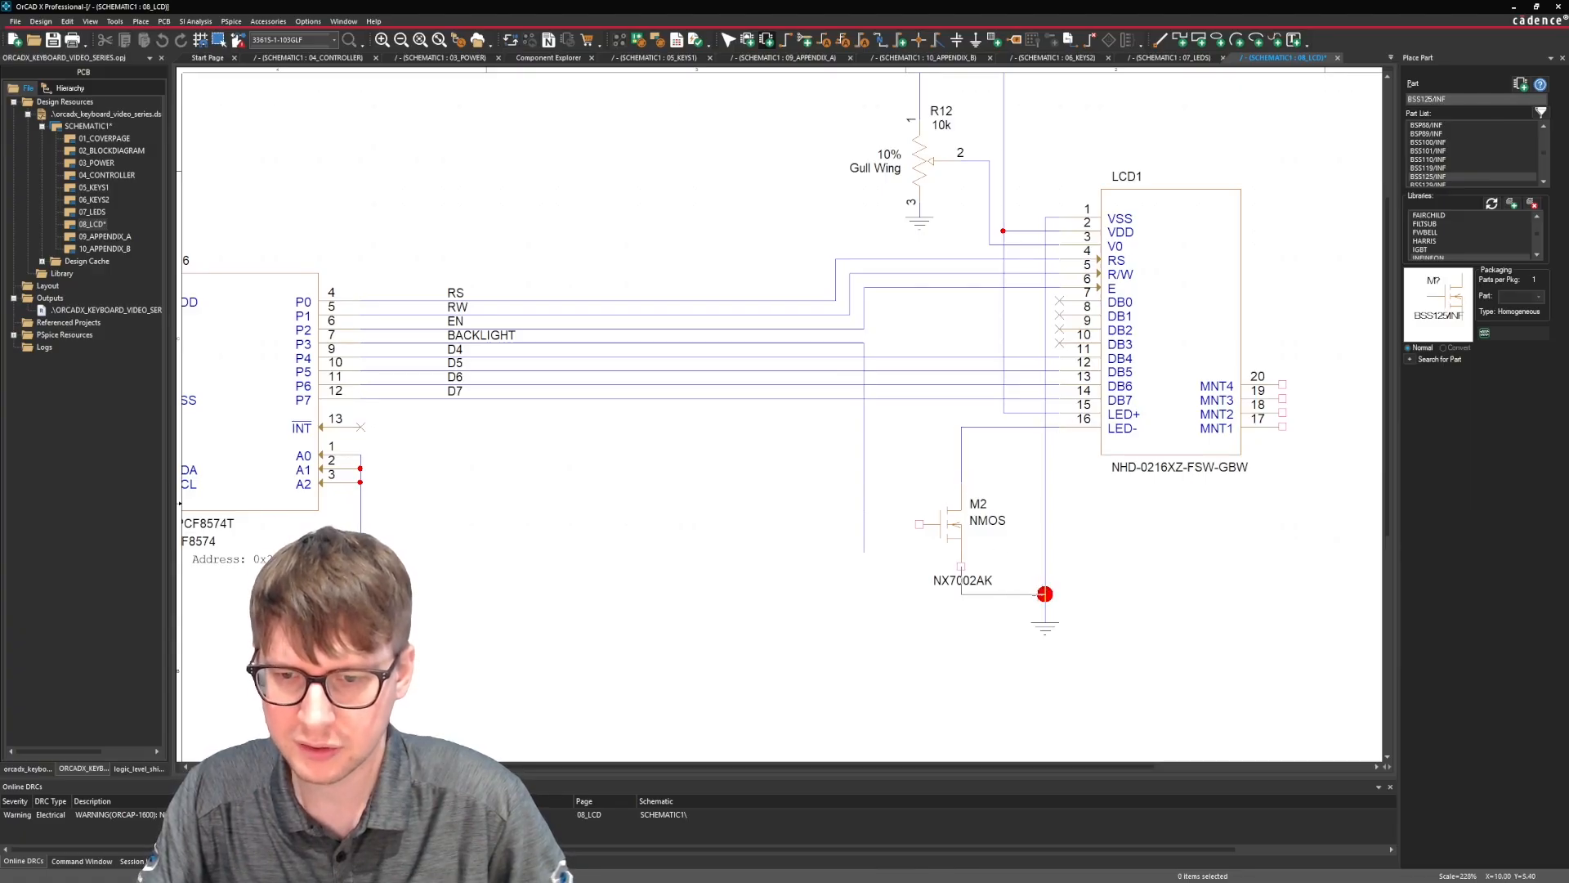
pyautogui.click(1046, 608)
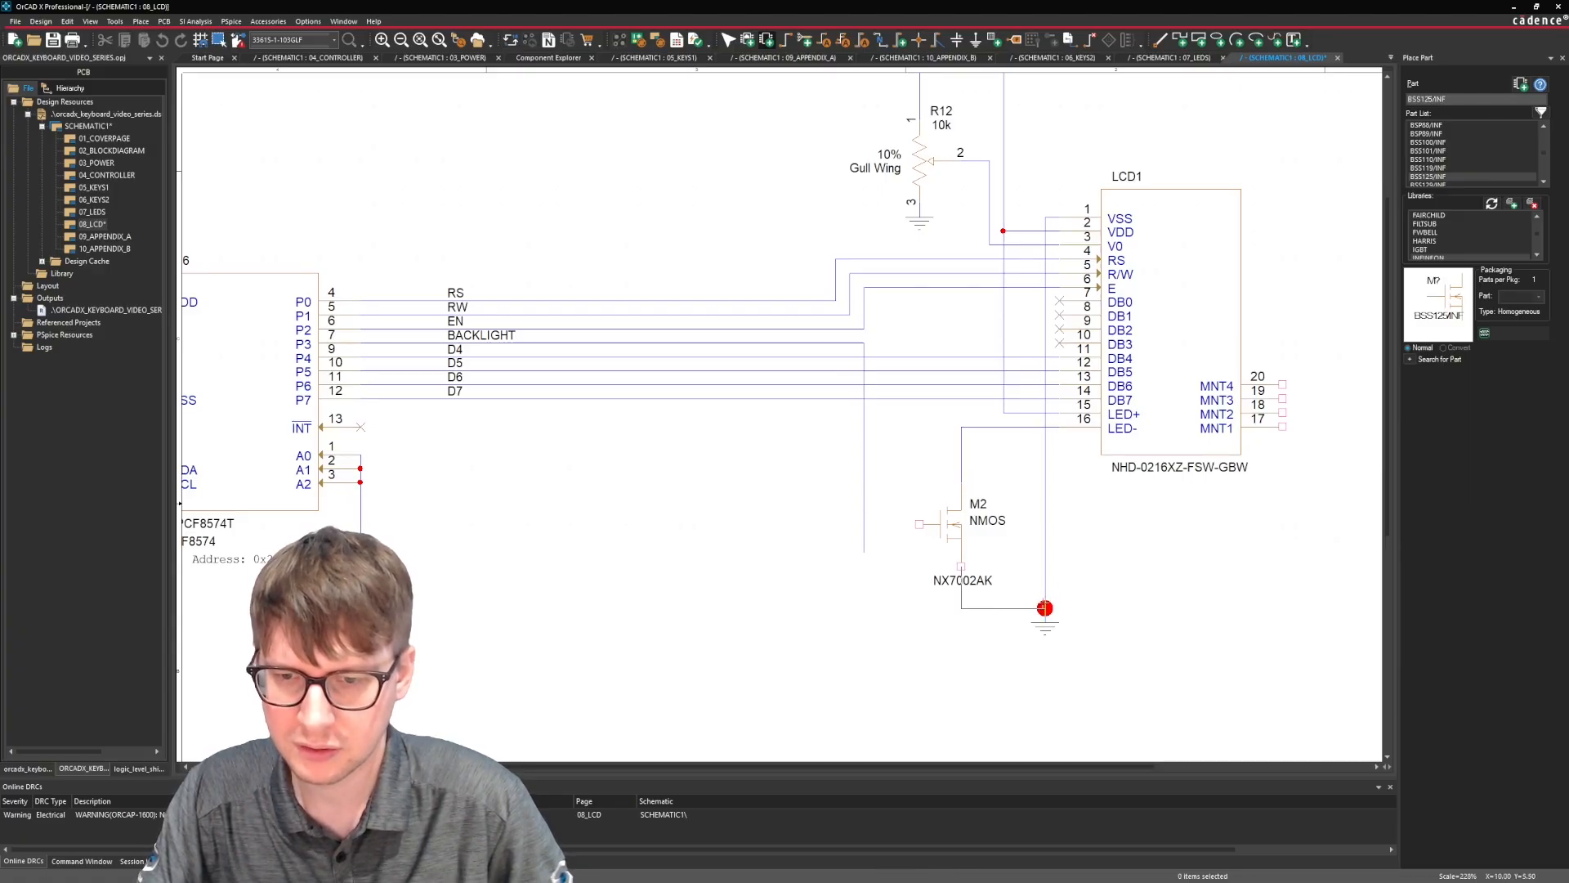
pyautogui.click(919, 524)
pyautogui.click(864, 524)
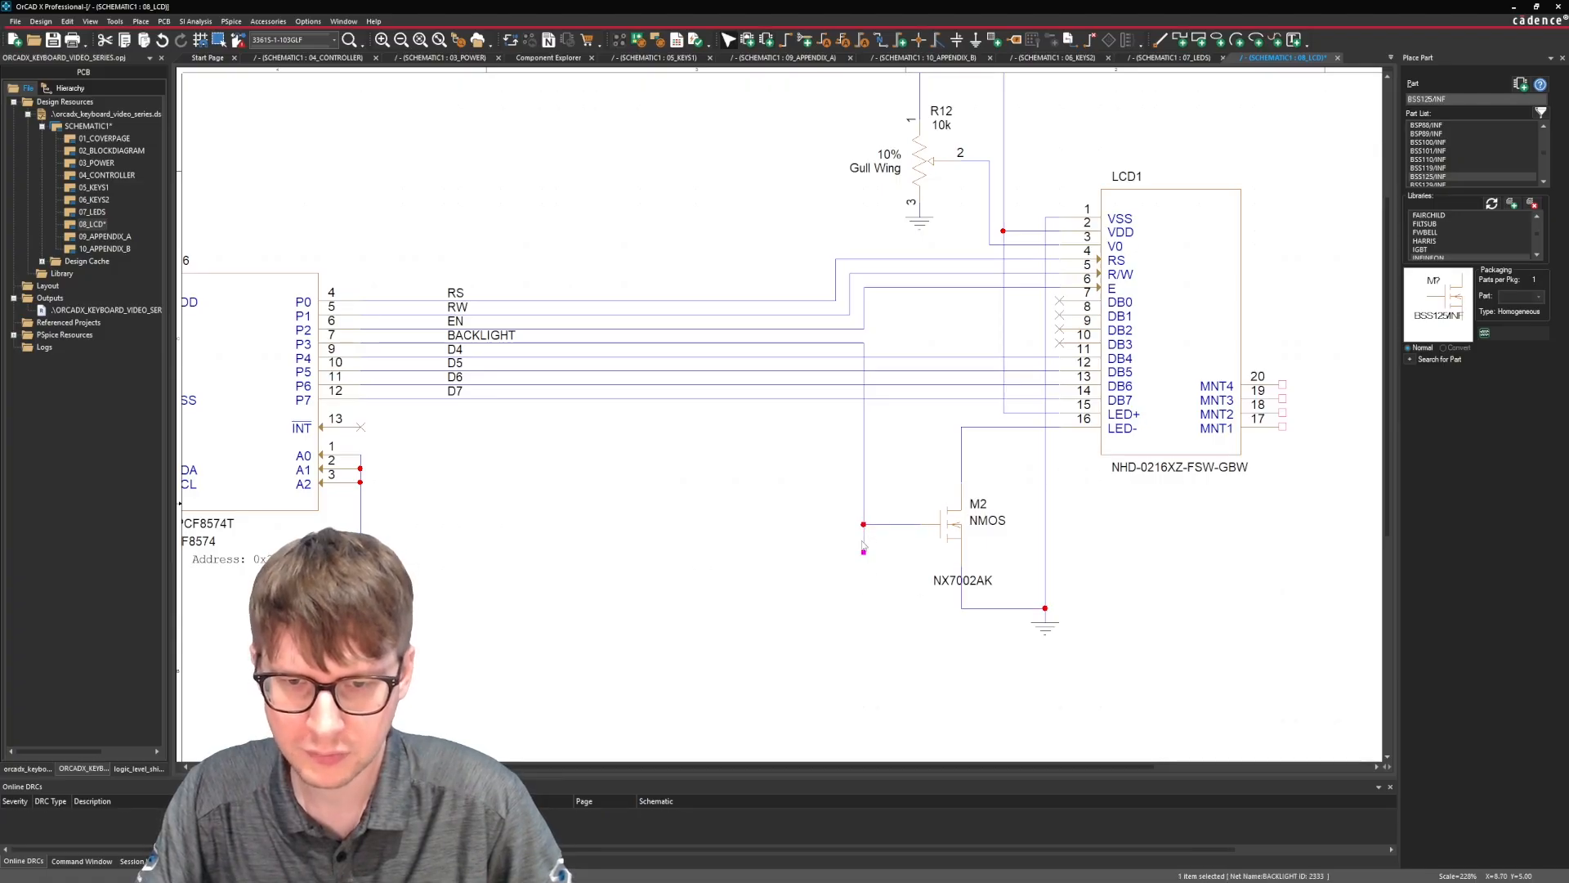
pyautogui.middleClick(536, 459)
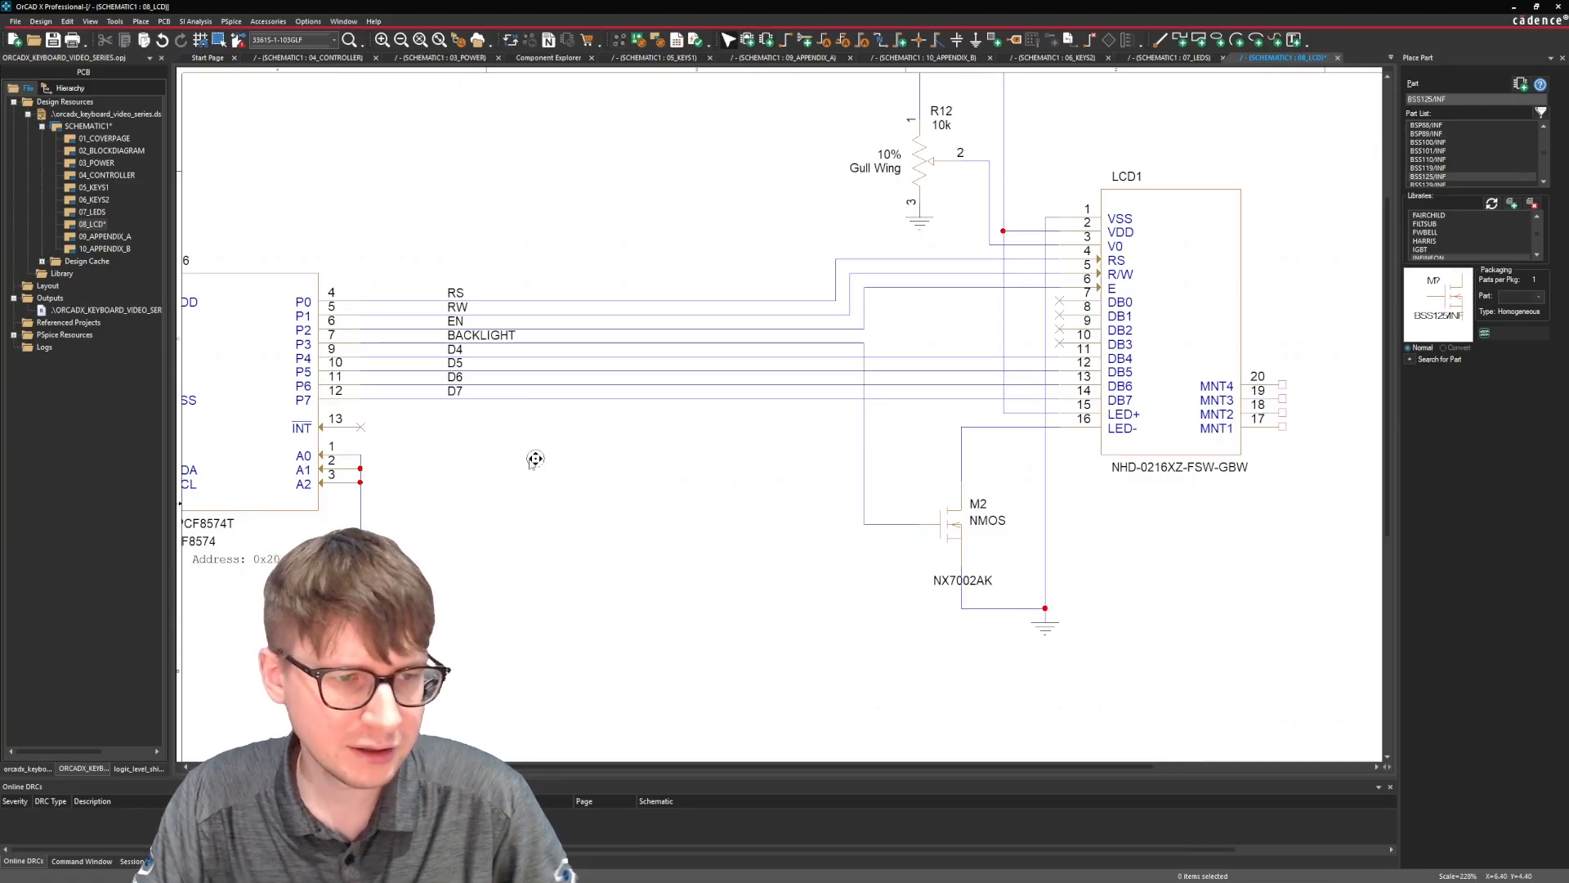
# Switch to the PCF8574 datasheet in the browser, examine the P-port description in the Pin Functions table and return to the schematic.
pyautogui.moveTo(455, 464); pyautogui.dragTo(451, 461, button='middle')
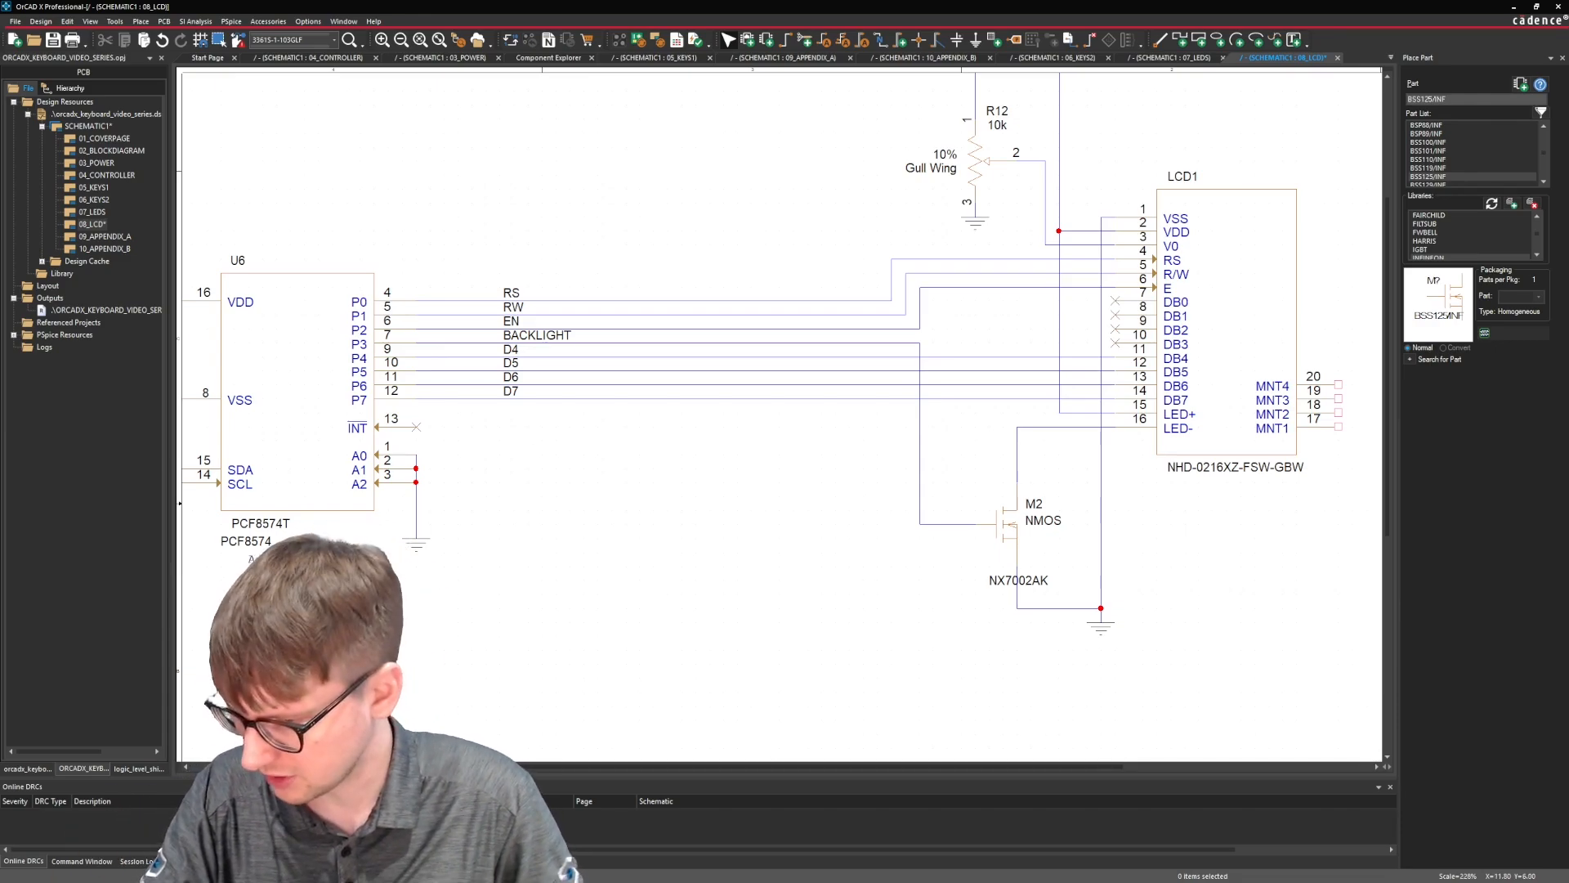
pyautogui.hotkey('alt', 'Tab')
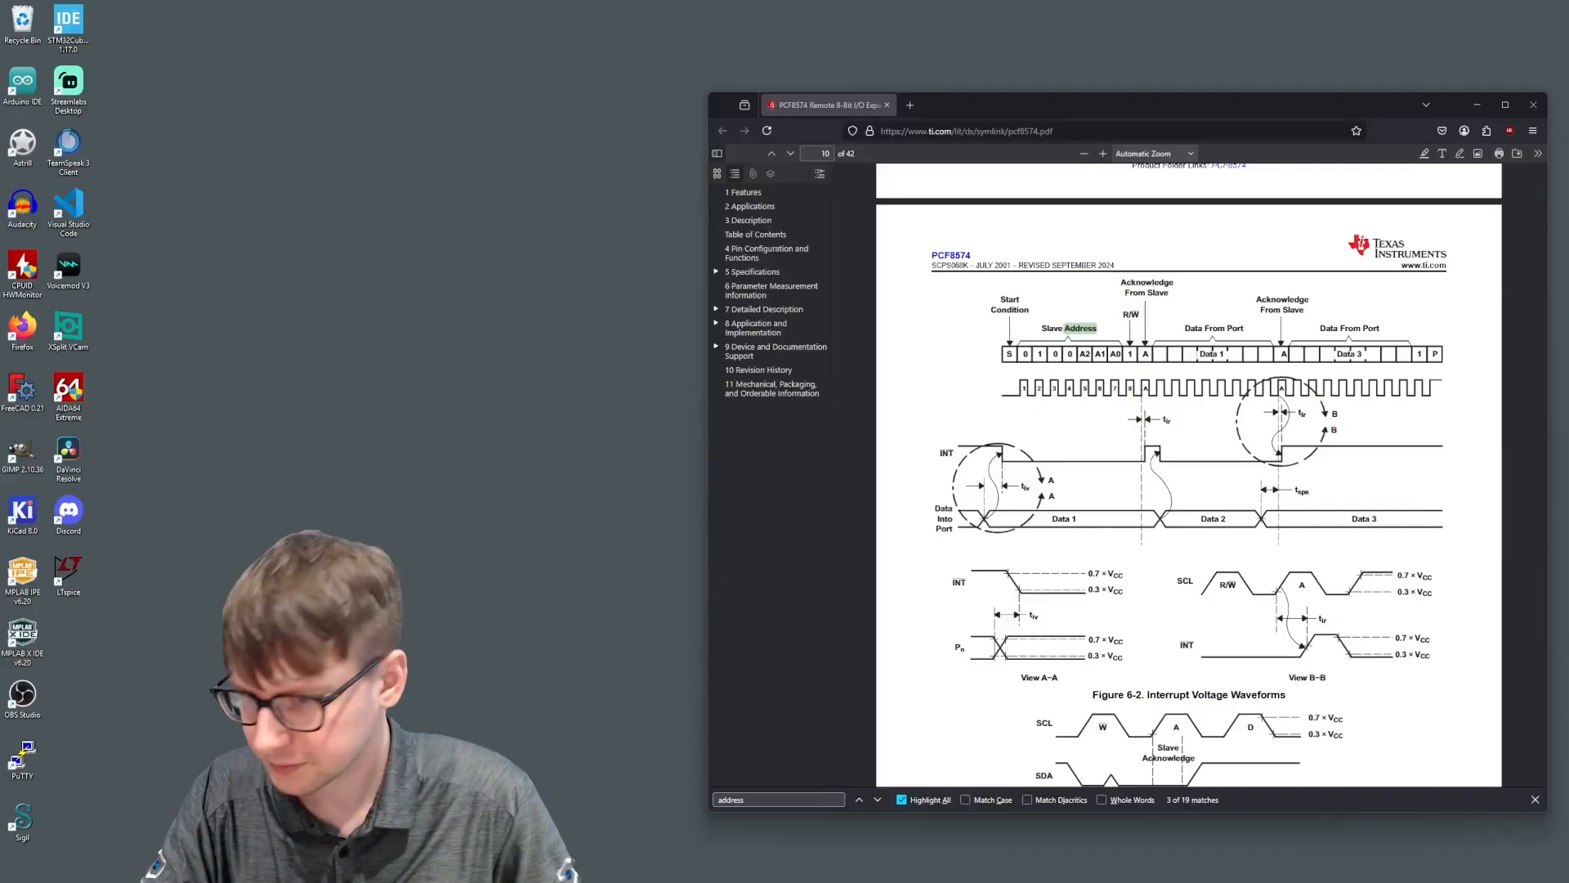
pyautogui.scroll(15, 1068, 360)
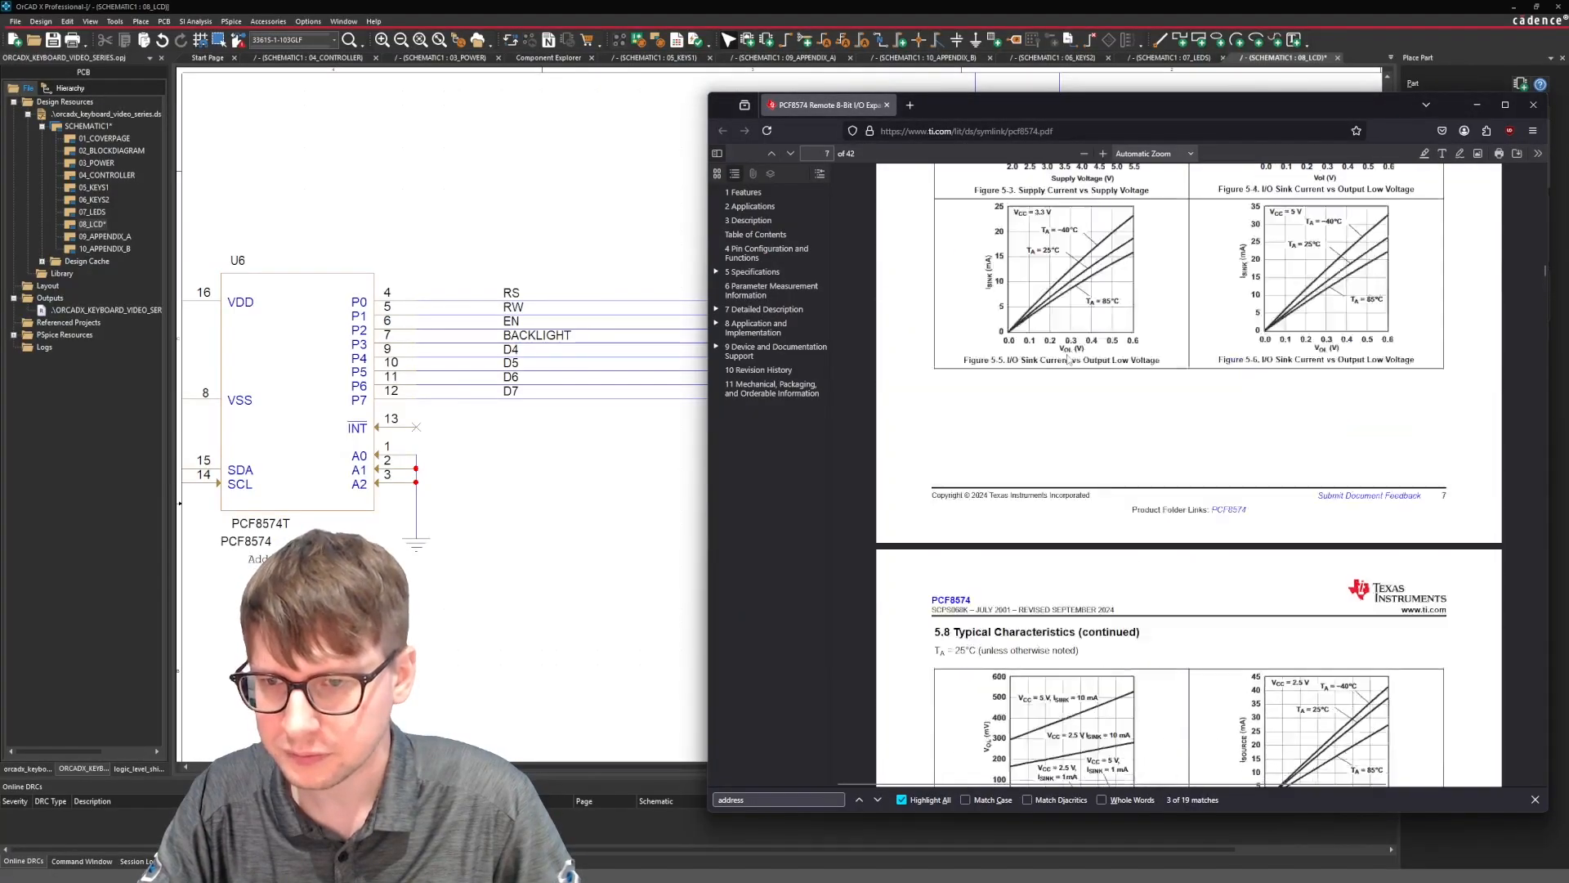
pyautogui.scroll(10, 1068, 360)
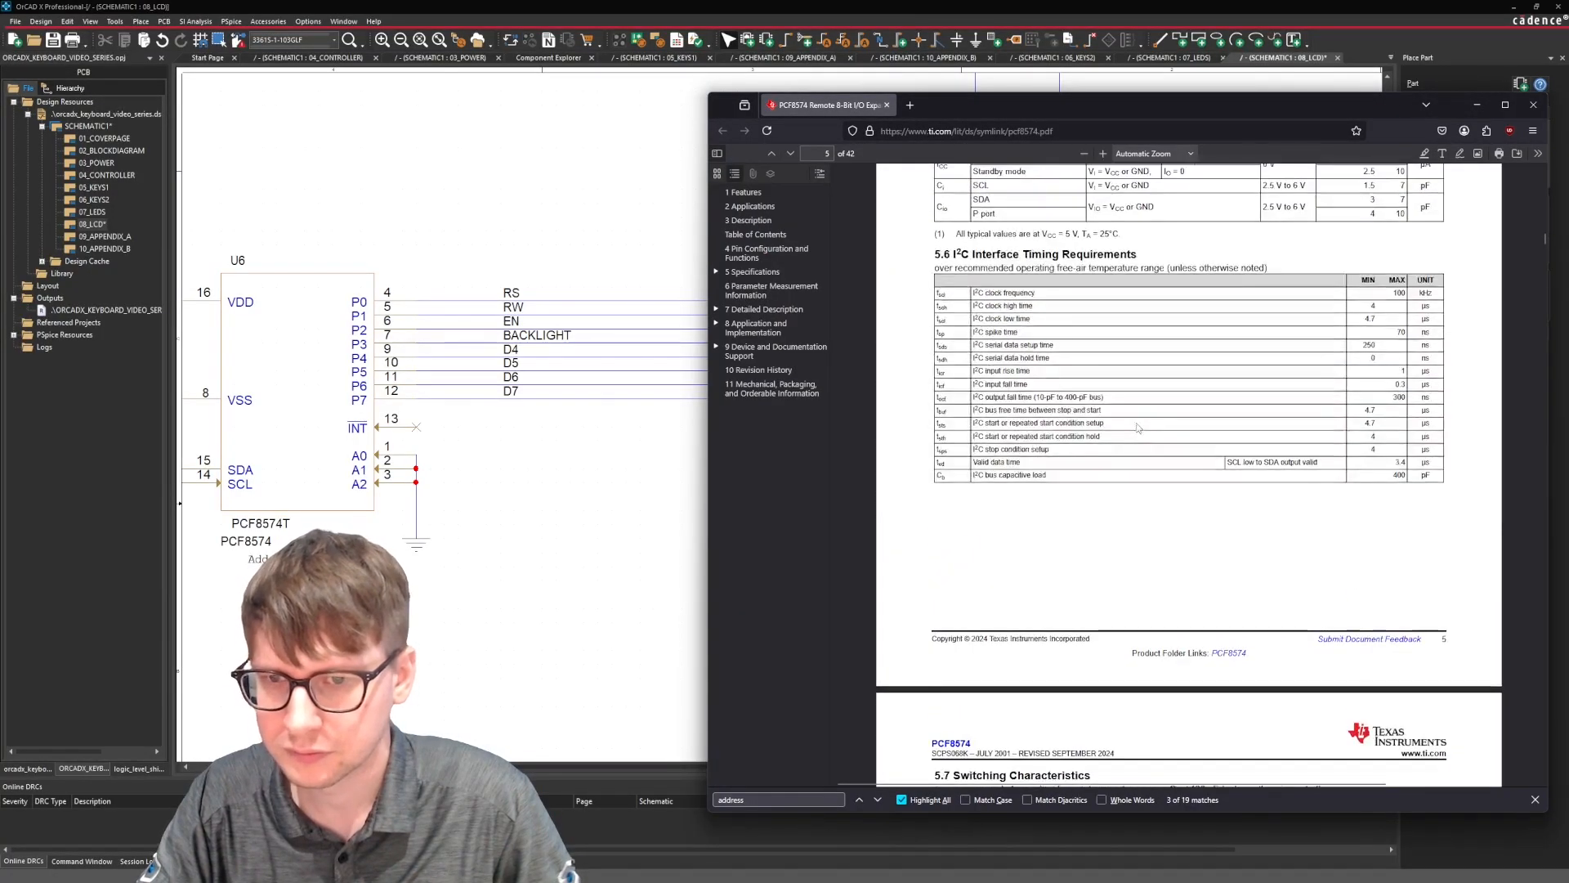
pyautogui.scroll(10, 1138, 427)
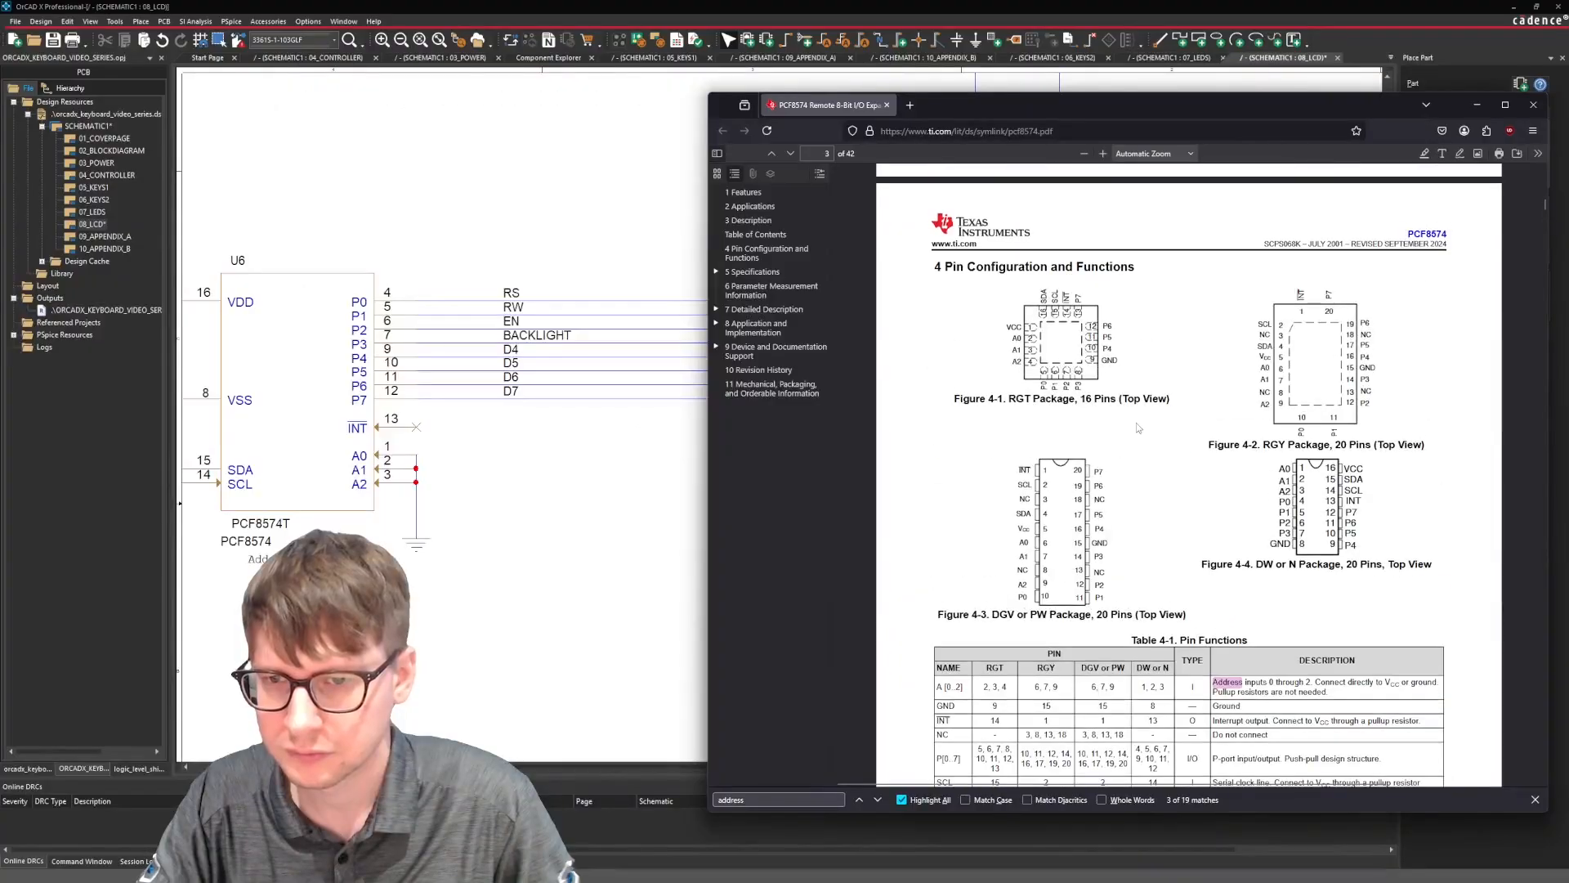
pyautogui.scroll(10, 1136, 423)
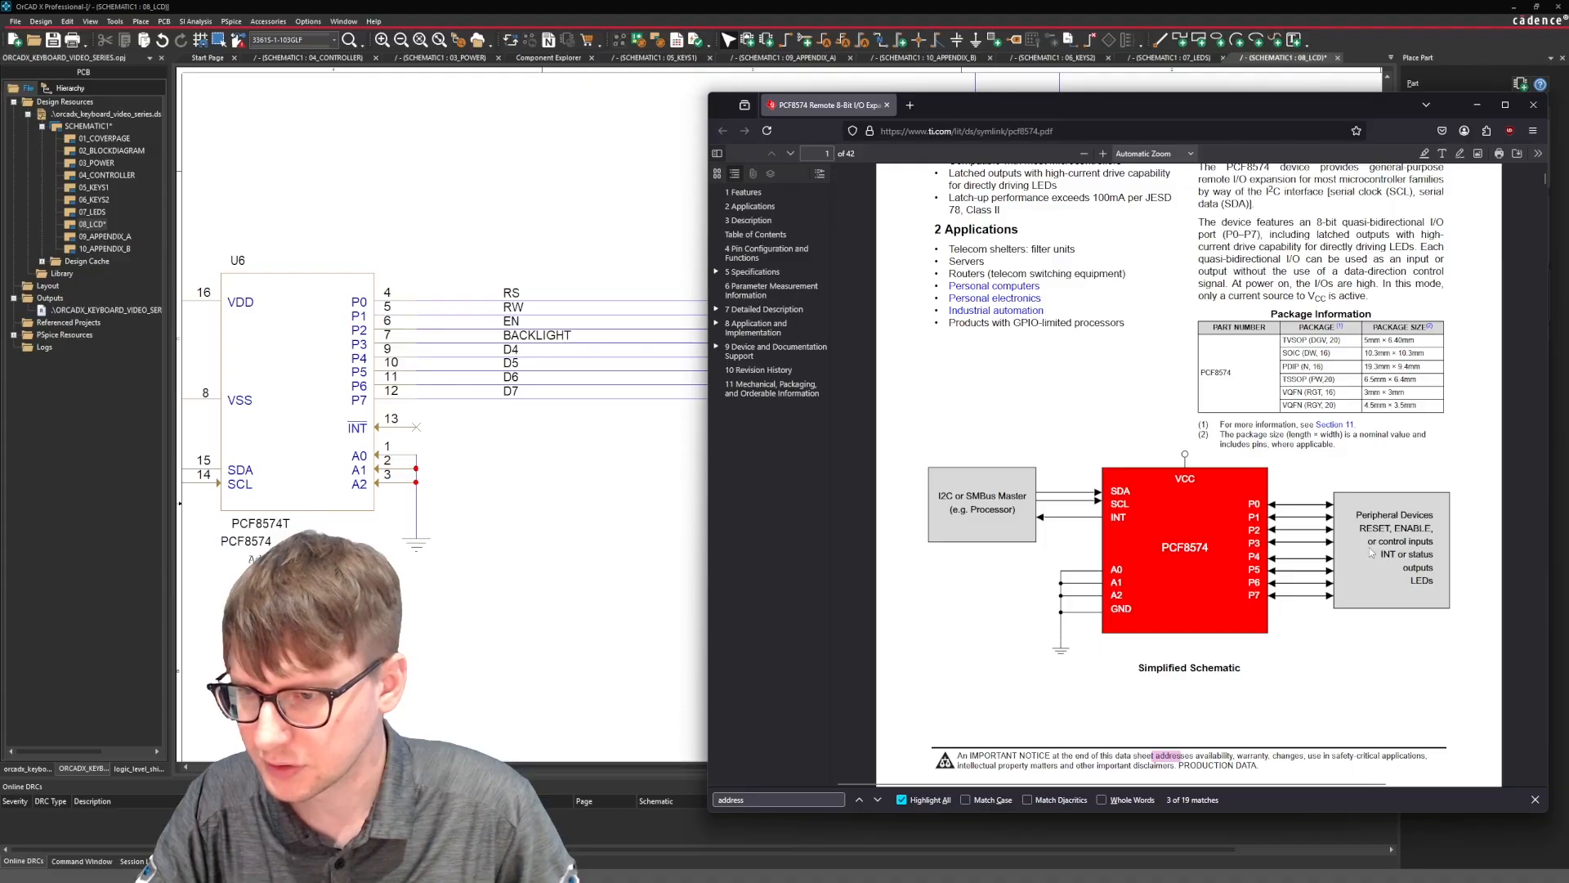
pyautogui.scroll(-10, 1355, 528)
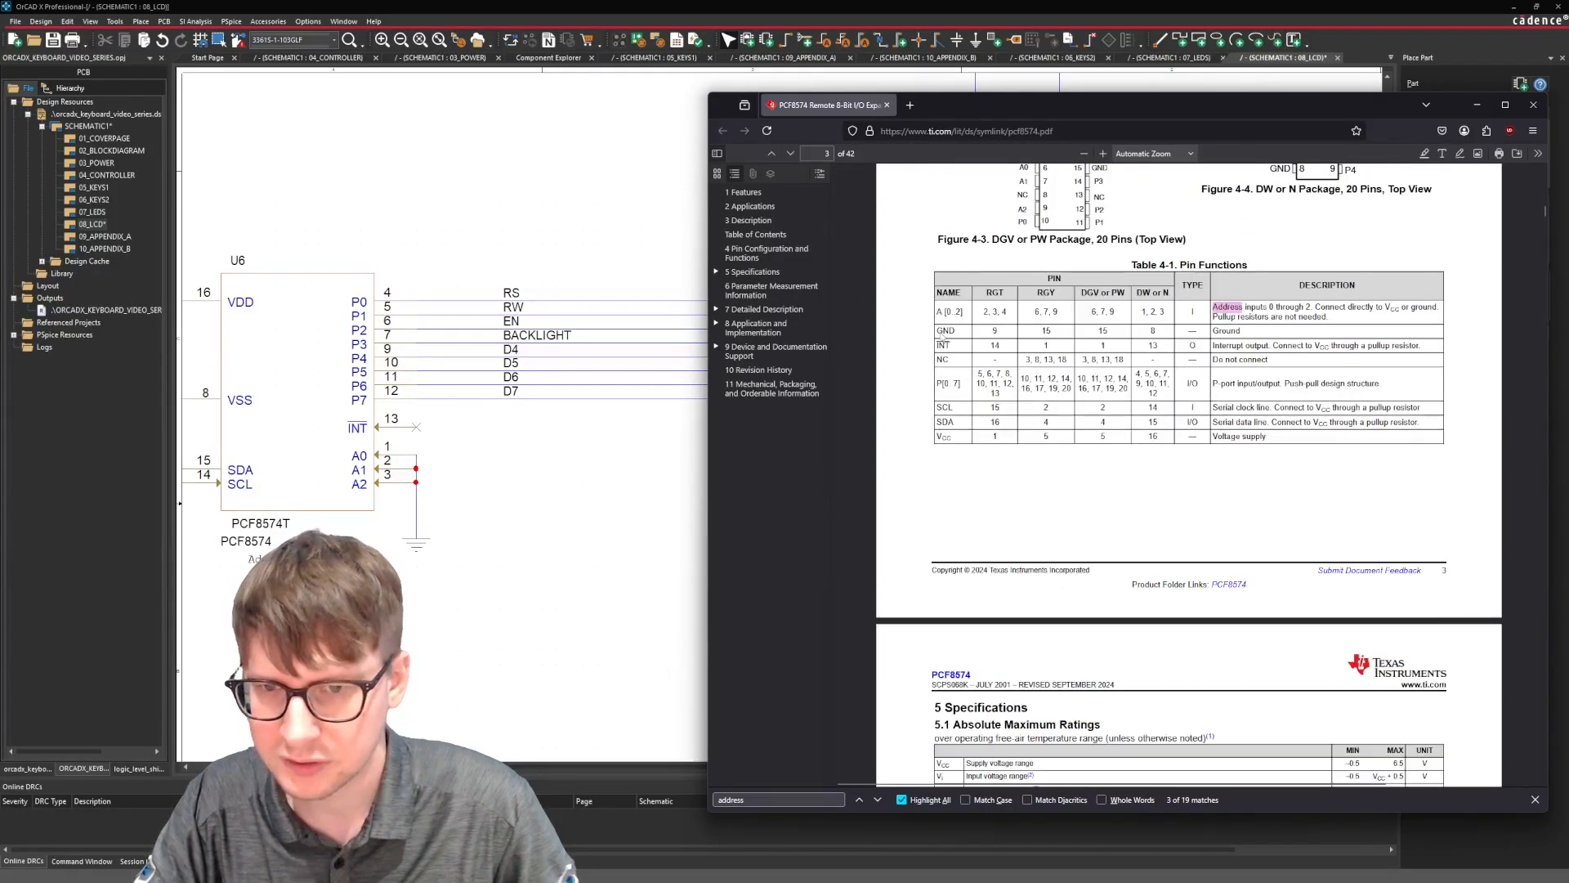
pyautogui.moveTo(1213, 384); pyautogui.dragTo(1381, 385)
pyautogui.hotkey('alt', 'Tab')
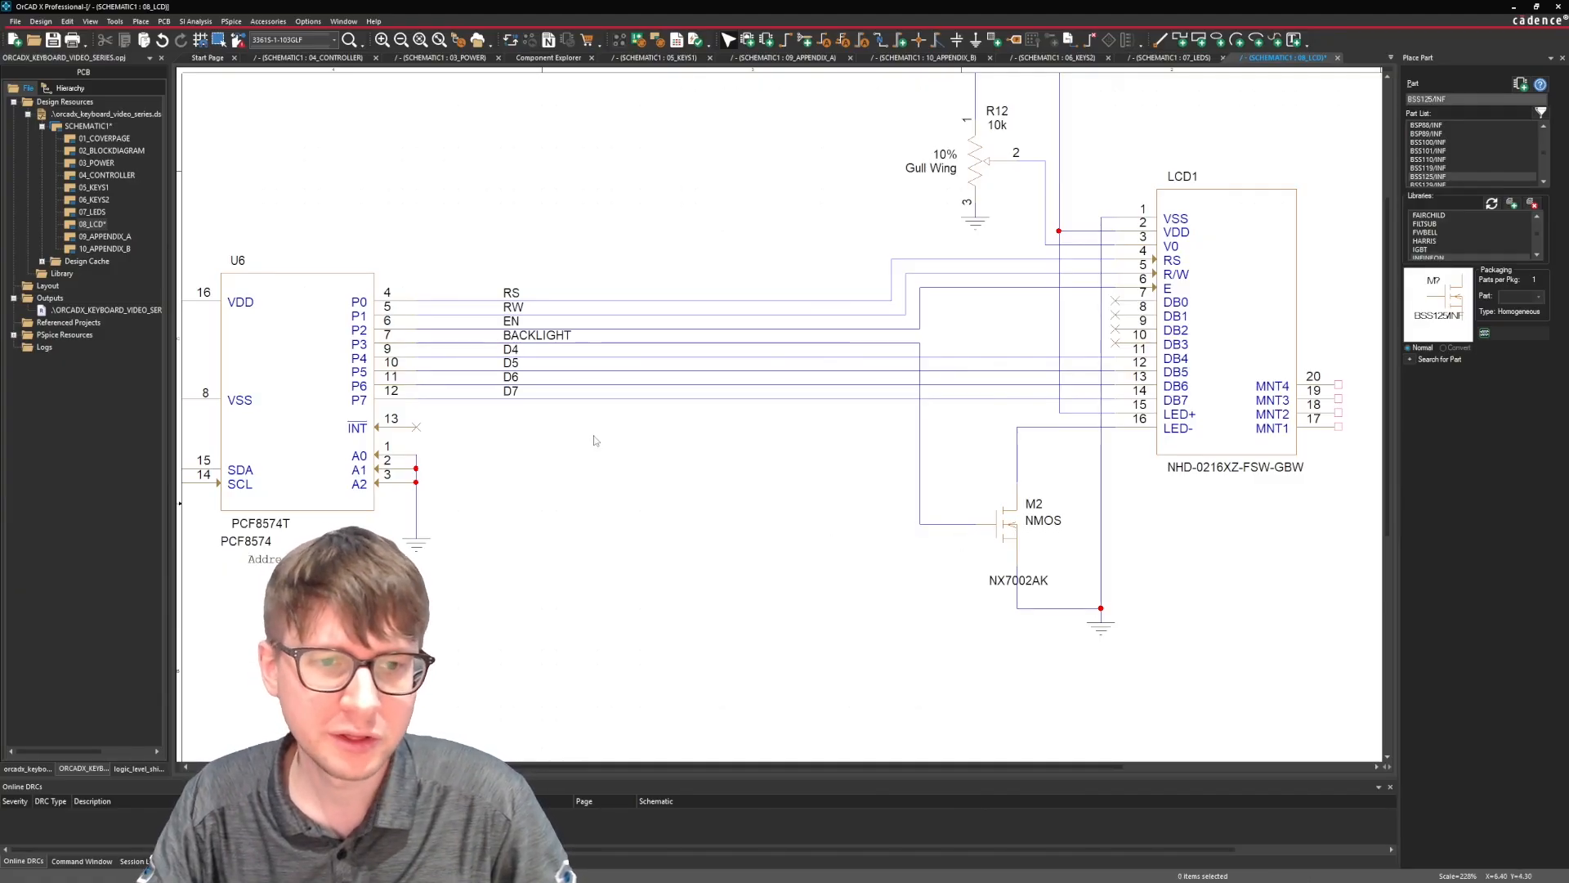
# Move M2's NX7002AK part label up beside the transistor, directly below the NMOS label.
pyautogui.click(1053, 584)
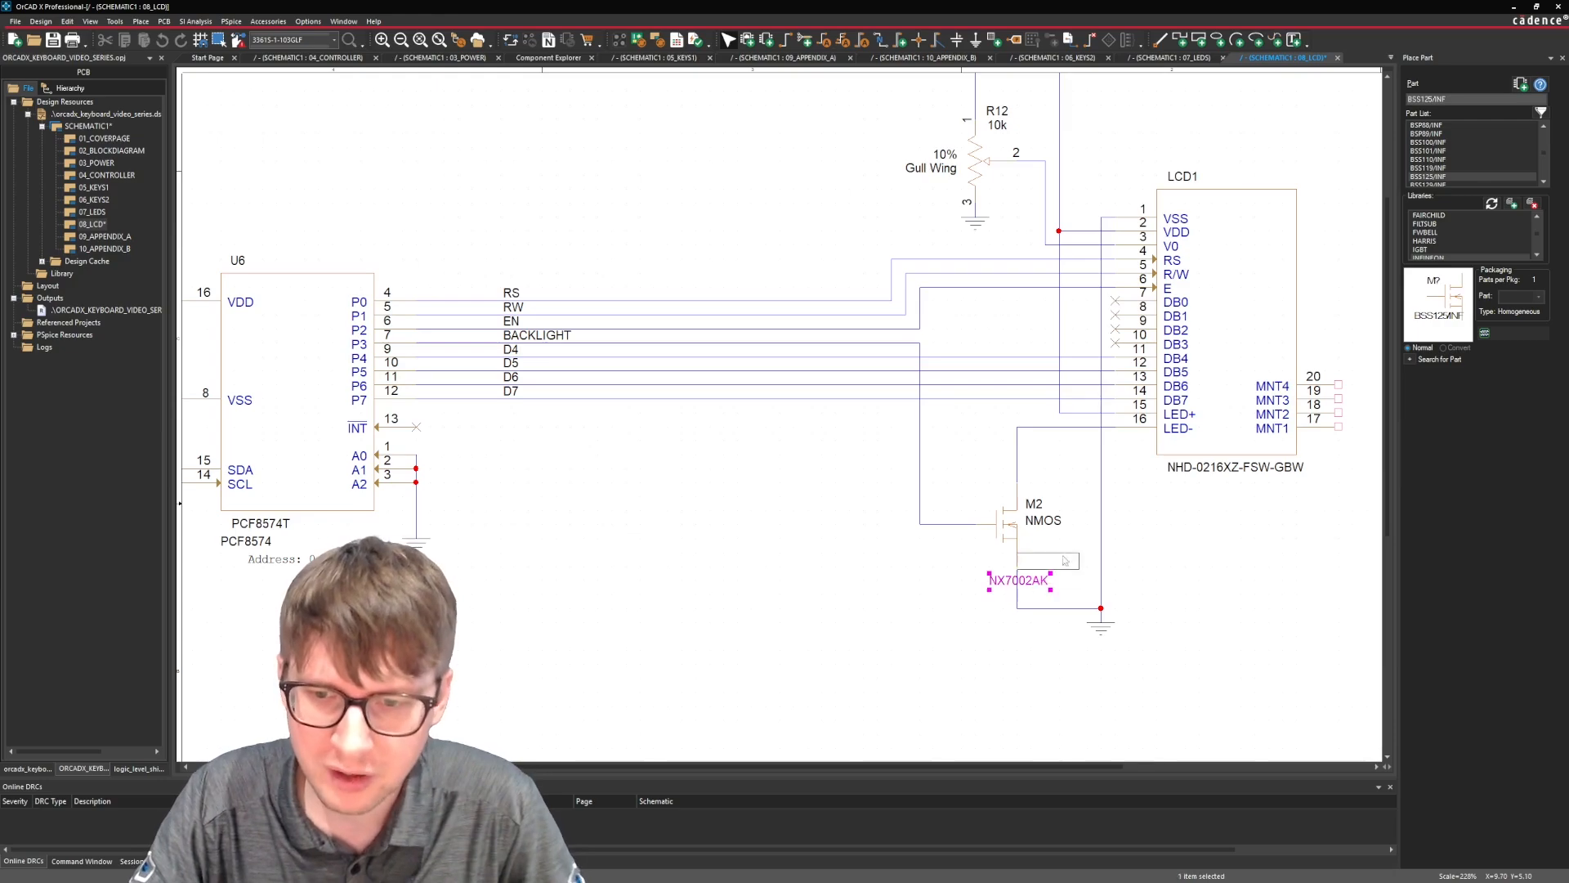
pyautogui.moveTo(1069, 534); pyautogui.dragTo(1069, 534)
pyautogui.click(1057, 565)
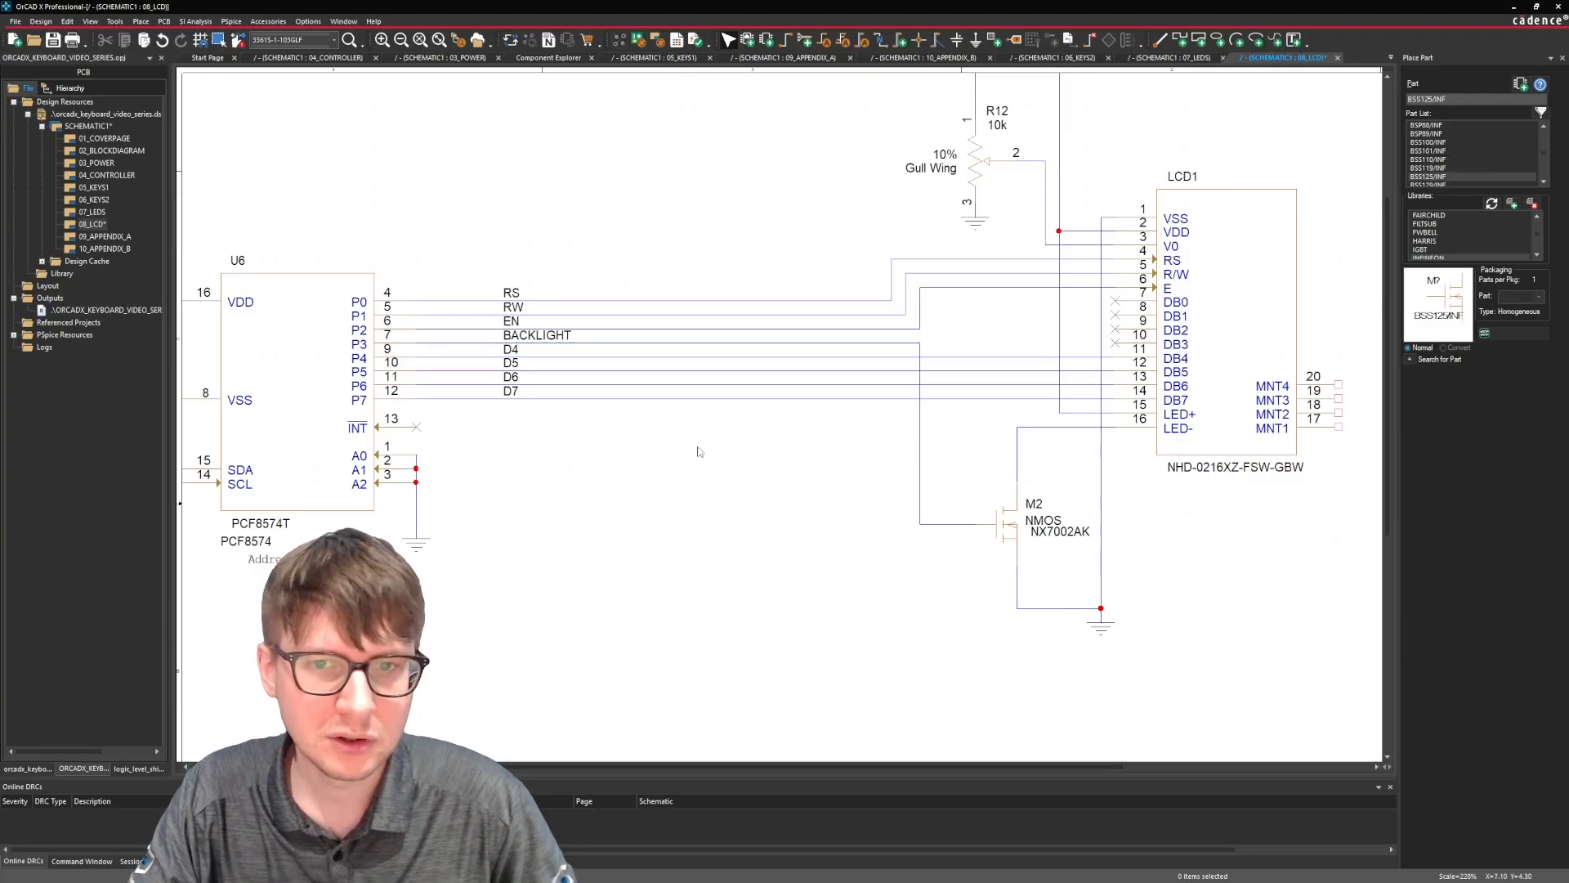
# Copy a 10k pull-up resistor from the I2C lines and place the copy vertically below M2's gate wire.
pyautogui.moveTo(699, 448); pyautogui.dragTo(365, 427, button='middle')
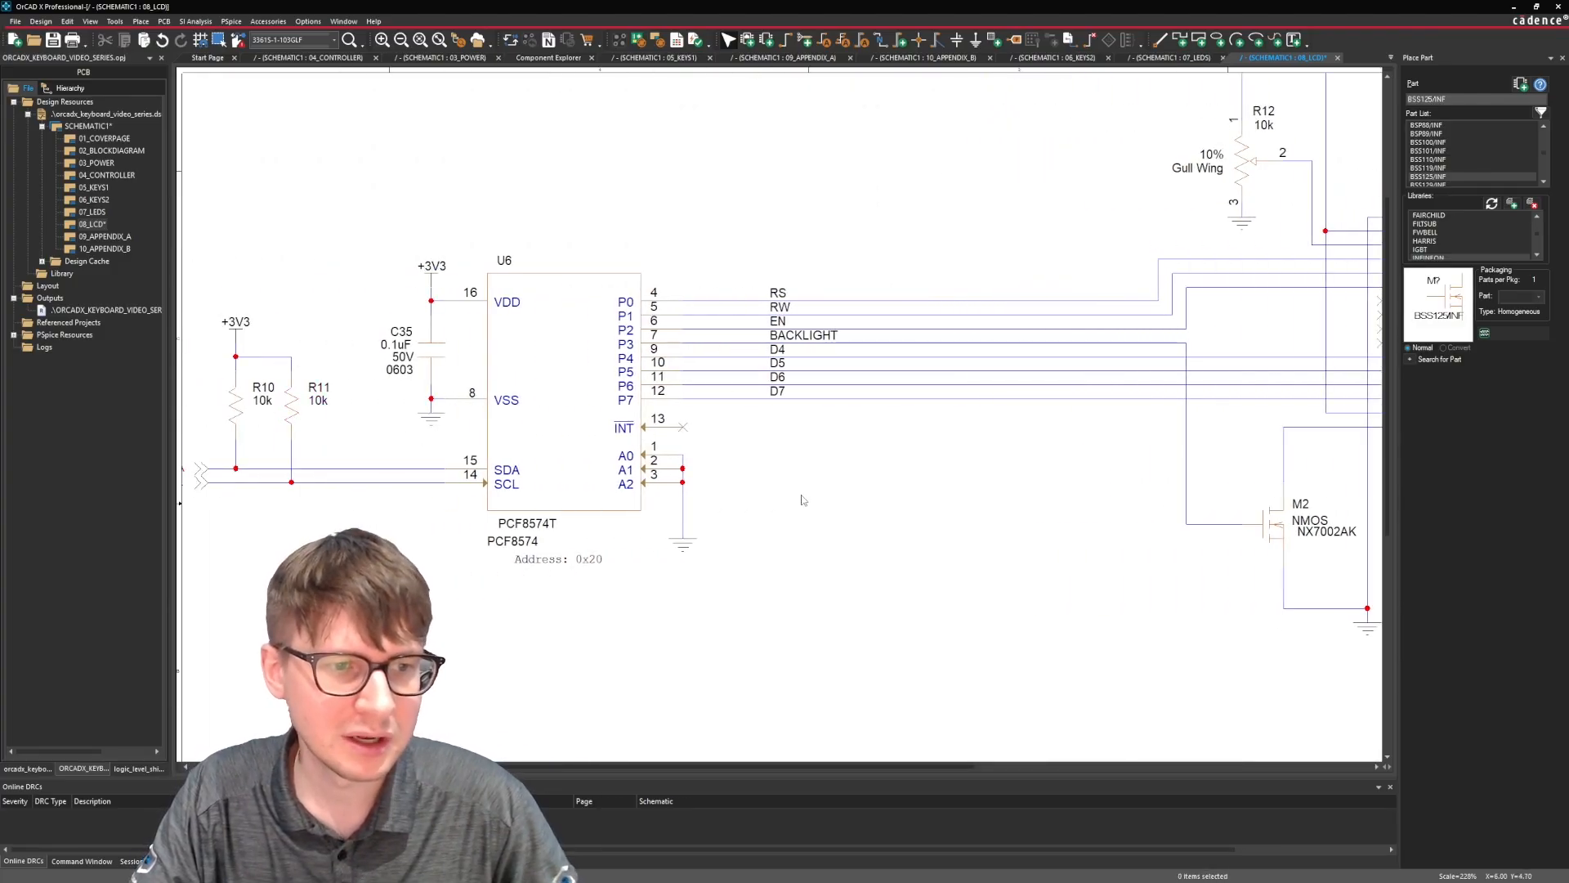
pyautogui.moveTo(754, 487); pyautogui.dragTo(1095, 472, button='middle')
pyautogui.hotkey('ctrl', 'v')
pyautogui.click(906, 579)
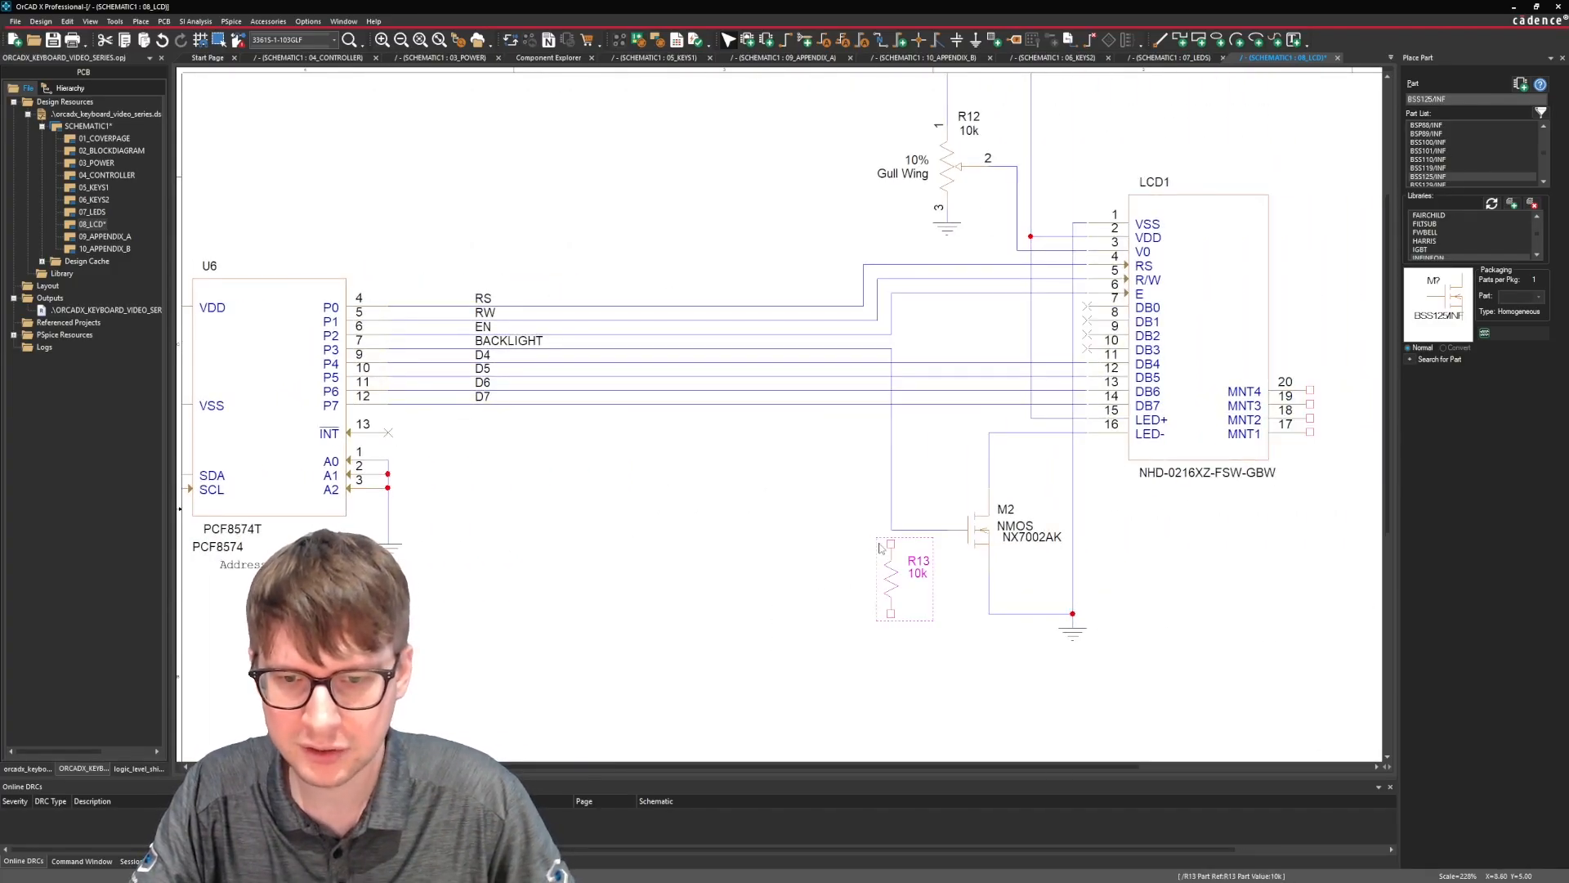
pyautogui.click(931, 630)
# Wire R13's lower end to M2's ground wire and its upper end to the BACKLIGHT wire at M2's gate.
pyautogui.press('w')
pyautogui.click(990, 613)
pyautogui.click(891, 613)
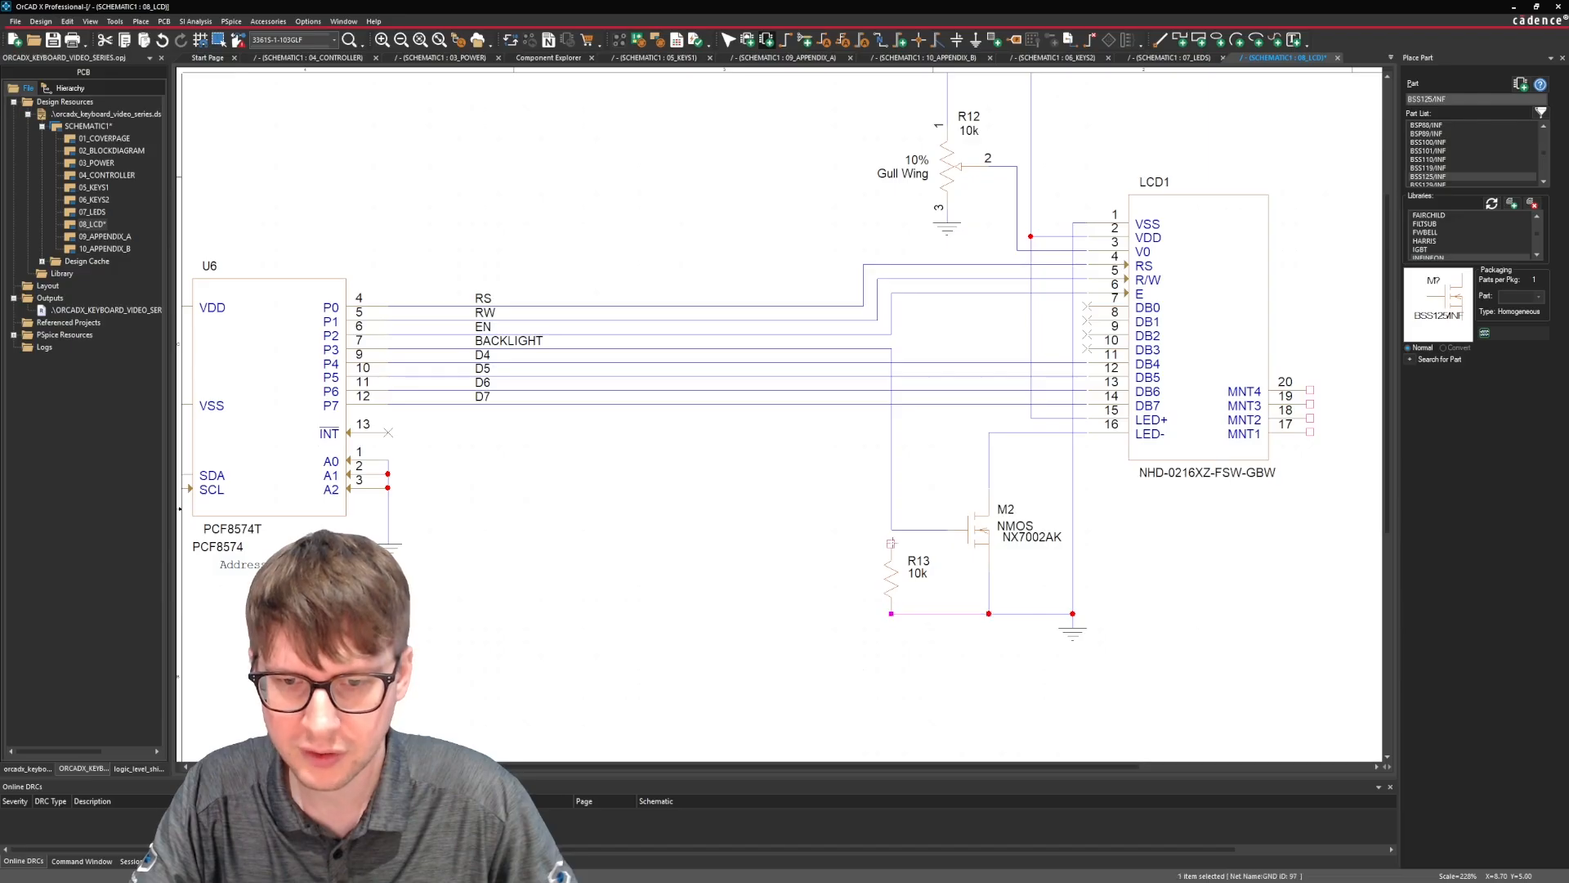
pyautogui.click(890, 530)
pyautogui.press('Escape')
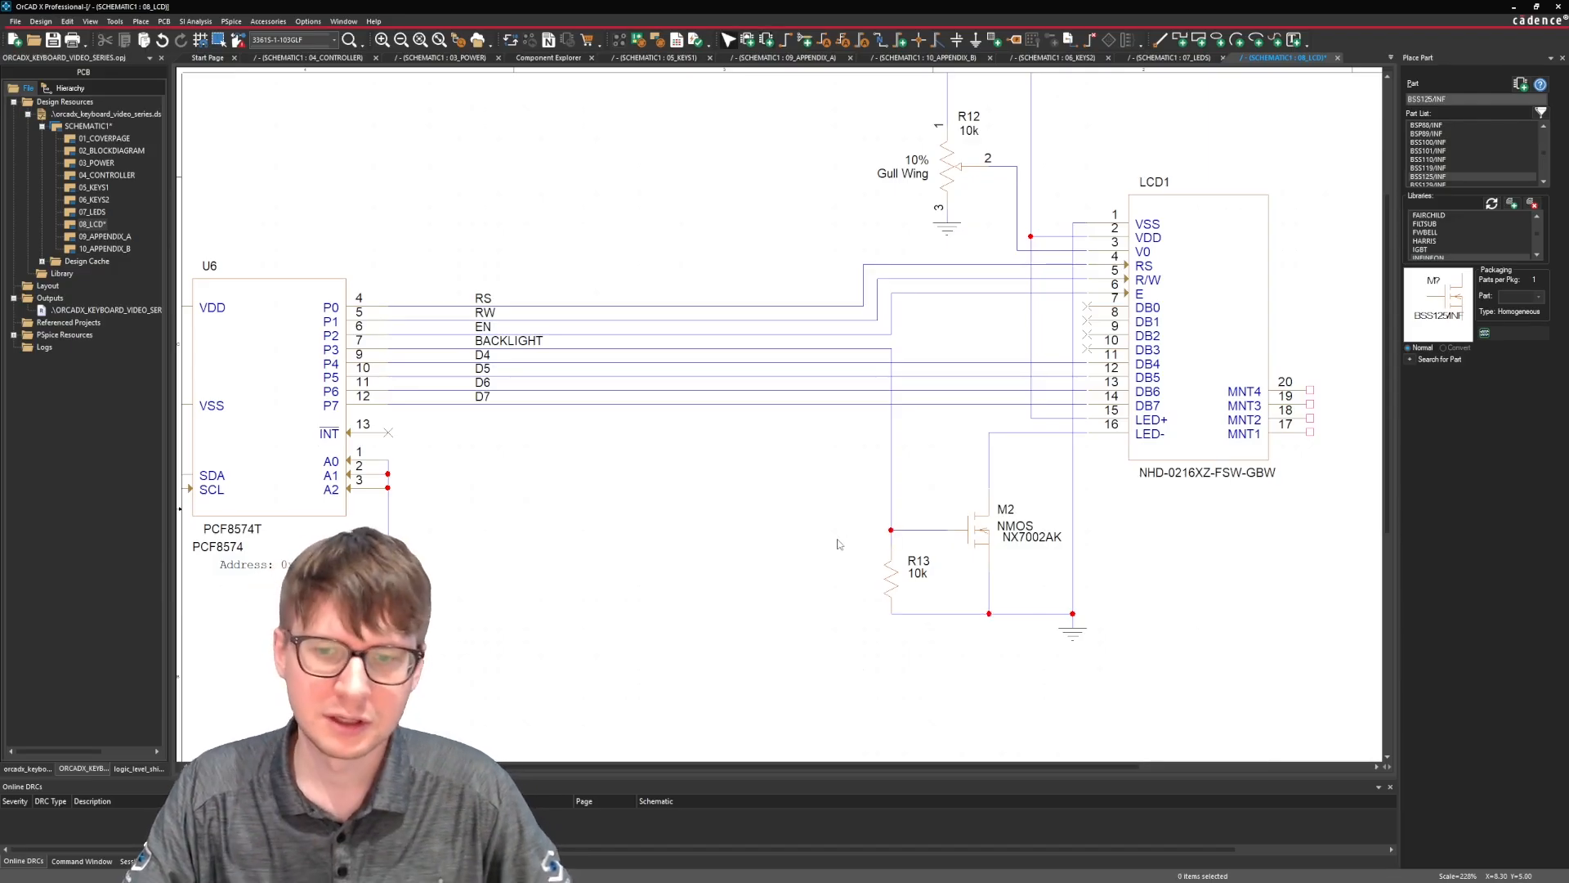
# Shift the ground wire below M2 down one grid step, straighten and reconnect it to R13's lower end, and save the design.
pyautogui.moveTo(933, 474); pyautogui.dragTo(1032, 592)
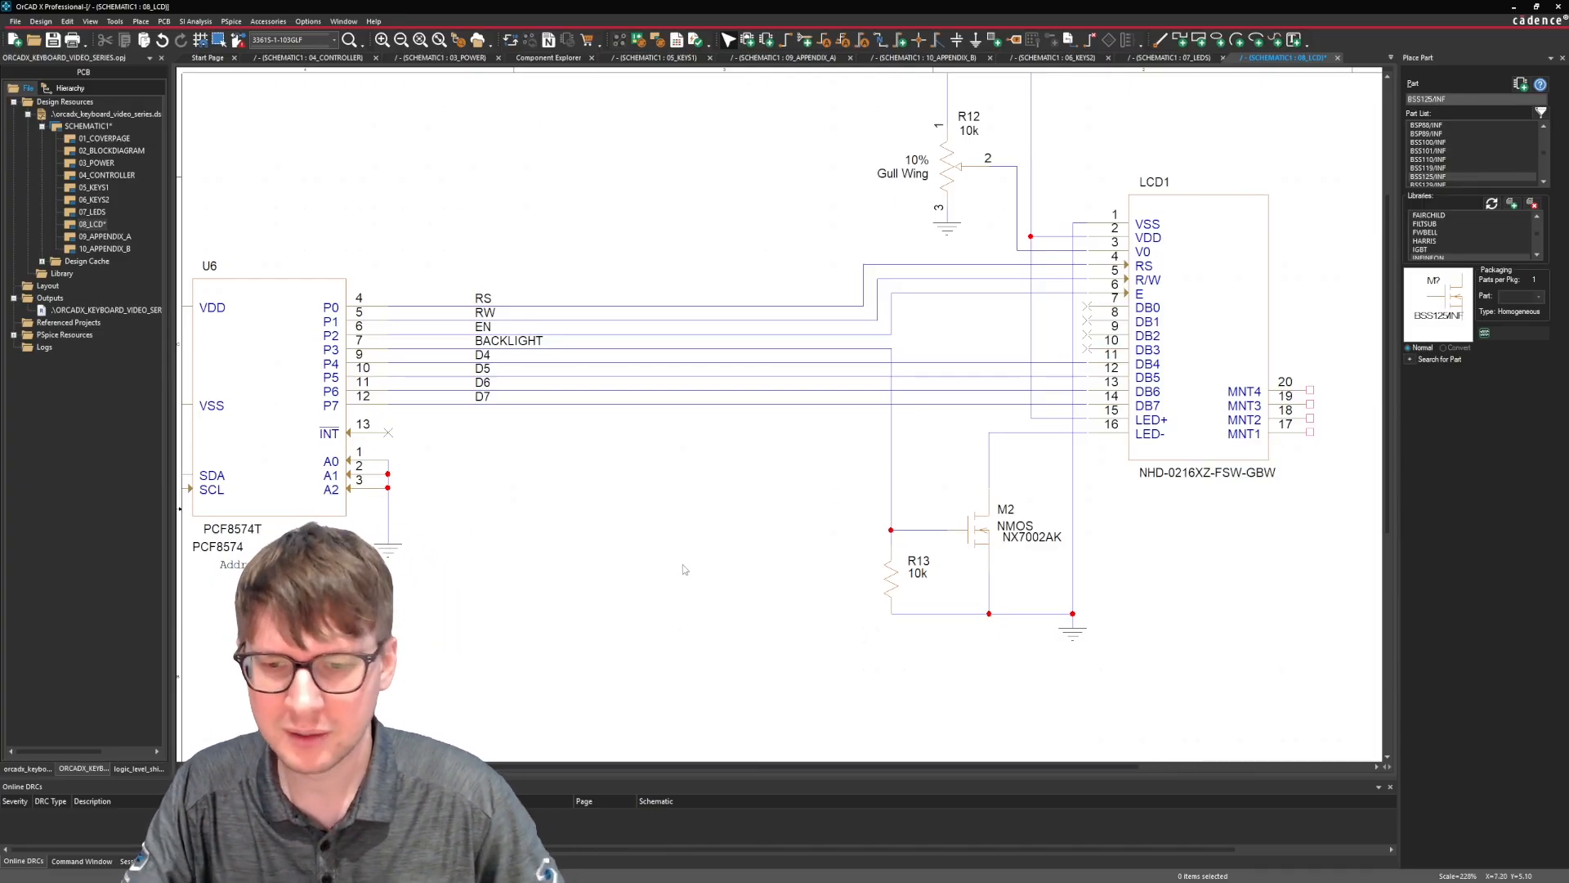
pyautogui.moveTo(1044, 613); pyautogui.dragTo(1044, 630)
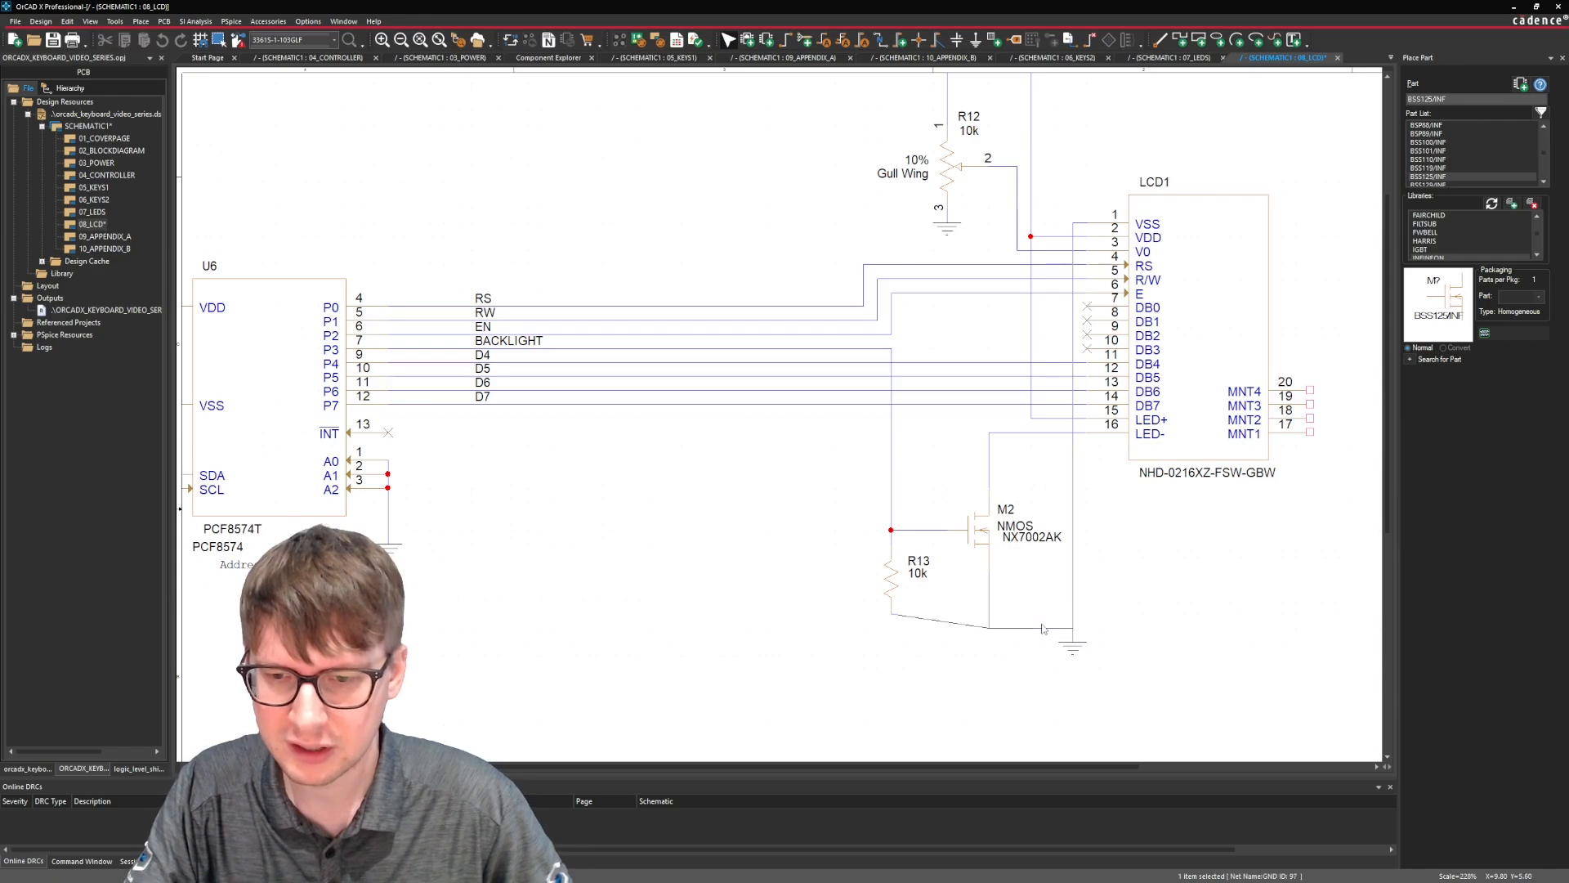
pyautogui.moveTo(896, 630); pyautogui.dragTo(890, 629)
pyautogui.press('w')
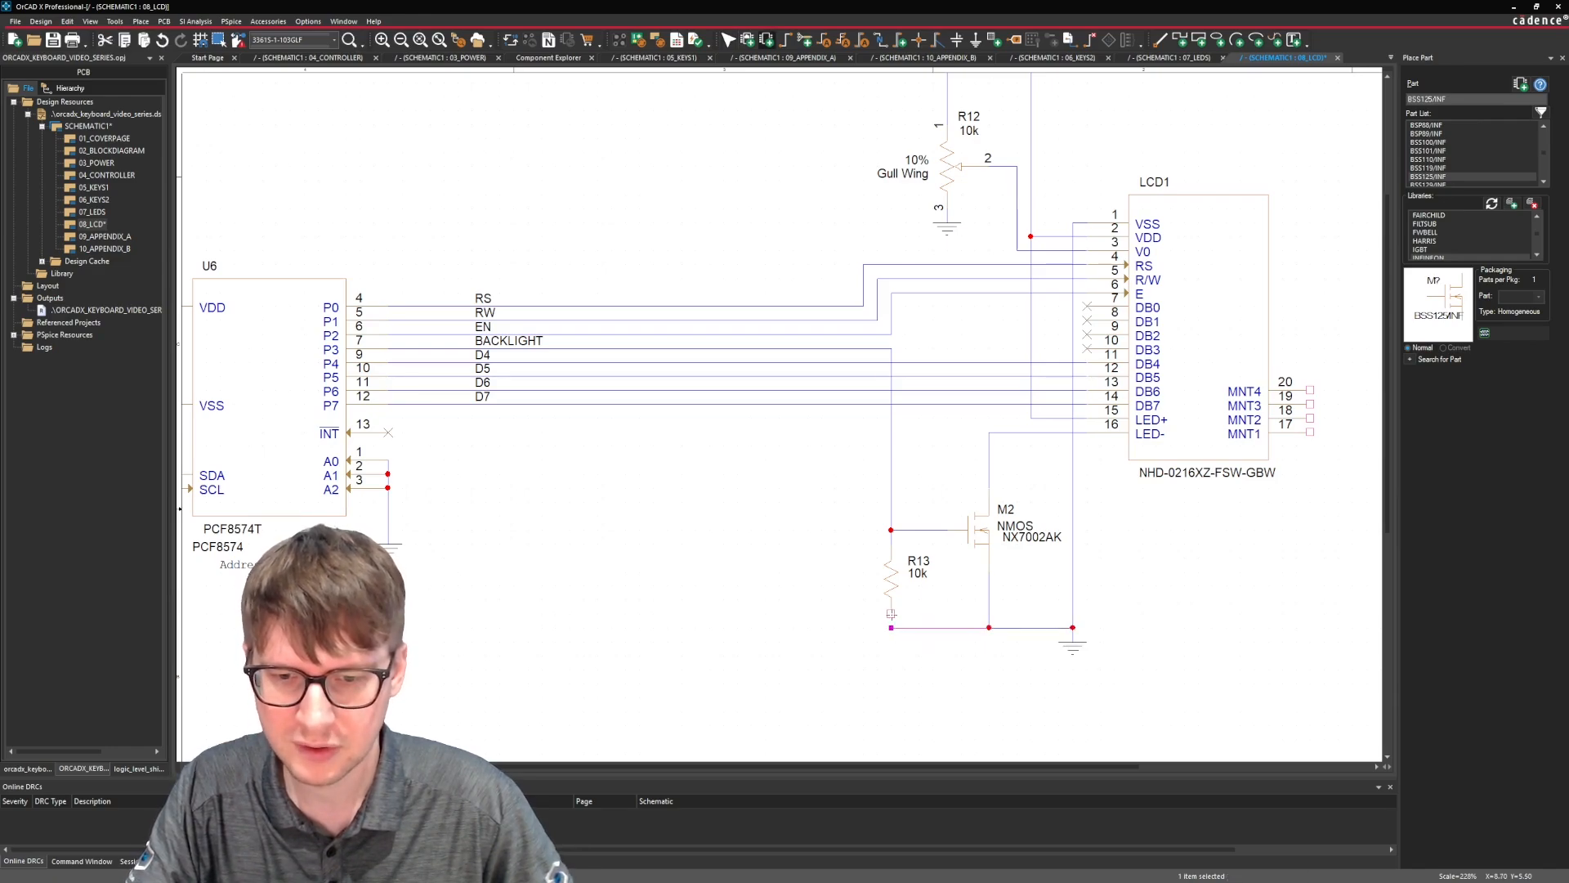
pyautogui.click(891, 613)
pyautogui.click(890, 627)
pyautogui.press('Escape')
pyautogui.click(808, 585)
pyautogui.hotkey('ctrl', 's')
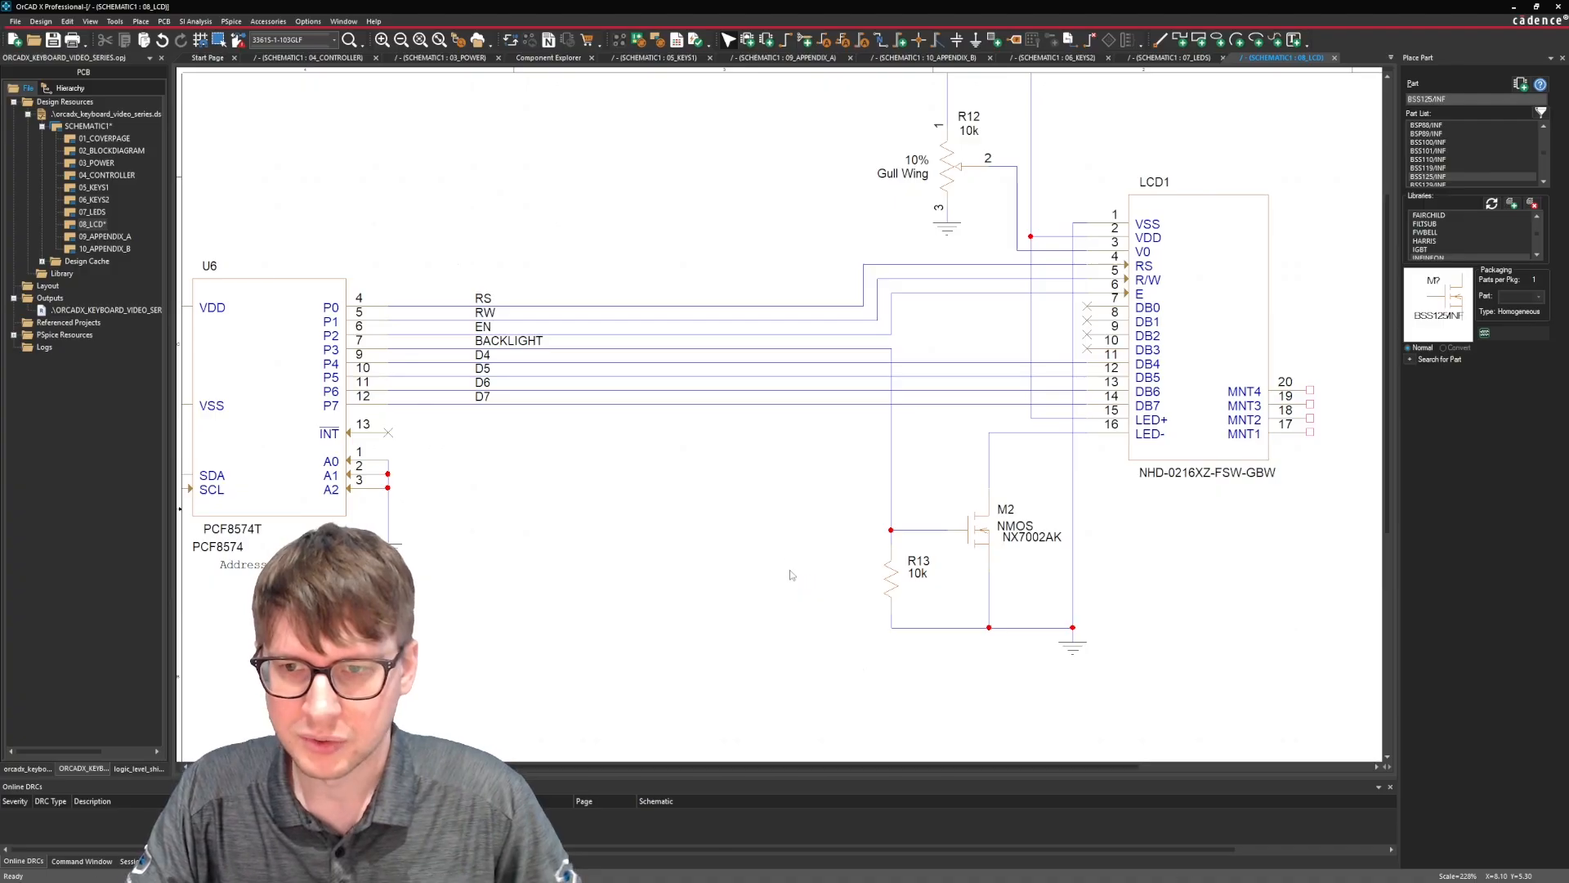
# Place no-connect markers on LCD1's mounting pins MNT1 to MNT4.
pyautogui.press('o')
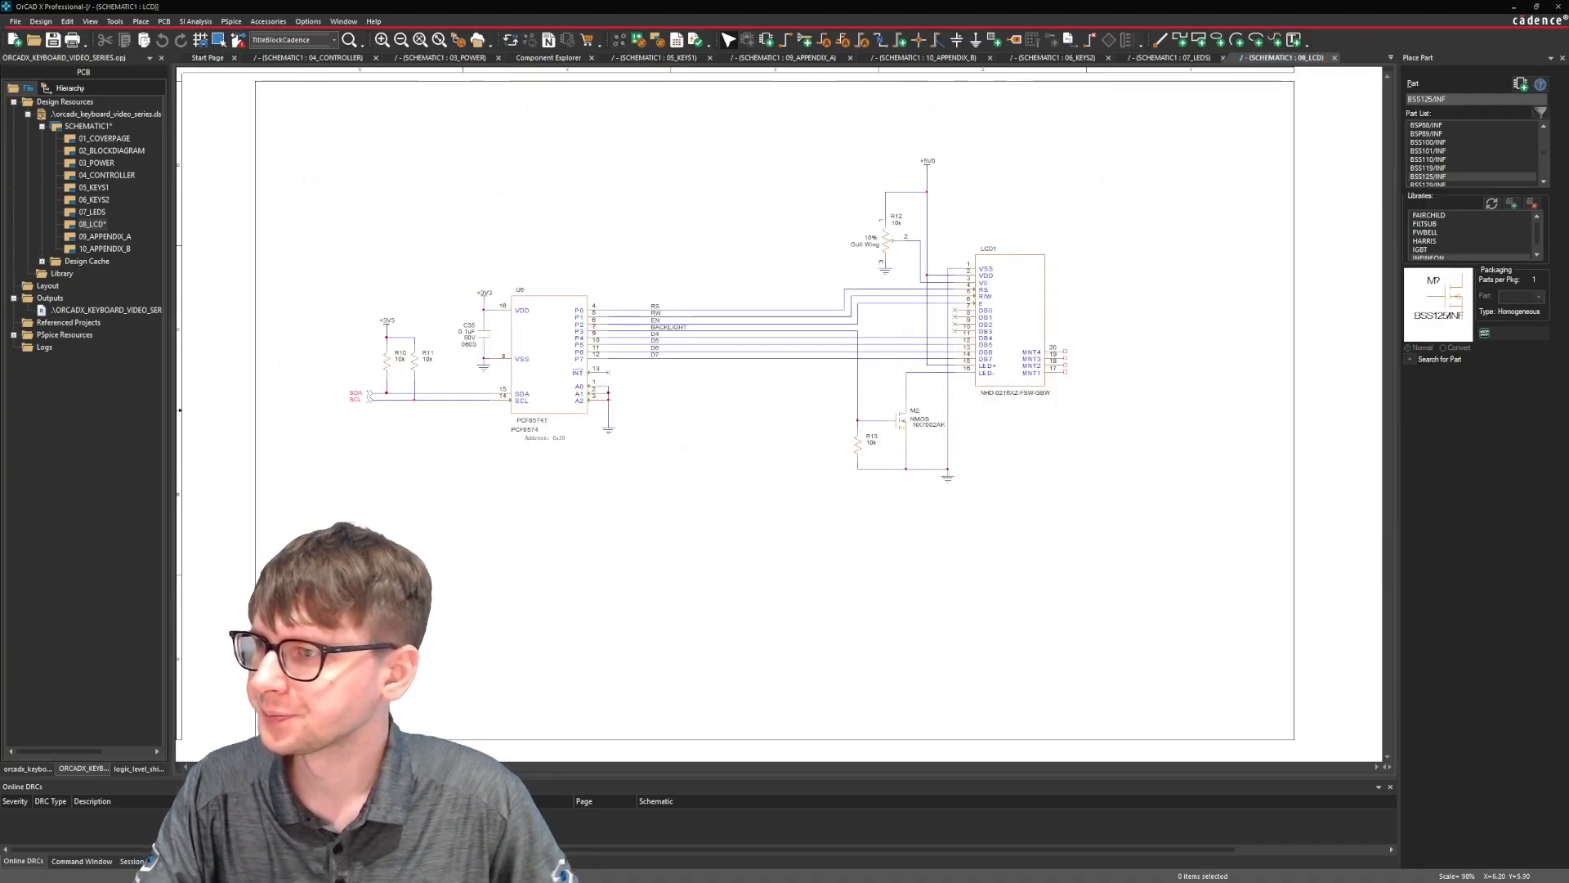
pyautogui.press('i')
pyautogui.press('i')
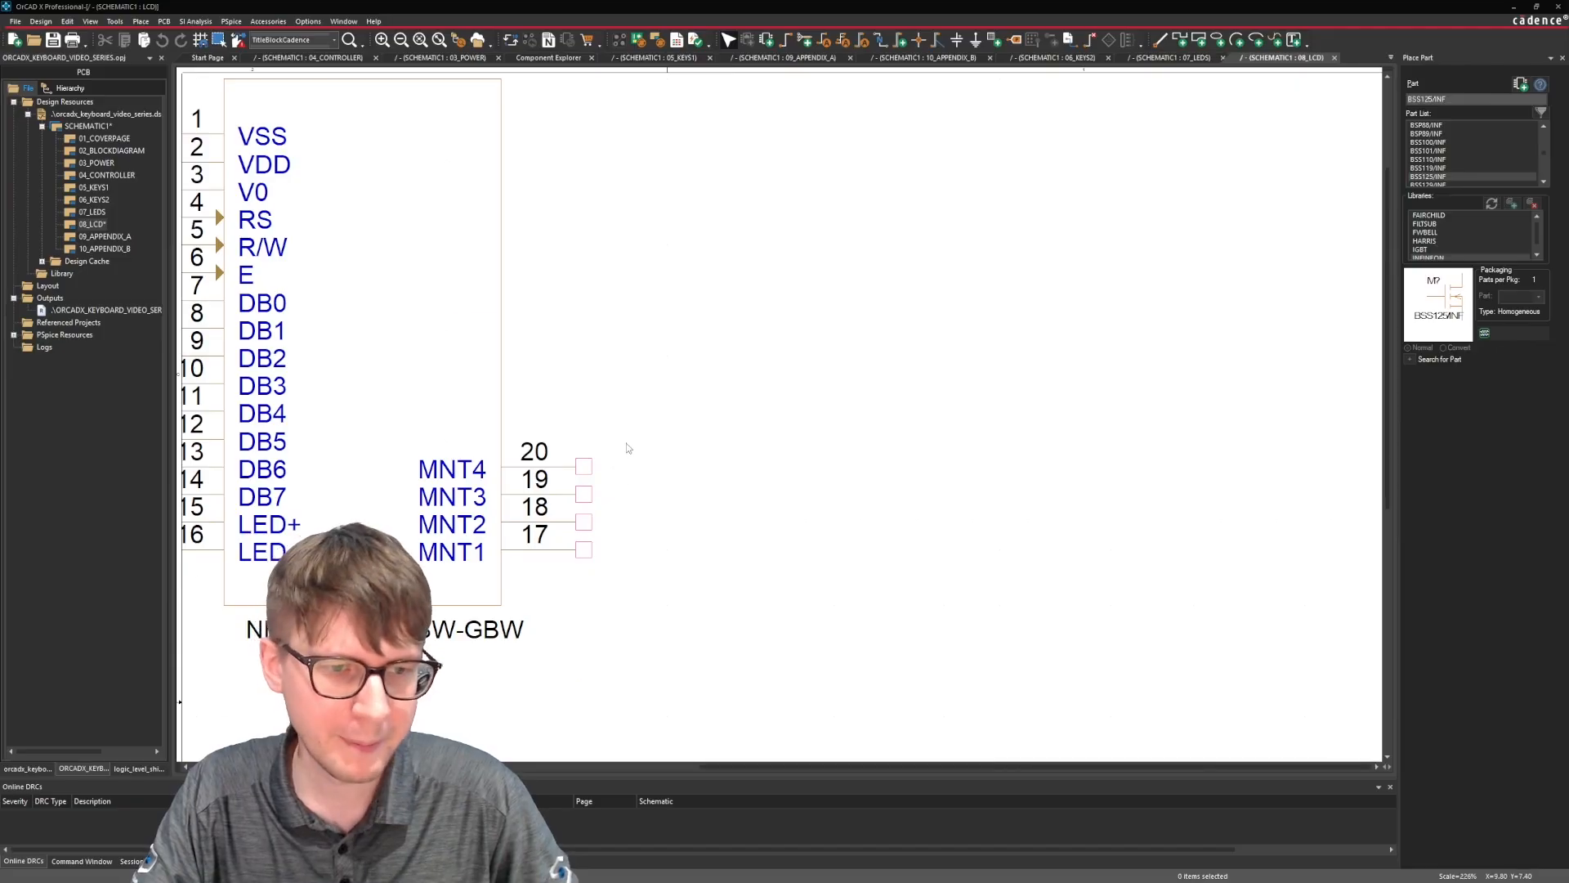
pyautogui.press('o')
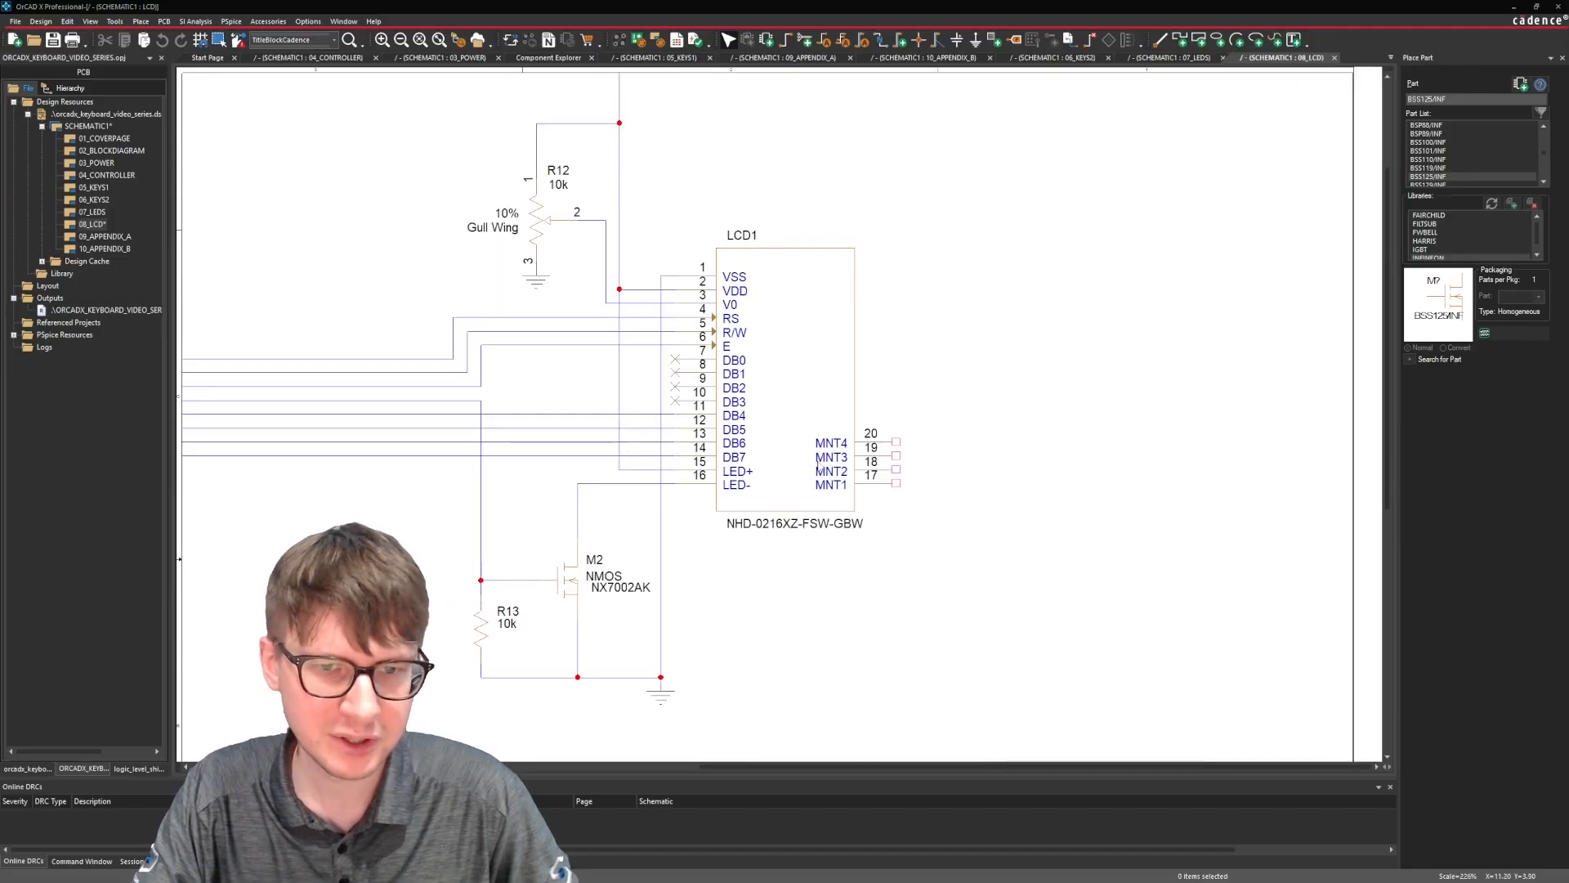
pyautogui.click(228, 21)
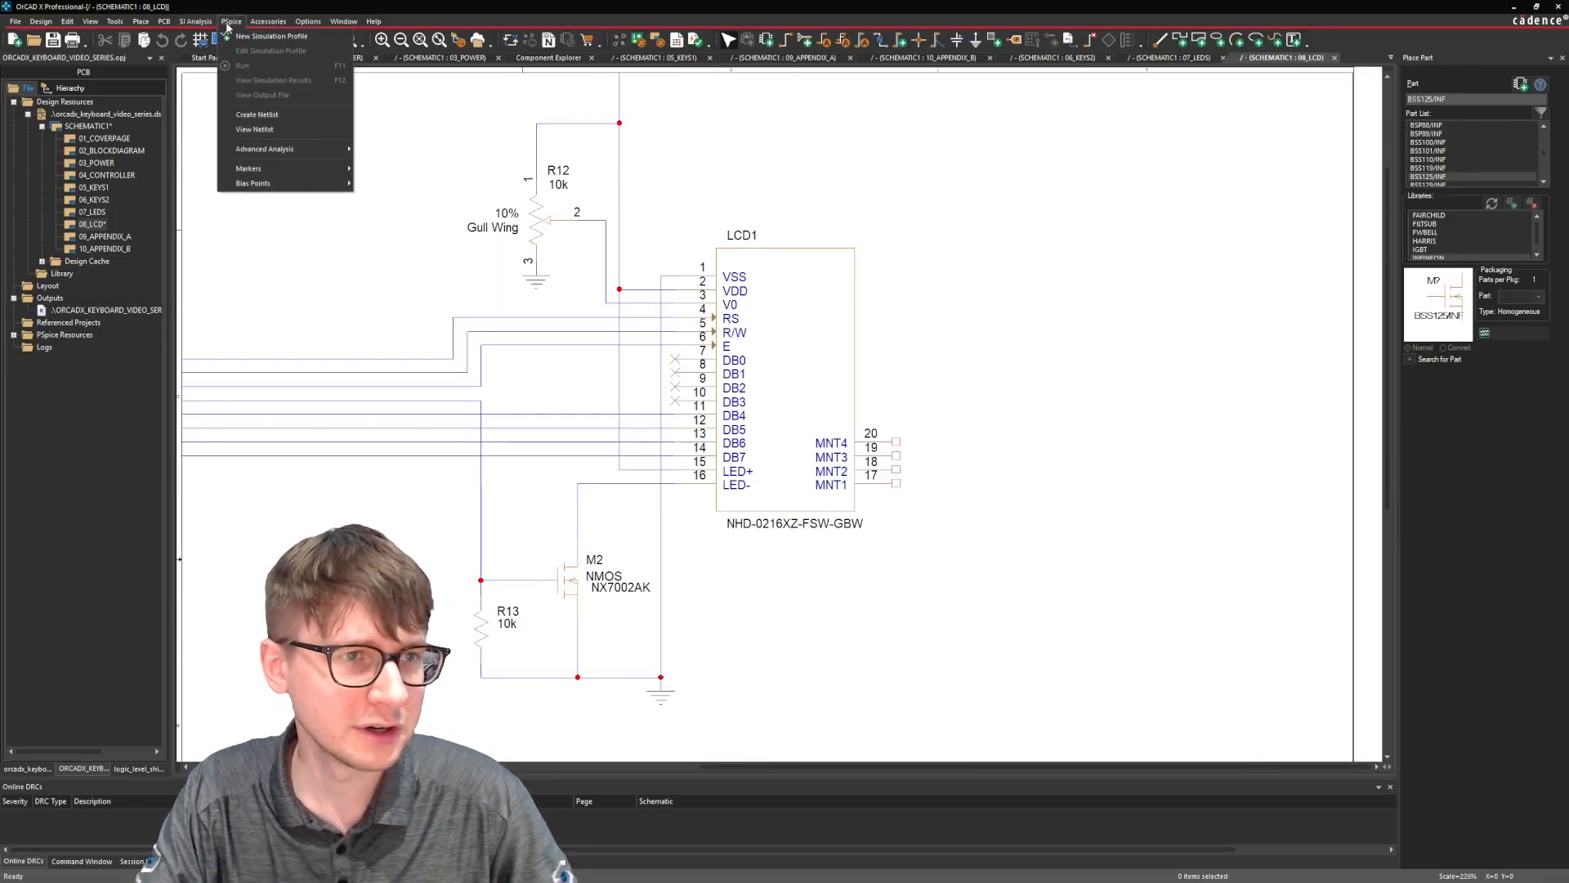
pyautogui.click(189, 23)
pyautogui.click(141, 22)
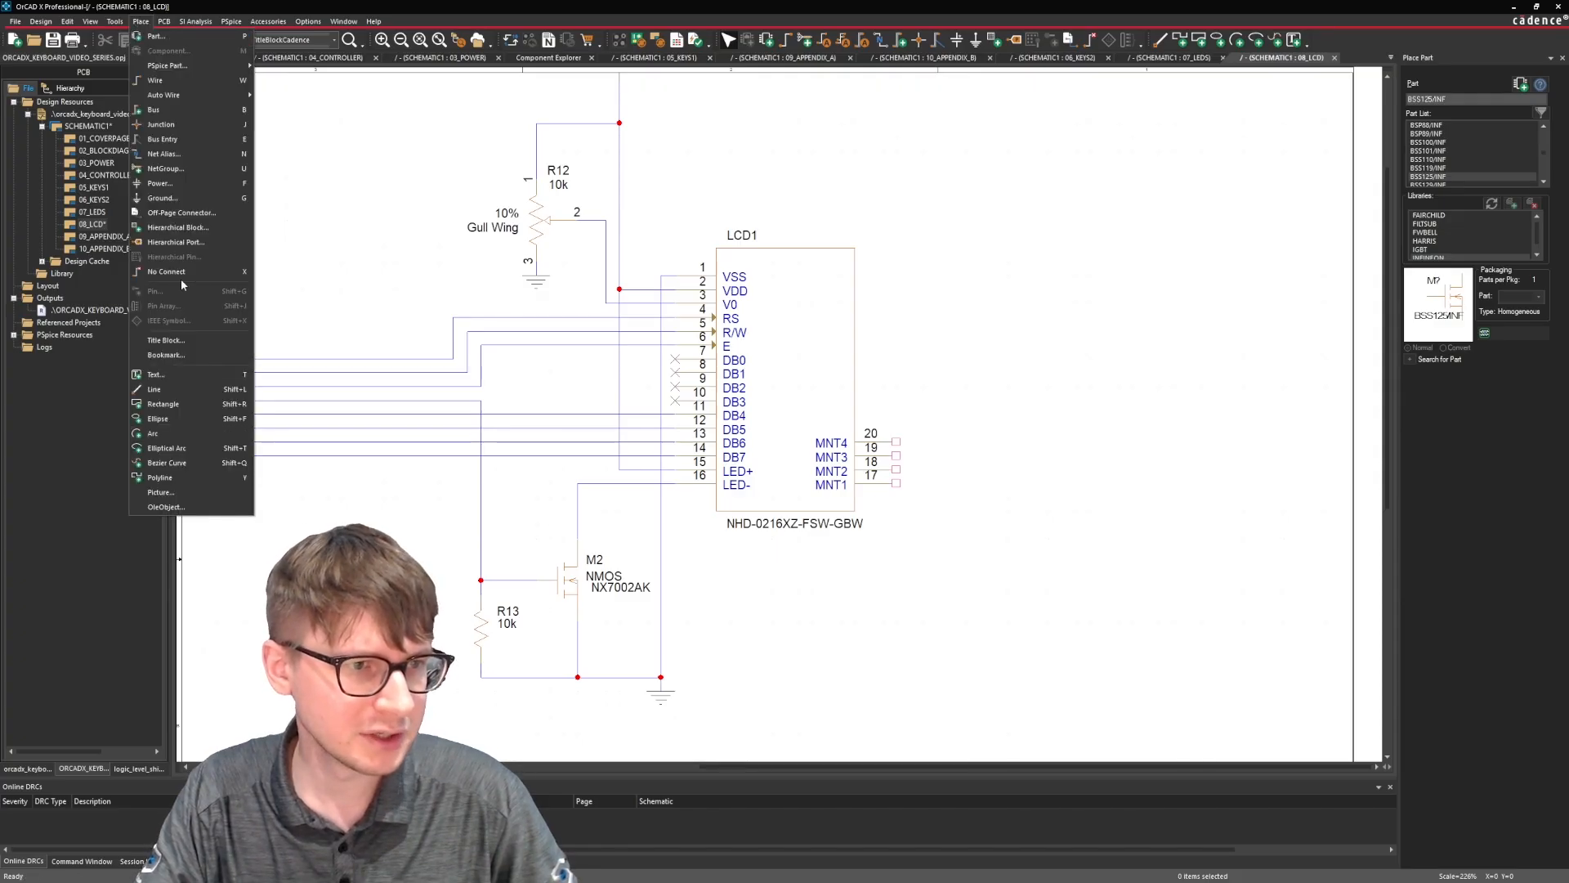
pyautogui.click(179, 272)
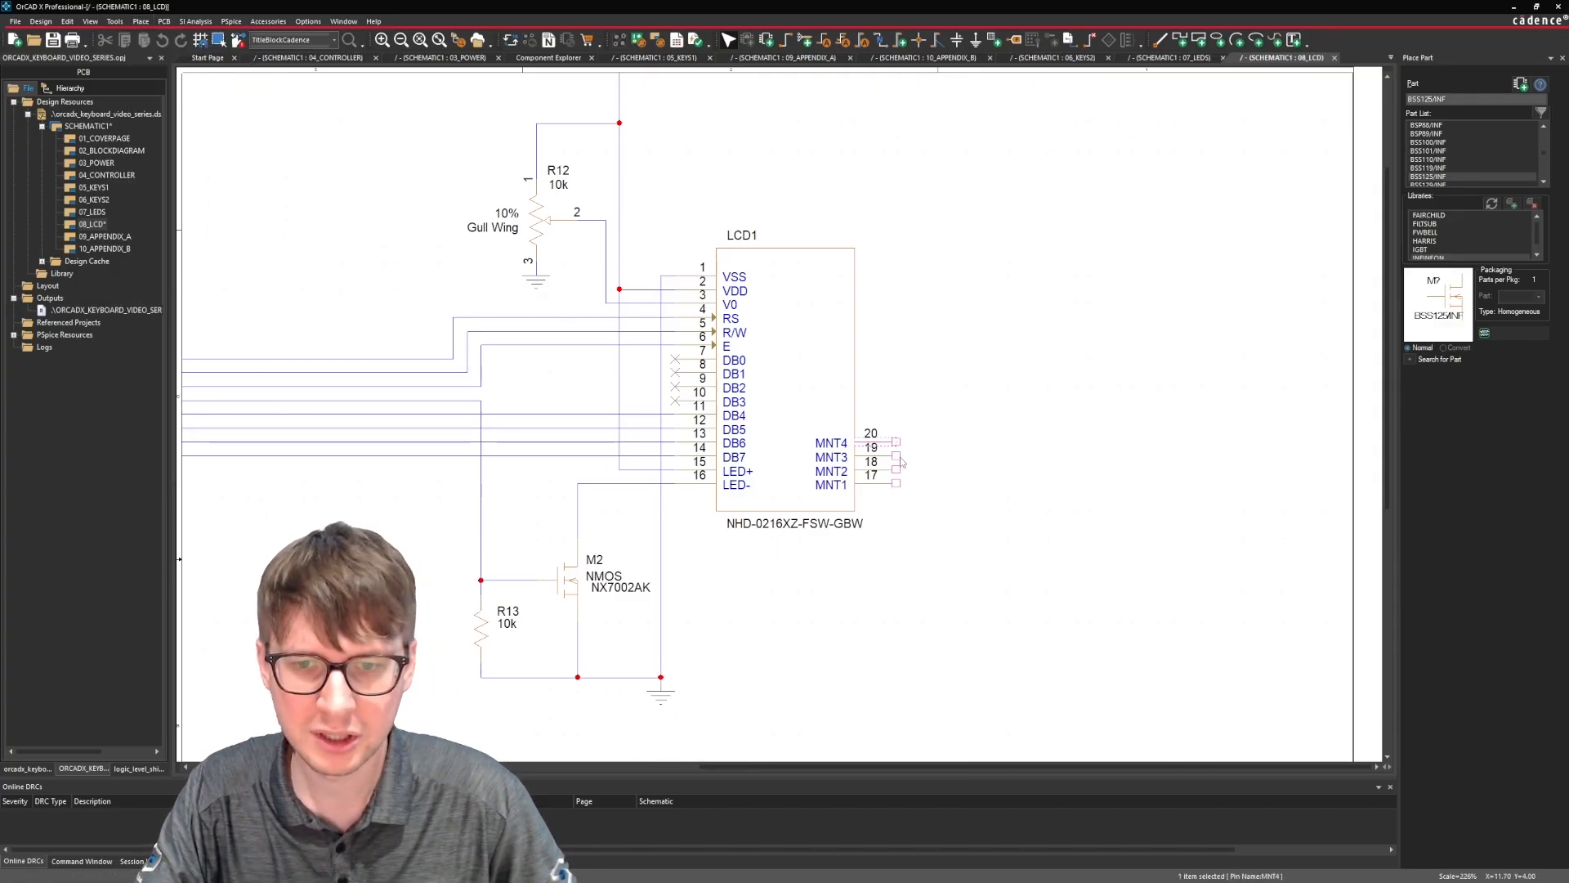
pyautogui.click(140, 22)
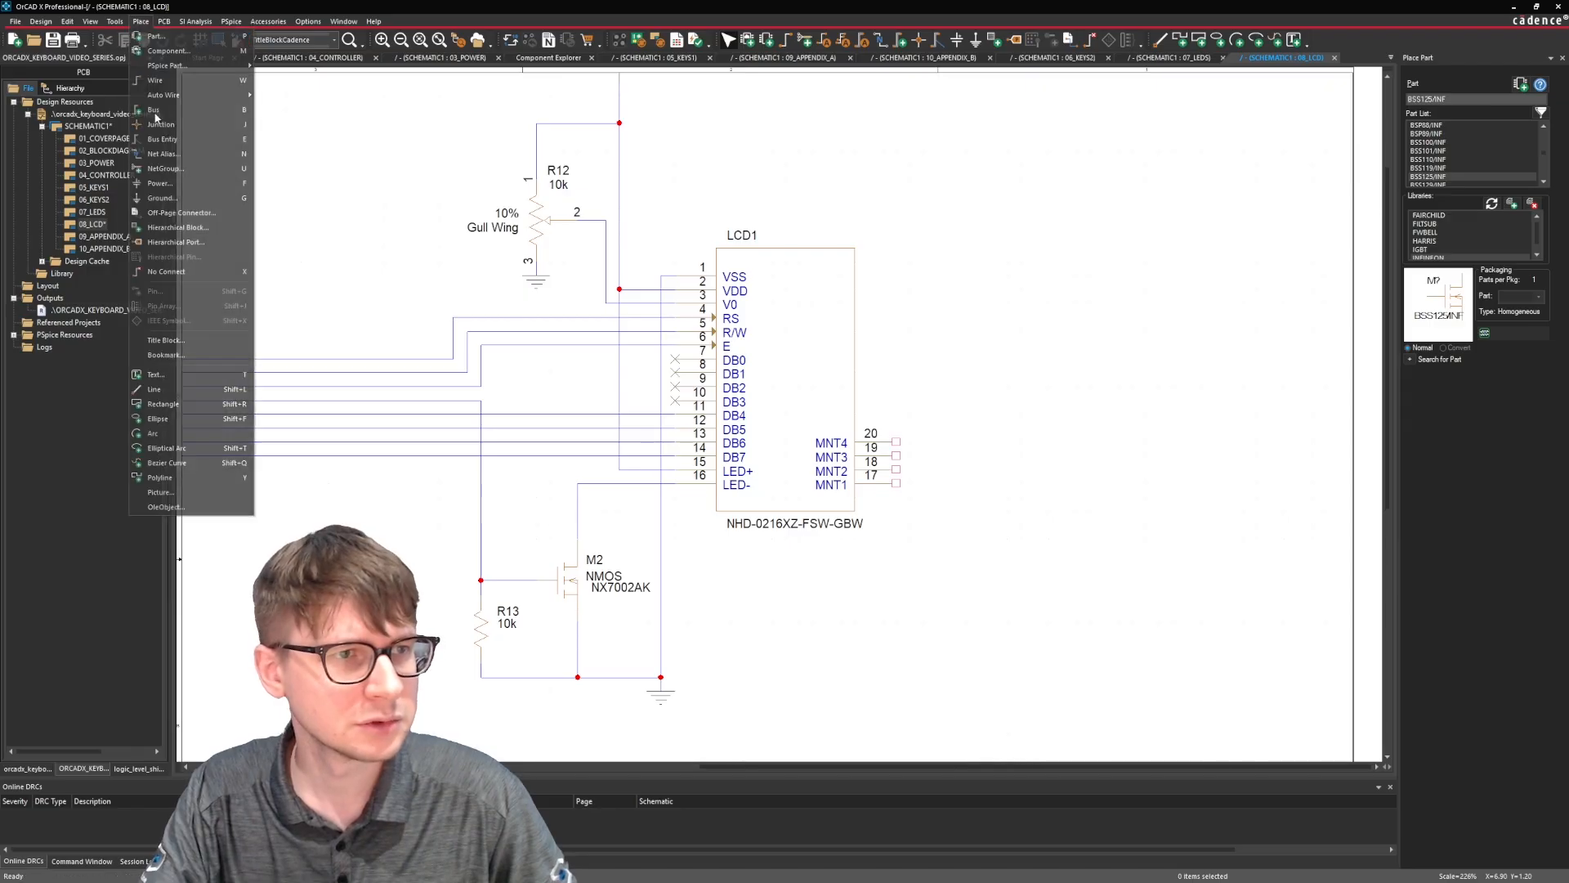
pyautogui.click(196, 272)
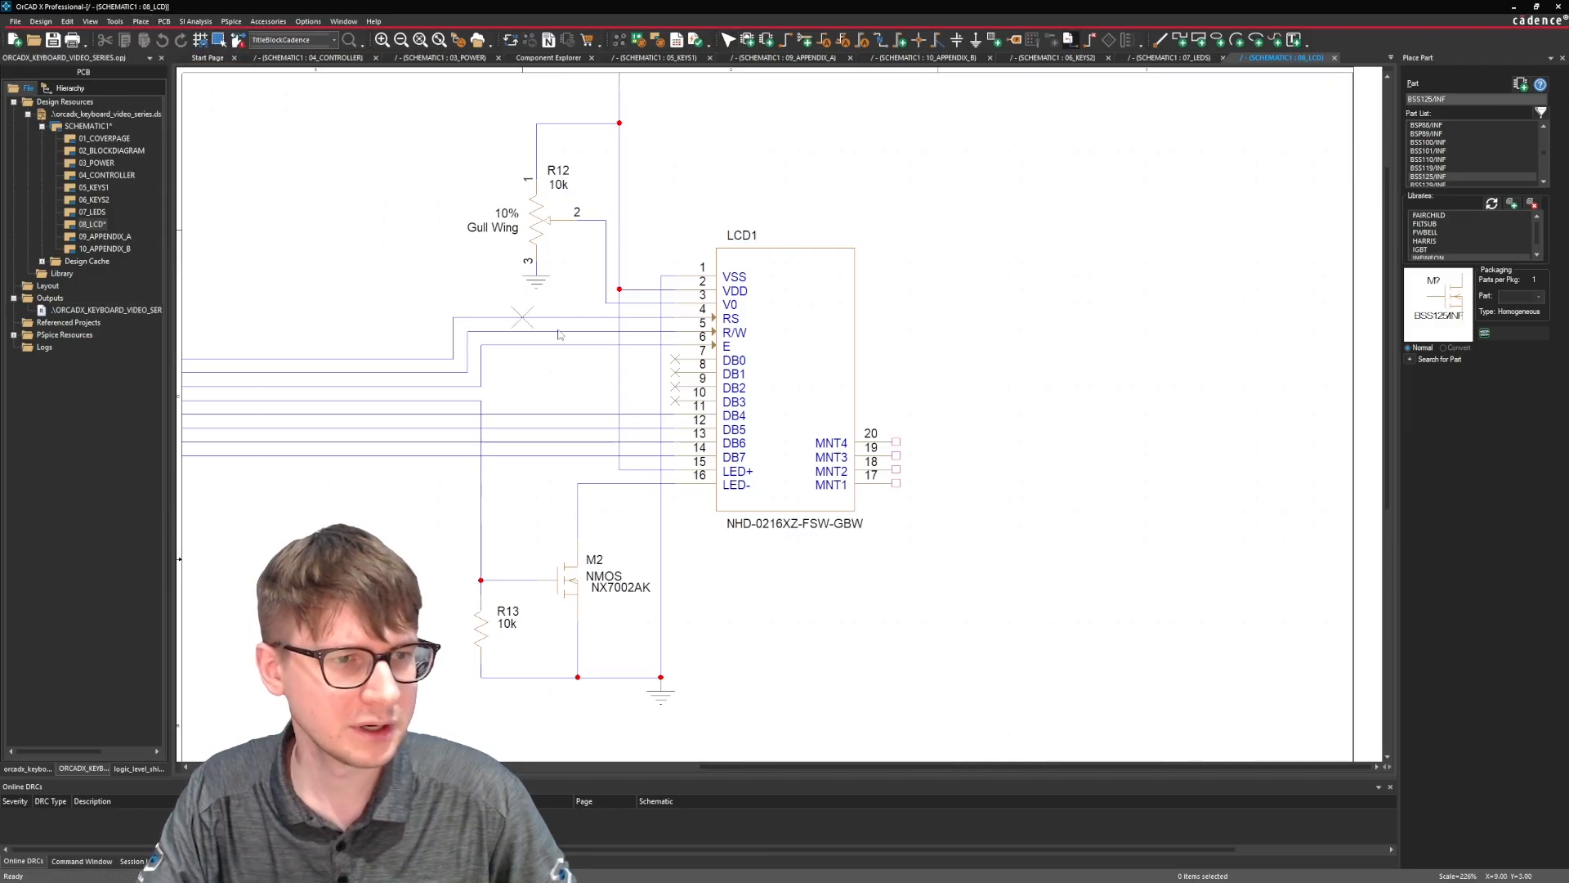
pyautogui.click(896, 441)
pyautogui.click(896, 456)
pyautogui.click(897, 468)
pyautogui.click(897, 484)
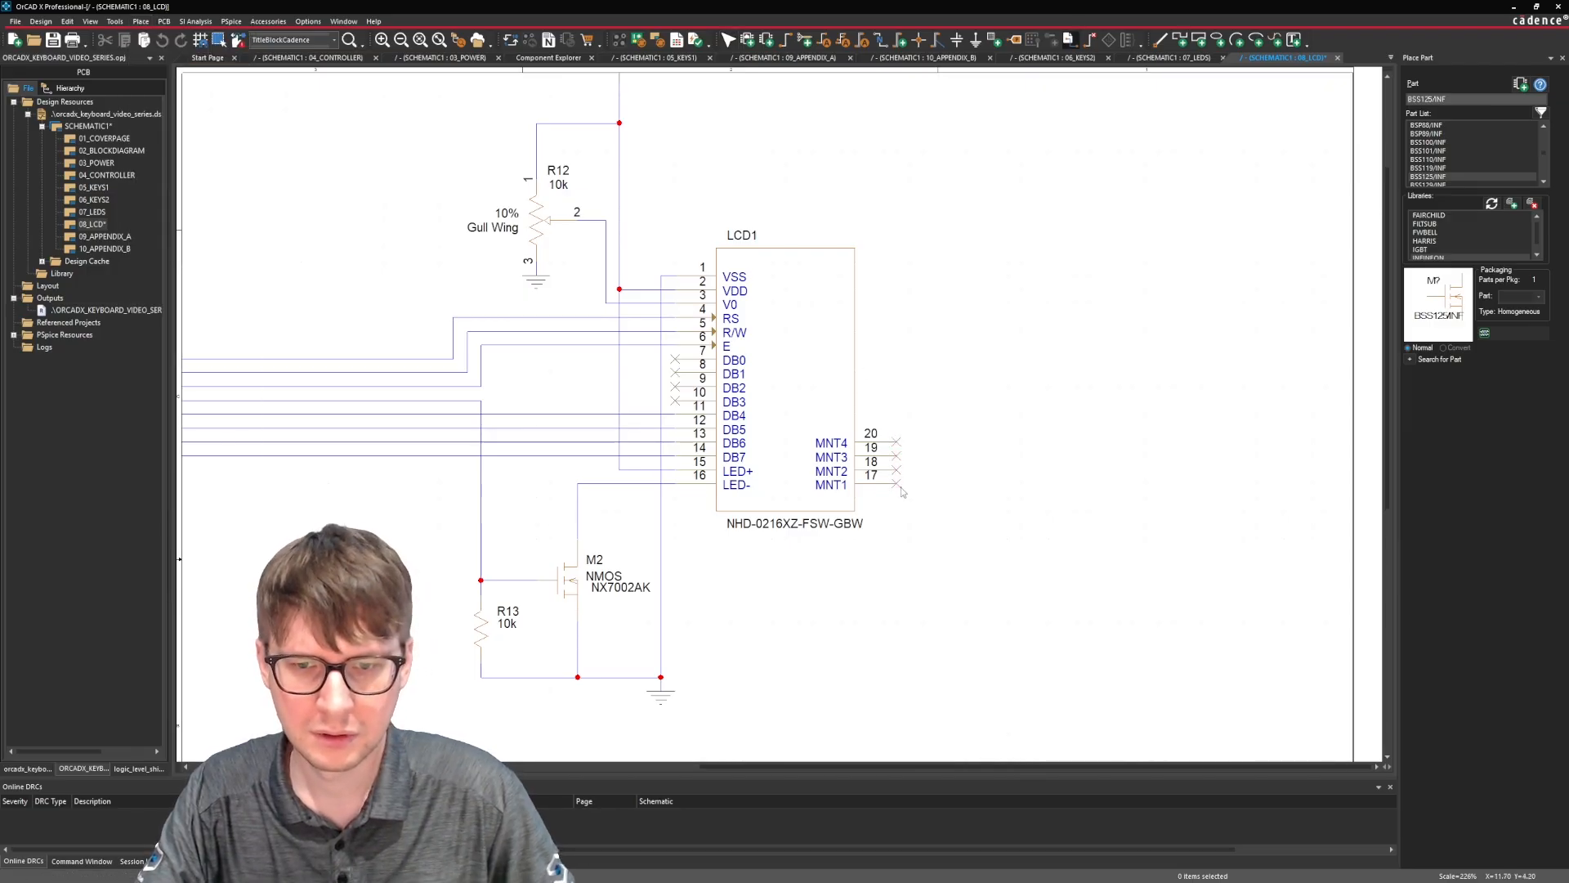
pyautogui.press('Escape')
# Copy the SDA and SCL off-page connectors from 08_LCD and paste them on the 04_CONTROLLER page.
pyautogui.keyDown('ctrl'); pyautogui.scroll(-1, 866, 441); pyautogui.keyUp('ctrl')
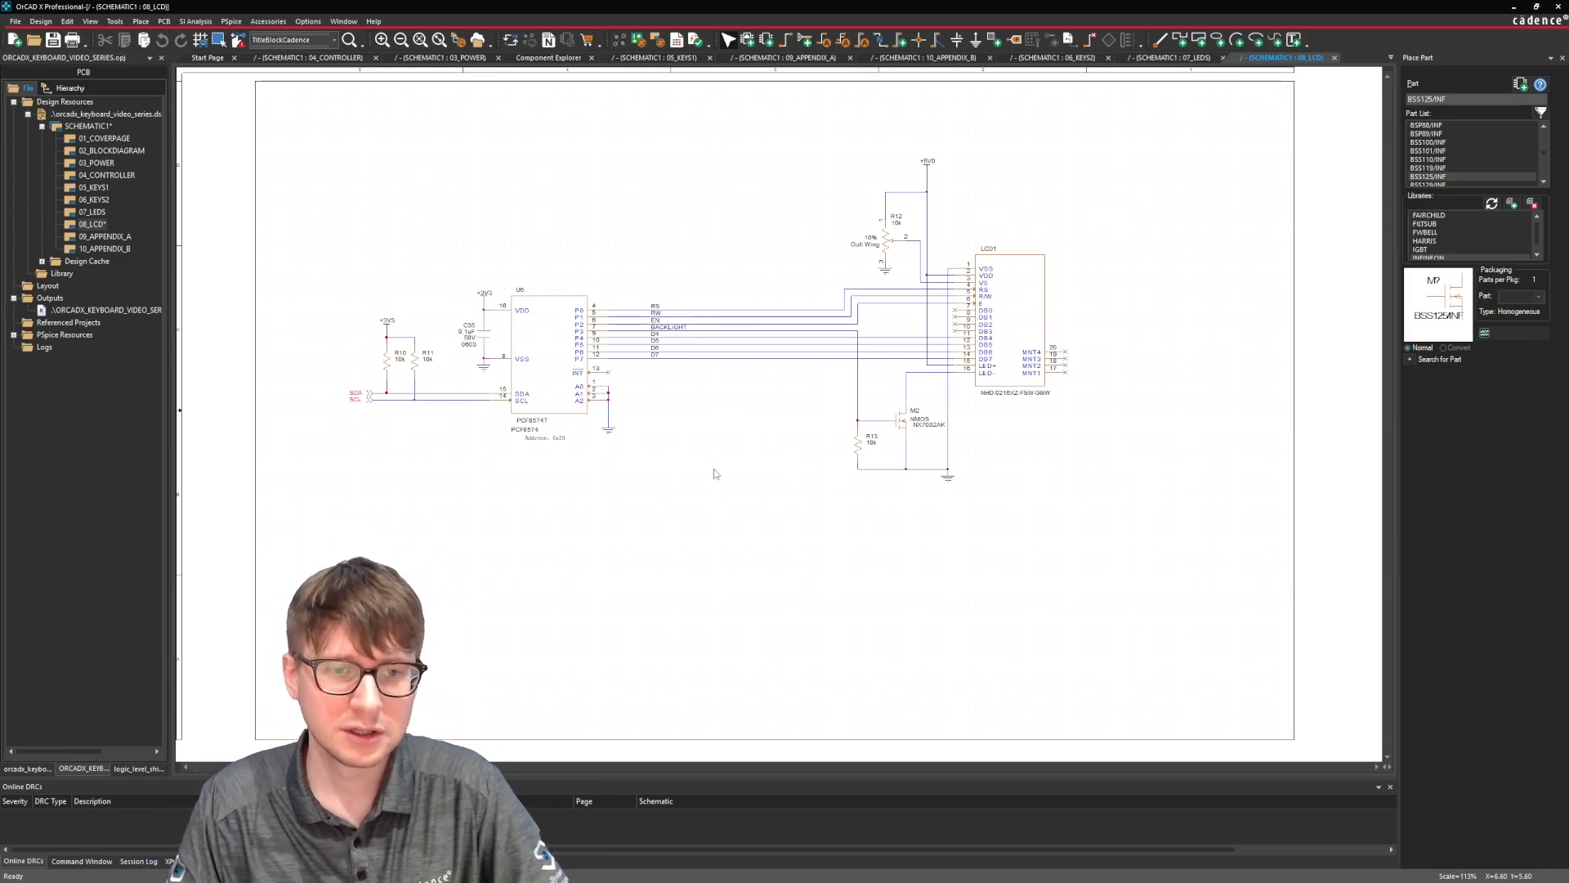
pyautogui.moveTo(350, 360); pyautogui.dragTo(380, 440)
pyautogui.click(403, 453)
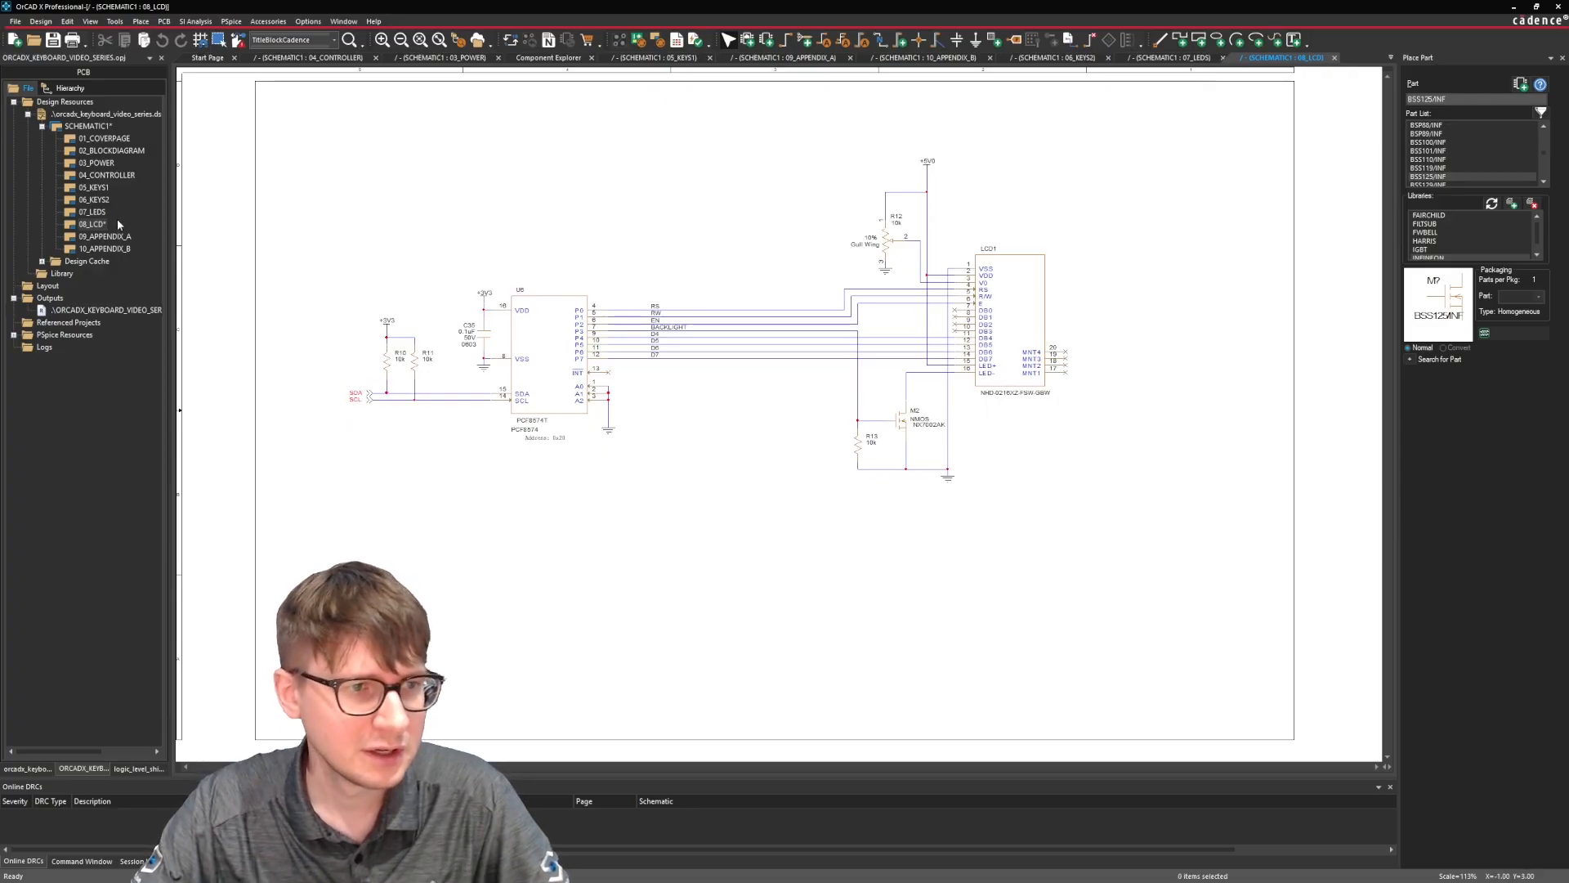
pyautogui.doubleClick(107, 175)
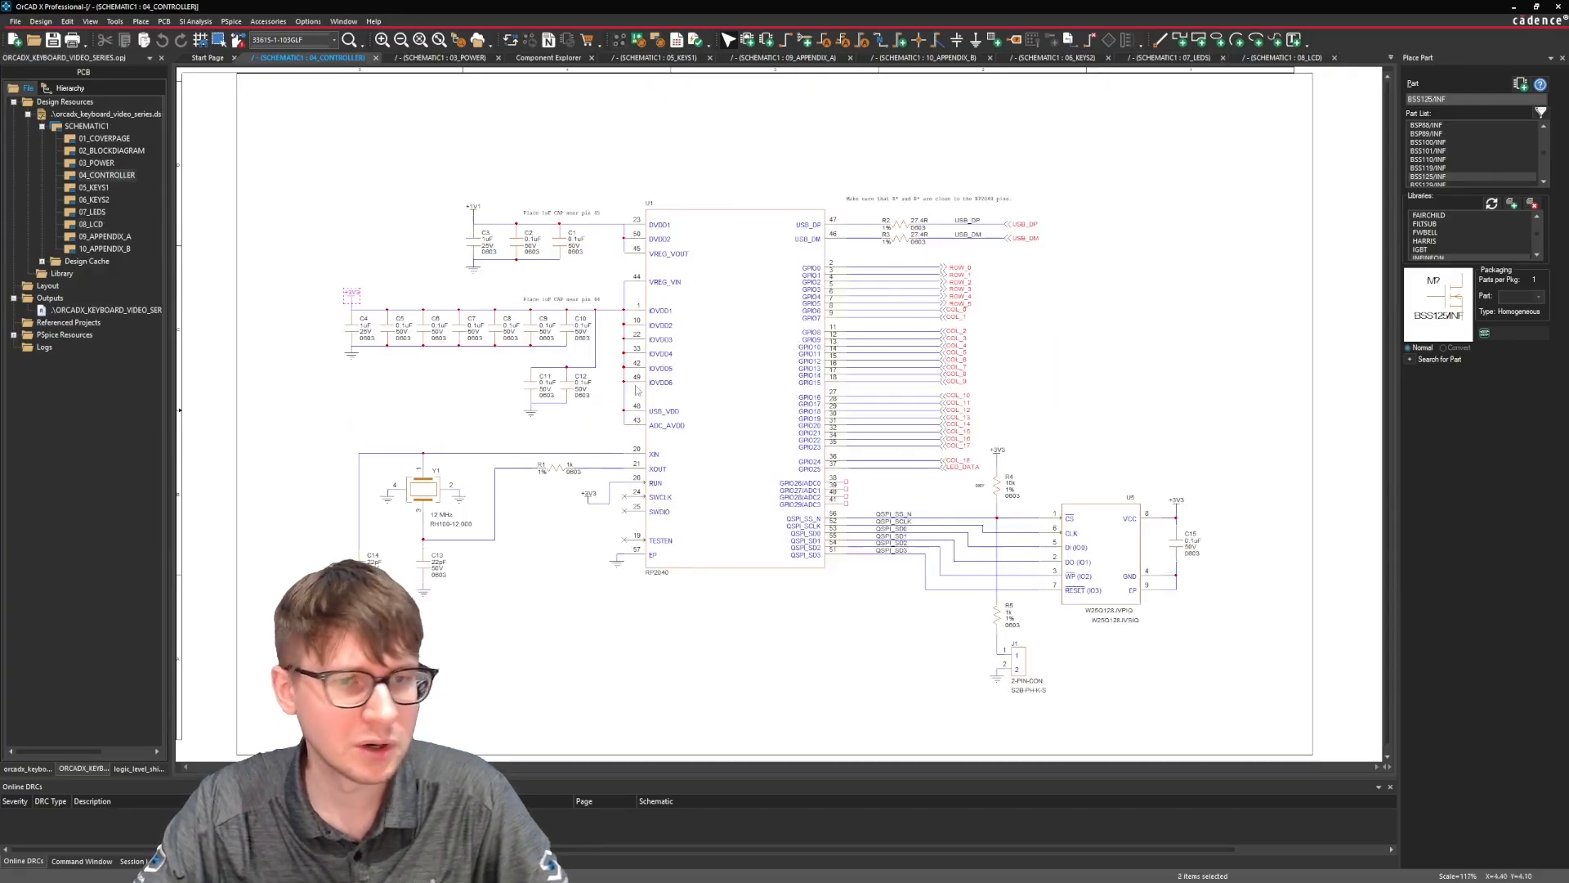
pyautogui.click(1056, 420)
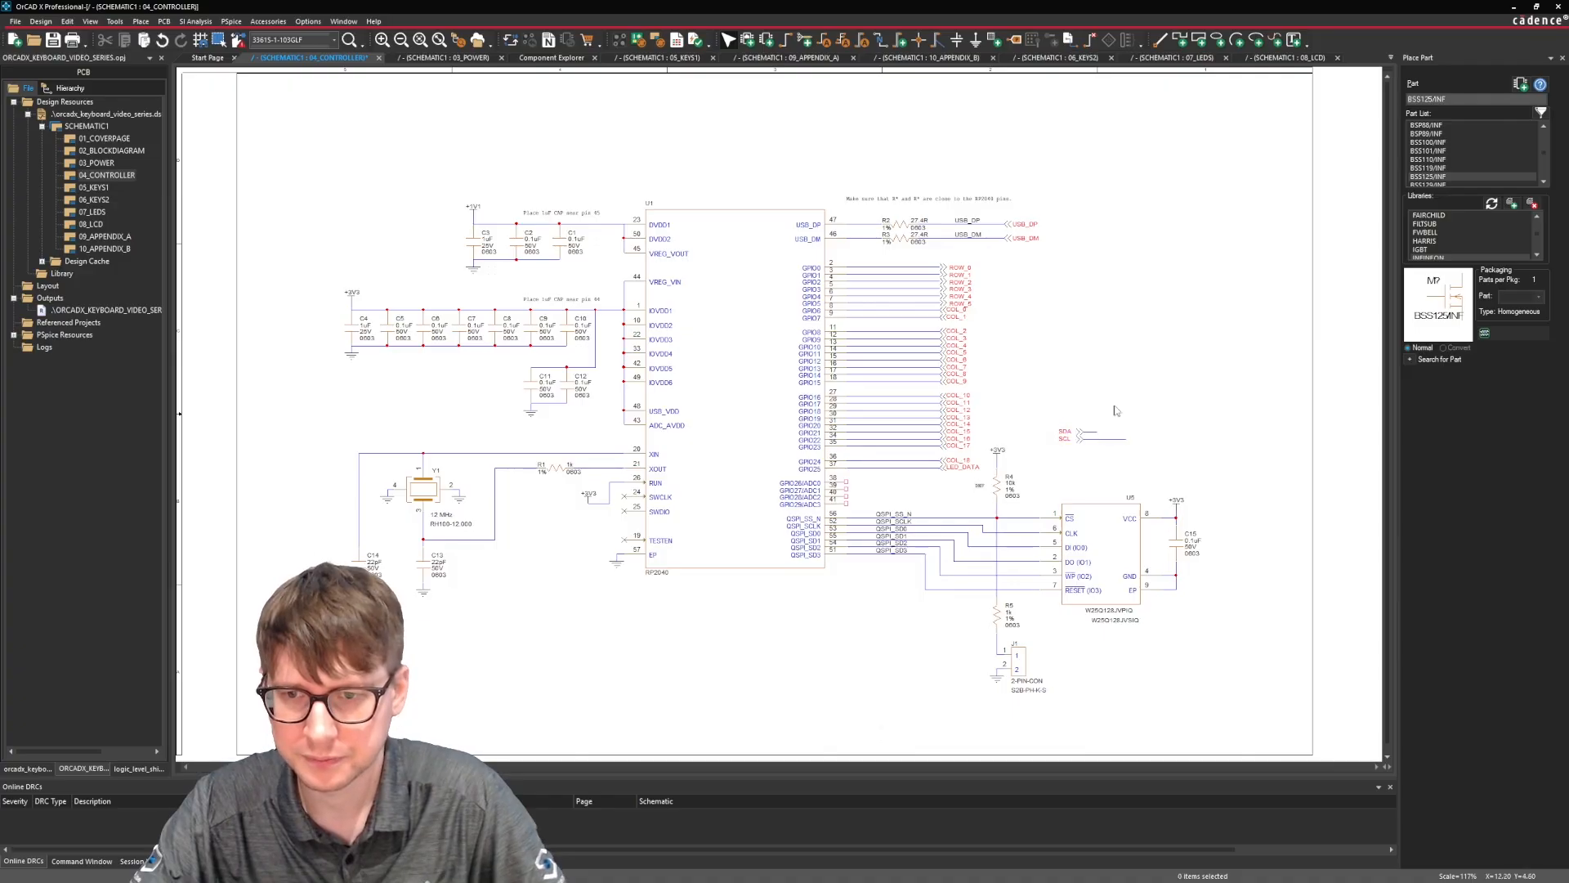
# Delete the pasted wire stubs, rotate the connectors 180 degrees, connect SCL to U1's pin 38 and SDA to pin 39, and save.
pyautogui.press('Delete')
pyautogui.moveTo(1120, 401); pyautogui.dragTo(897, 489)
pyautogui.press('r')
pyautogui.press('r')
pyautogui.click(940, 496)
pyautogui.hotkey('ctrl', 's')
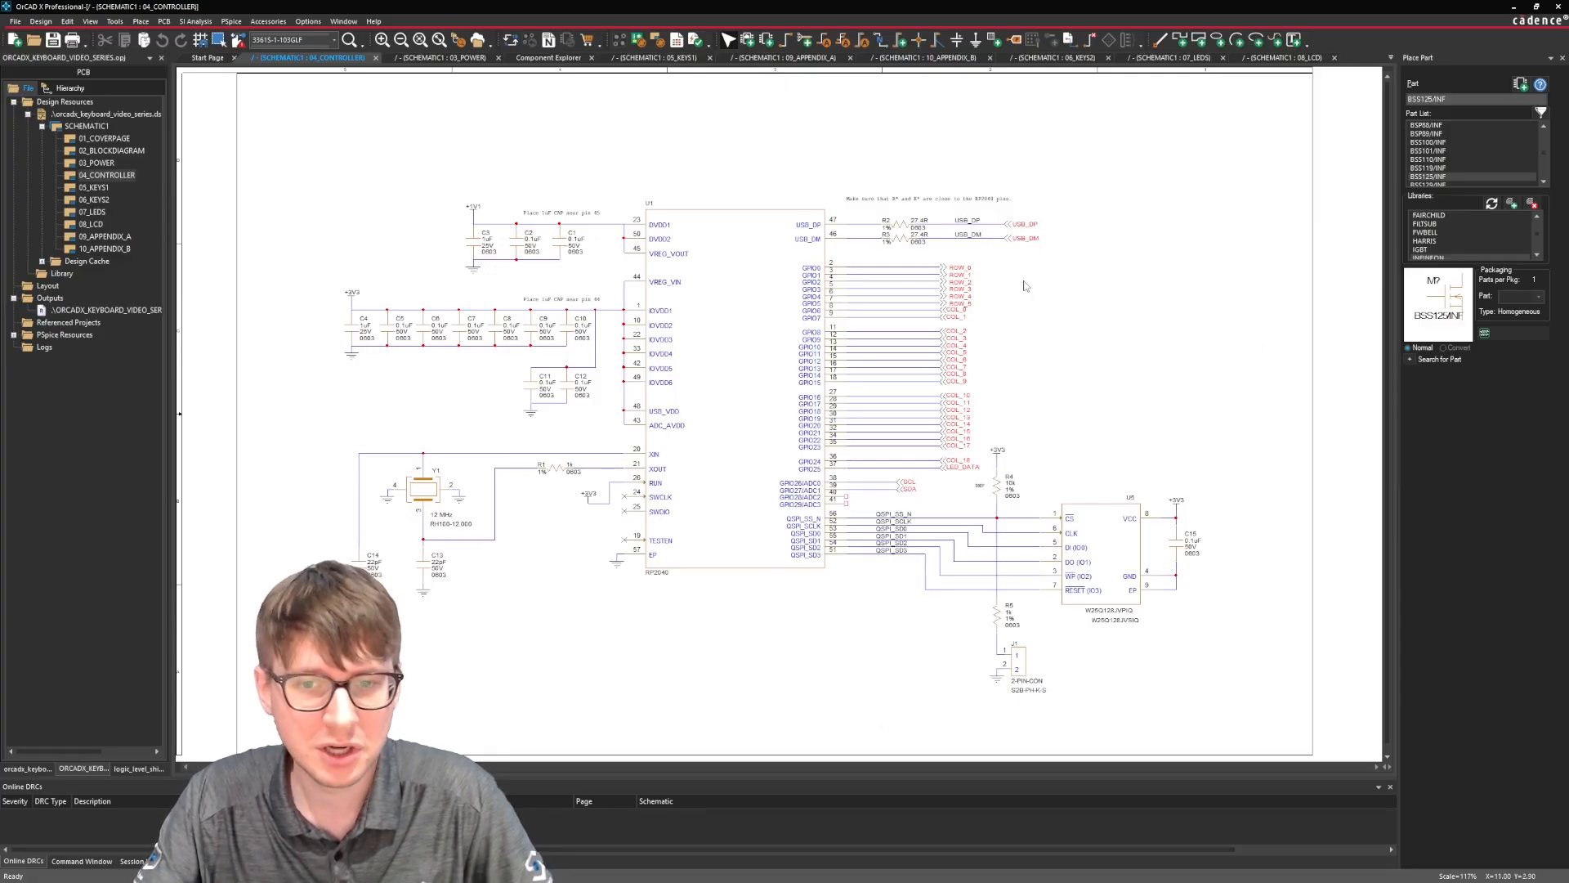
pyautogui.click(944, 471)
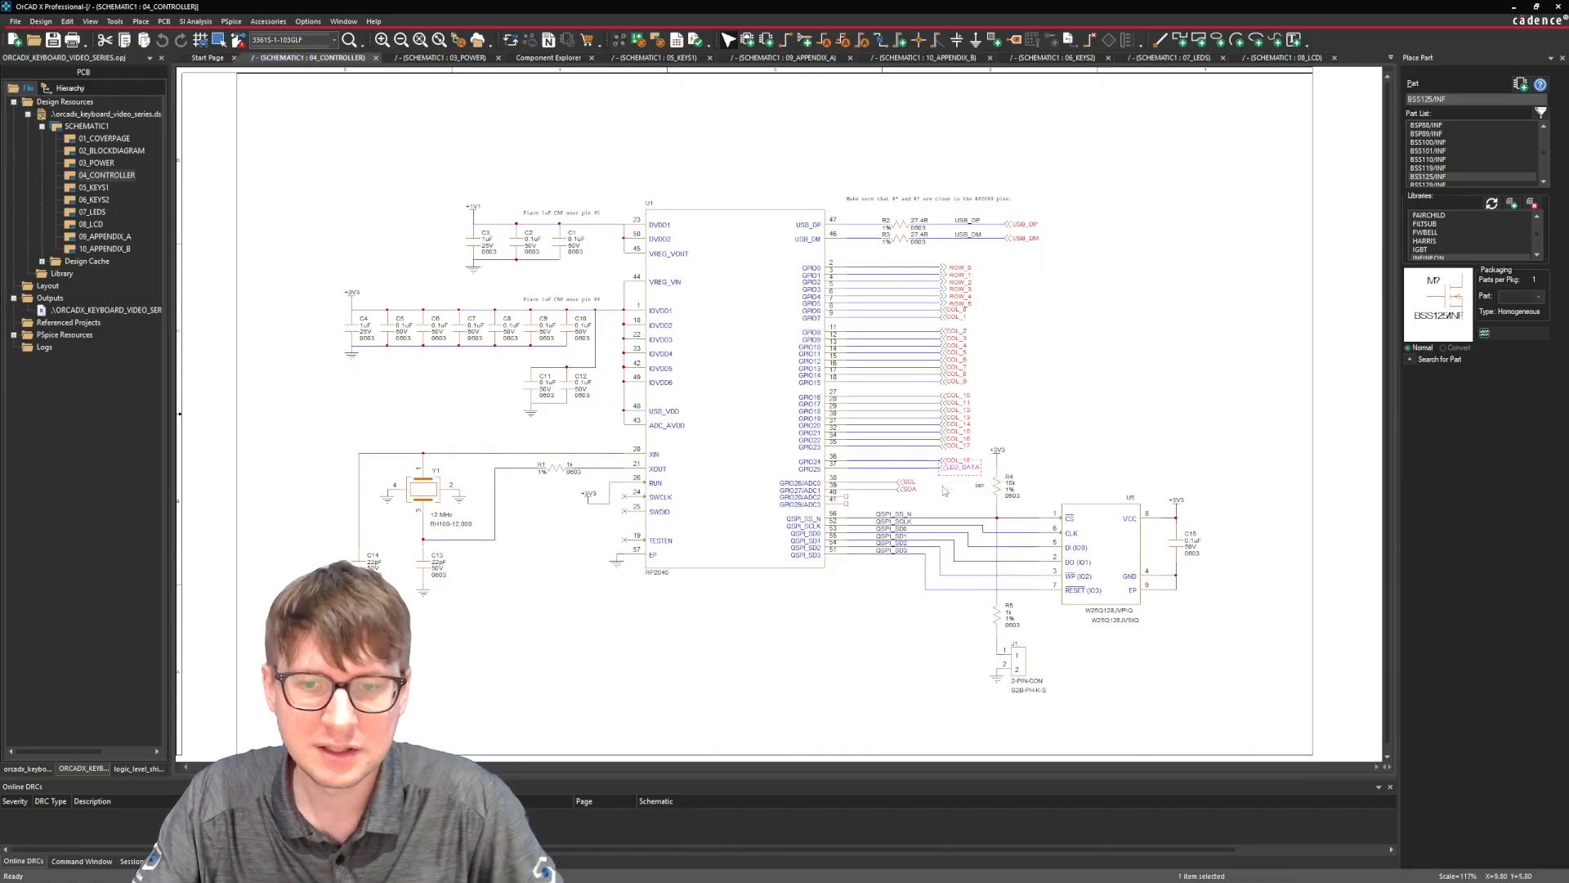
pyautogui.press('Escape')
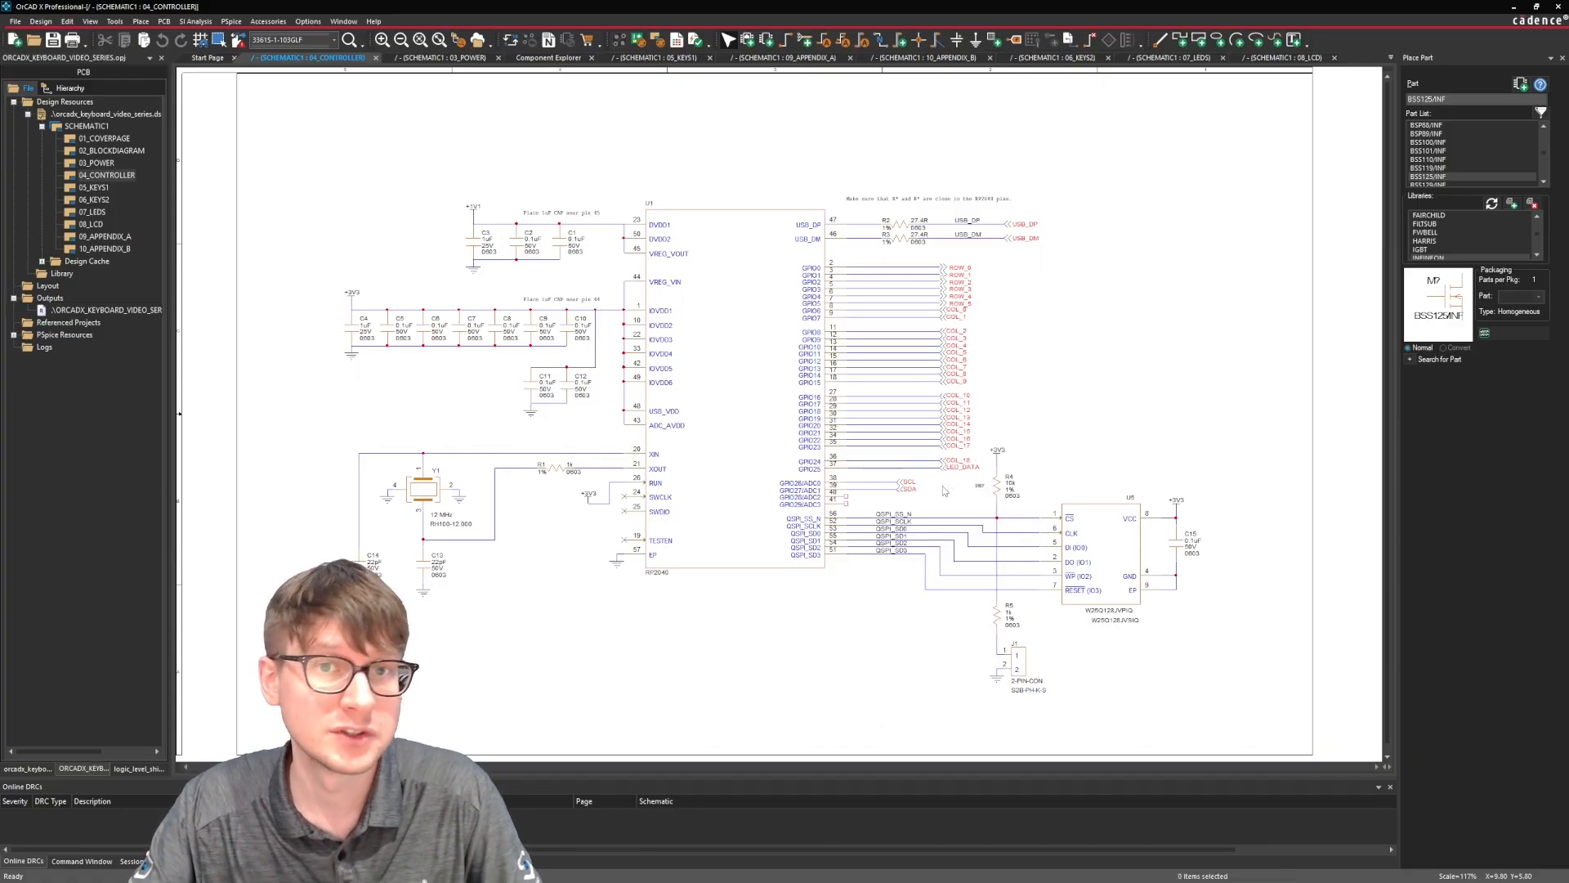